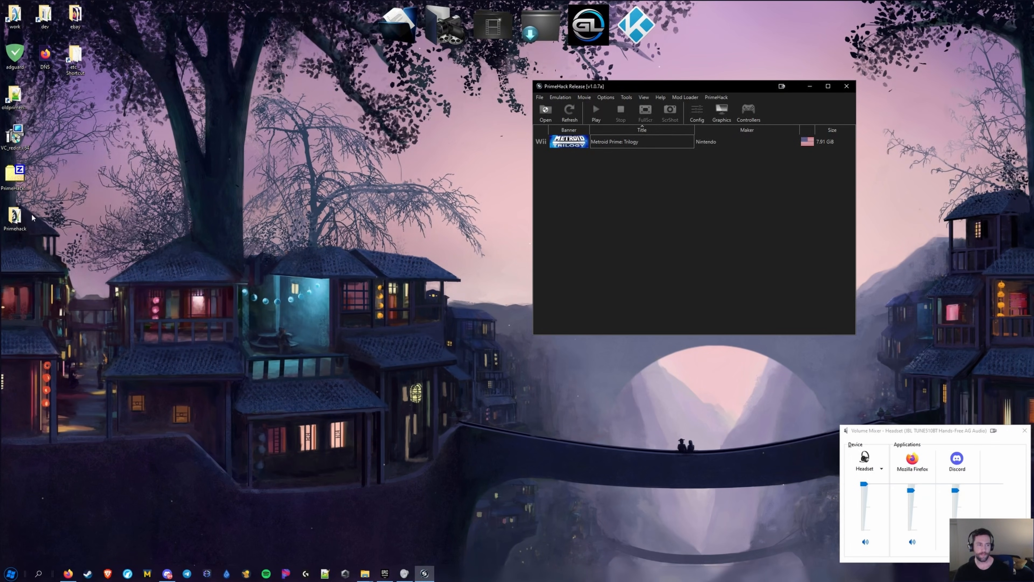
Close the desktop Primehack window and select primehack guide in the .Dolphin mods > primehack folder
{"action": "double_click", "coordinate": [15, 216]}
{"action": "left_click", "coordinate": [13, 99]}
{"action": "left_click", "coordinate": [551, 68]}
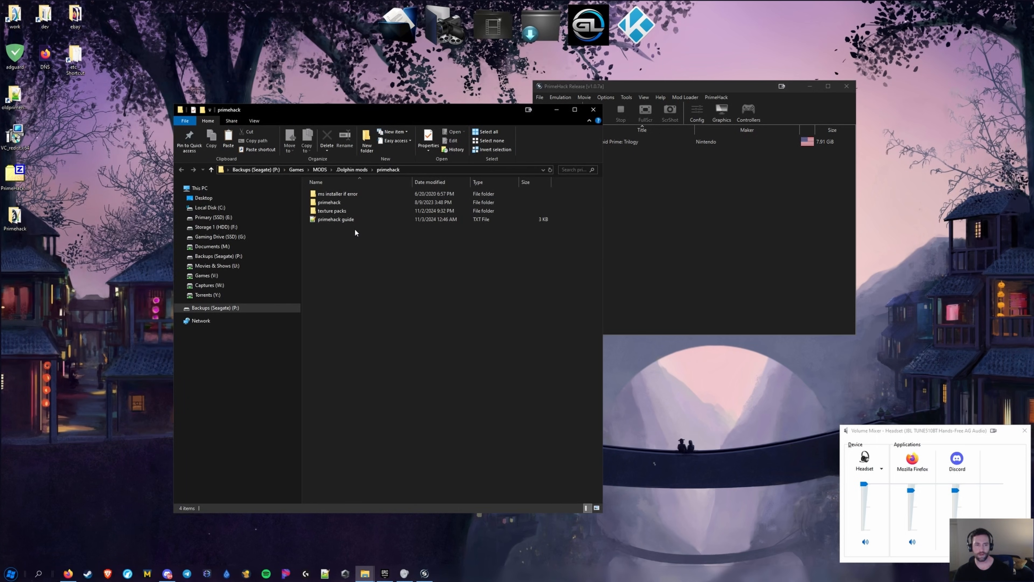
{"action": "left_click", "coordinate": [346, 220]}
Open primehack guide.txt at the screen's right, minimize the mods folder, and place the caret after BEAM 3=3
{"action": "double_click", "coordinate": [346, 220]}
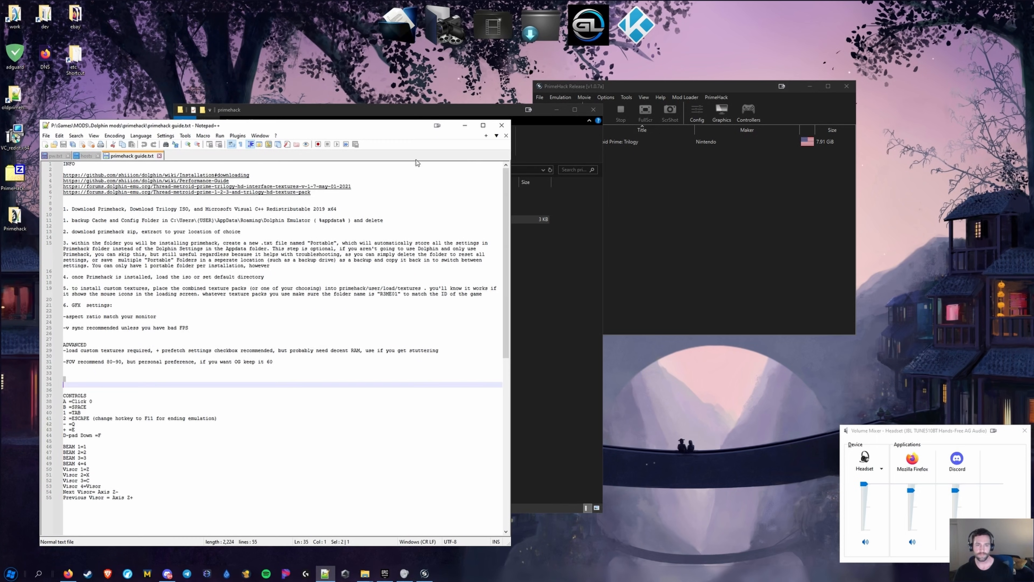
{"action": "left_click_drag", "start_coordinate": [900, 49], "coordinate": [870, 35]}
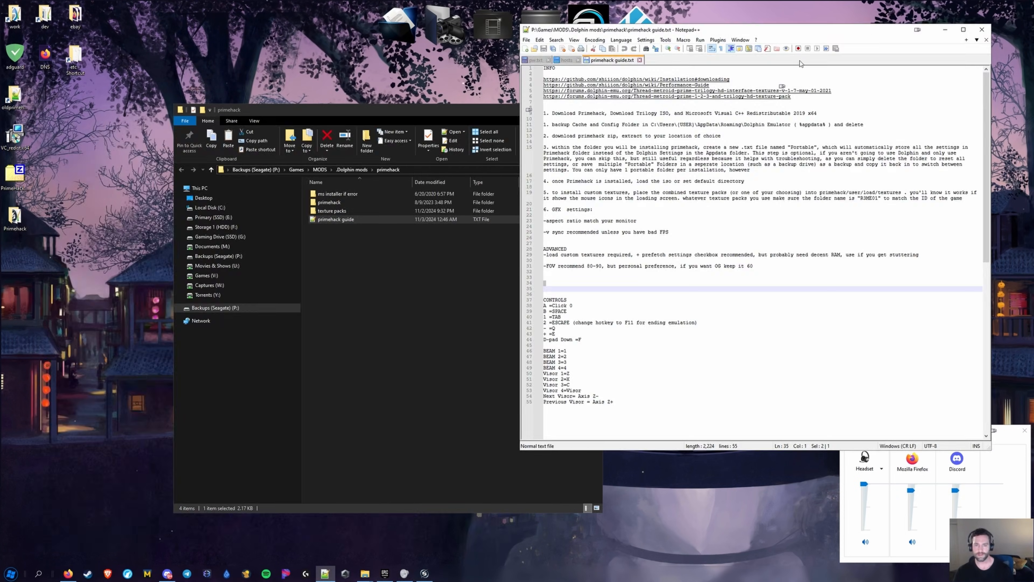
{"action": "left_click", "coordinate": [367, 258]}
{"action": "left_click", "coordinate": [557, 110]}
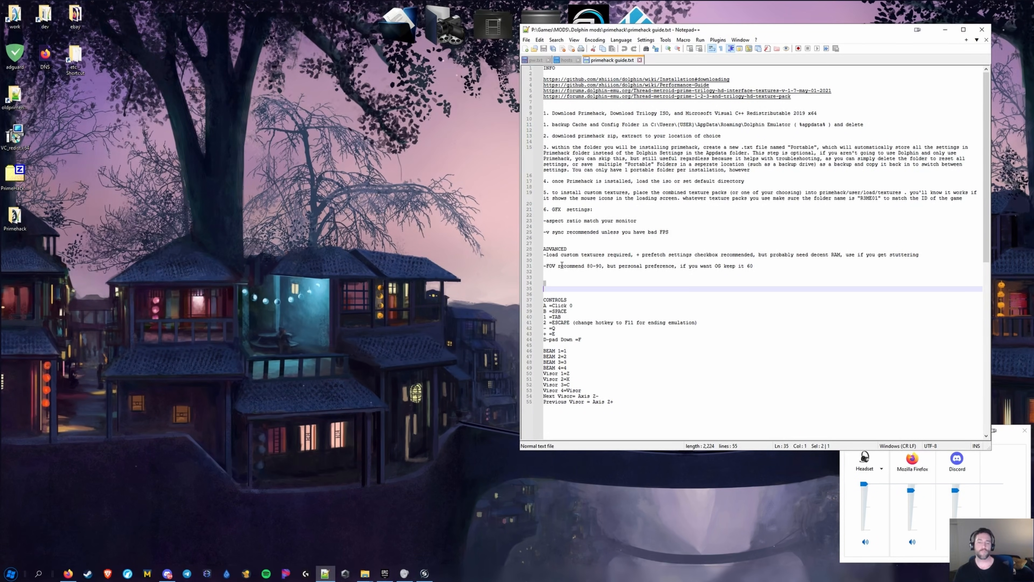
{"action": "left_click", "coordinate": [685, 363]}
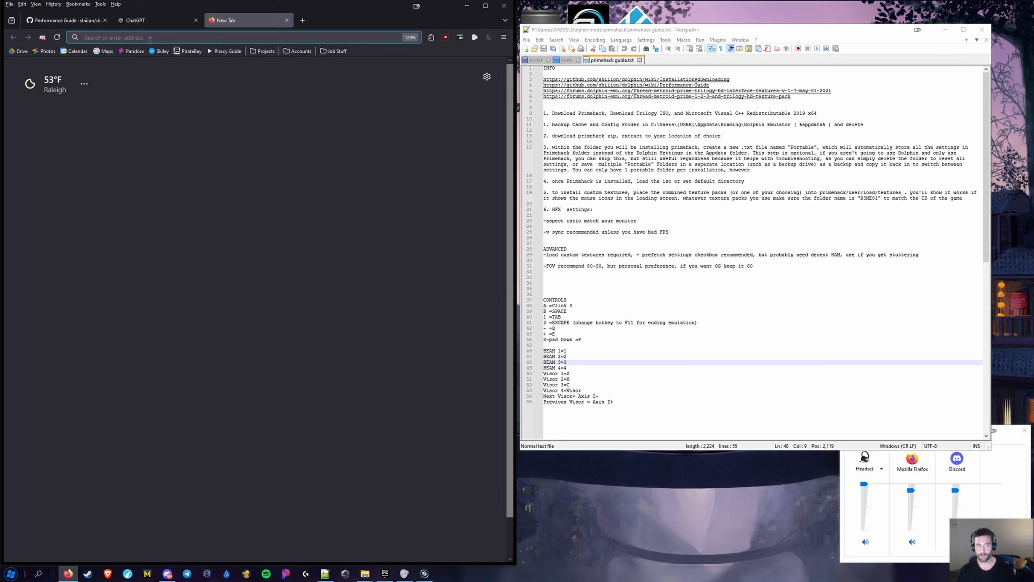
Close the ChatGPT and Performance Guide tabs, search 'primehack', and open the PrimeHack forum thread
{"action": "left_click", "coordinate": [195, 20]}
{"action": "type", "text": "primehack"}
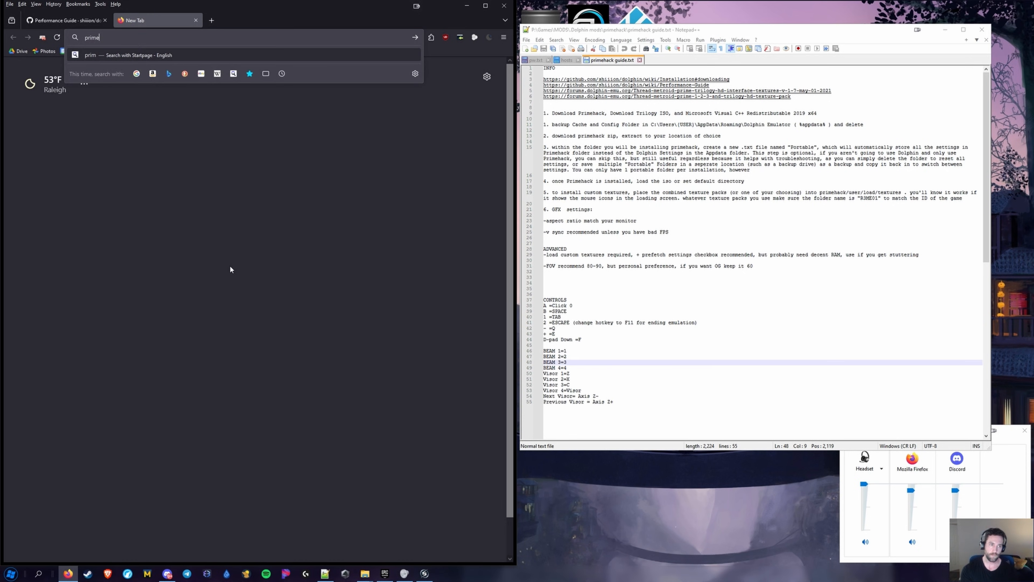
{"action": "key", "text": "Return"}
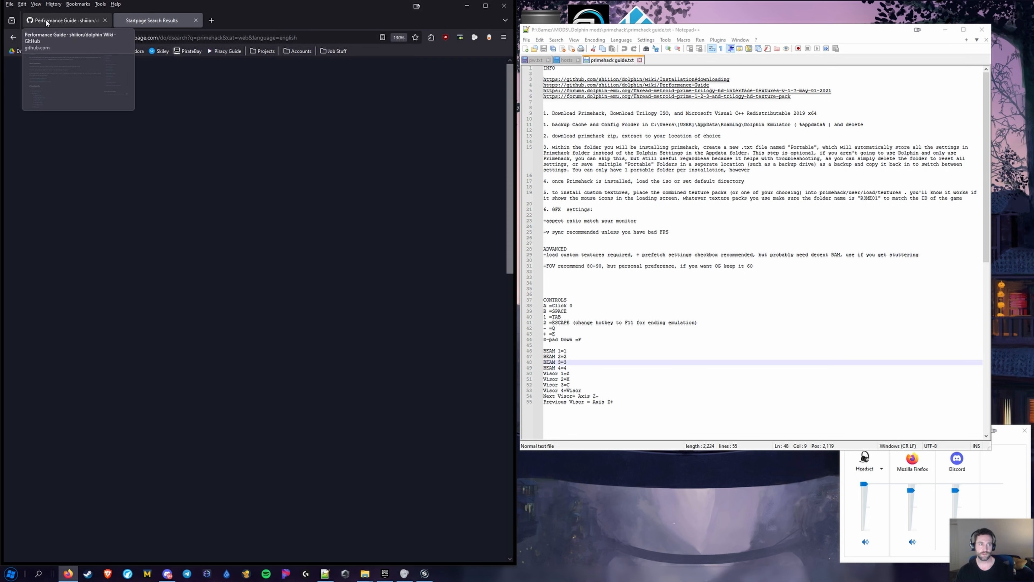
{"action": "middle_click", "coordinate": [51, 20]}
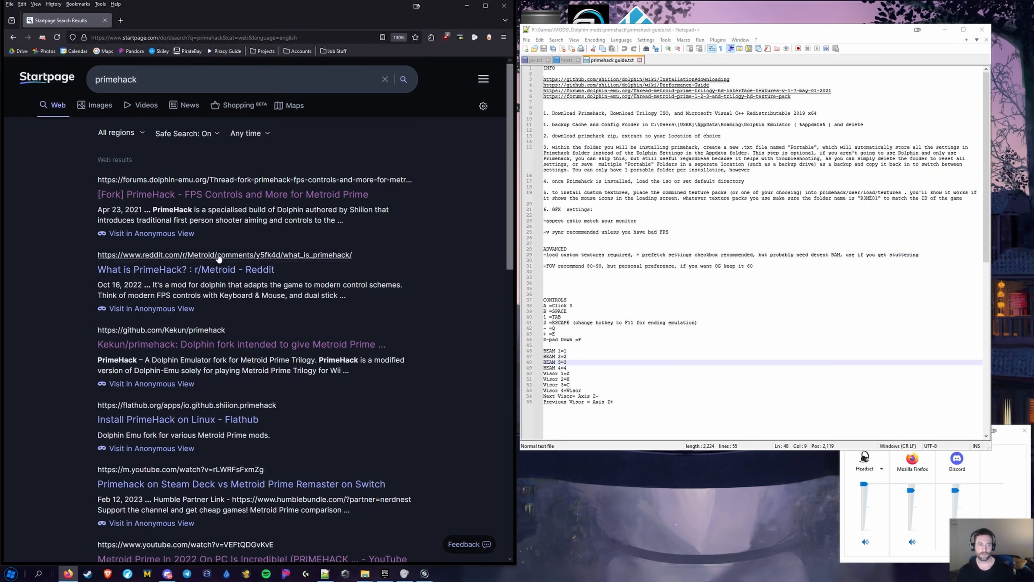
{"action": "left_click", "coordinate": [178, 198]}
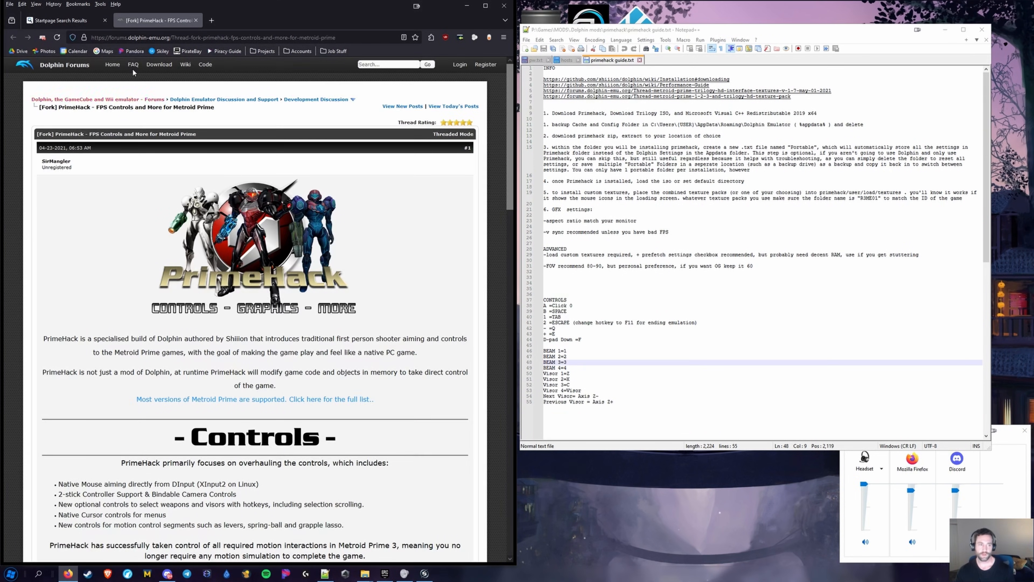
Open the thread's Official Download link in a background tab and close the forum thread
{"action": "left_click", "coordinate": [82, 21]}
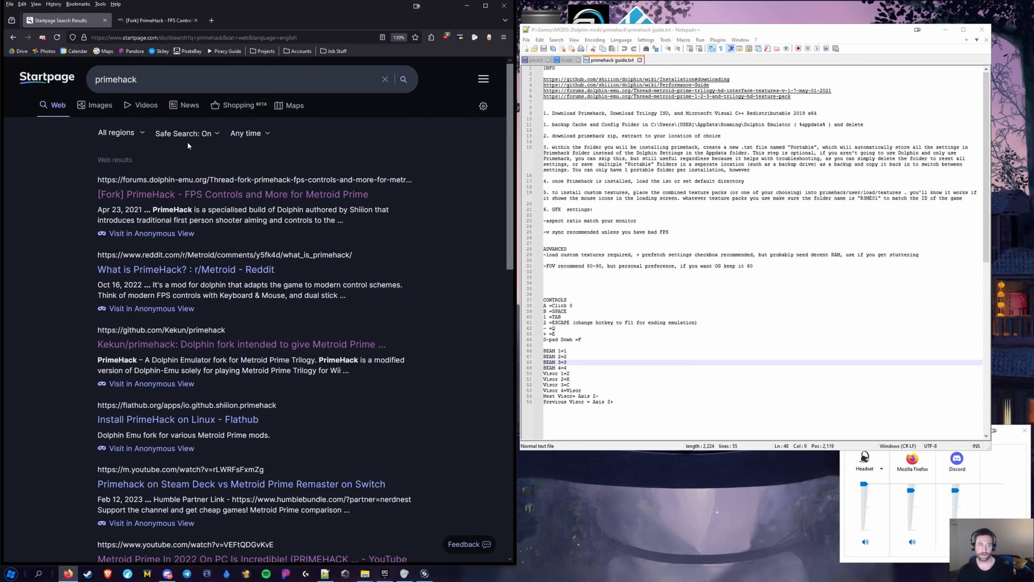
{"action": "left_click", "coordinate": [145, 21]}
{"action": "scroll", "coordinate": [244, 405], "scroll_direction": "down", "scroll_amount": 15}
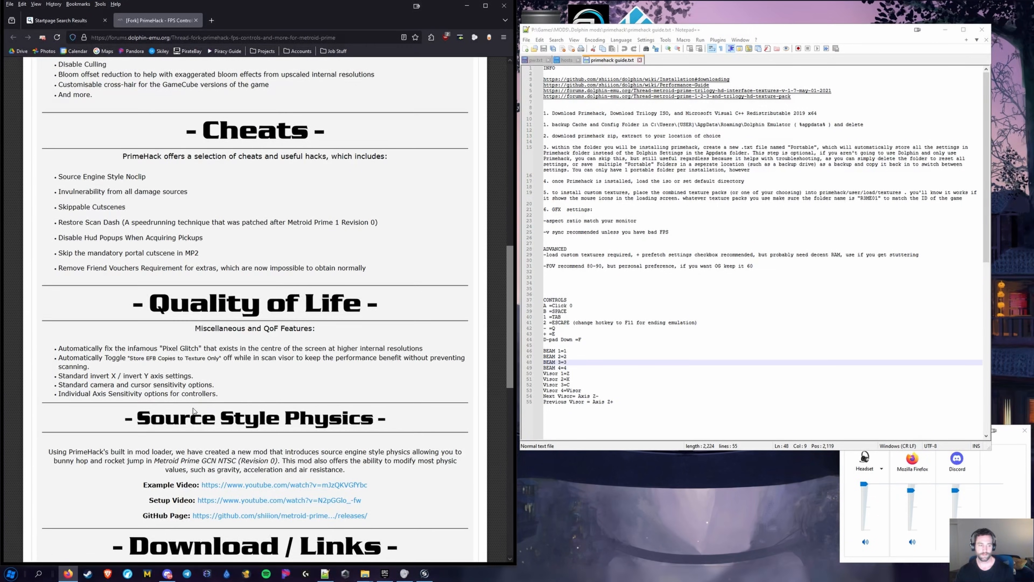
{"action": "scroll", "coordinate": [149, 126], "scroll_direction": "up", "scroll_amount": 15}
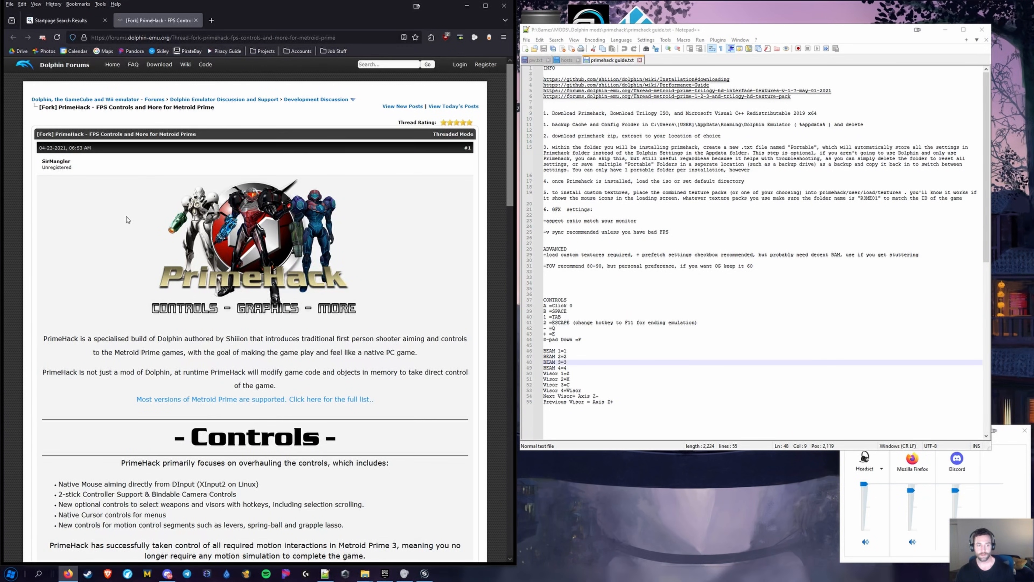
{"action": "scroll", "coordinate": [127, 220], "scroll_direction": "down", "scroll_amount": 20}
{"action": "scroll", "coordinate": [130, 359], "scroll_direction": "up", "scroll_amount": 3}
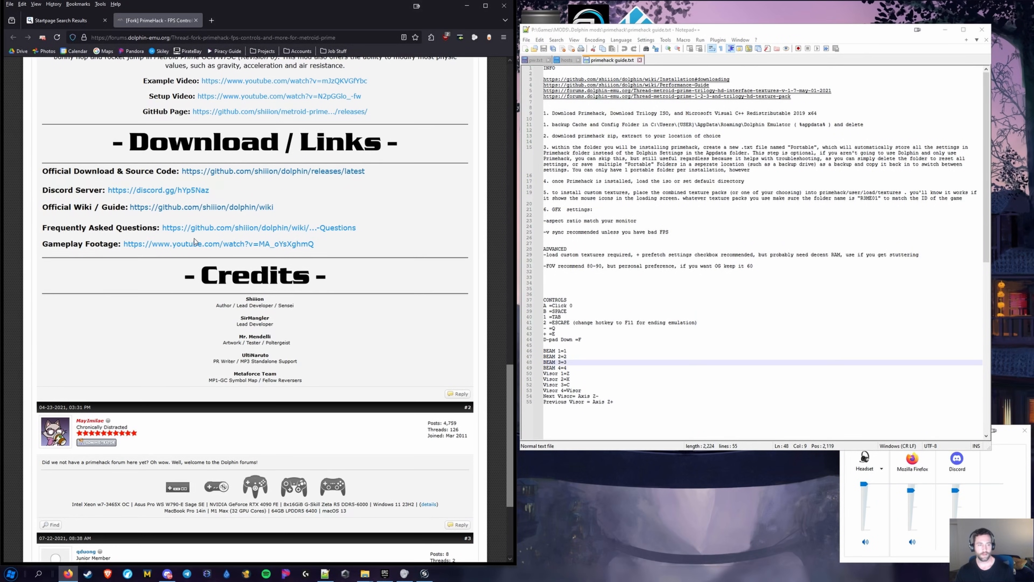
{"action": "middle_click", "coordinate": [223, 174]}
{"action": "middle_click", "coordinate": [149, 21]}
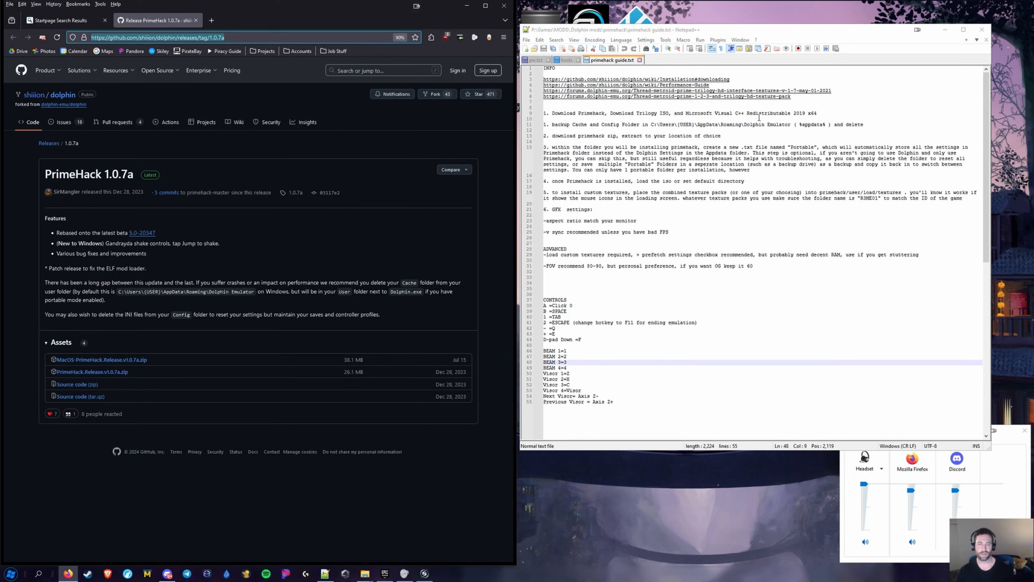
Paste the PrimeHack 1.0.7a release link on line 2 of the guide with a blank line above
{"action": "left_click", "coordinate": [611, 73]}
{"action": "type", "text": "https://github.com/shiiion/dolphin/releases/tag/1.0.7a"}
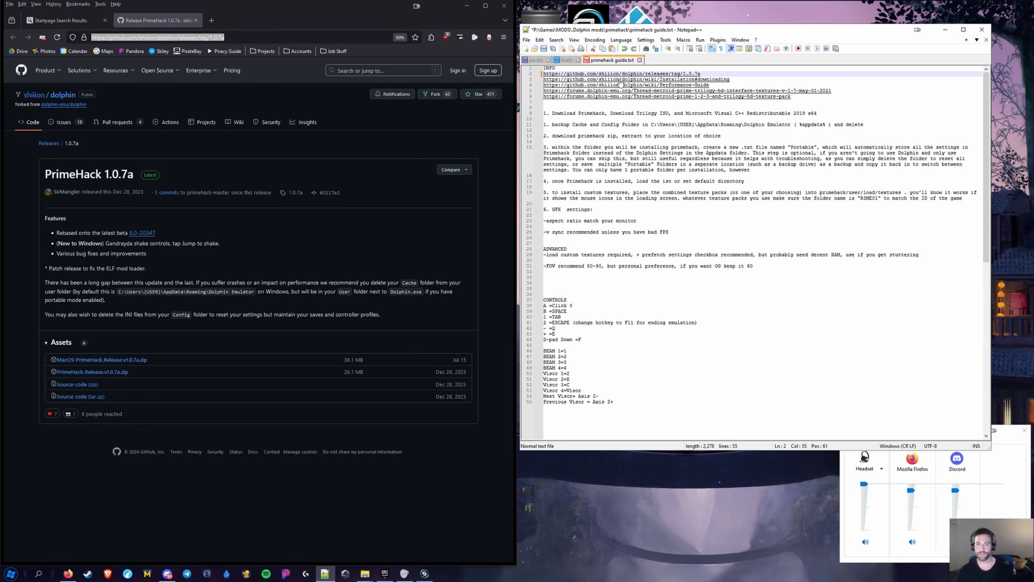
{"action": "key", "text": "Home"}
{"action": "key", "text": "Return"}
{"action": "key", "text": "Up"}
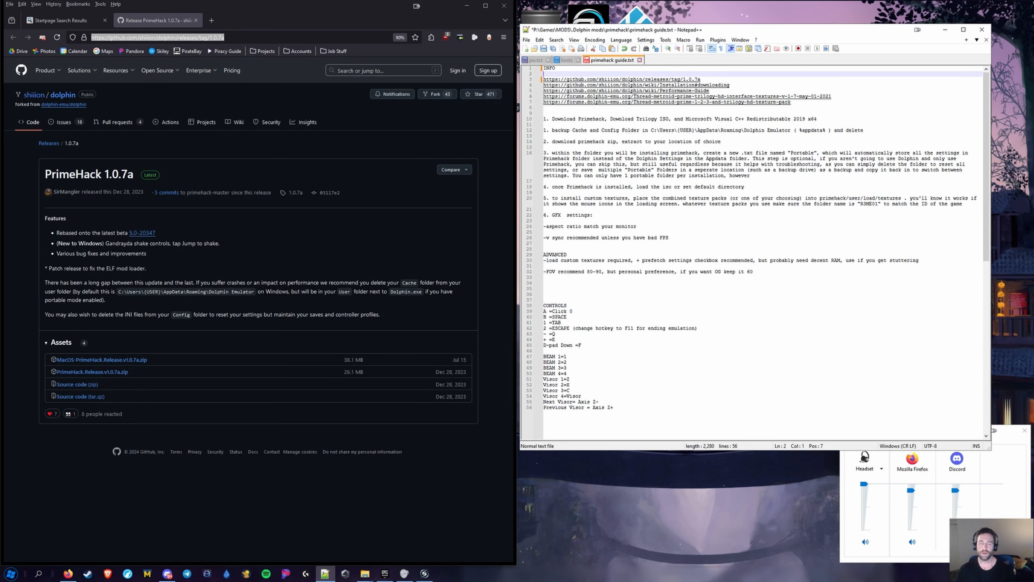
Add a blank line after the Performance-Guide link and delete the installation link line
{"action": "left_click", "coordinate": [716, 90]}
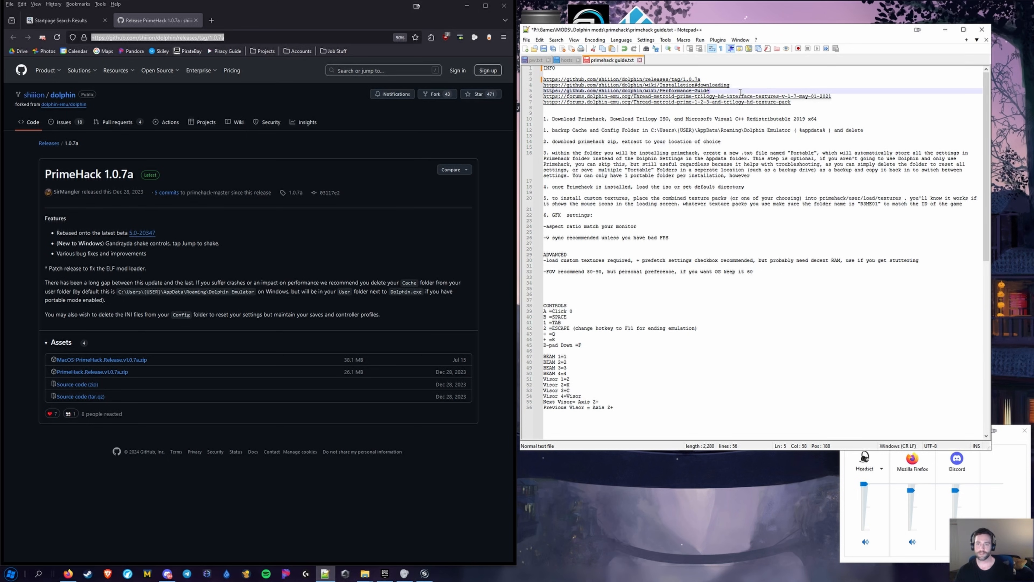
{"action": "key", "text": "Return"}
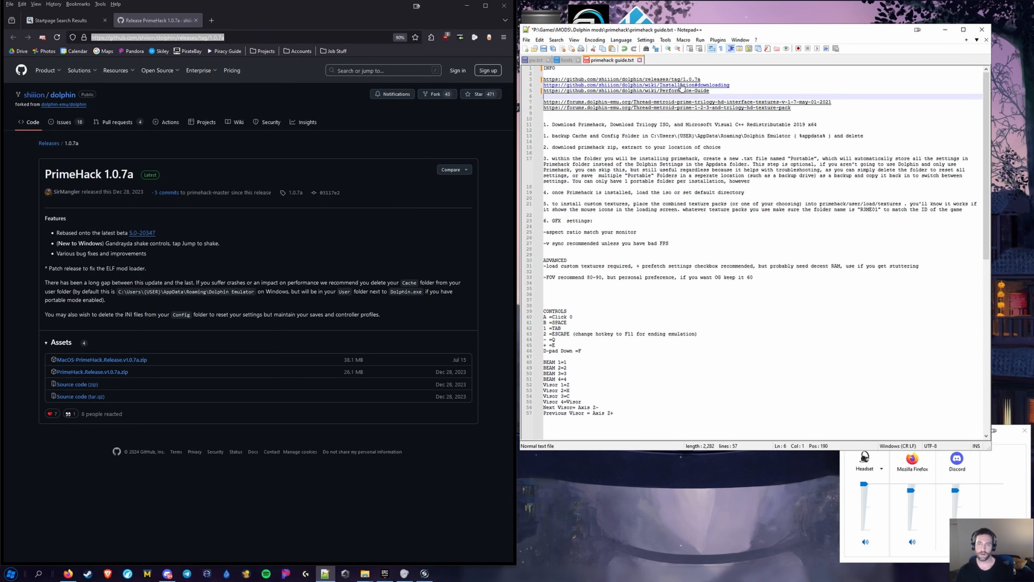
{"action": "left_click_drag", "start_coordinate": [730, 85], "coordinate": [536, 86]}
{"action": "key", "text": "BackSpace"}
{"action": "key", "text": "BackSpace"}
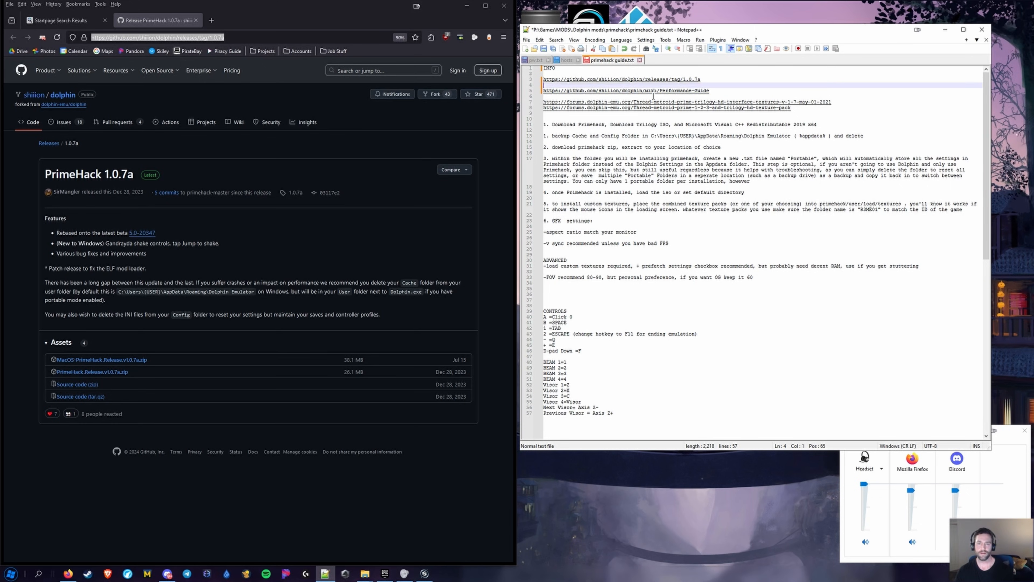
Open the Performance Guide link in Firefox and move the browser to the screen's right half
{"action": "double_click", "coordinate": [639, 86]}
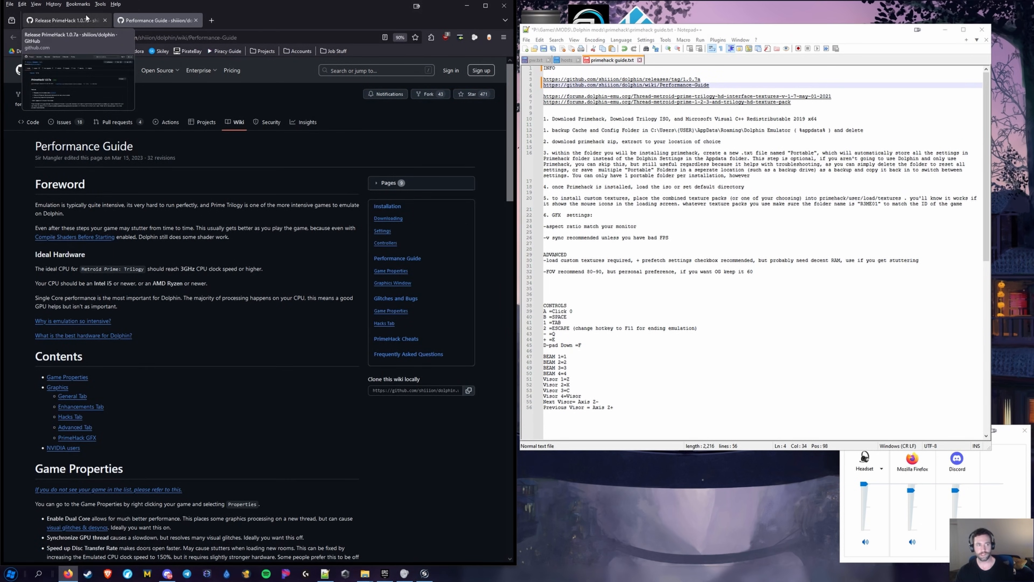
{"action": "left_click", "coordinate": [79, 23]}
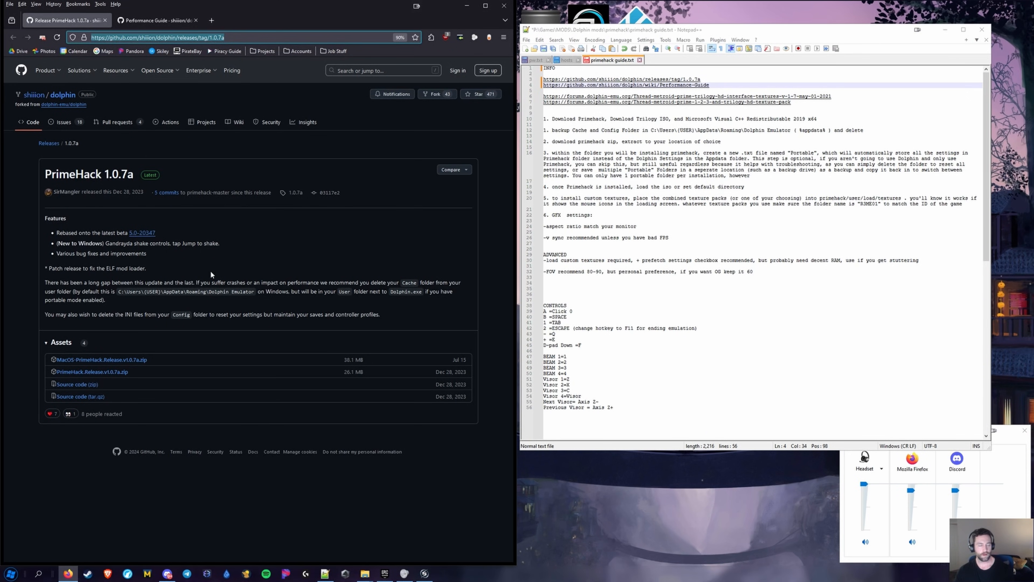
{"action": "left_click_drag", "start_coordinate": [293, 10], "coordinate": [804, 12]}
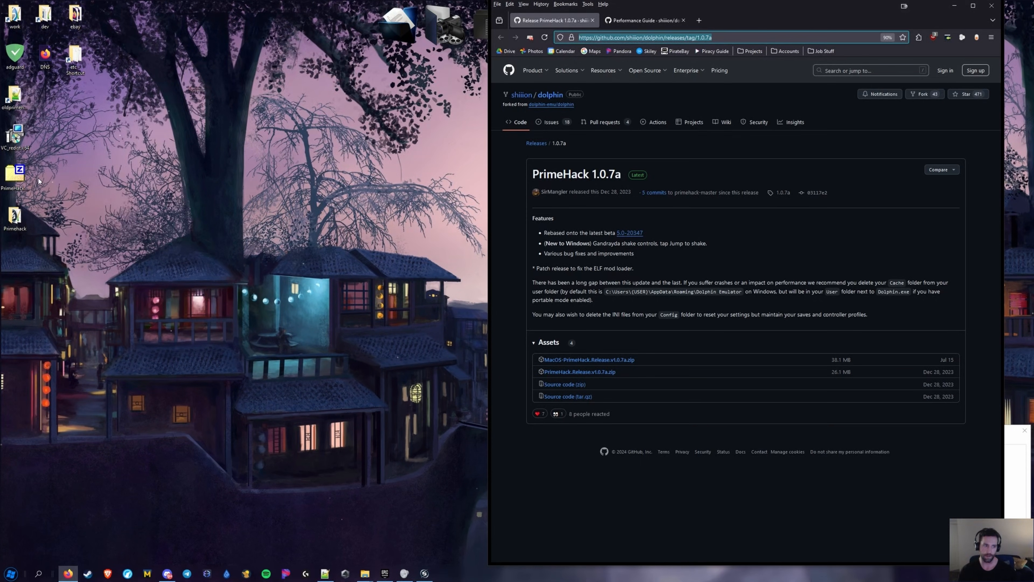
Open the PrimeHack release zip in 7-Zip and begin extracting all files, then cancel and close it
{"action": "left_click", "coordinate": [17, 176]}
{"action": "double_click", "coordinate": [16, 176]}
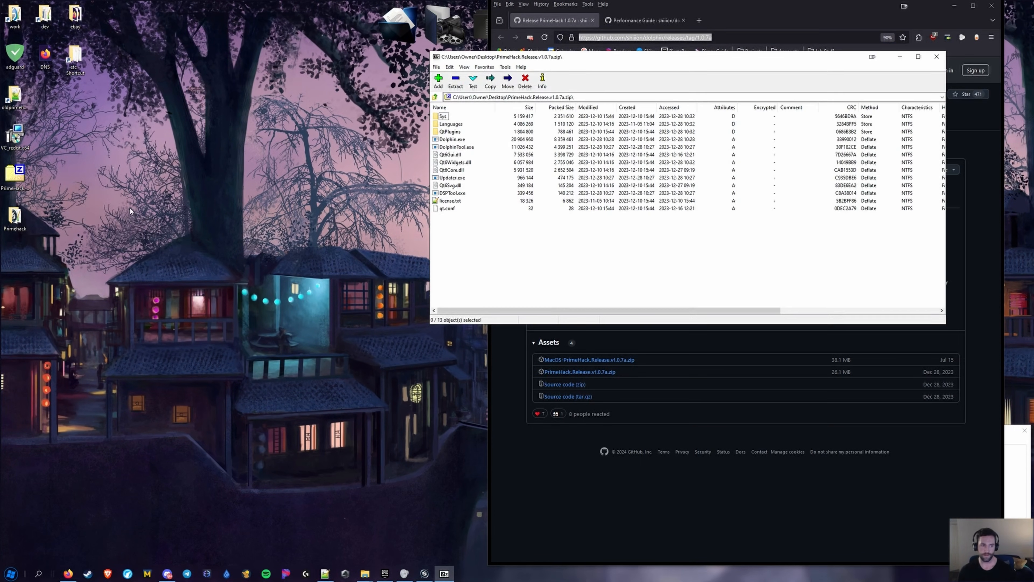
{"action": "key", "text": "ctrl+a"}
{"action": "left_click", "coordinate": [460, 84]}
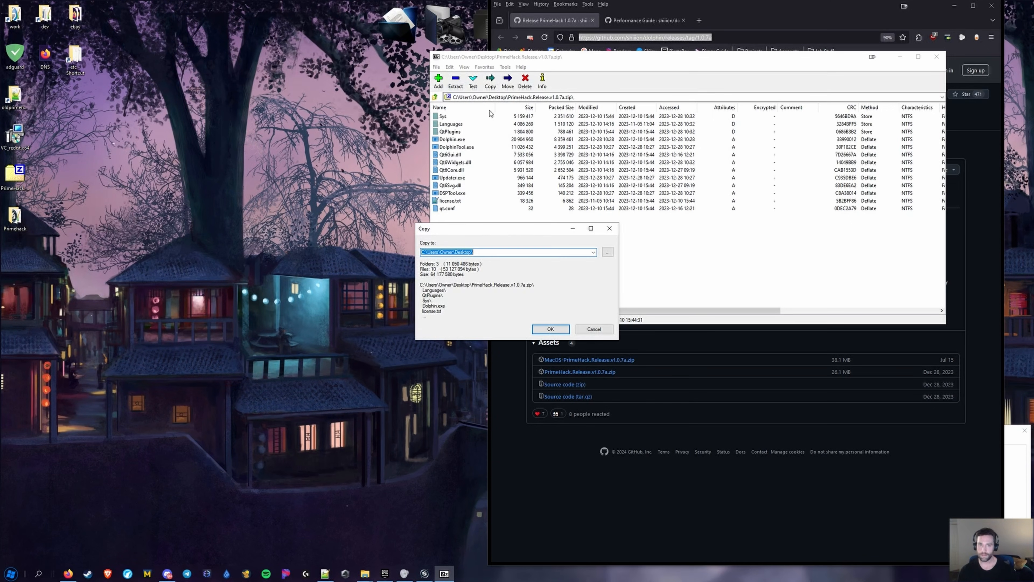
{"action": "left_click", "coordinate": [501, 253]}
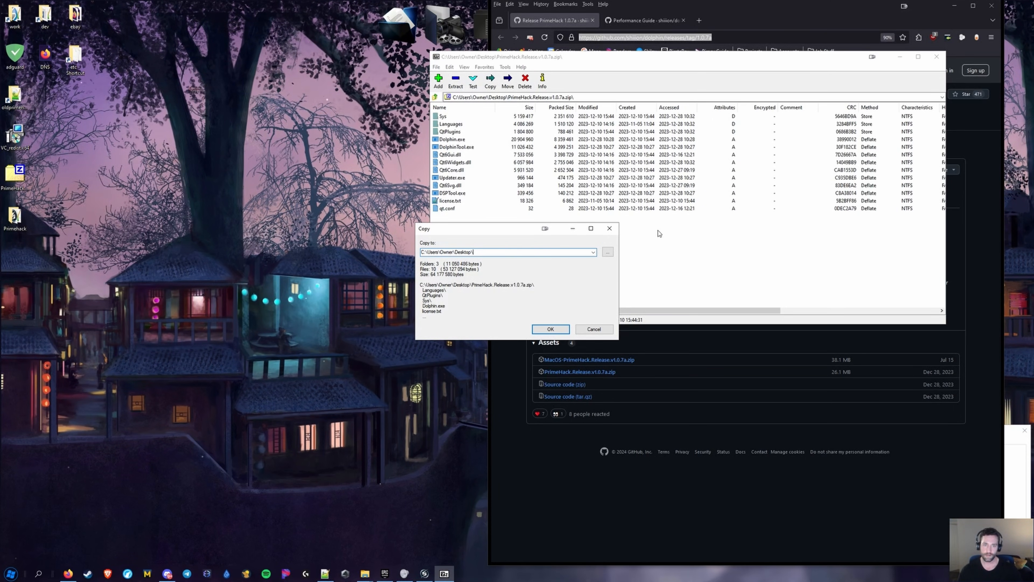
{"action": "left_click", "coordinate": [609, 228]}
{"action": "left_click", "coordinate": [936, 57]}
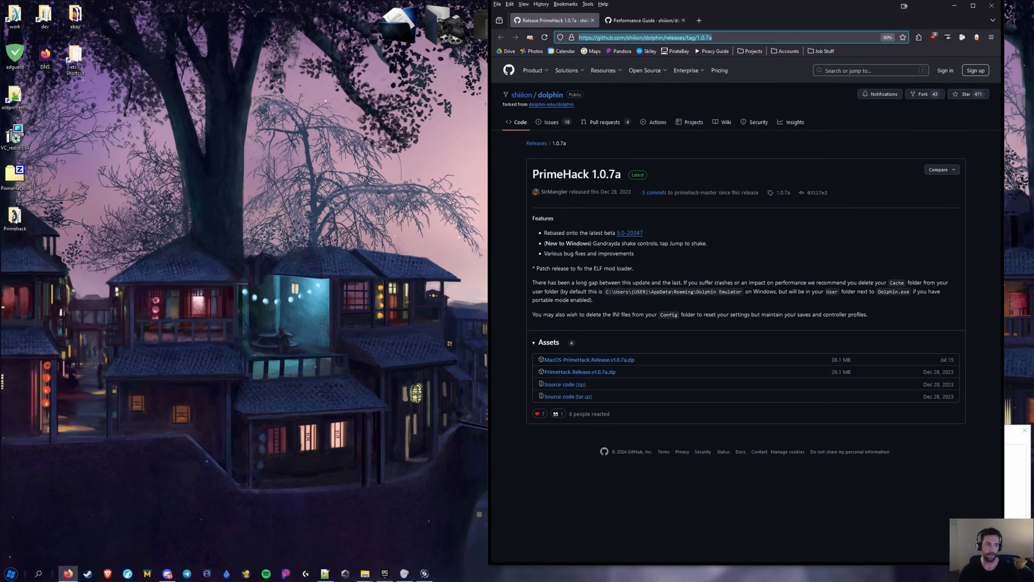
Try the zip in Windows Explorer, then reopen it in 7-Zip and select all entries
{"action": "right_click", "coordinate": [15, 175]}
{"action": "mouse_move", "coordinate": [66, 227]}
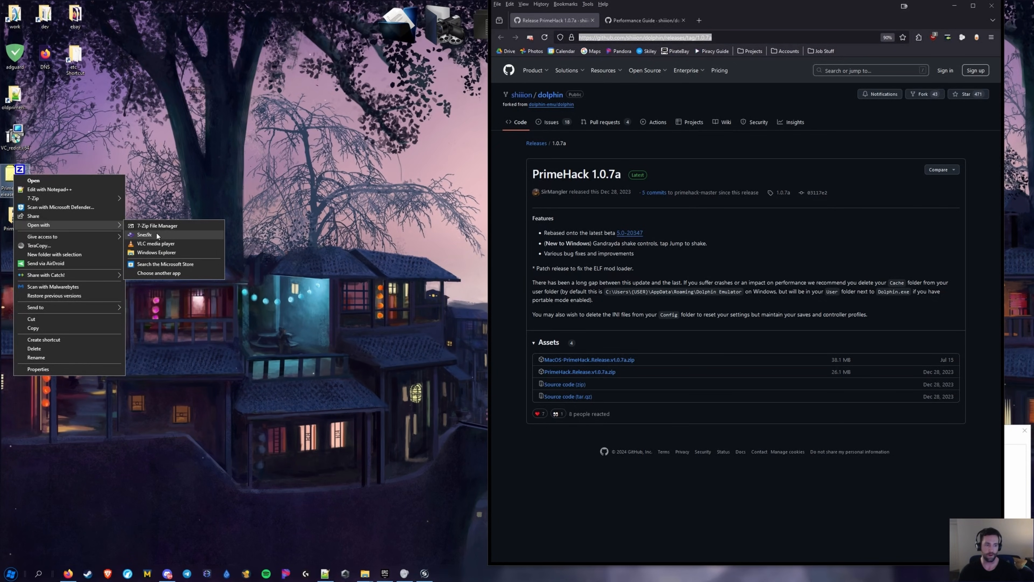
{"action": "left_click", "coordinate": [161, 252]}
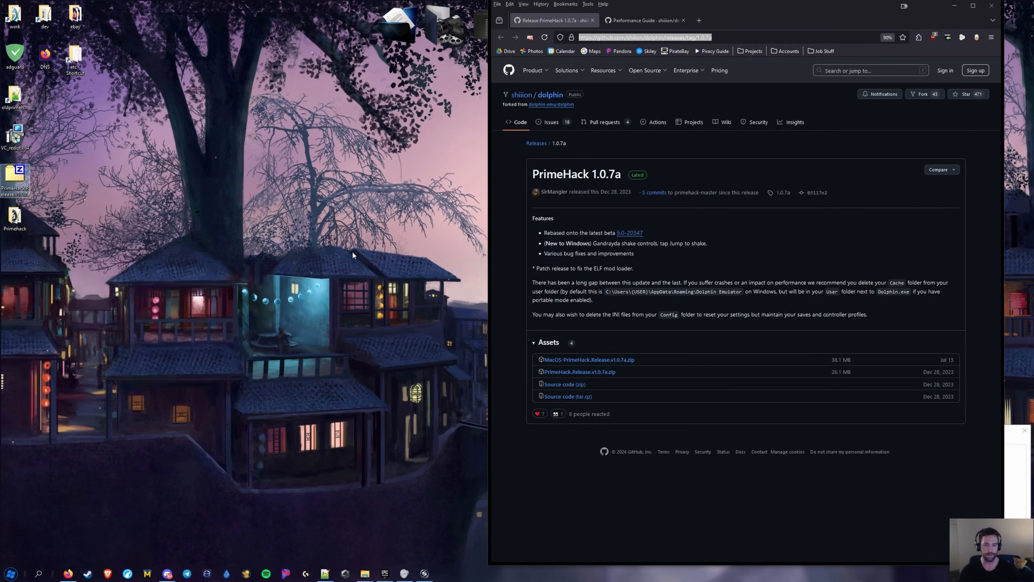
{"action": "left_click", "coordinate": [551, 67]}
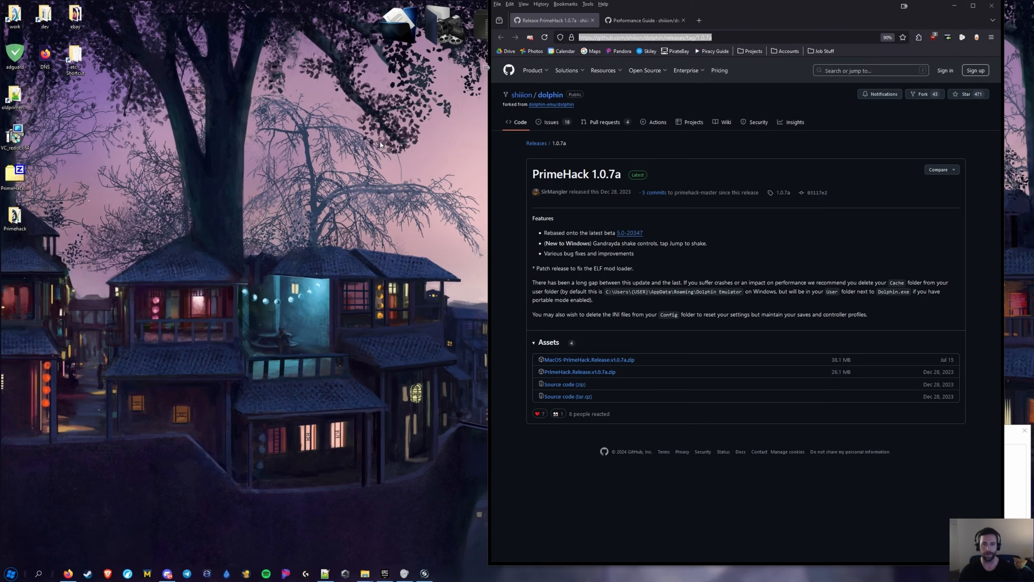
{"action": "right_click", "coordinate": [16, 168]}
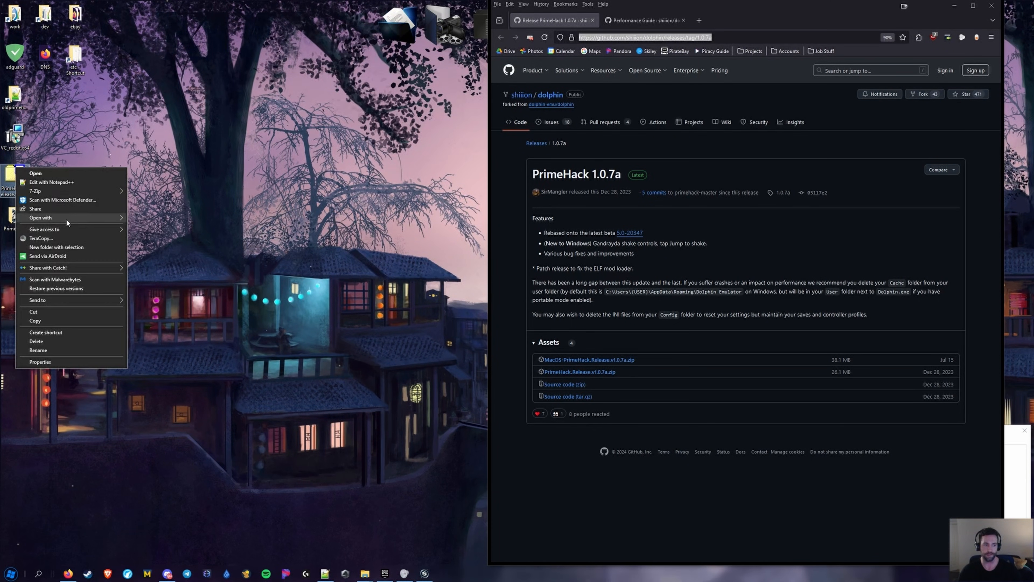
{"action": "mouse_move", "coordinate": [66, 219]}
{"action": "left_click", "coordinate": [159, 219]}
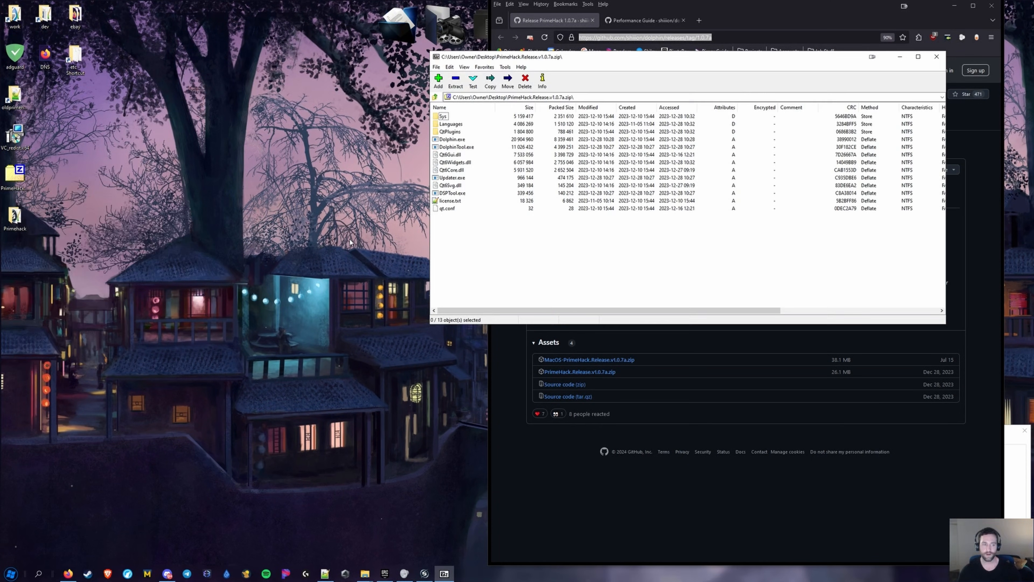
{"action": "key", "text": "ctrl+a"}
Extract all entries into a new desktop folder named Primehack and close 7-Zip
{"action": "left_click", "coordinate": [19, 177]}
{"action": "right_click", "coordinate": [19, 177]}
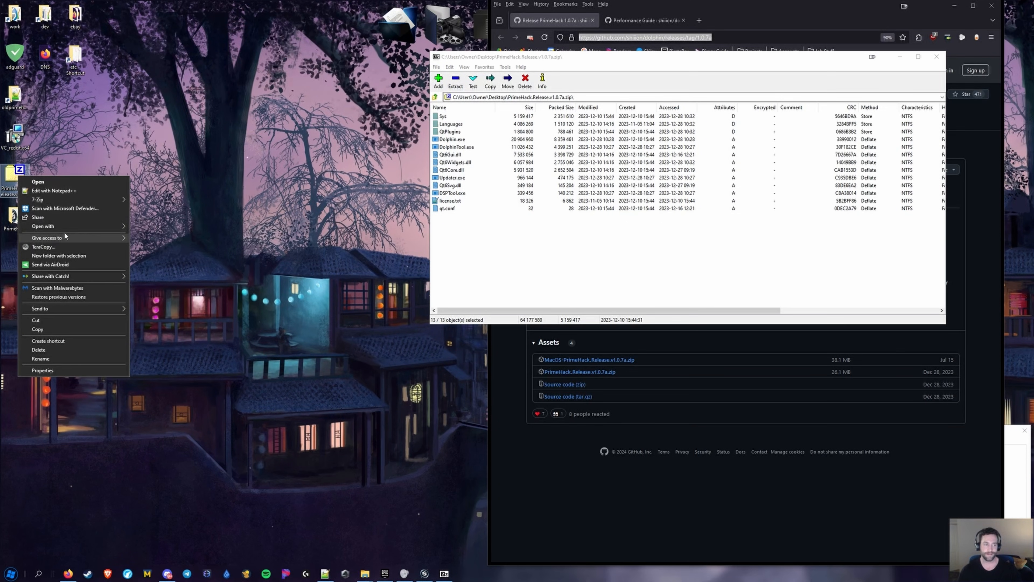
{"action": "left_click", "coordinate": [596, 162]}
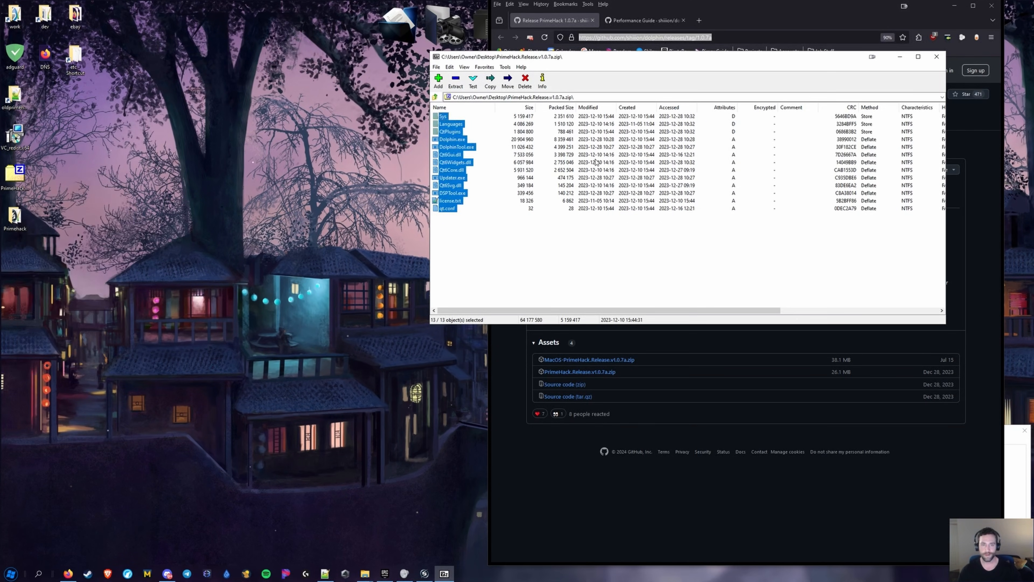
{"action": "left_click", "coordinate": [455, 80]}
{"action": "left_click", "coordinate": [482, 251]}
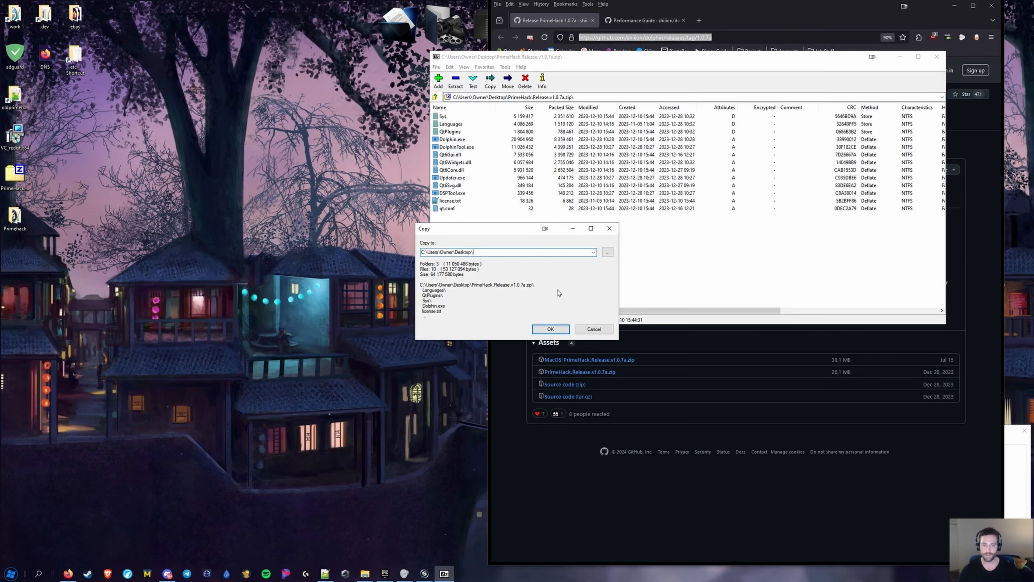
{"action": "type", "text": "Primehack"}
{"action": "key", "text": "Return"}
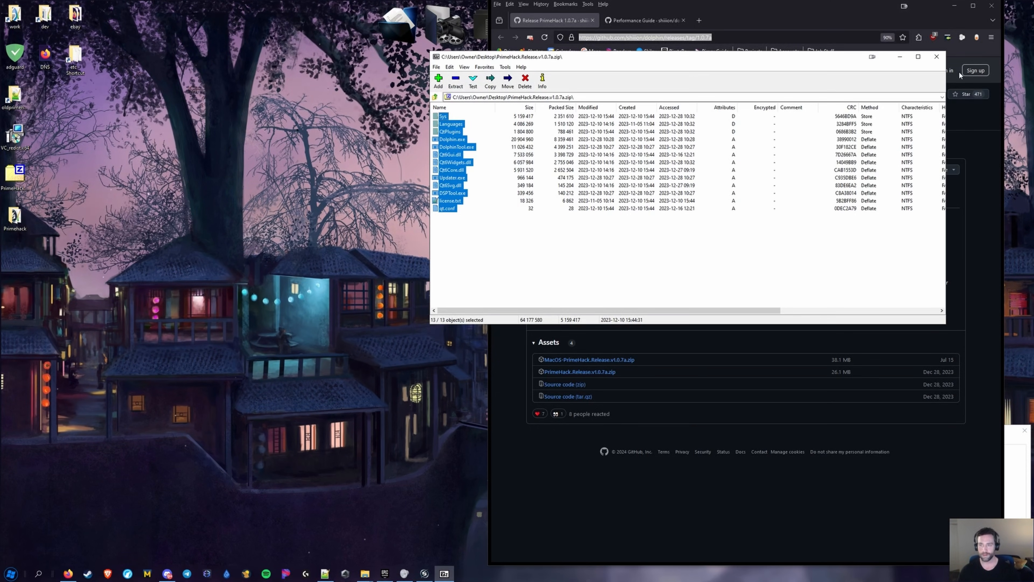
{"action": "left_click", "coordinate": [936, 56]}
{"action": "left_click", "coordinate": [21, 187]}
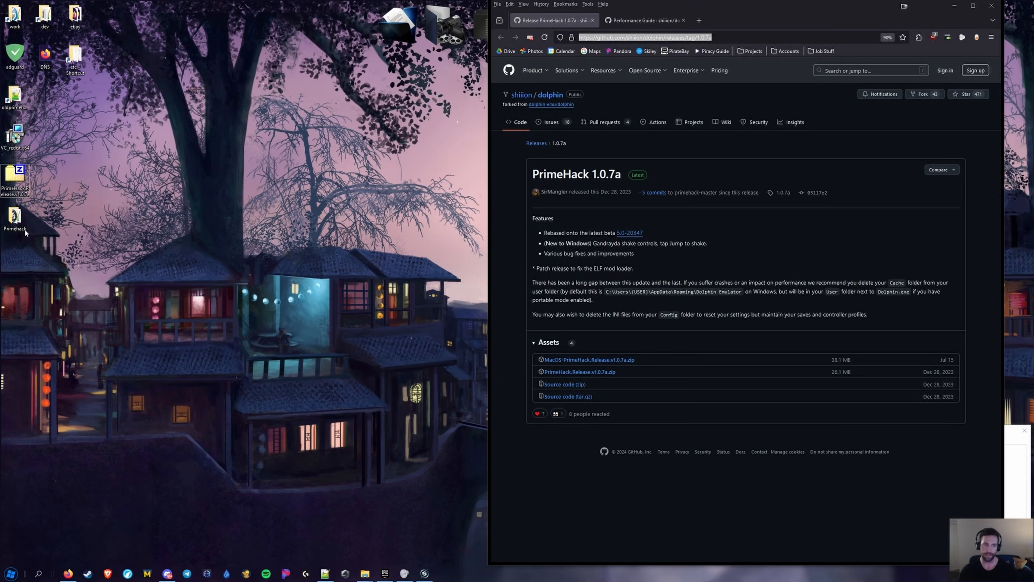
Open the desktop Primehack folder to view its files, including User and Portable, then return to the guide
{"action": "mouse_move", "coordinate": [17, 220]}
{"action": "left_mouse_down"}
{"action": "mouse_move", "coordinate": [144, 247]}
{"action": "mouse_move", "coordinate": [137, 221]}
{"action": "mouse_move", "coordinate": [150, 211]}
{"action": "mouse_move", "coordinate": [25, 223]}
{"action": "left_mouse_up"}
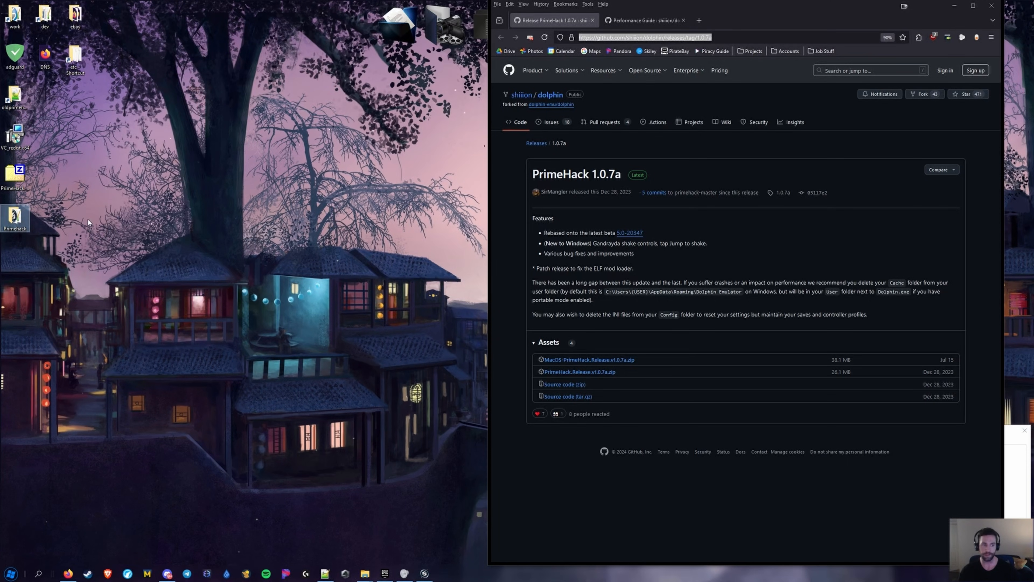
{"action": "double_click", "coordinate": [19, 221]}
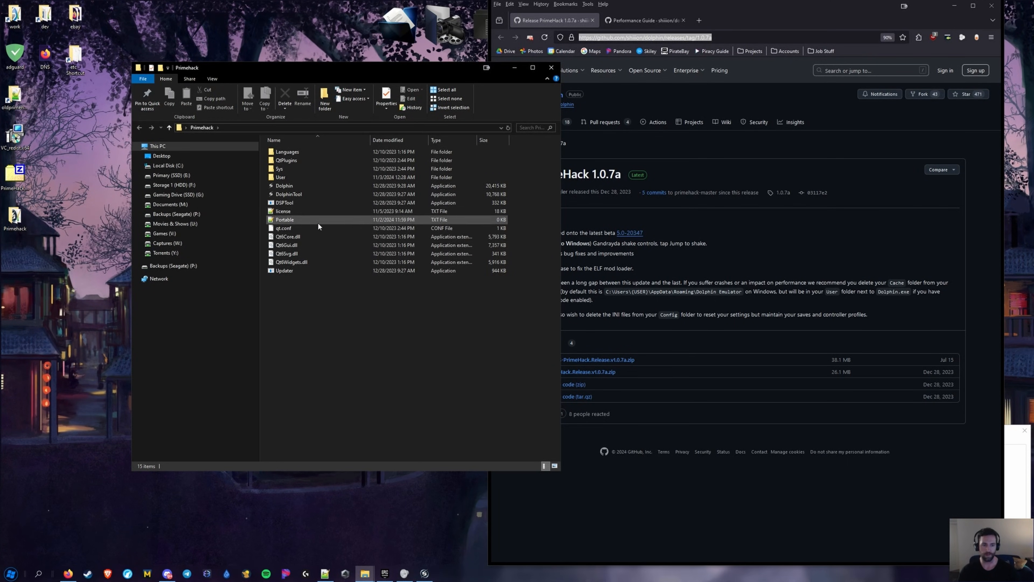
{"action": "left_click", "coordinate": [289, 177]}
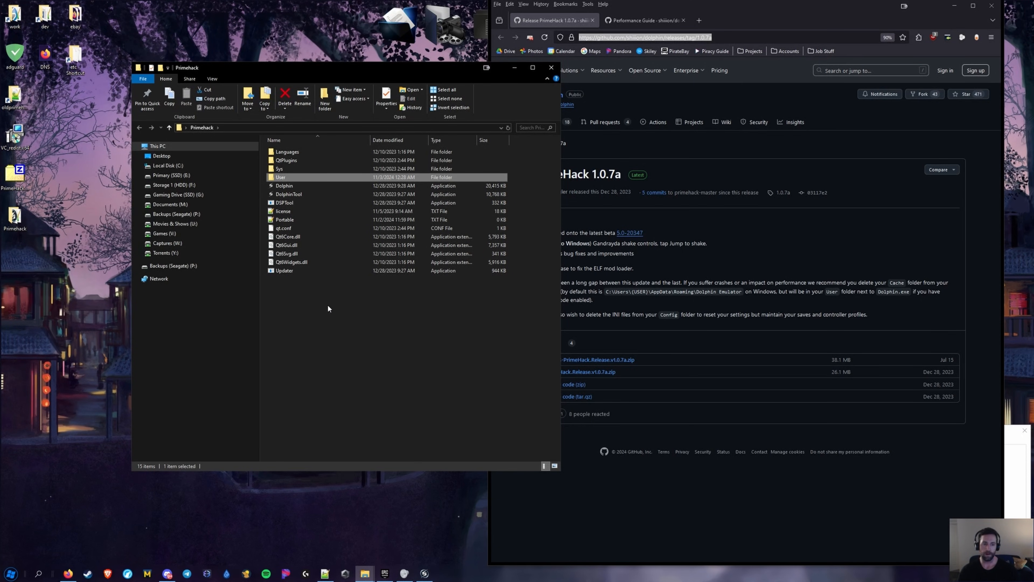
{"action": "left_click", "coordinate": [320, 302]}
{"action": "key", "text": "super"}
{"action": "key", "text": "super"}
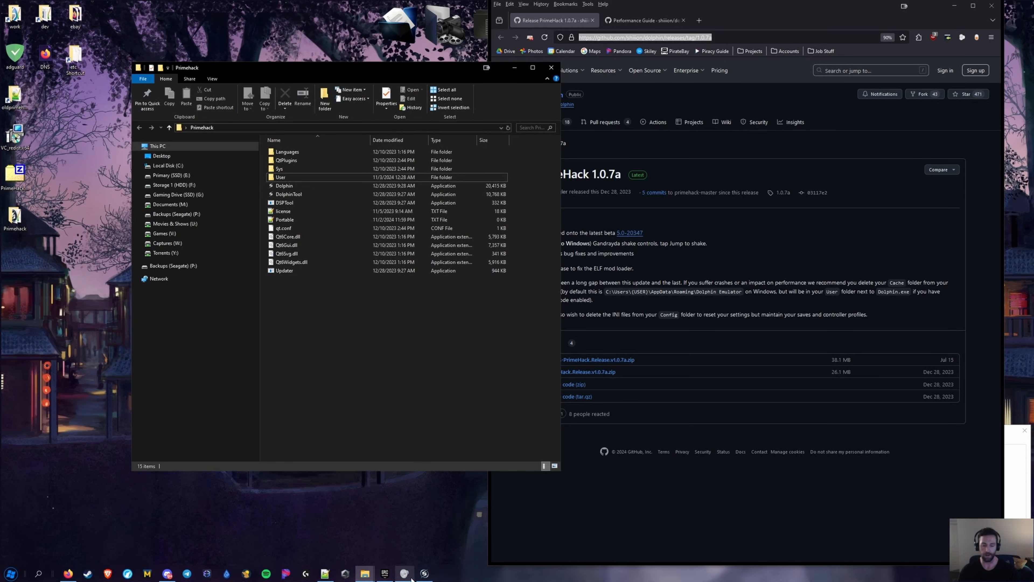
{"action": "left_click", "coordinate": [324, 573]}
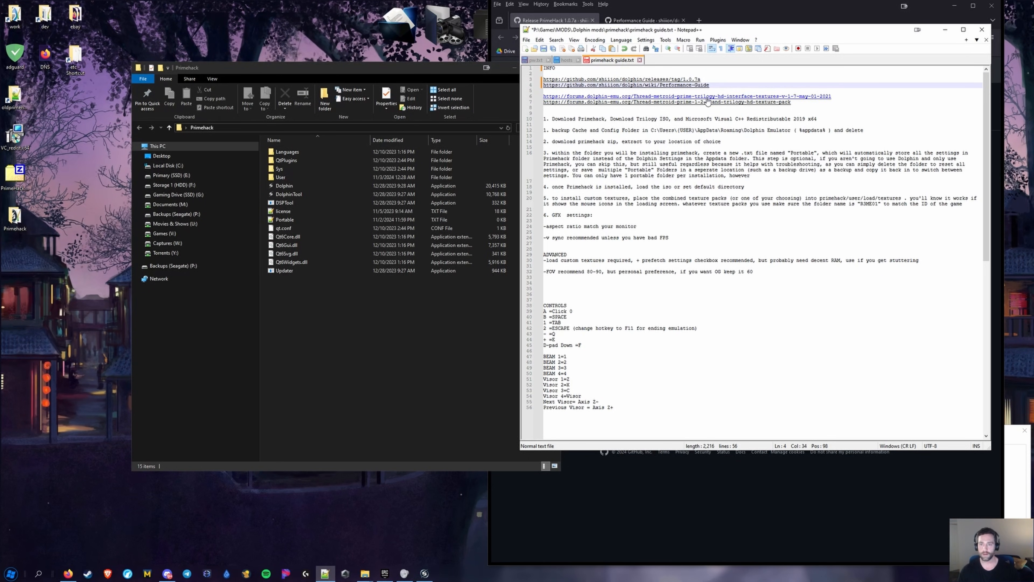
Copy the Visual C++ Redistributable name from line 10 and search it in a new Firefox tab
{"action": "left_click_drag", "start_coordinate": [818, 119], "coordinate": [672, 119]}
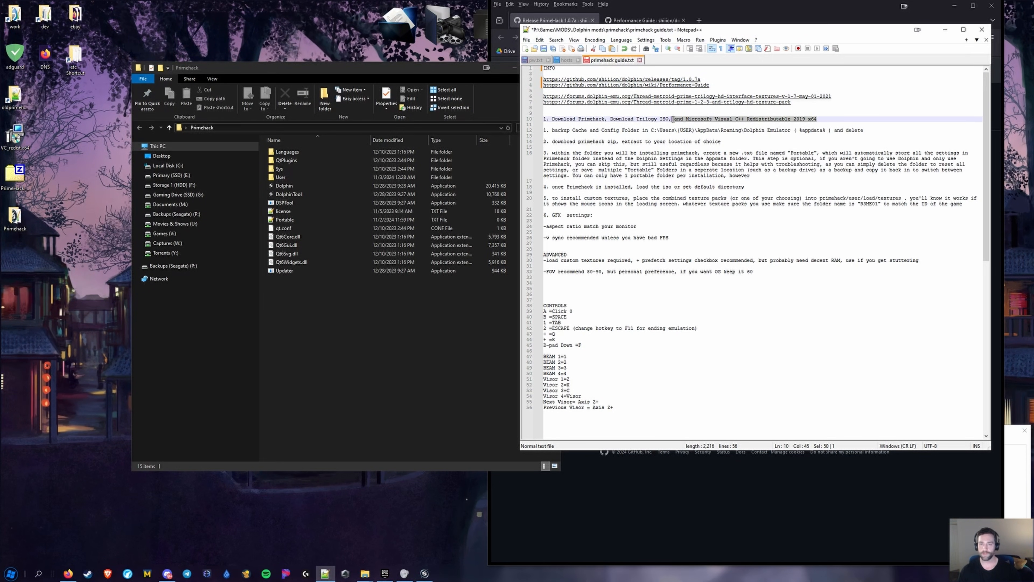
{"action": "key", "text": "ctrl+c"}
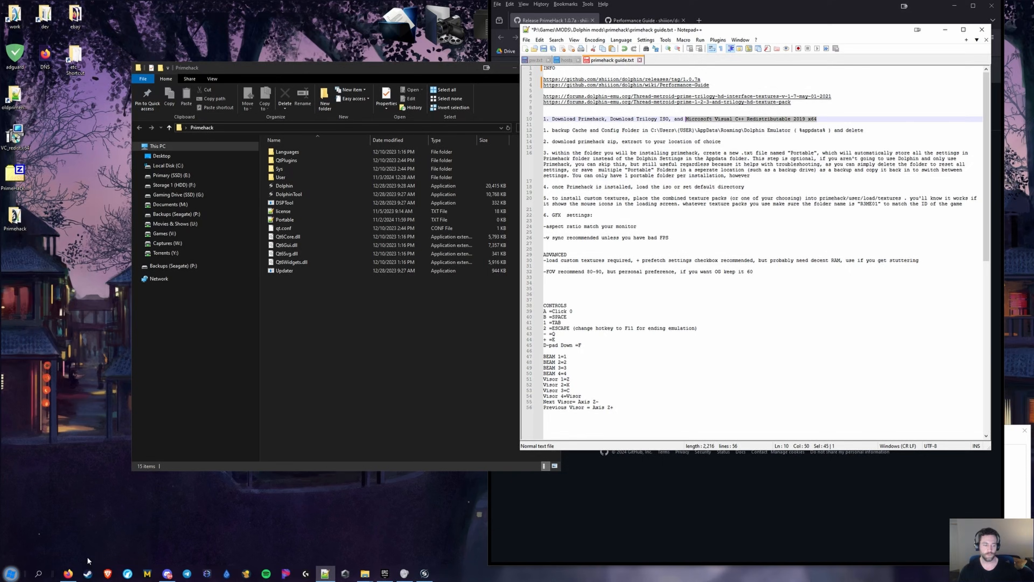
{"action": "left_click", "coordinate": [68, 573]}
{"action": "key", "text": "ctrl+t"}
{"action": "key", "text": "ctrl+v"}
{"action": "key", "text": "Return"}
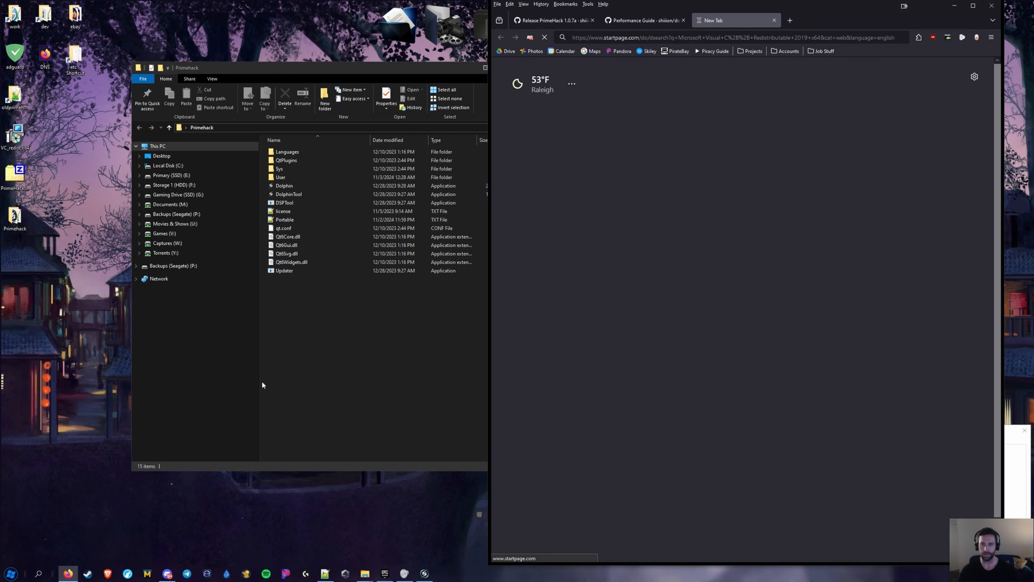
Open the Microsoft Learn article, jump to the latest version section, and copy the x64 download link
{"action": "left_click", "coordinate": [618, 194]}
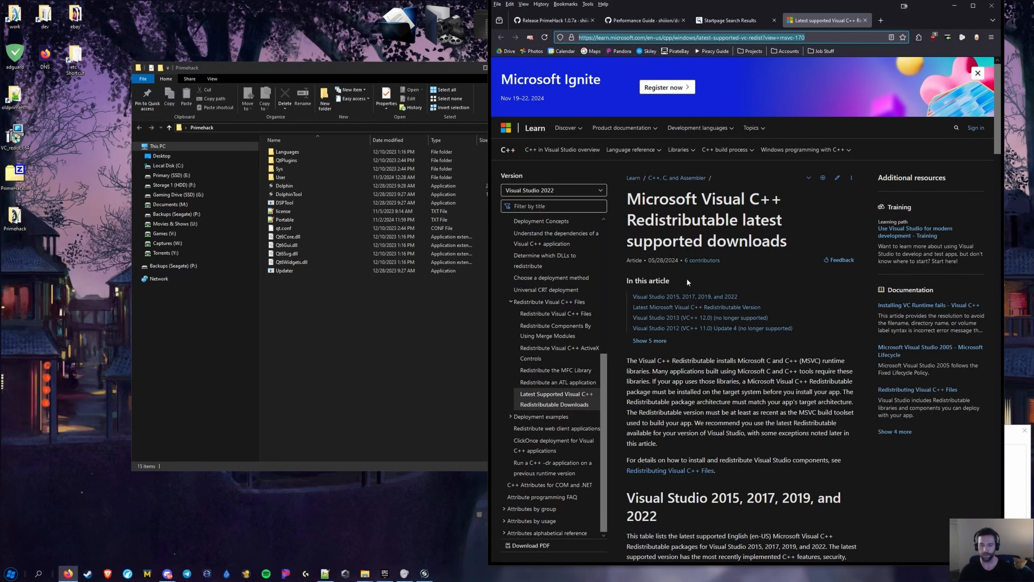
{"action": "left_click", "coordinate": [650, 341]}
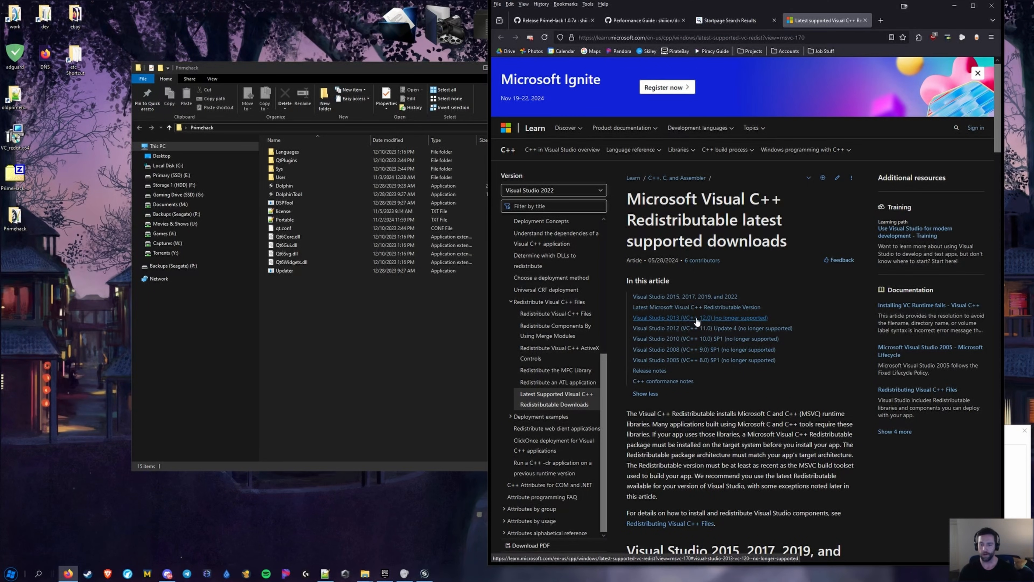
{"action": "left_click", "coordinate": [679, 309]}
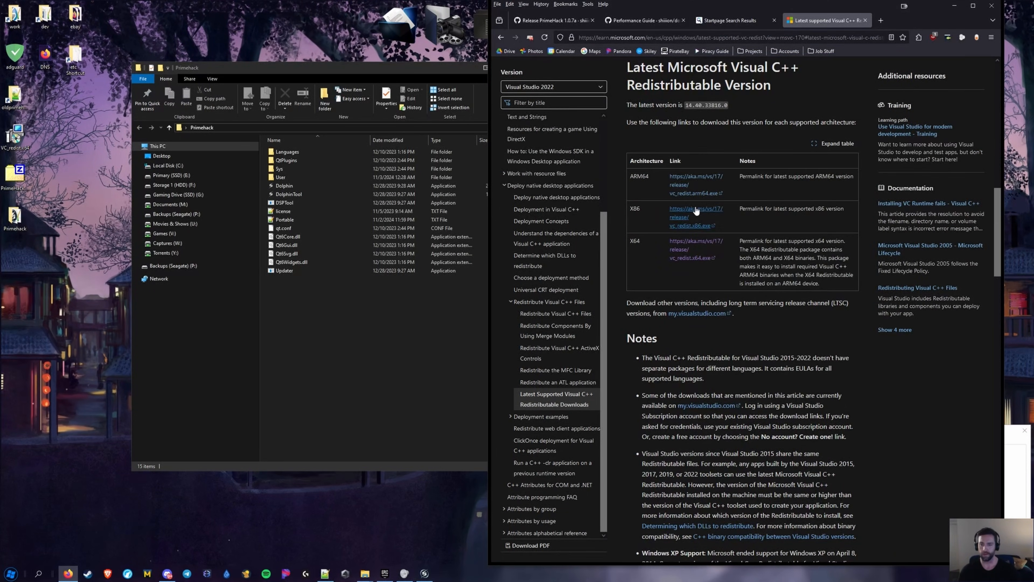
{"action": "right_click", "coordinate": [674, 246]}
{"action": "right_click", "coordinate": [682, 237]}
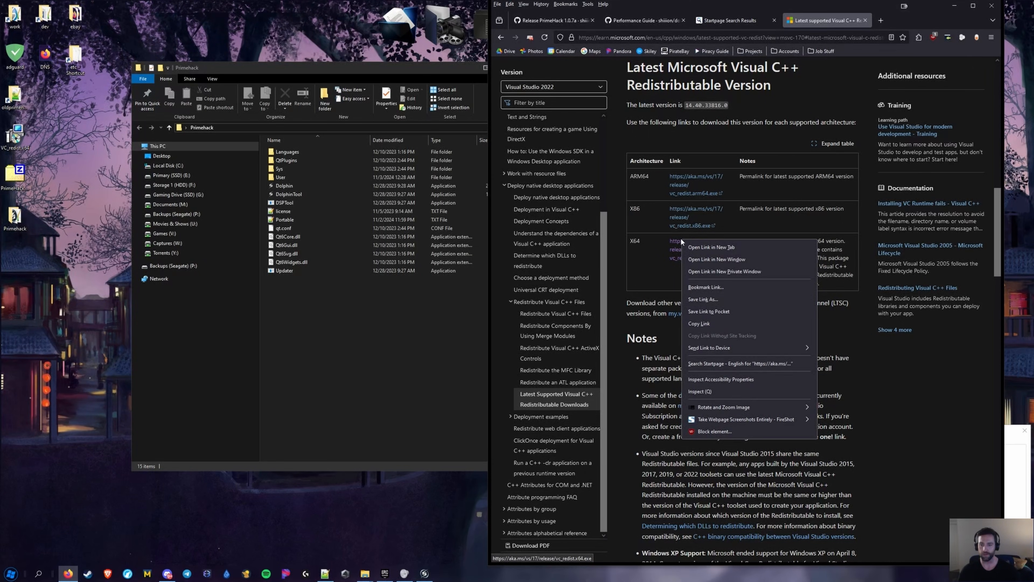
{"action": "left_click", "coordinate": [698, 323]}
{"action": "left_click", "coordinate": [325, 573]}
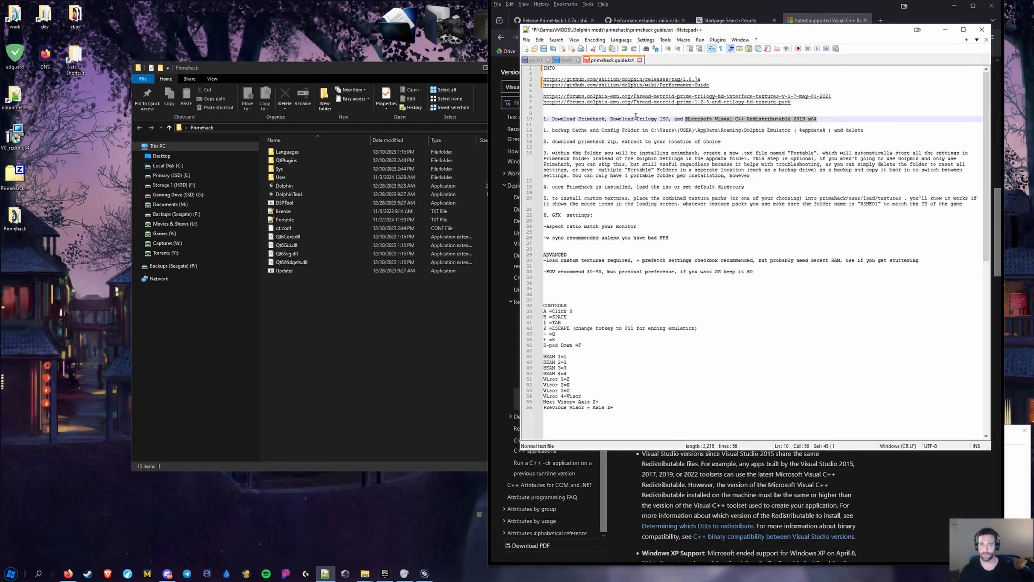
{"action": "left_click", "coordinate": [734, 86]}
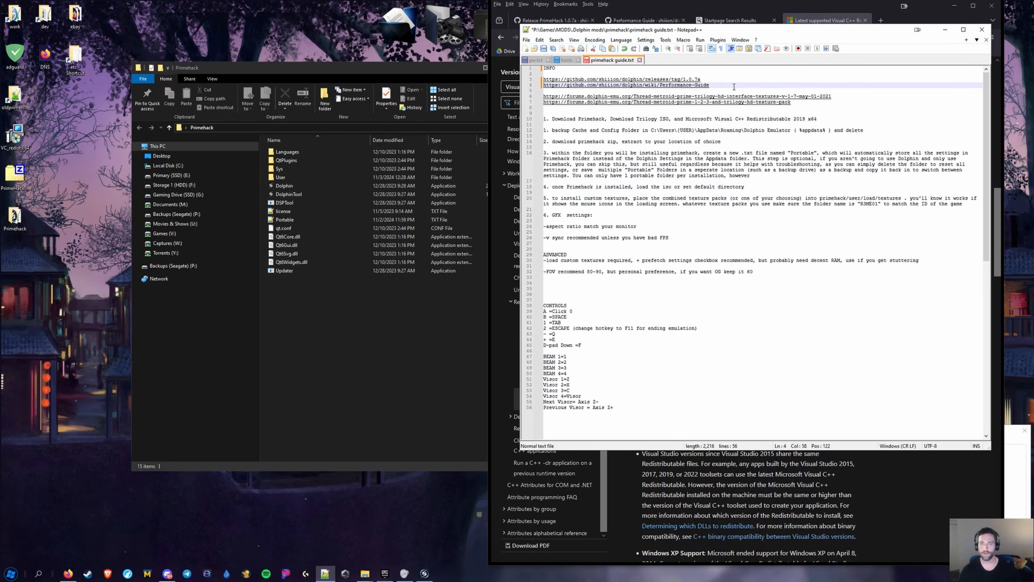
{"action": "key", "text": "Up"}
{"action": "key", "text": "Up"}
{"action": "key", "text": "Return"}
{"action": "key", "text": "Up"}
{"action": "key", "text": "Return"}
{"action": "key", "text": "ctrl+v"}
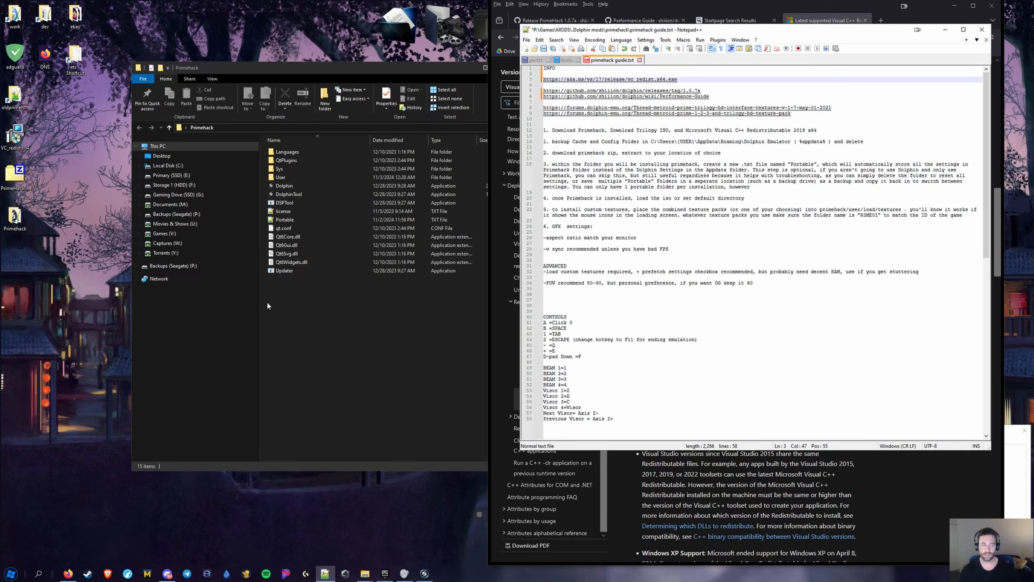
Navigate the Explorer window to the %appdata% roaming folder via the address bar
{"action": "left_click", "coordinate": [323, 329]}
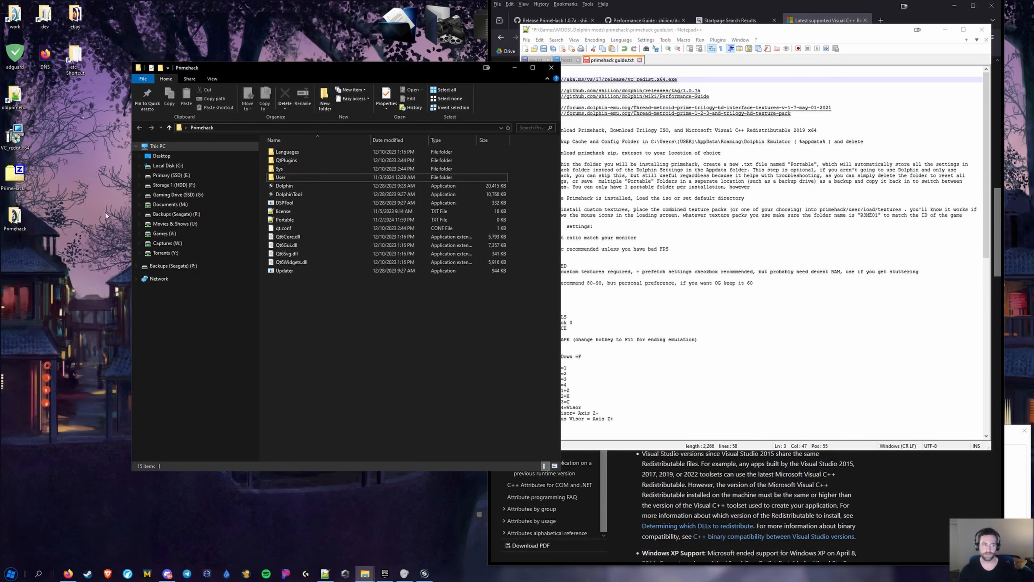
{"action": "left_click", "coordinate": [12, 129]}
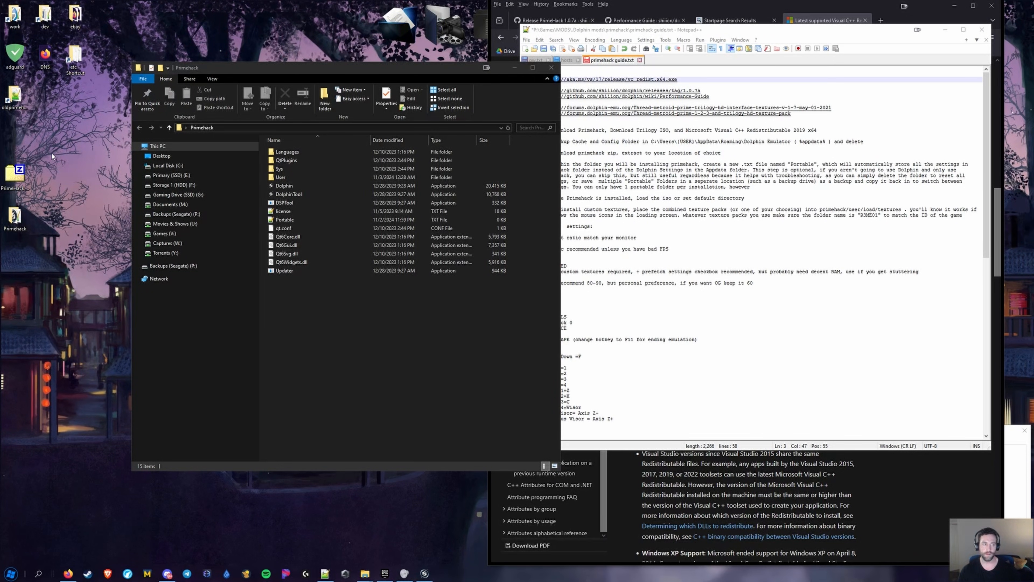
{"action": "left_click", "coordinate": [520, 277]}
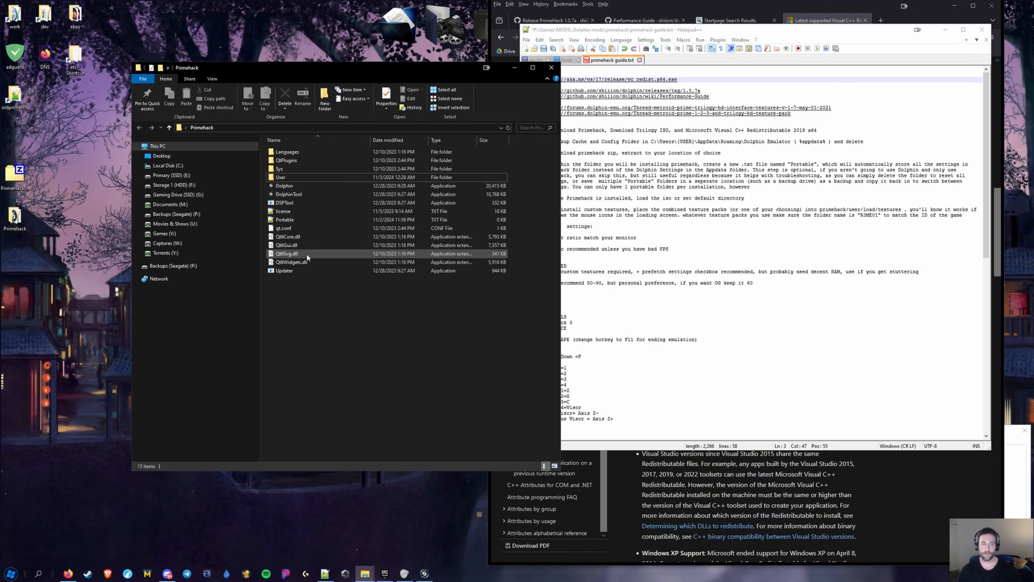
{"action": "left_click", "coordinate": [252, 129]}
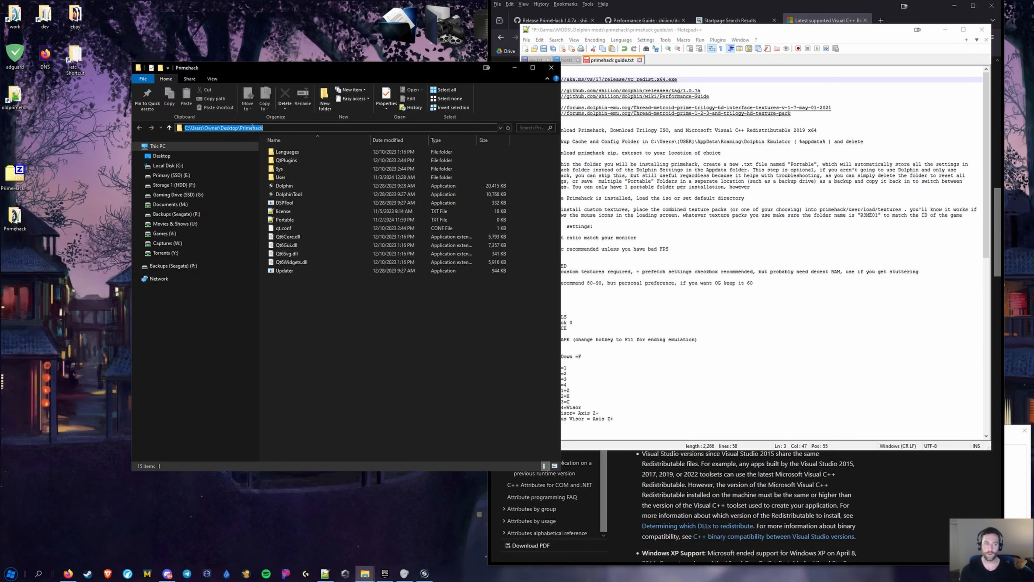
{"action": "type", "text": "%appdata%"}
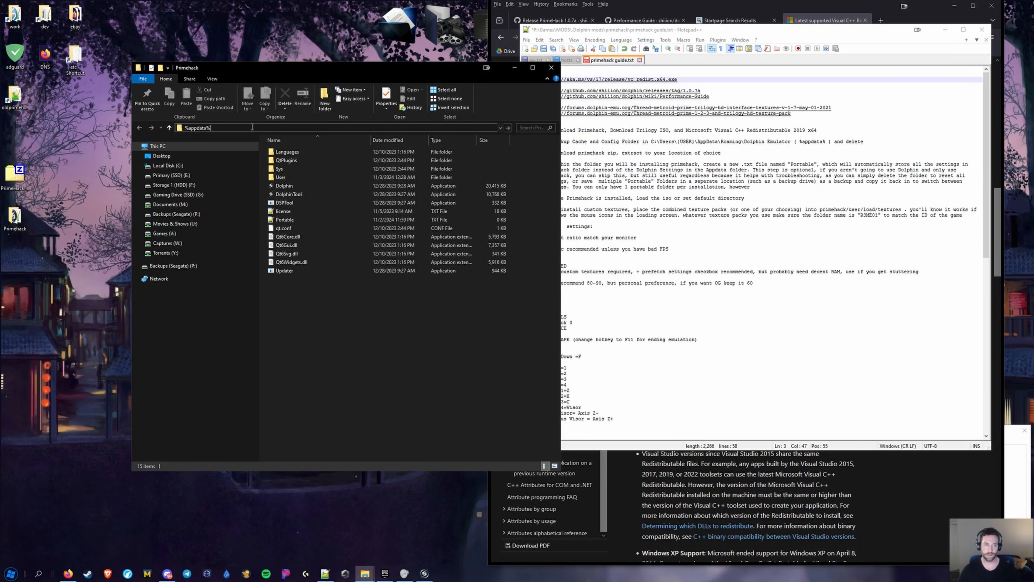
{"action": "key", "text": "Return"}
{"action": "left_click", "coordinate": [178, 128]}
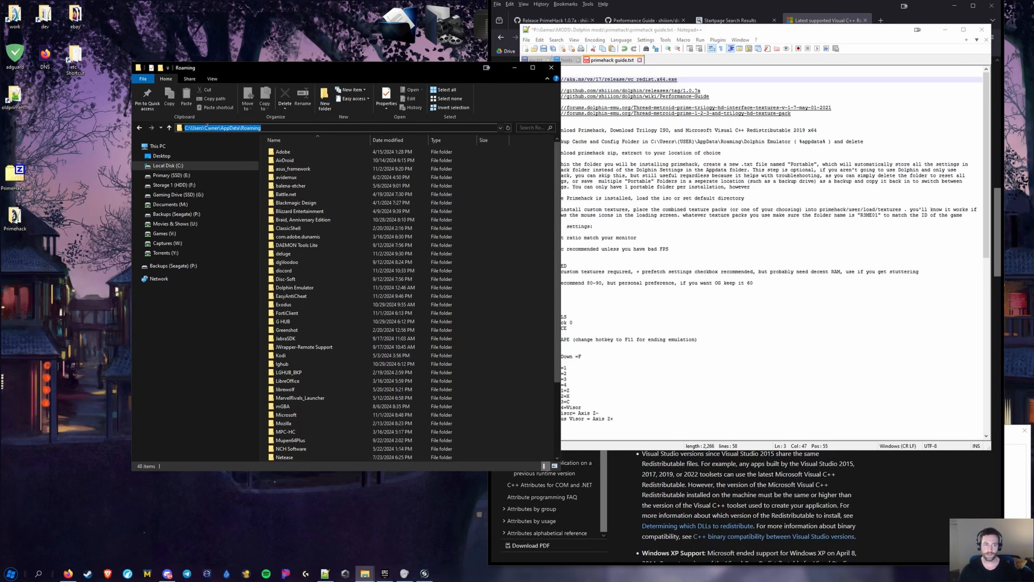
{"action": "key", "text": "BackSpace"}
{"action": "left_click", "coordinate": [211, 291]}
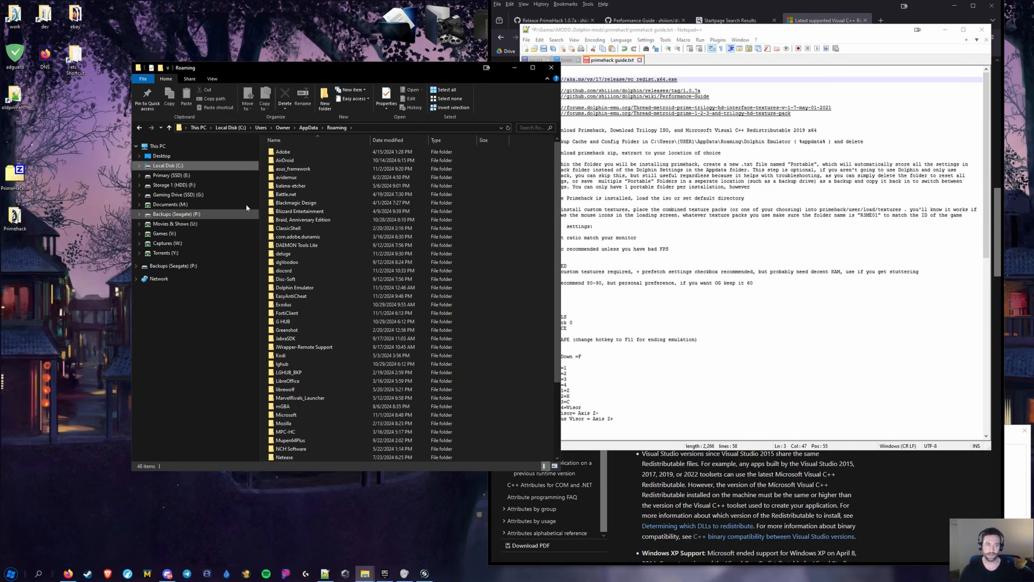
{"action": "left_click", "coordinate": [382, 127]}
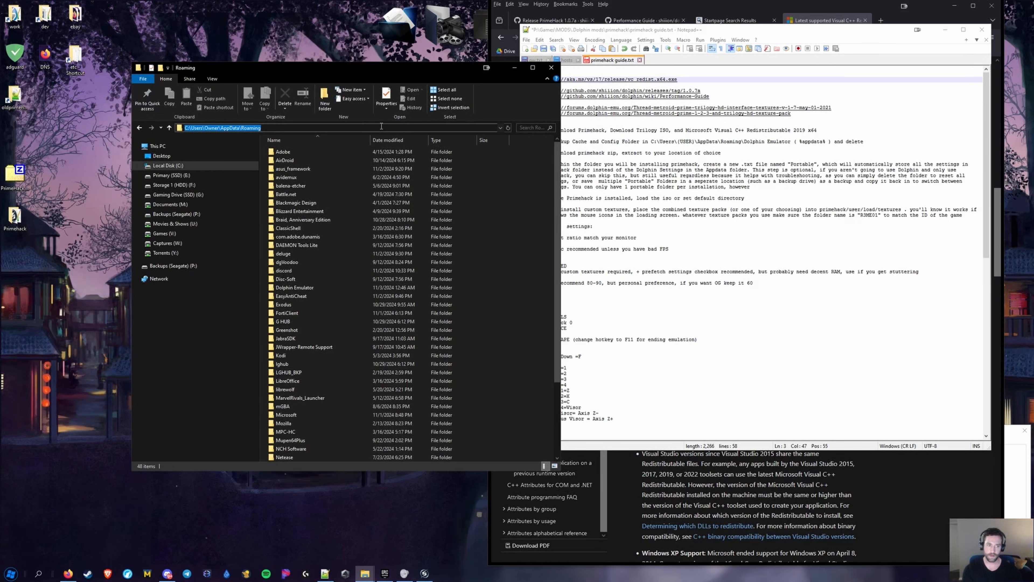
{"action": "type", "text": "%app"}
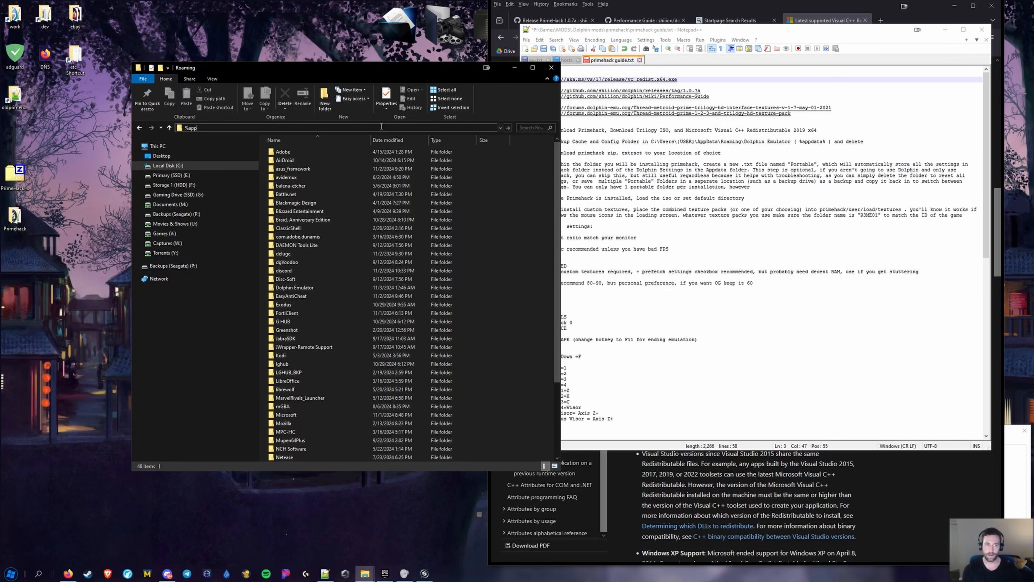
{"action": "type", "text": "data%"}
{"action": "key", "text": "Return"}
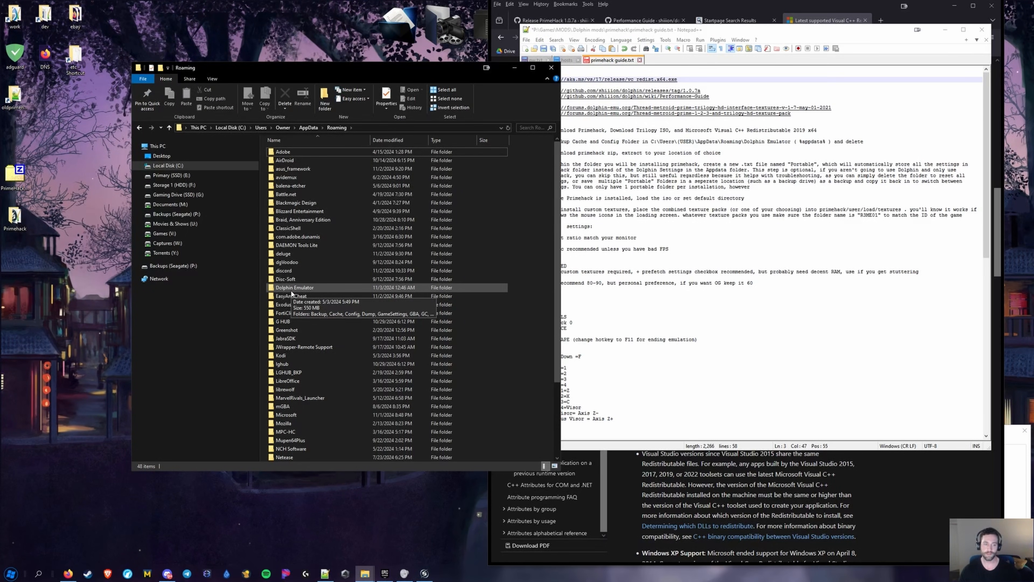
Delete the Cache and Config folders in Dolphin Emulator and close the folder window
{"action": "double_click", "coordinate": [291, 290]}
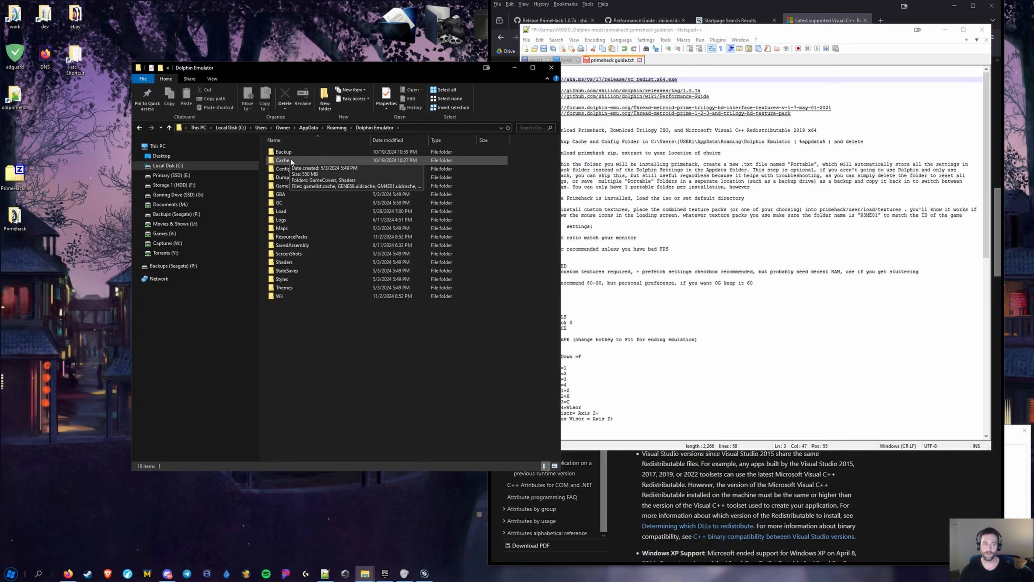
{"action": "left_click", "coordinate": [293, 167]}
{"action": "left_click", "coordinate": [299, 162], "text": "ctrl"}
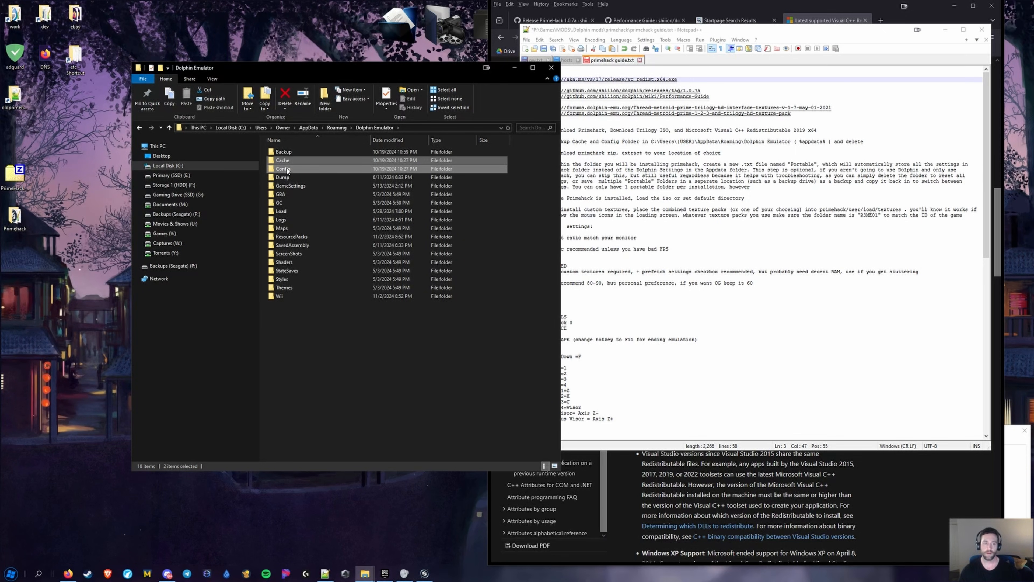
{"action": "key", "text": "Delete"}
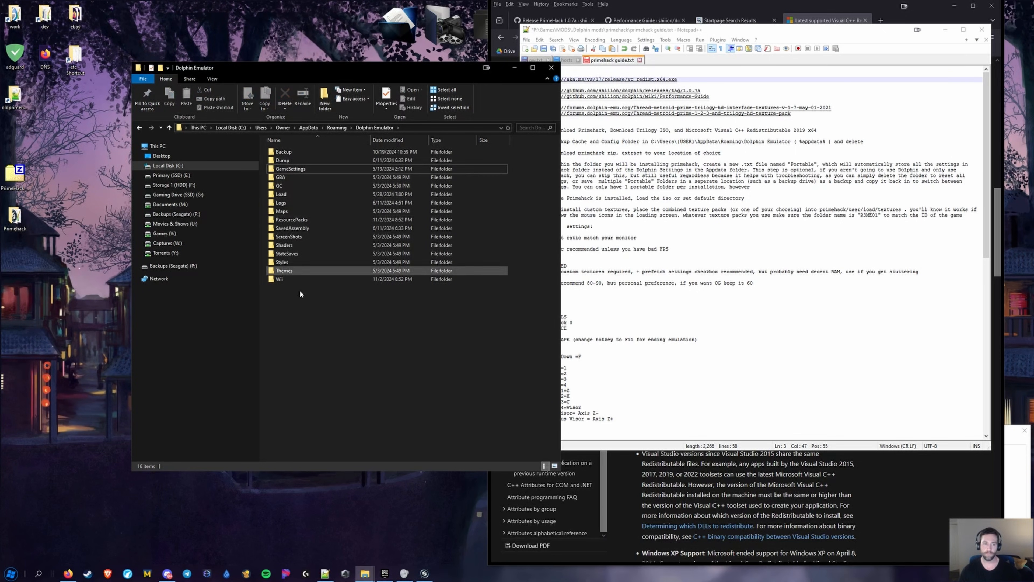
{"action": "left_click", "coordinate": [550, 68]}
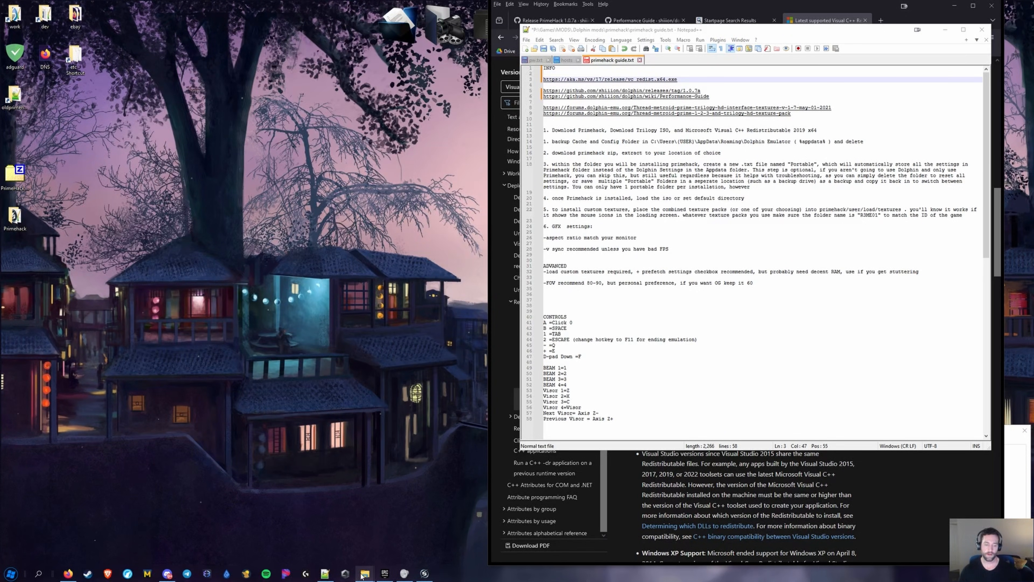
Open the desktop Primehack folder and move its User folder onto the desktop
{"action": "mouse_move", "coordinate": [366, 576]}
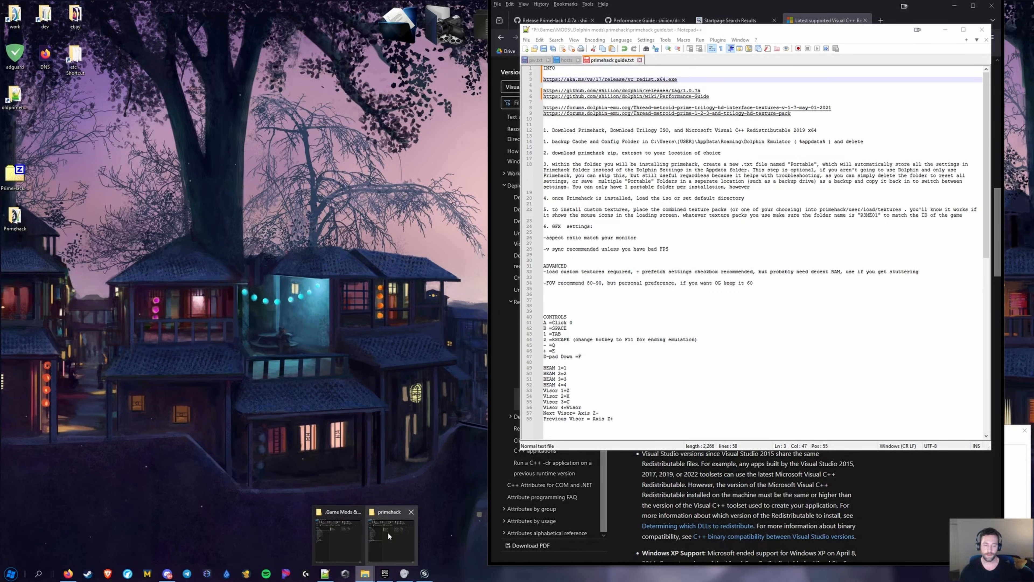
{"action": "left_click", "coordinate": [385, 512]}
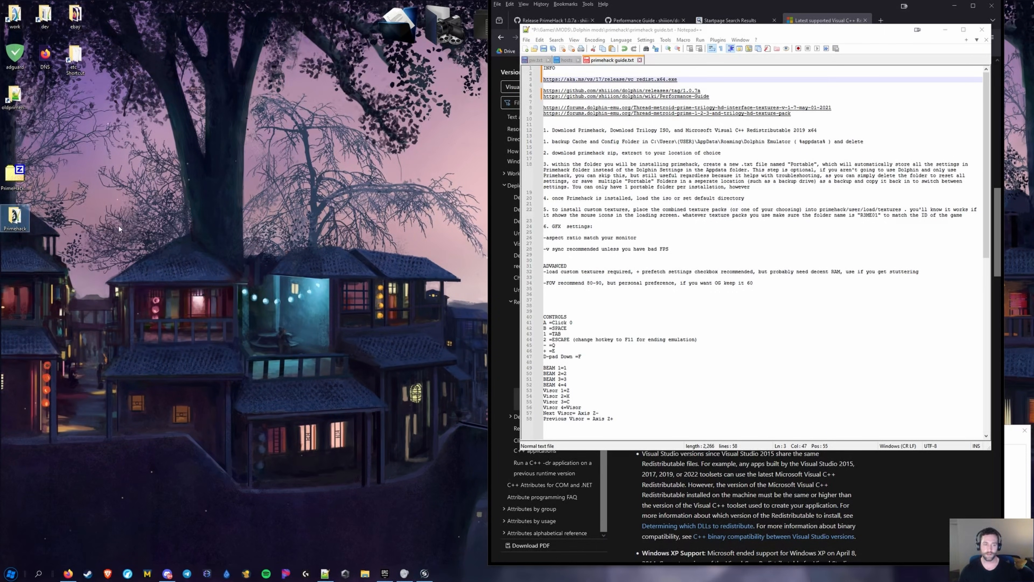
{"action": "double_click", "coordinate": [15, 218]}
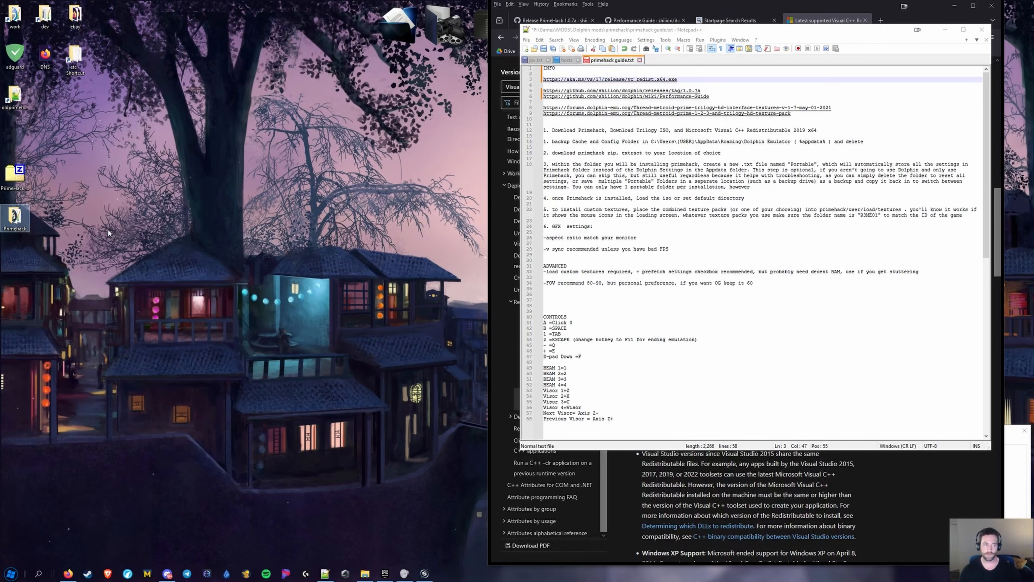
{"action": "left_click_drag", "start_coordinate": [692, 79], "coordinate": [214, 36]}
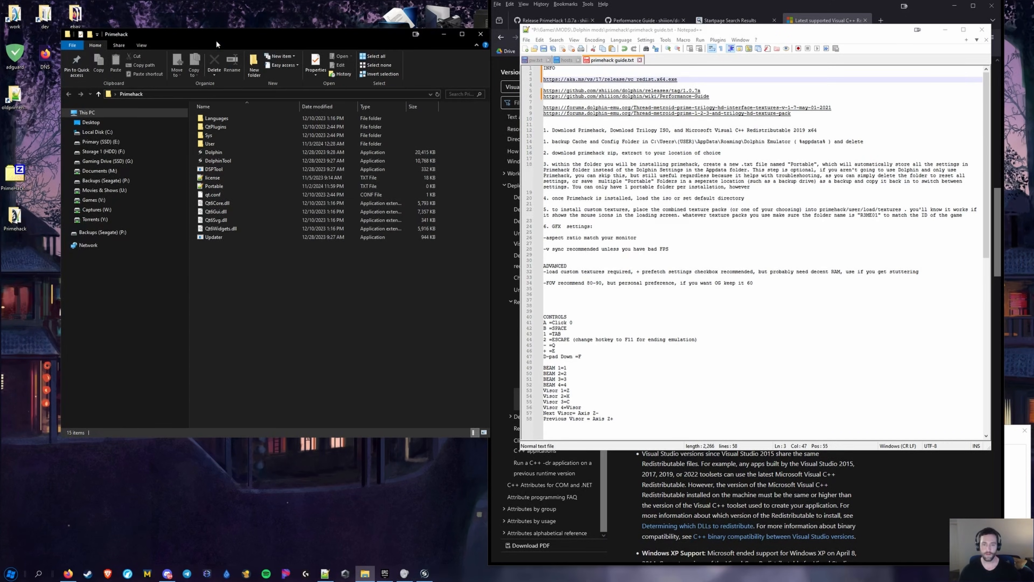
{"action": "left_click", "coordinate": [213, 186]}
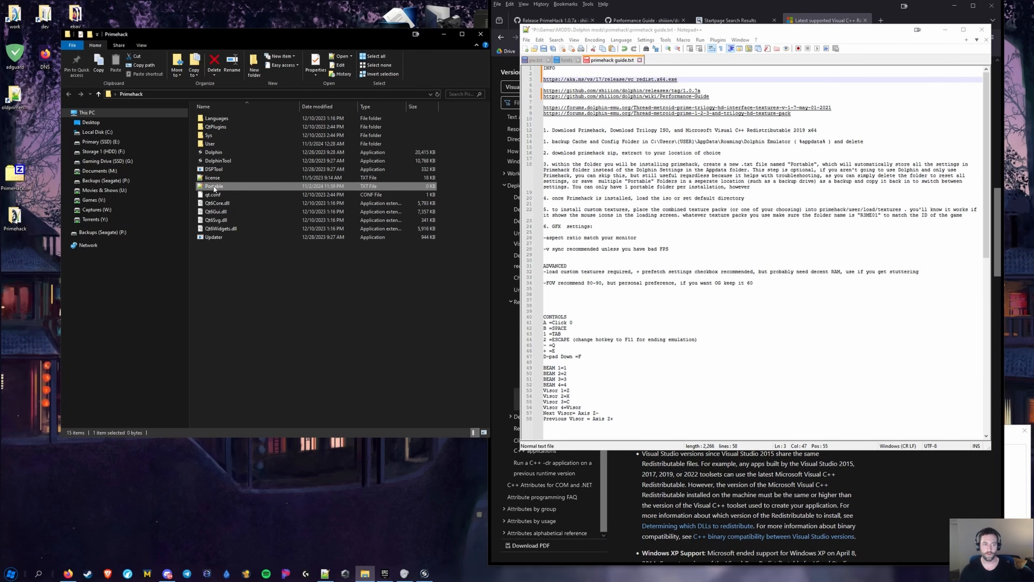
{"action": "left_click", "coordinate": [234, 254]}
{"action": "right_click", "coordinate": [242, 246]}
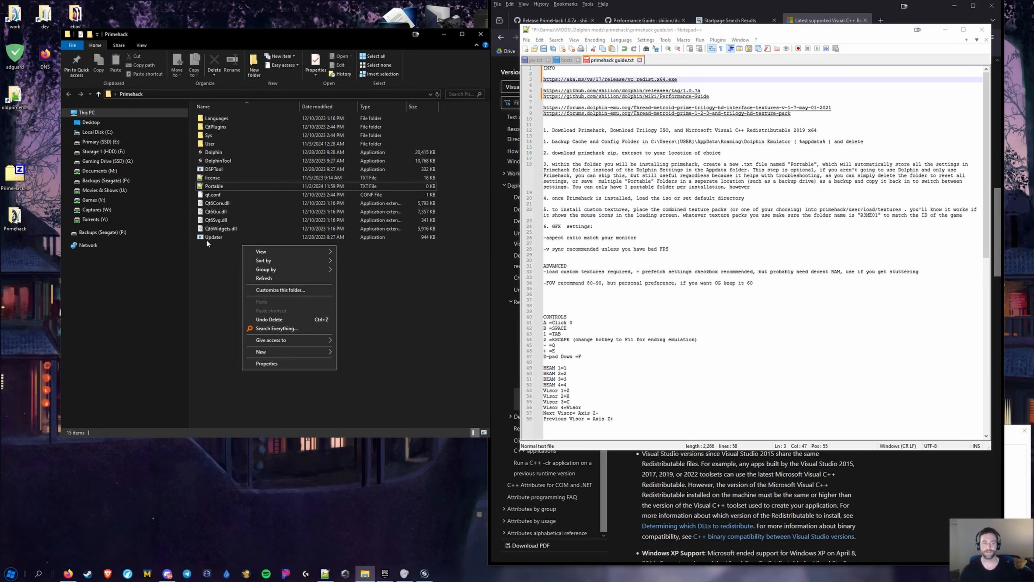
{"action": "left_click", "coordinate": [215, 145]}
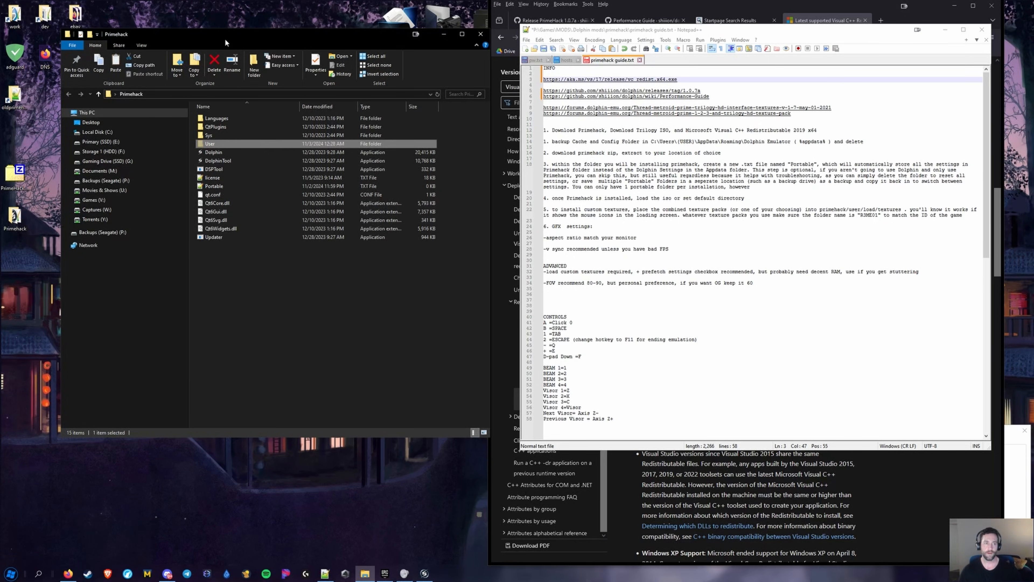
{"action": "left_click_drag", "start_coordinate": [224, 37], "coordinate": [430, 9]}
{"action": "left_click_drag", "start_coordinate": [80, 335], "coordinate": [90, 351]}
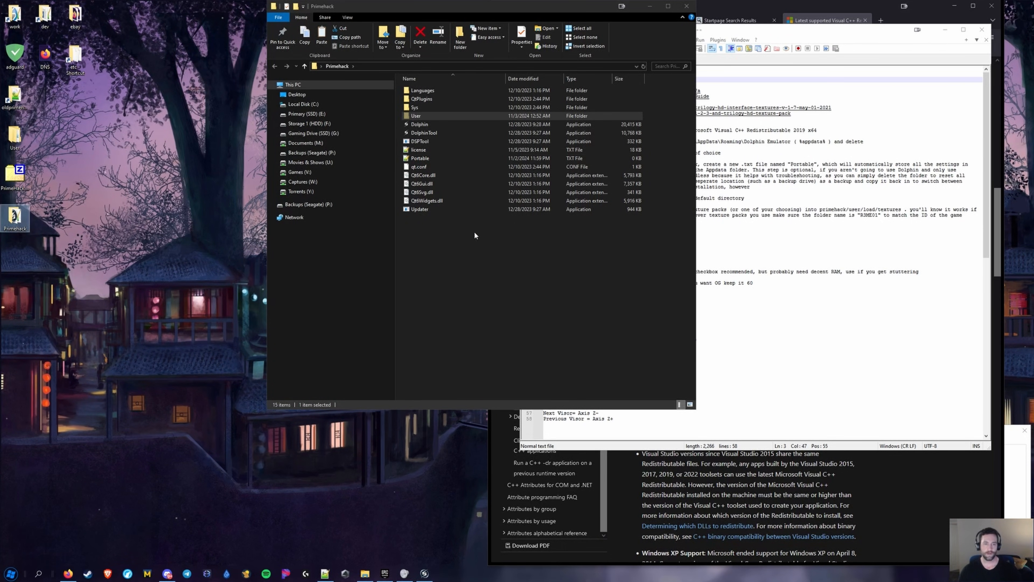
Close the running Dolphin app, then delete the User folder and Portable file from Primehack
{"action": "left_click", "coordinate": [427, 116]}
{"action": "key", "text": "Delete"}
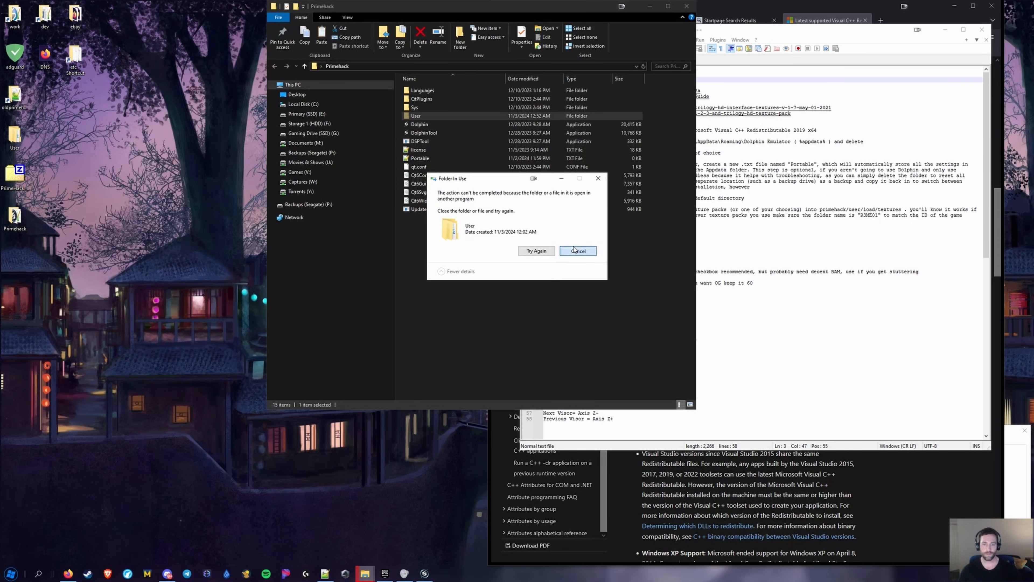
{"action": "left_click", "coordinate": [577, 250]}
{"action": "left_click", "coordinate": [567, 262]}
{"action": "right_click", "coordinate": [424, 573]}
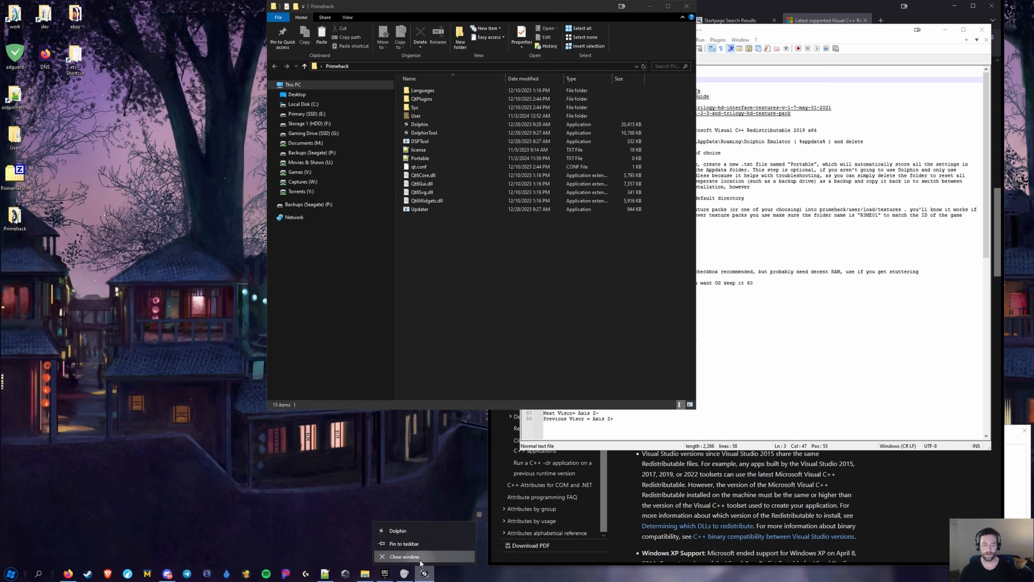
{"action": "left_click", "coordinate": [424, 558]}
{"action": "left_click", "coordinate": [419, 115]}
{"action": "key", "text": "Delete"}
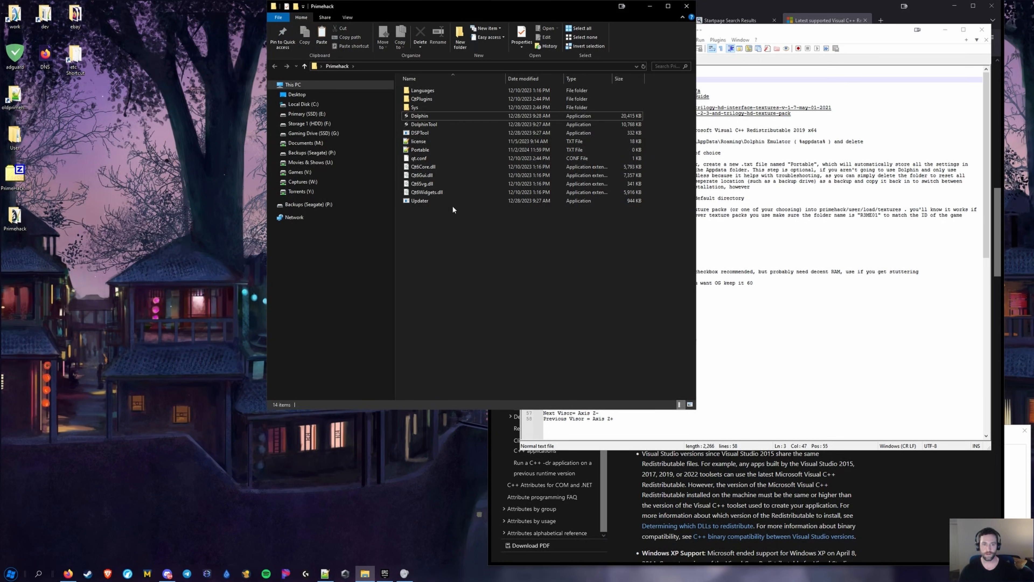
{"action": "left_click", "coordinate": [420, 149]}
{"action": "key", "text": "Delete"}
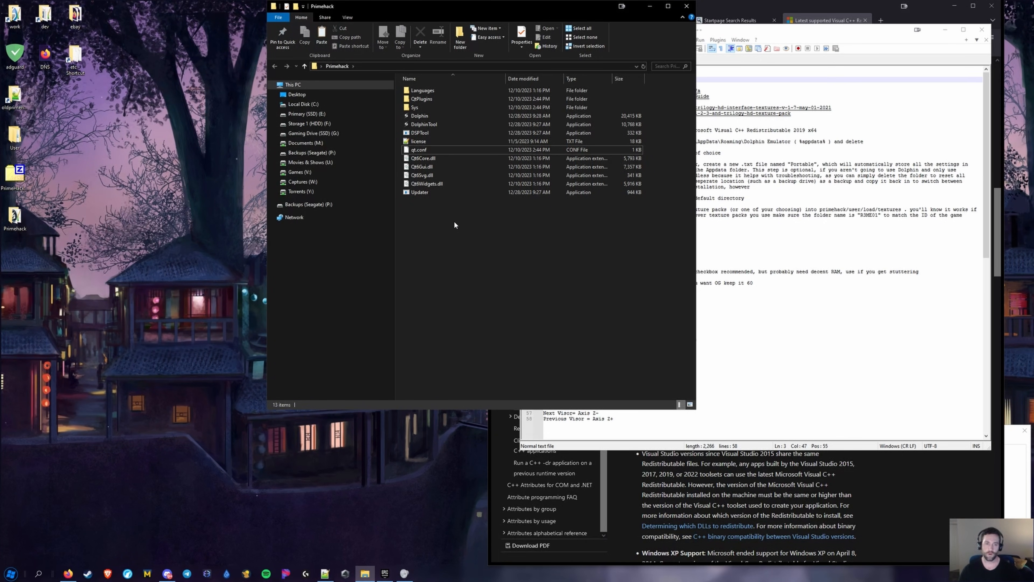
Launch PrimeHack via Dolphin.exe, then open and close its Graphics settings
{"action": "double_click", "coordinate": [428, 116]}
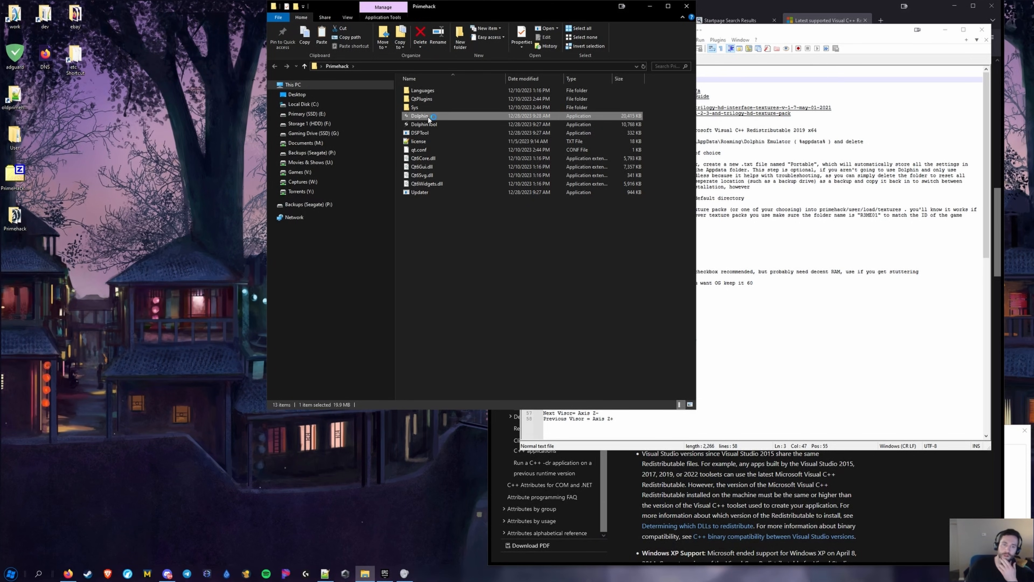
{"action": "left_click", "coordinate": [696, 392]}
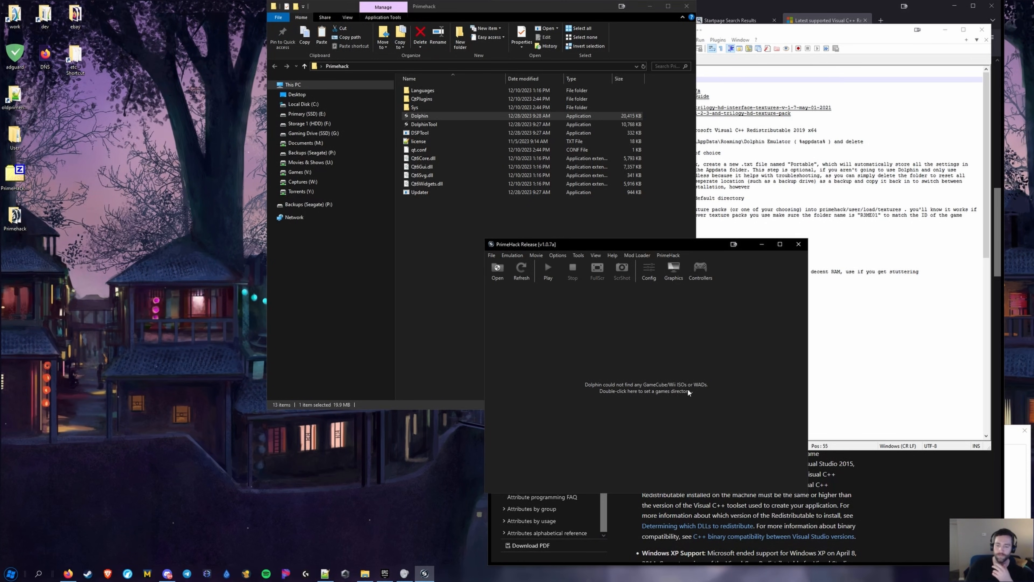
{"action": "left_click", "coordinate": [673, 271]}
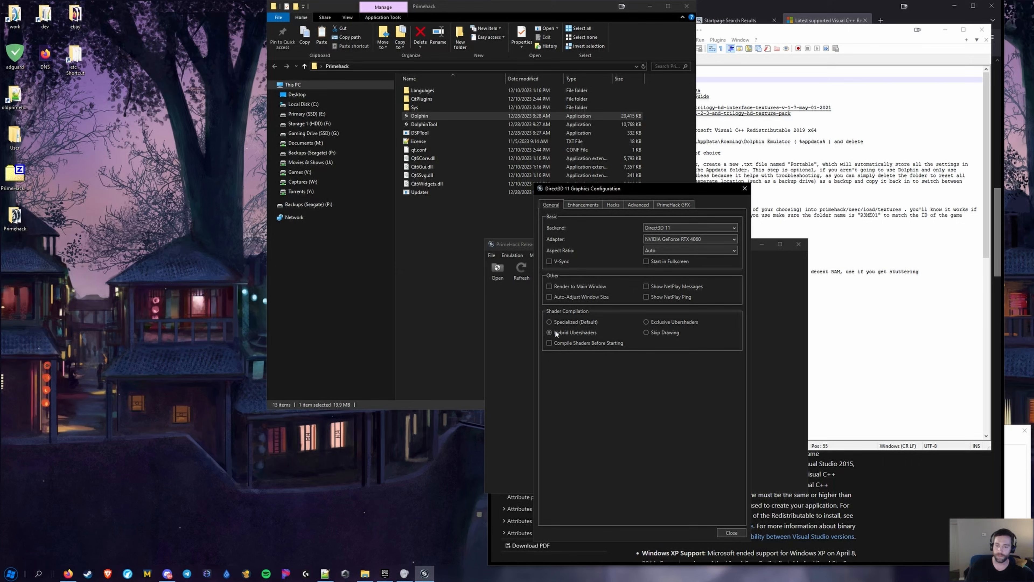
{"action": "left_click", "coordinate": [732, 532]}
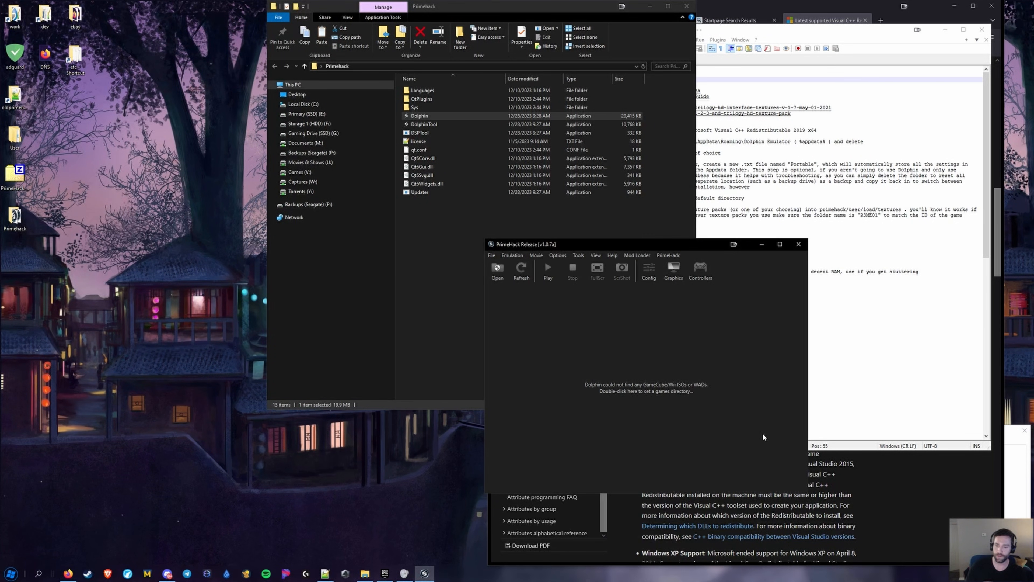
Close PrimeHack and go to the %appdata% Roaming folder in File Explorer
{"action": "left_click", "coordinate": [798, 244]}
{"action": "left_click", "coordinate": [542, 255]}
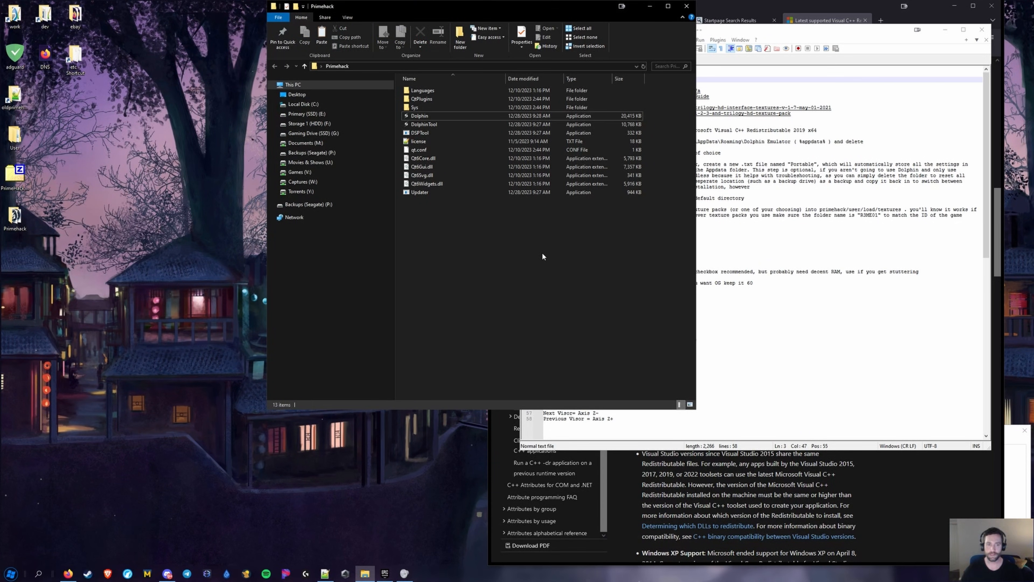
{"action": "left_click", "coordinate": [360, 66]}
{"action": "type", "text": "%appdat"}
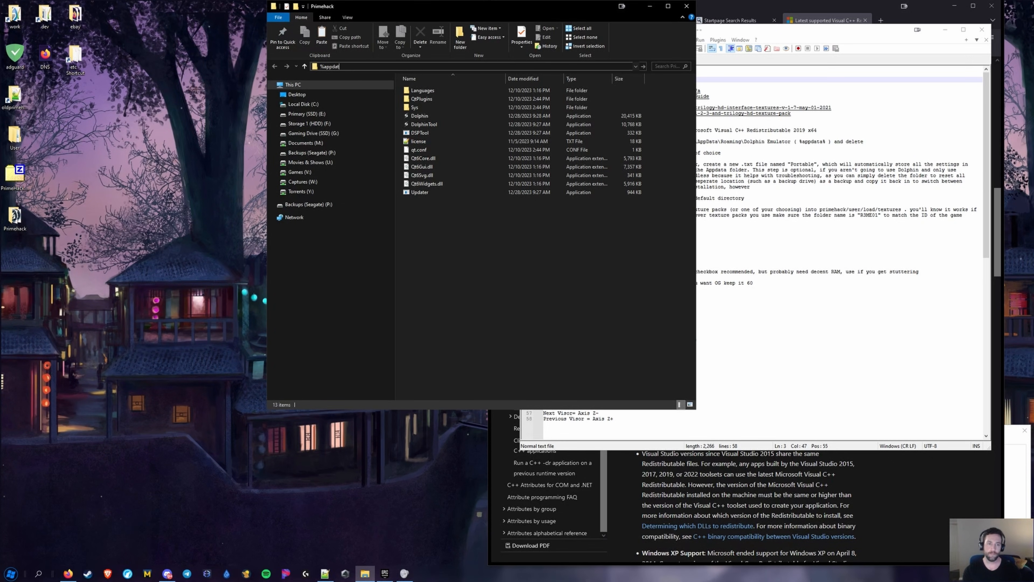
{"action": "type", "text": "a%"}
{"action": "key", "text": "Return"}
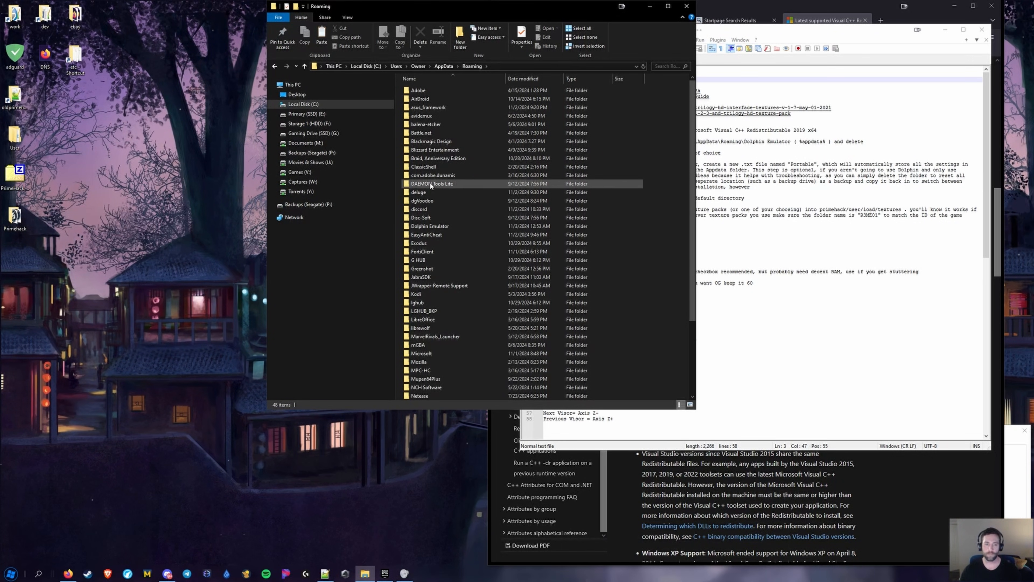
Delete the Cache and Config folders inside Dolphin Emulator, then close the window
{"action": "double_click", "coordinate": [432, 225]}
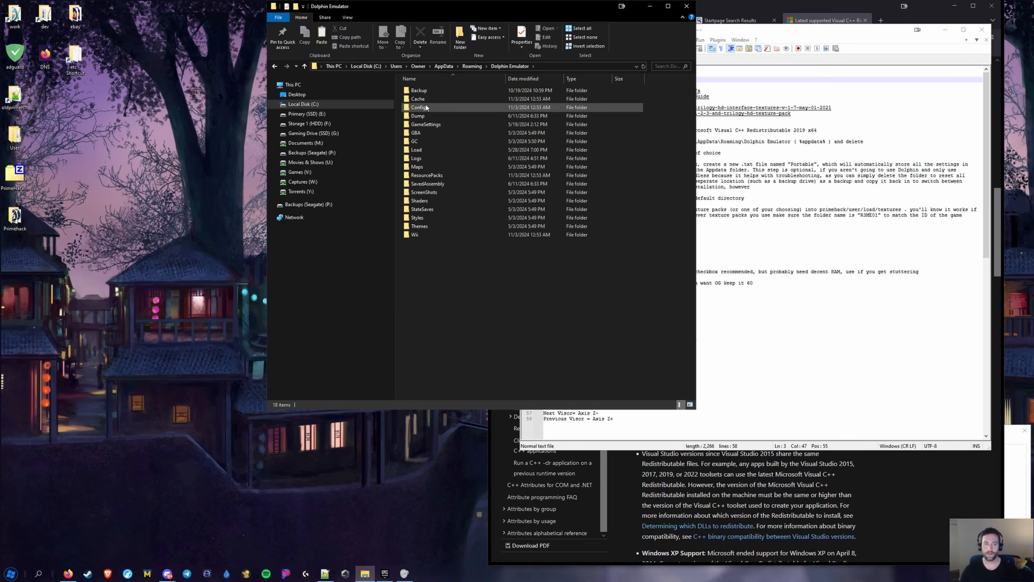
{"action": "left_click", "coordinate": [421, 109]}
{"action": "left_click", "coordinate": [426, 101], "text": "ctrl"}
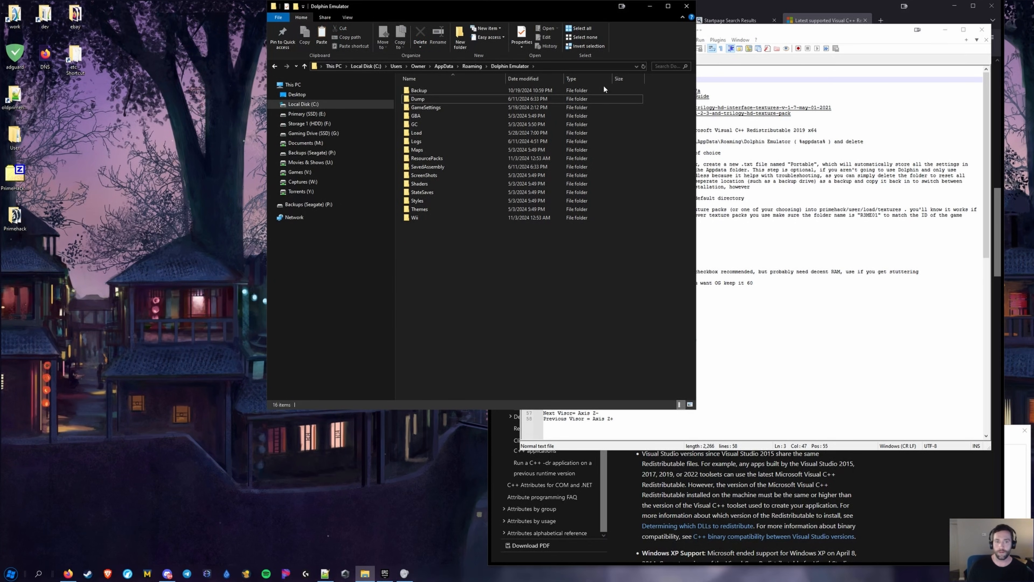
{"action": "left_click", "coordinate": [686, 6]}
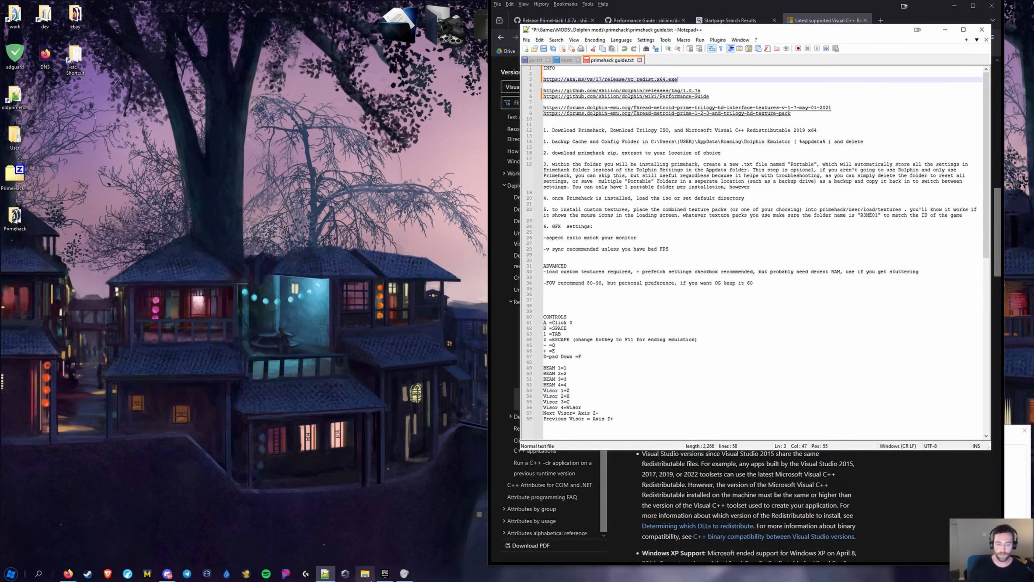
Open the Primehack folder in File Explorer
{"action": "left_click", "coordinate": [365, 574]}
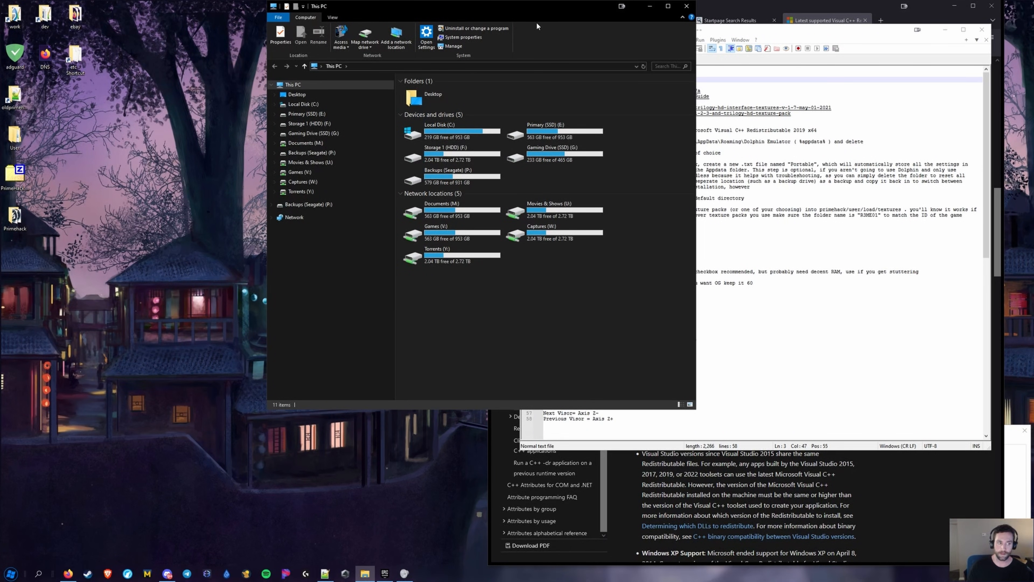
{"action": "left_click", "coordinate": [690, 10]}
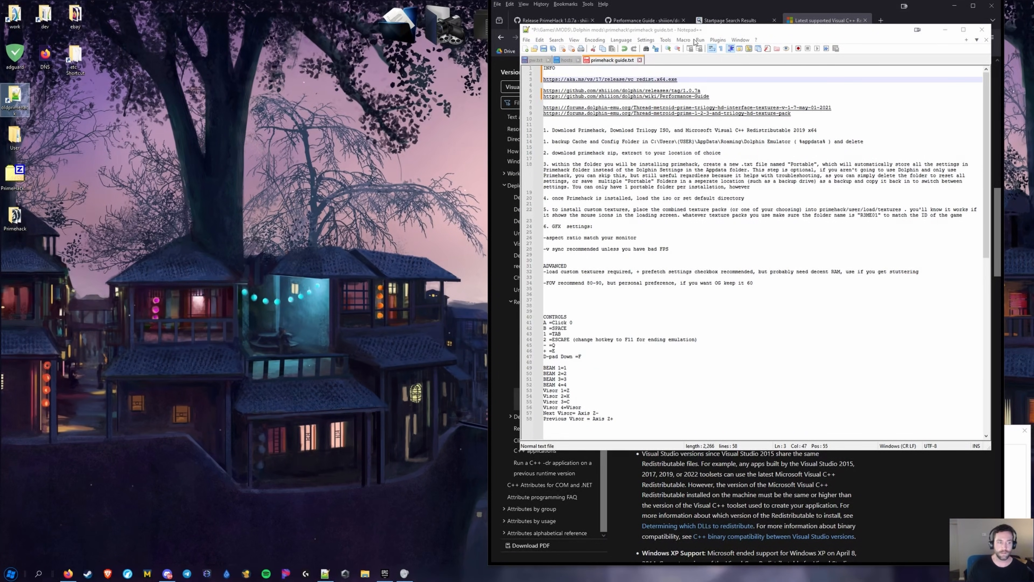
{"action": "double_click", "coordinate": [14, 97]}
{"action": "left_click", "coordinate": [688, 6]}
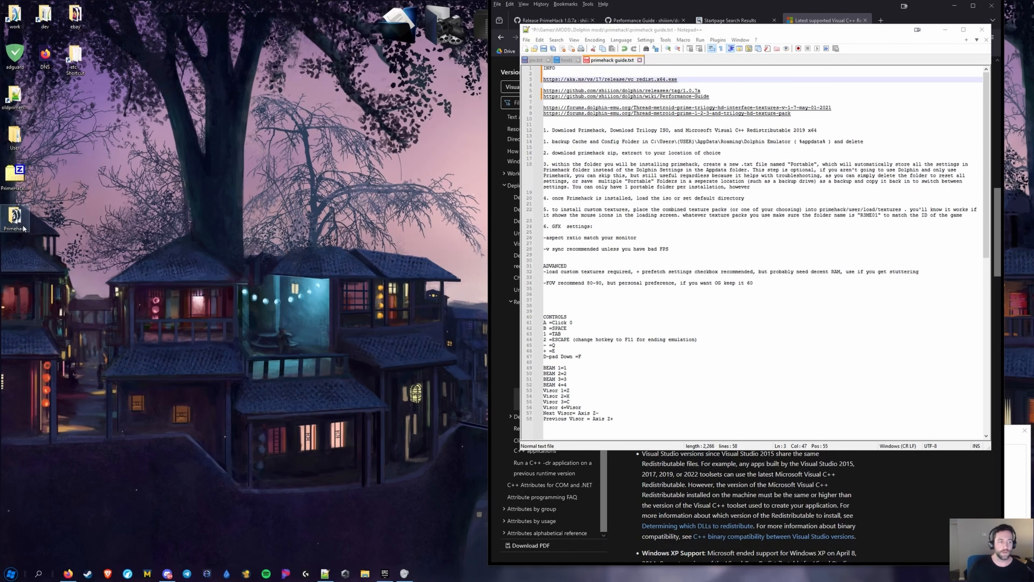
{"action": "double_click", "coordinate": [17, 220]}
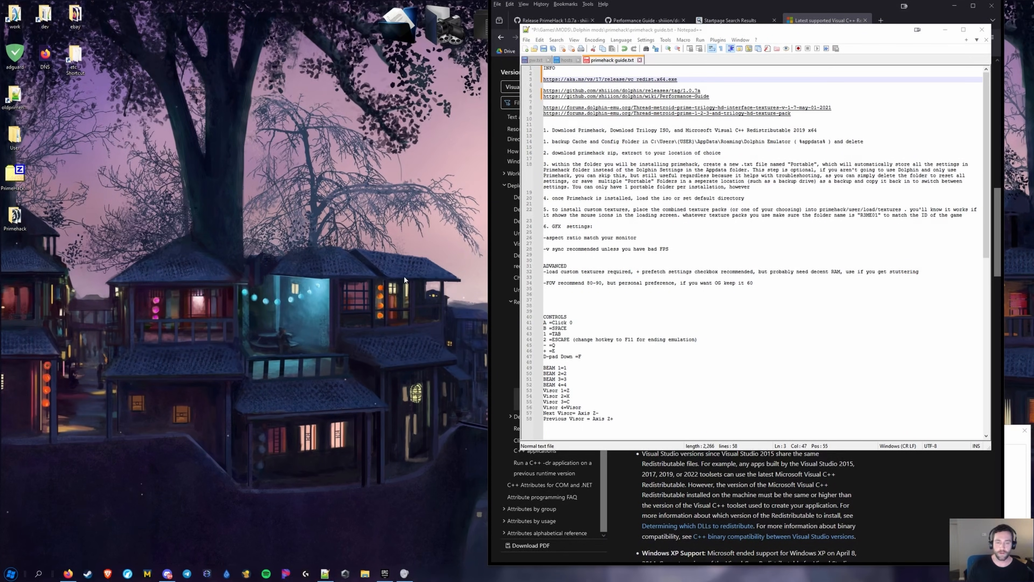
Create an empty text document named Portable in the Primehack folder
{"action": "right_click", "coordinate": [420, 231]}
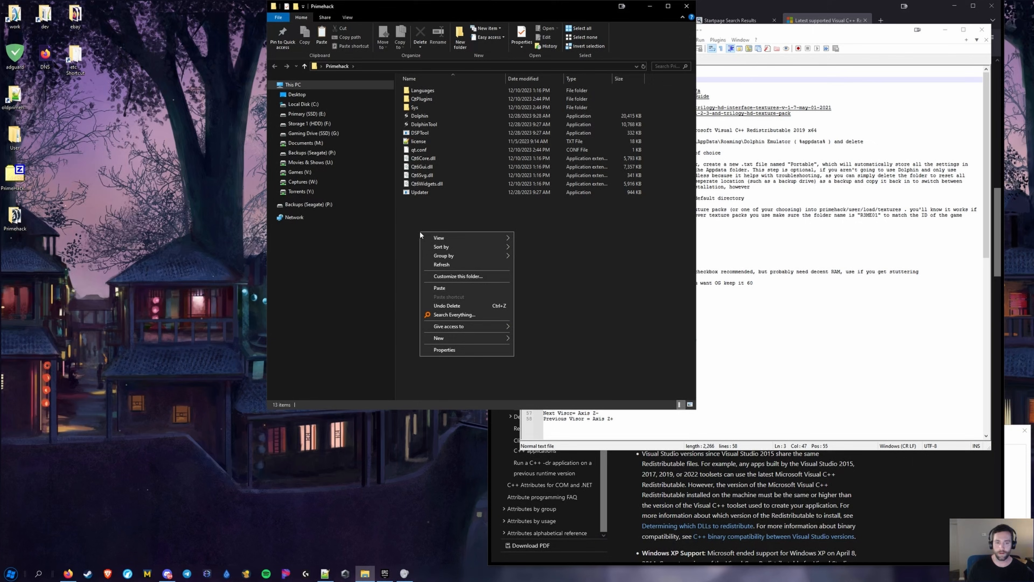
{"action": "mouse_move", "coordinate": [460, 338]}
{"action": "left_click", "coordinate": [542, 367]}
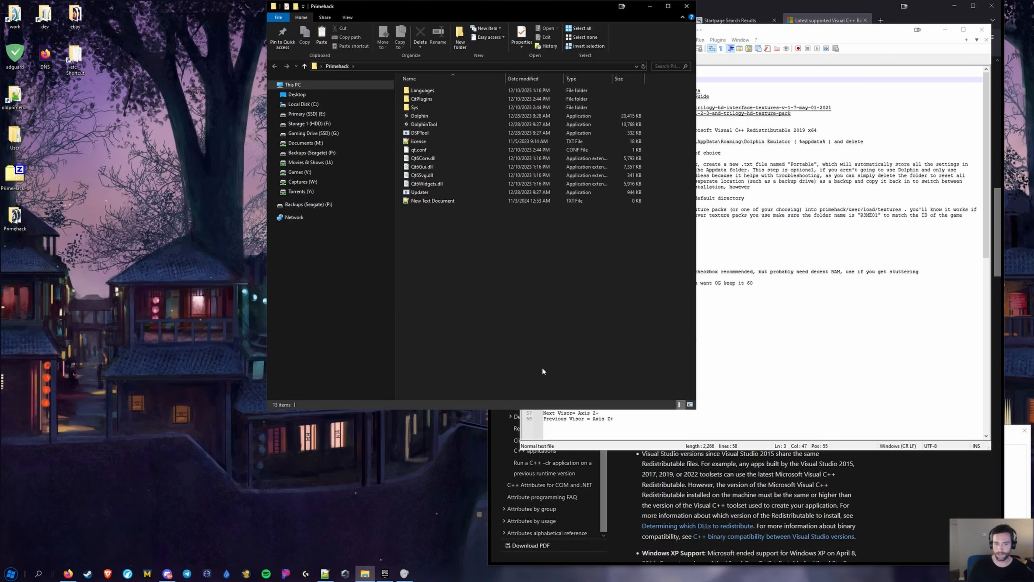
{"action": "type", "text": "Portable"}
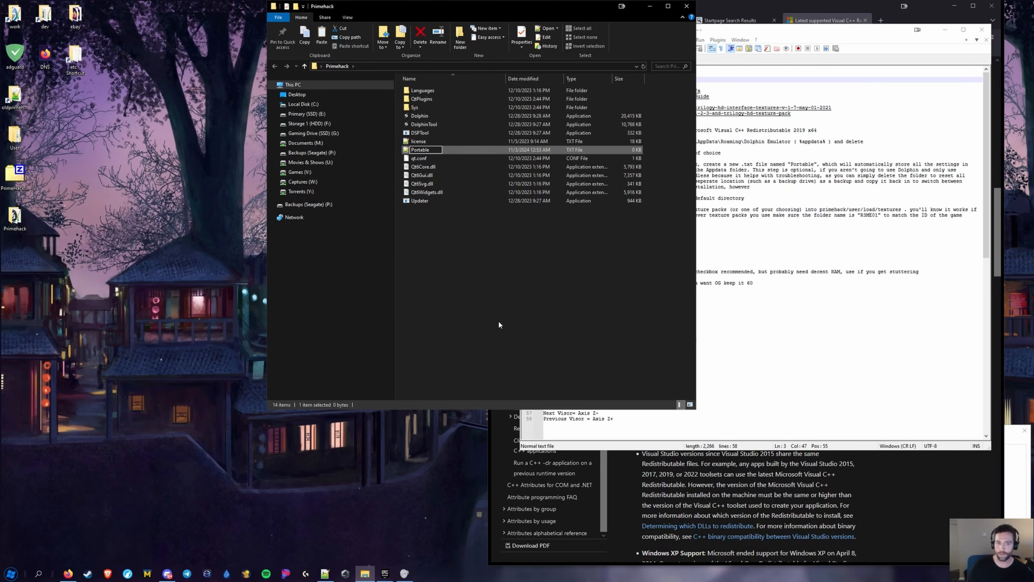
{"action": "left_click", "coordinate": [499, 324]}
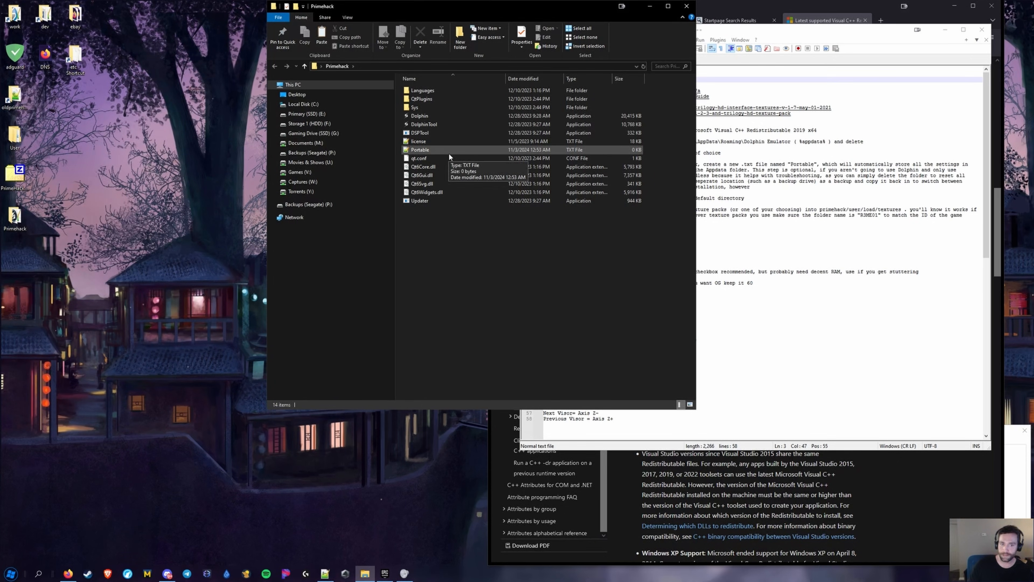
Launch PrimeHack from the Primehack folder
{"action": "right_click", "coordinate": [425, 152]}
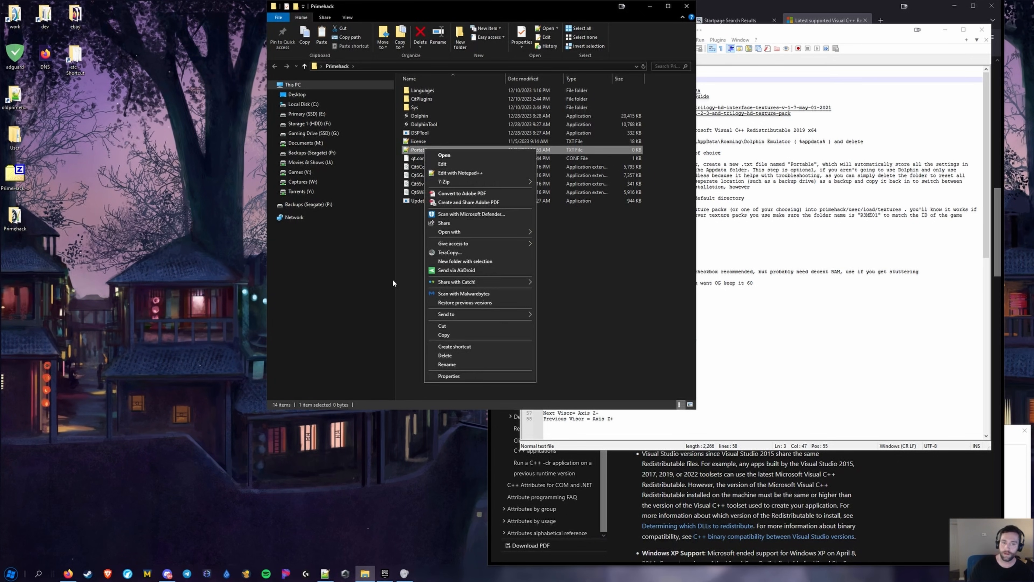
{"action": "left_click", "coordinate": [398, 275]}
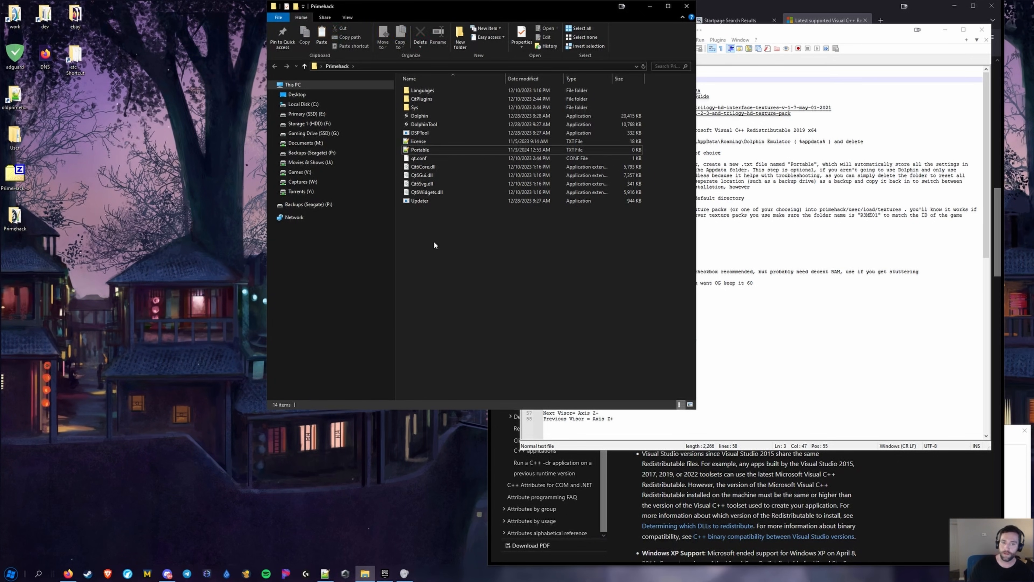
{"action": "double_click", "coordinate": [426, 116]}
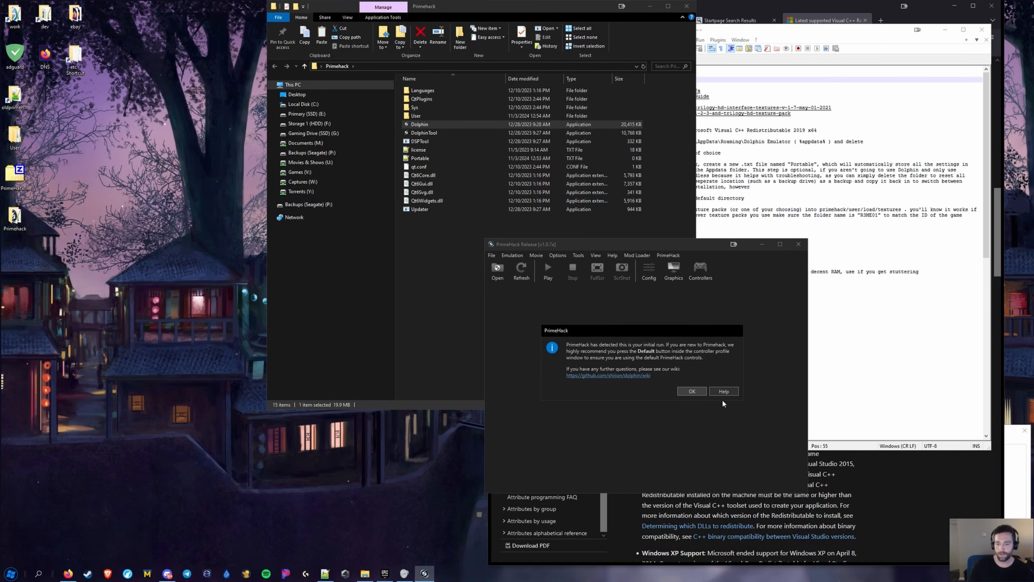
Get past the first-run help, close PrimeHack, and delete the User folder it generated
{"action": "left_click", "coordinate": [719, 390]}
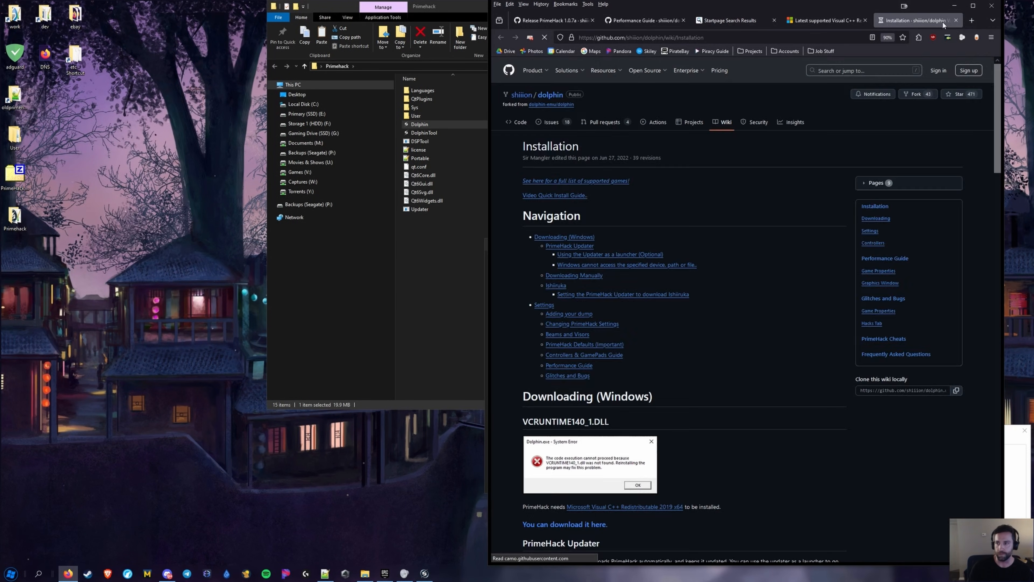
{"action": "left_click", "coordinate": [956, 21]}
{"action": "left_click", "coordinate": [954, 6]}
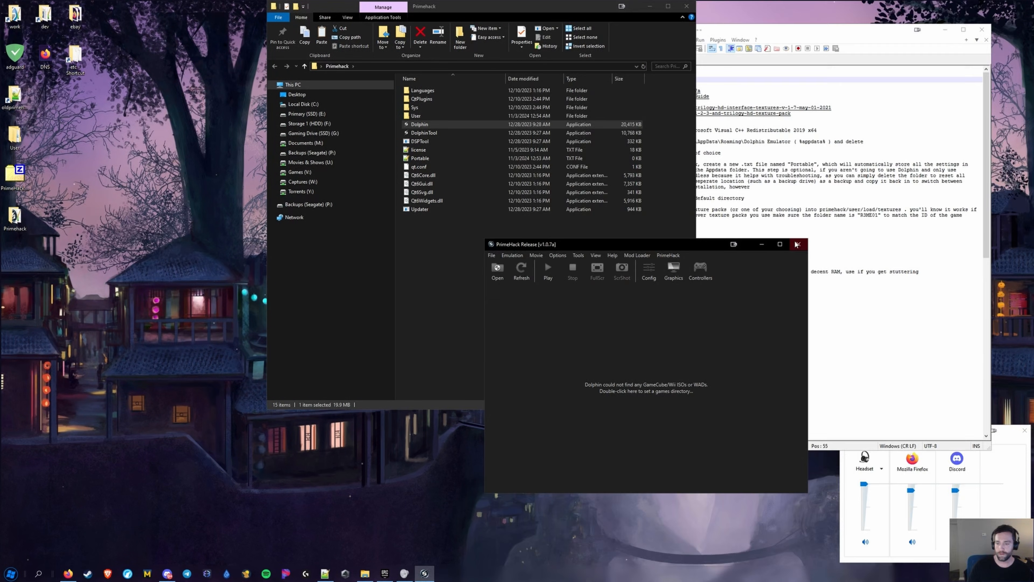
{"action": "left_click", "coordinate": [417, 116]}
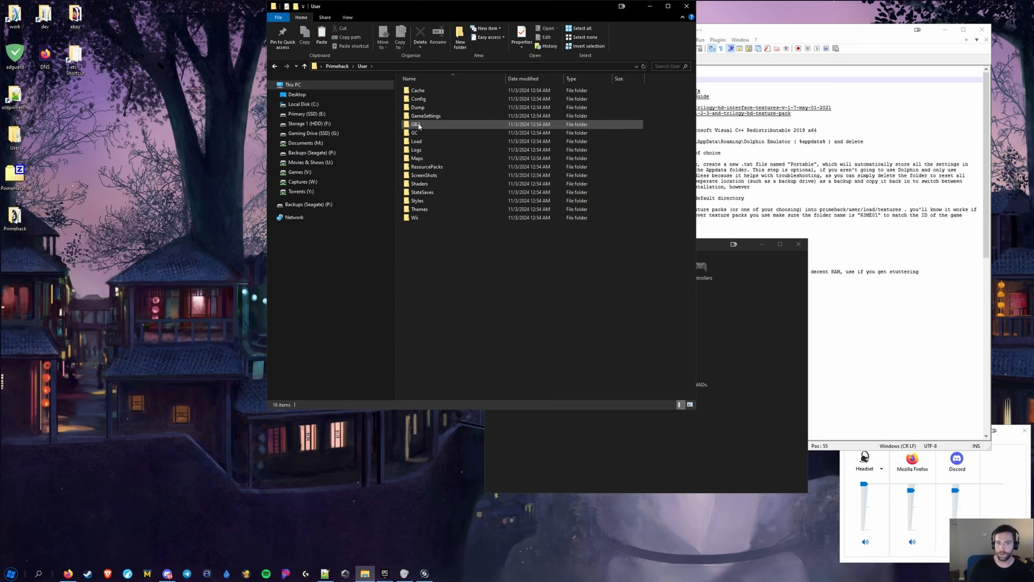
{"action": "left_click", "coordinate": [798, 243]}
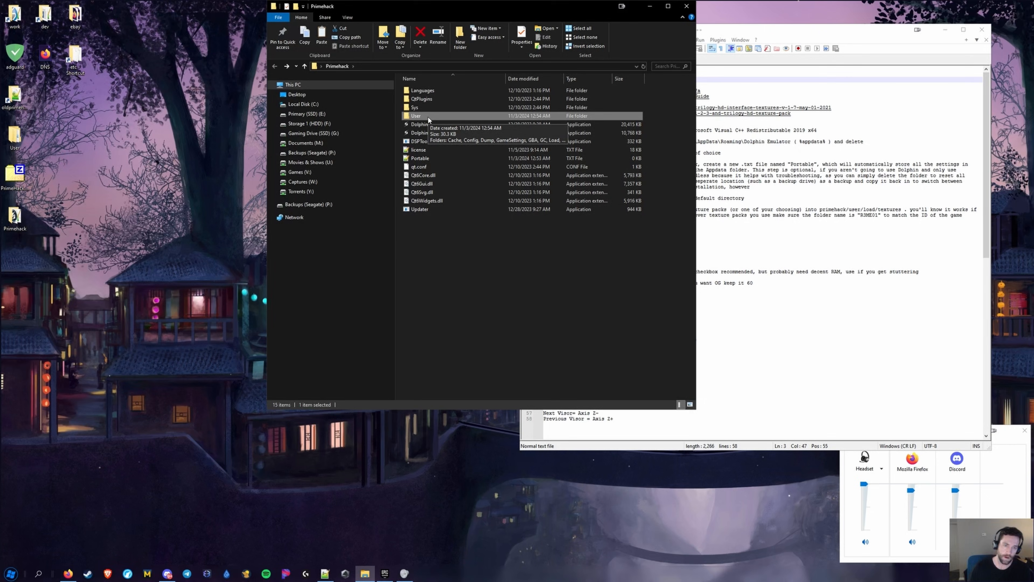
{"action": "key", "text": "Delete"}
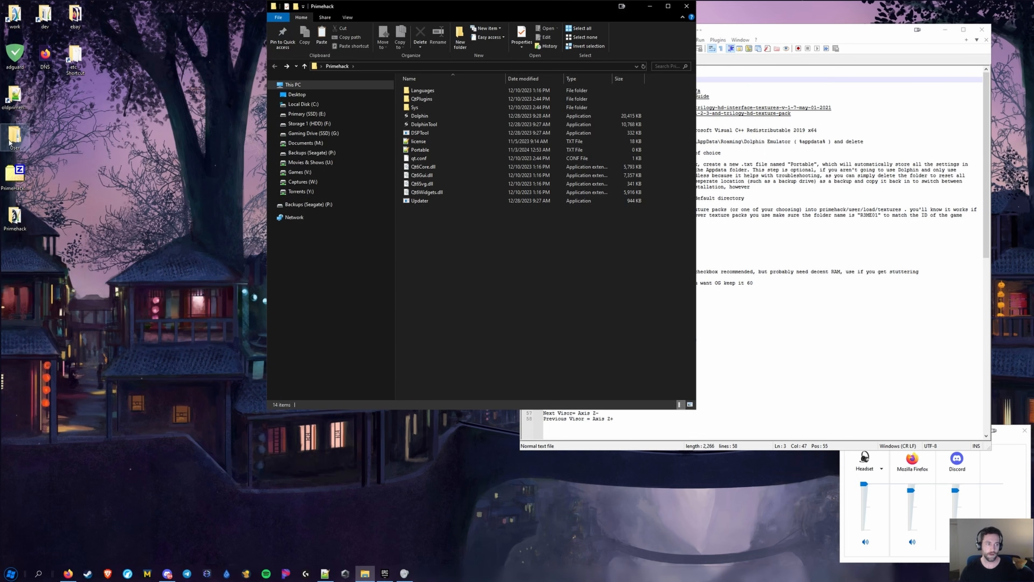
Paste the desktop User folder into the Primehack folder
{"action": "left_click", "coordinate": [14, 137]}
{"action": "left_click", "coordinate": [460, 268]}
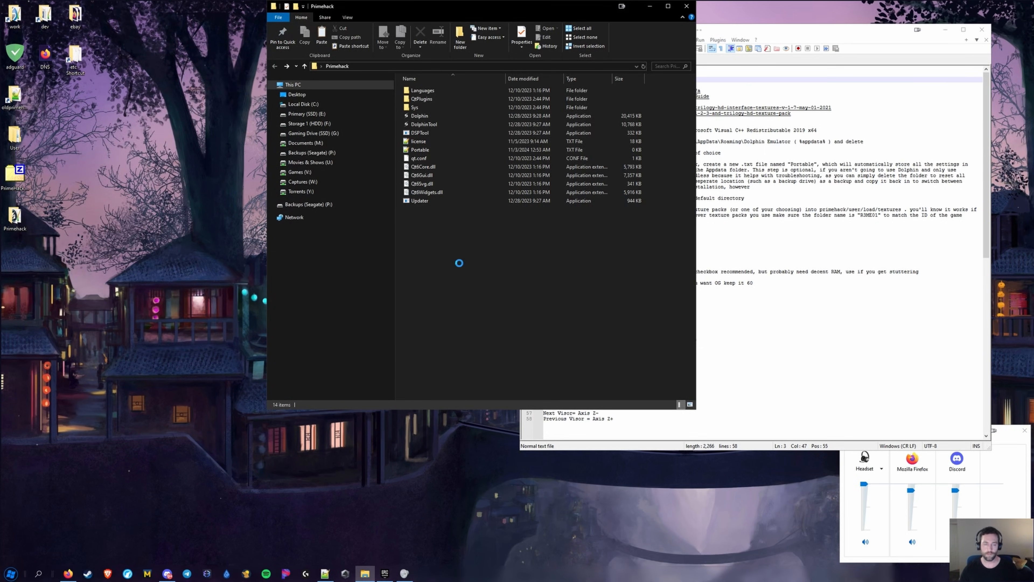
{"action": "key", "text": "ctrl+v"}
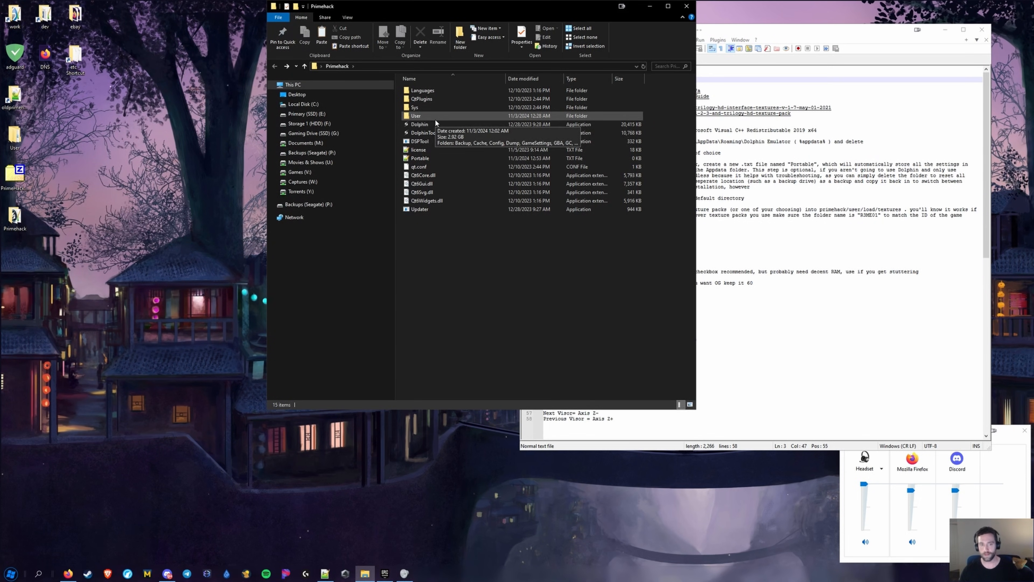
Test-launch PrimeHack, close it, delete the copied User folder, and relaunch PrimeHack
{"action": "double_click", "coordinate": [418, 125]}
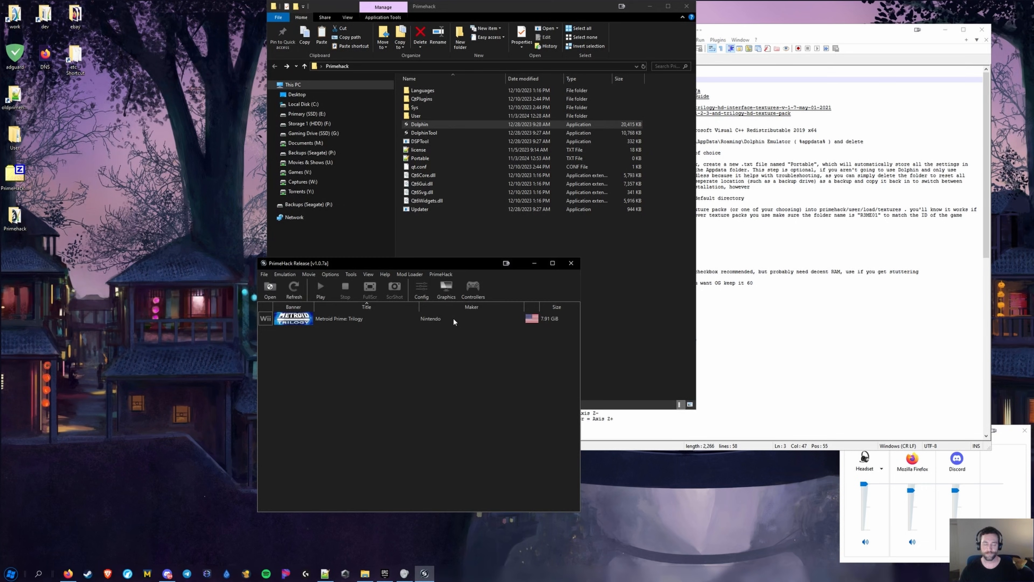
{"action": "left_click", "coordinate": [571, 263]}
{"action": "left_click", "coordinate": [419, 117]}
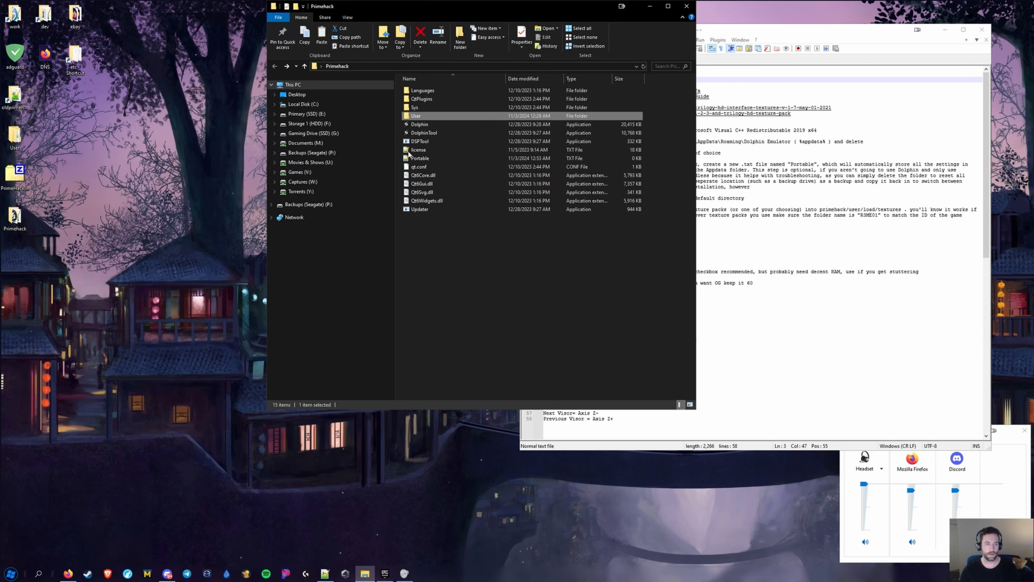
{"action": "key", "text": "Delete"}
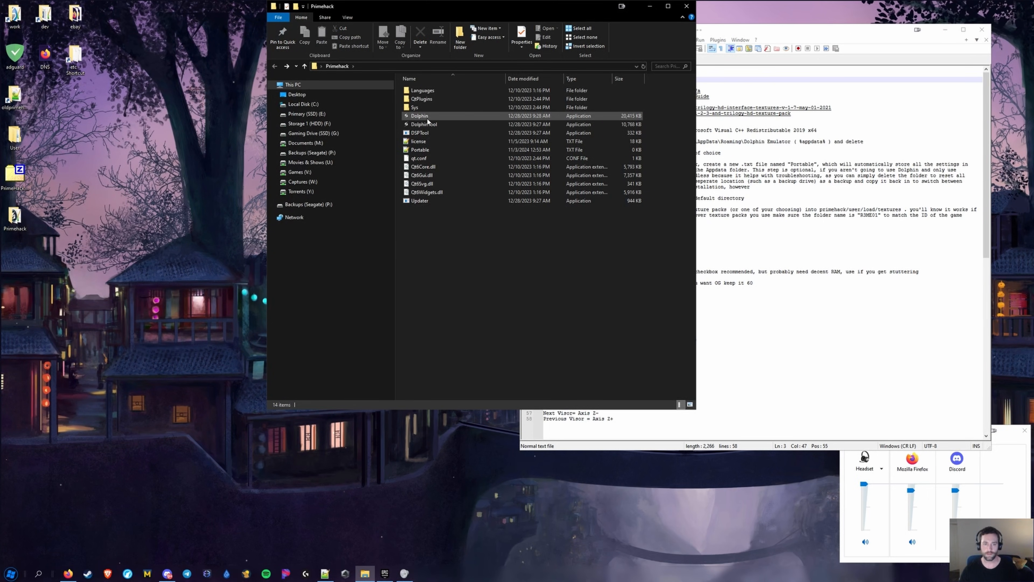
{"action": "double_click", "coordinate": [425, 116]}
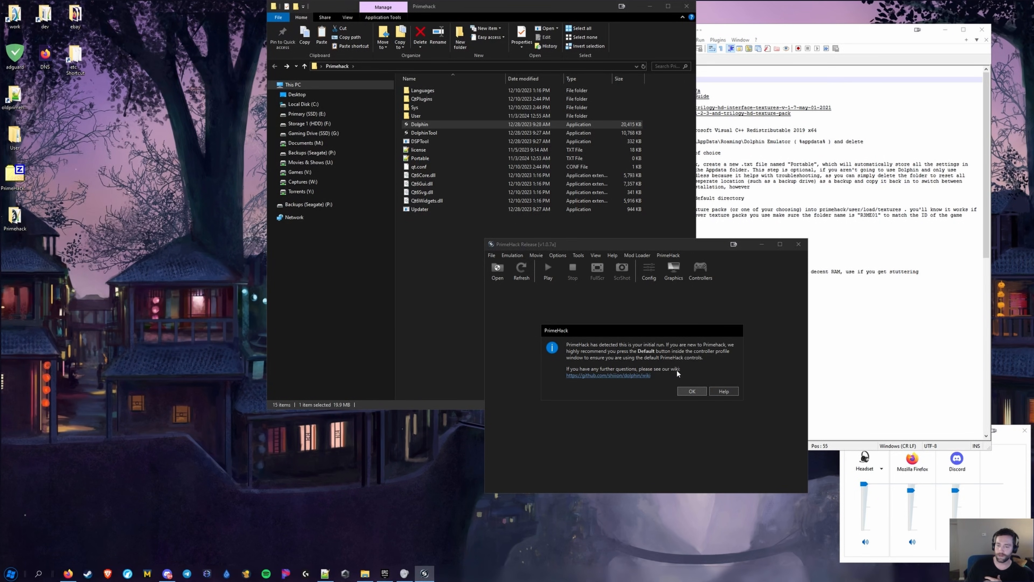
Add E:\Games\Dolphin\Games\Metroid_Prime_Trilogy_USA_Wii-OneUp as PrimeHack's games directory
{"action": "left_click", "coordinate": [694, 391]}
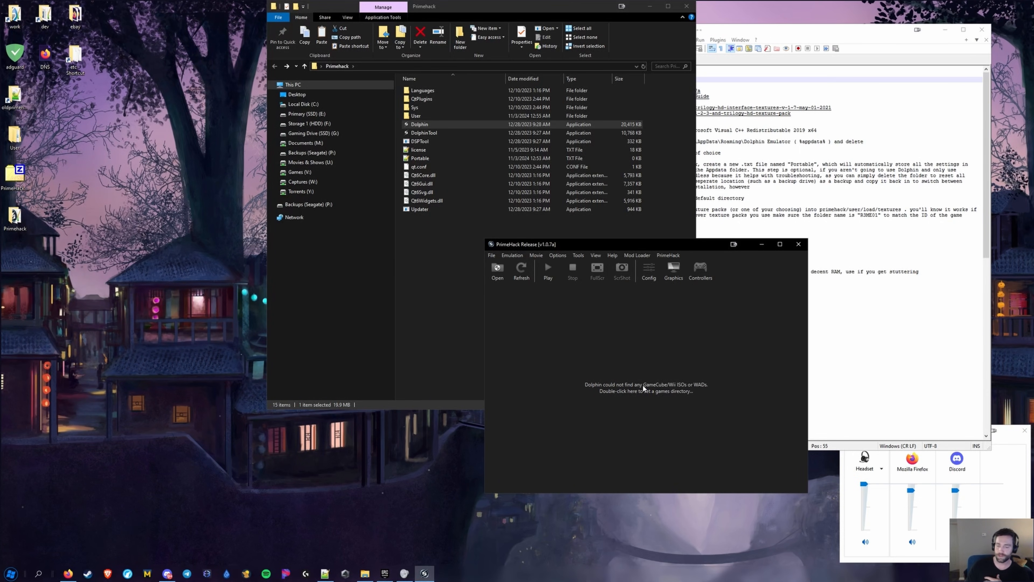
{"action": "double_click", "coordinate": [630, 388]}
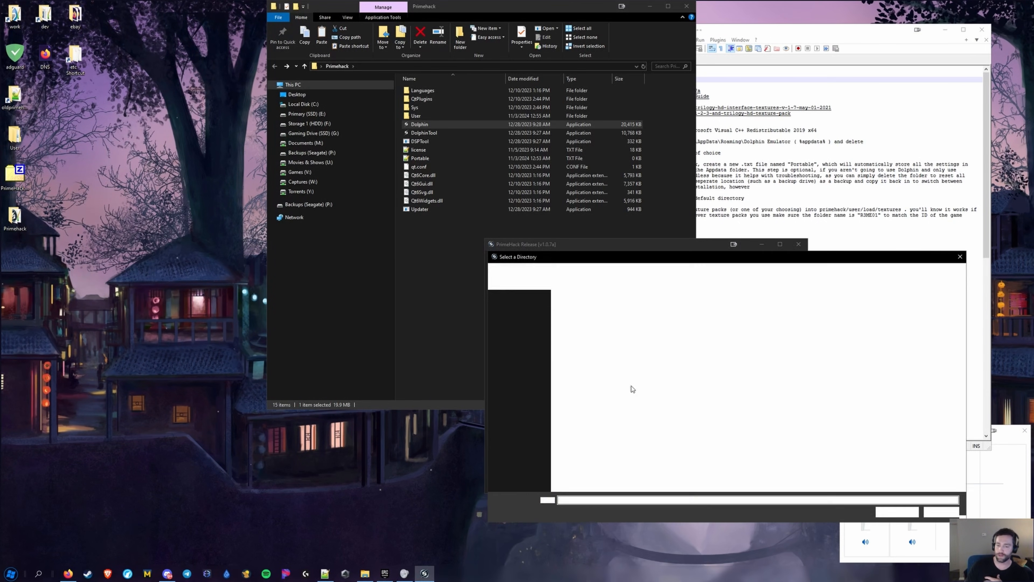
{"action": "left_click", "coordinate": [527, 330]}
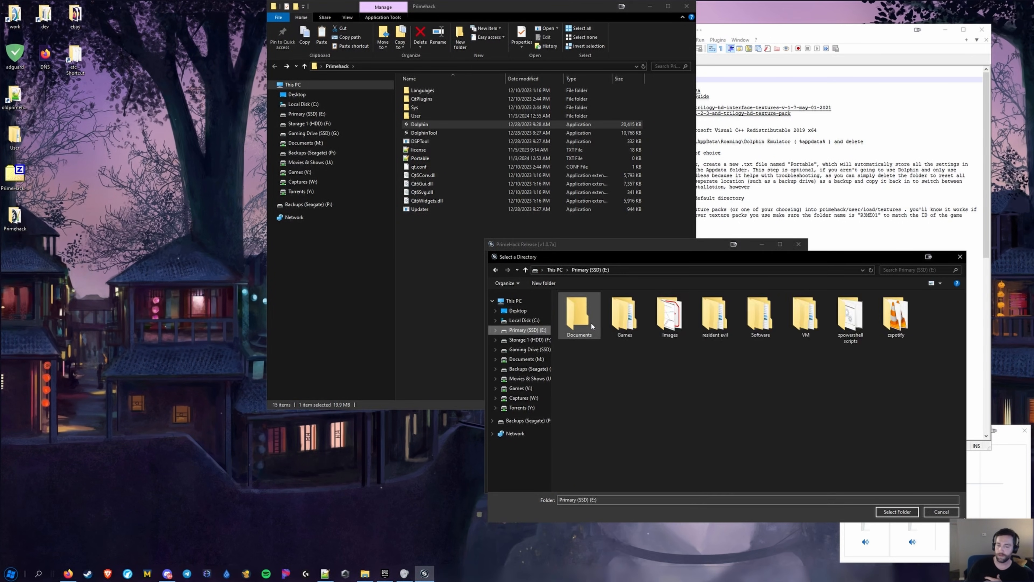
{"action": "double_click", "coordinate": [624, 315]}
{"action": "left_click", "coordinate": [576, 315]}
{"action": "double_click", "coordinate": [577, 316]}
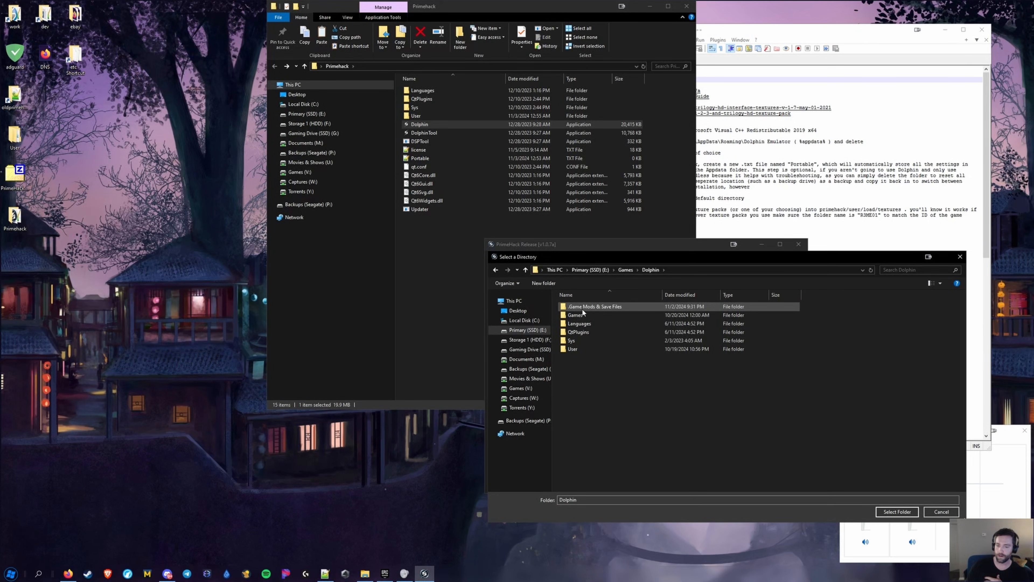
{"action": "left_click", "coordinate": [583, 309]}
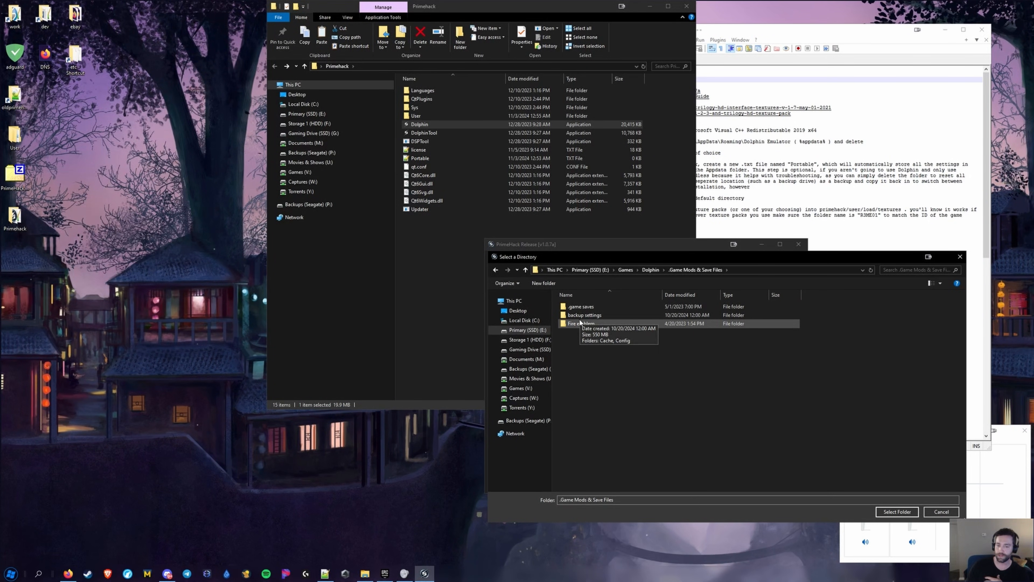
{"action": "double_click", "coordinate": [581, 318]}
{"action": "left_click", "coordinate": [582, 316]}
{"action": "double_click", "coordinate": [582, 316]}
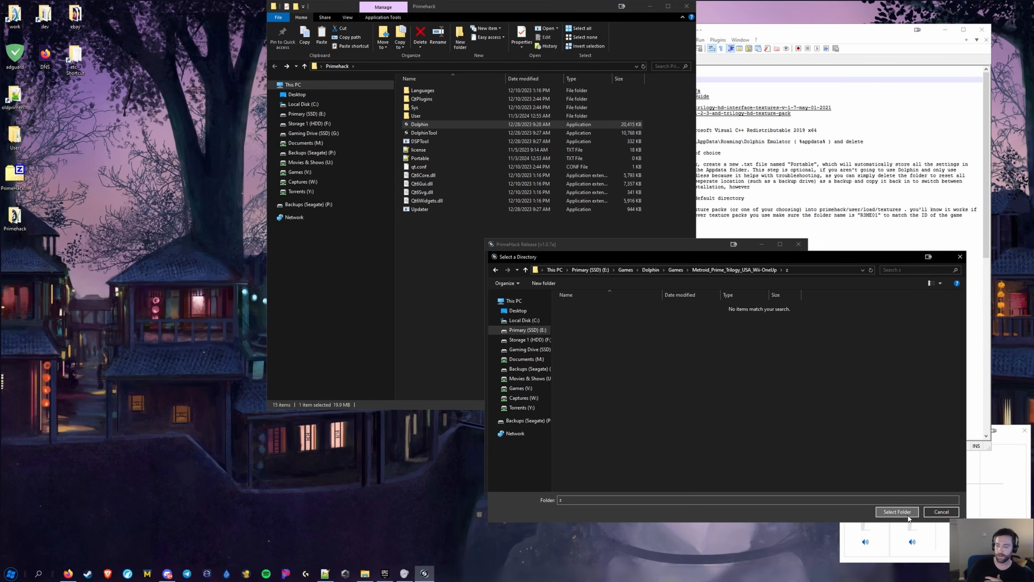
{"action": "left_click", "coordinate": [897, 511]}
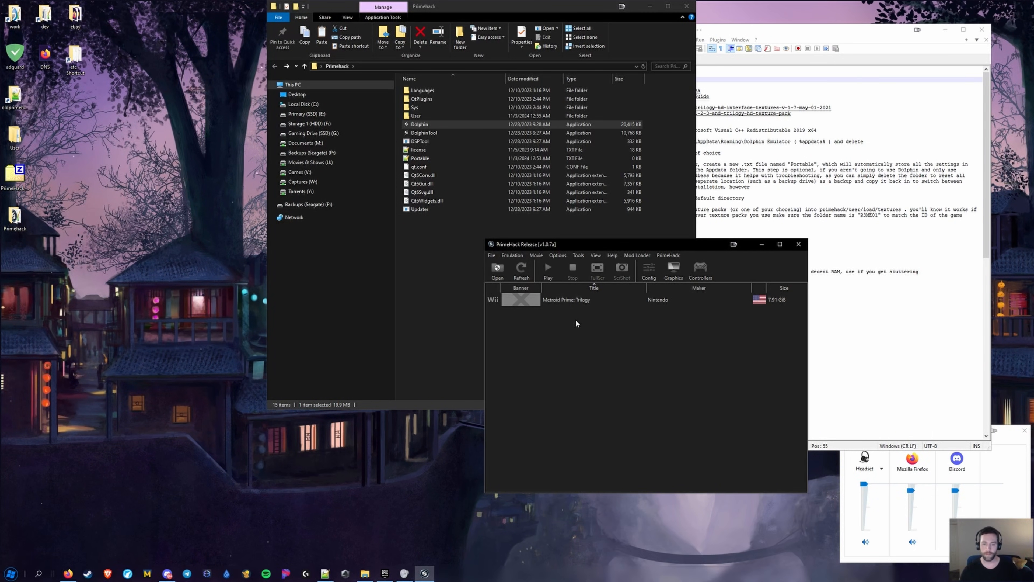
{"action": "left_click", "coordinate": [798, 245]}
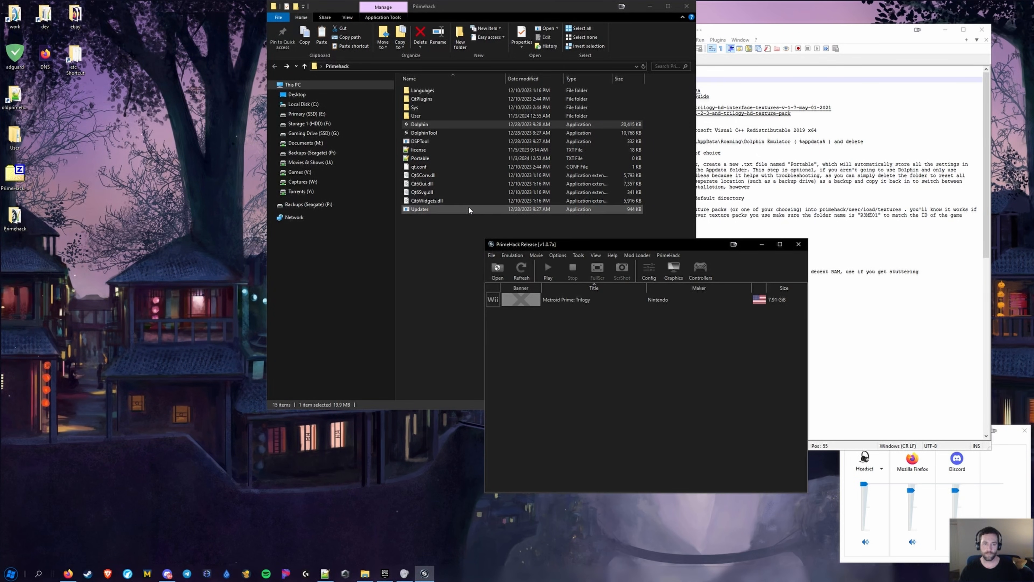
Check Metroid Prime: Trilogy's Game ID R3ME01 in Properties, then close it and PrimeHack
{"action": "right_click", "coordinate": [580, 300]}
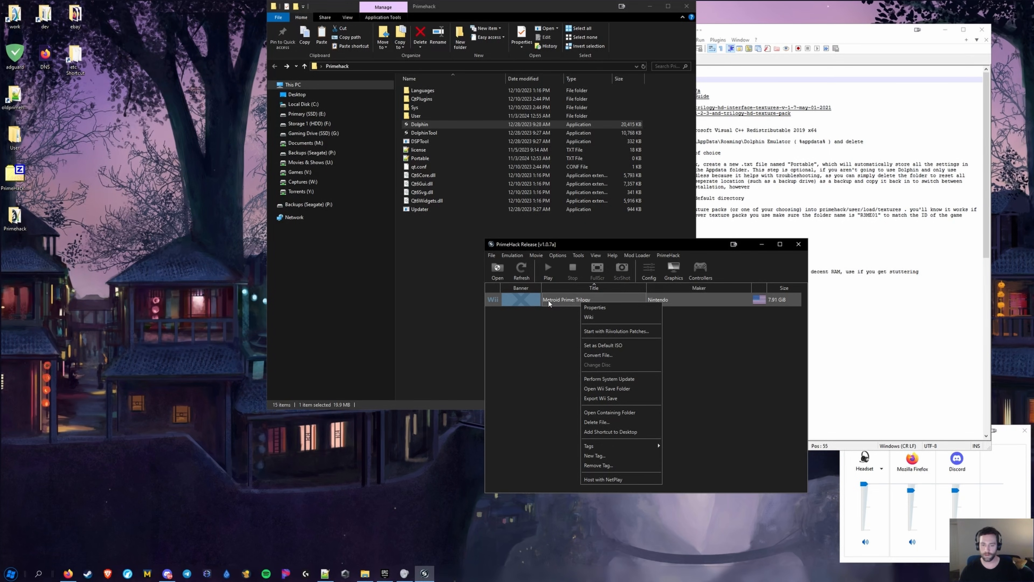
{"action": "left_click", "coordinate": [600, 307]}
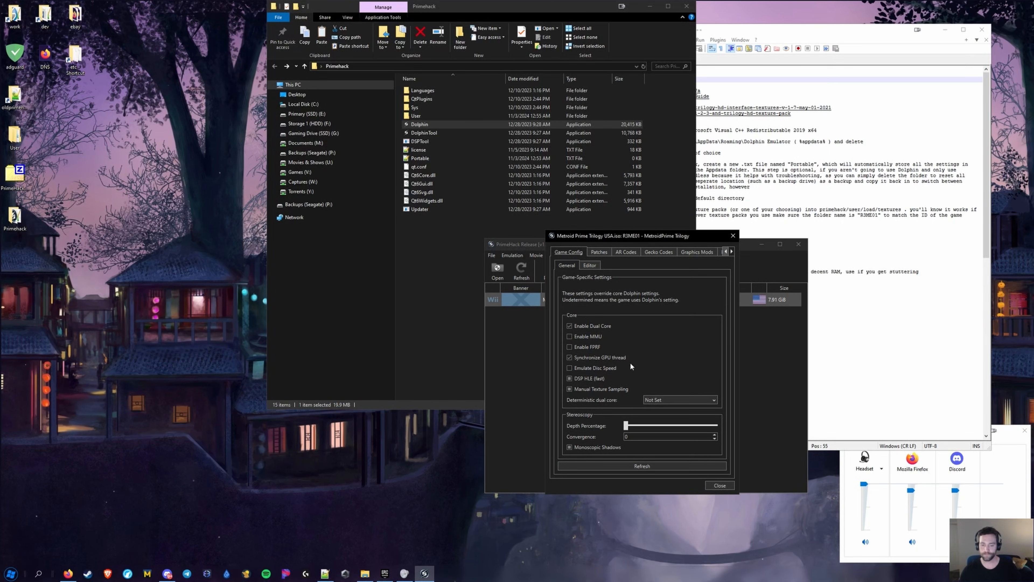
{"action": "left_click", "coordinate": [732, 251]}
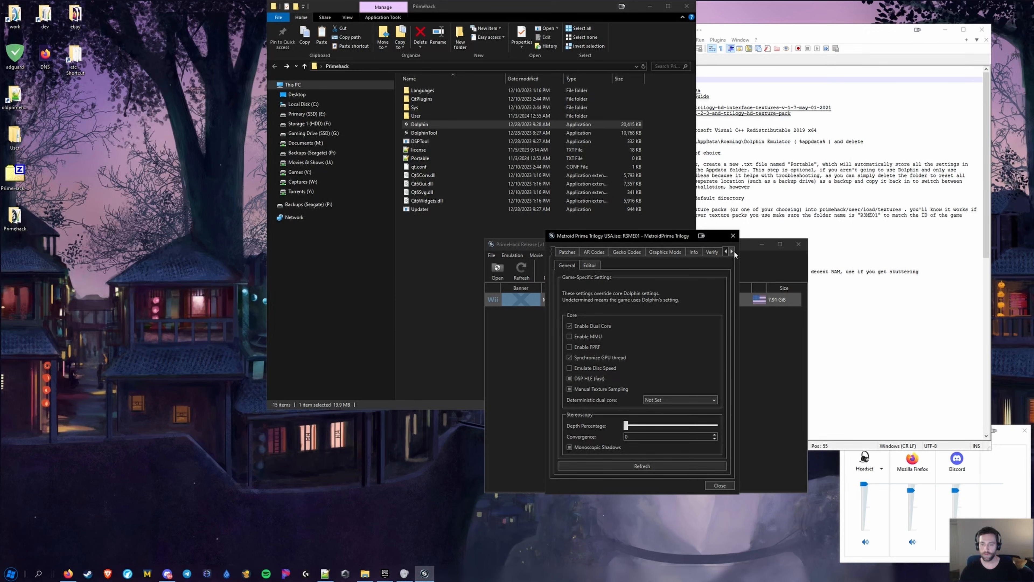
{"action": "left_click", "coordinate": [692, 252]}
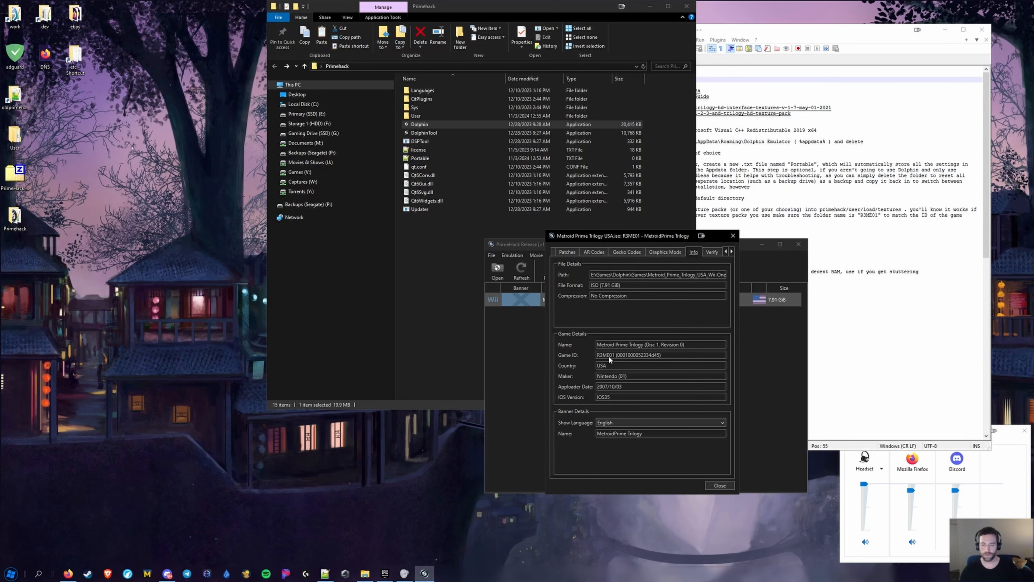
{"action": "left_click_drag", "start_coordinate": [612, 359], "coordinate": [595, 361]}
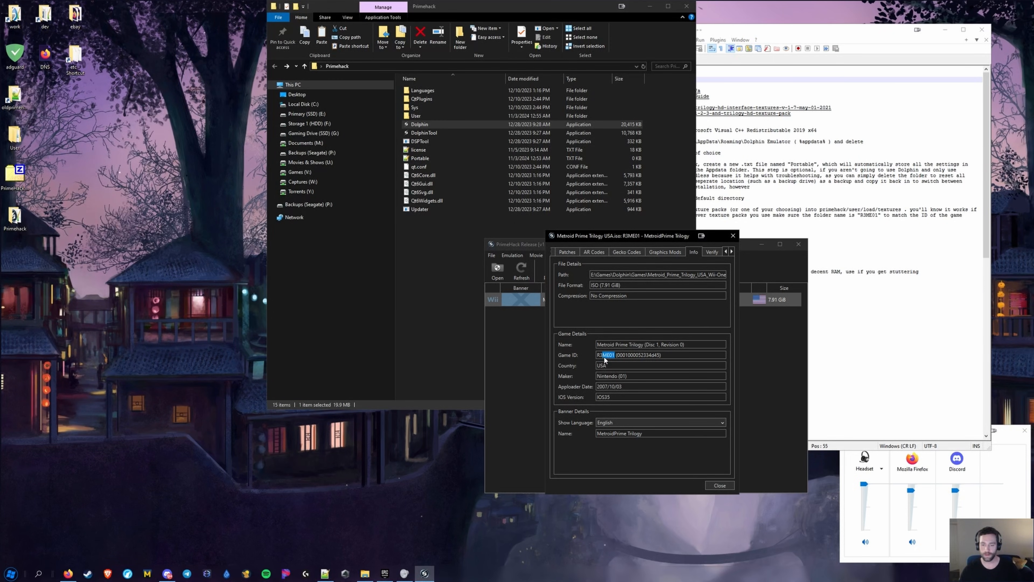
{"action": "left_click_drag", "start_coordinate": [610, 358], "coordinate": [597, 360]}
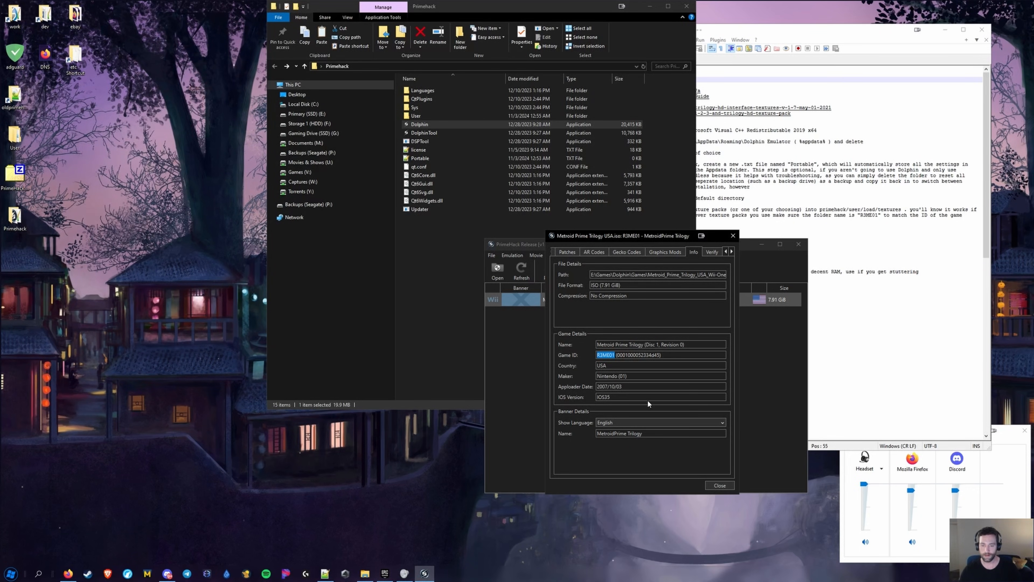
{"action": "left_click", "coordinate": [719, 485]}
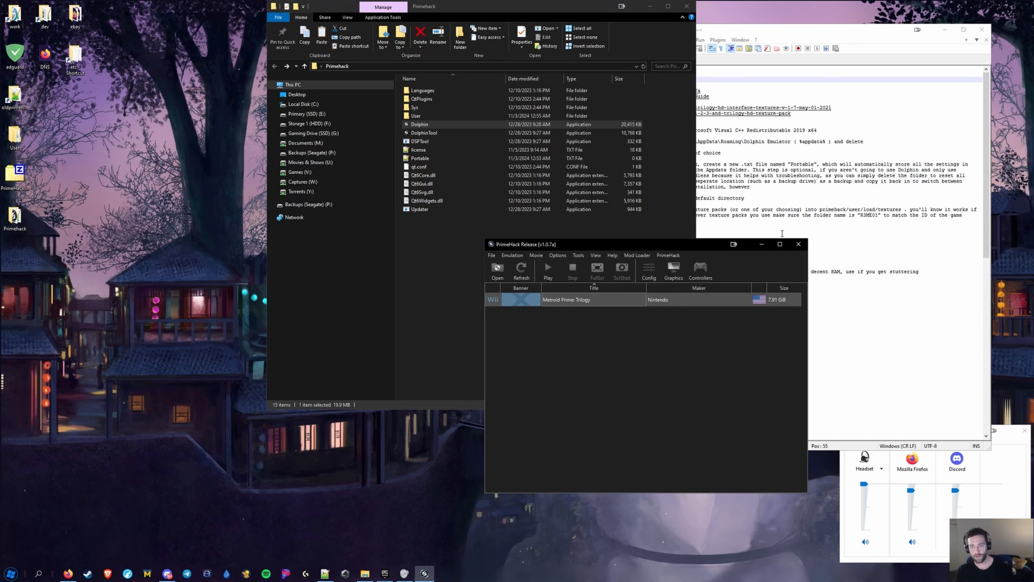
{"action": "left_click", "coordinate": [798, 244]}
Swap Primehack's User folder for the desktop copy and highlight the guide's texture-install line
{"action": "left_click", "coordinate": [421, 117]}
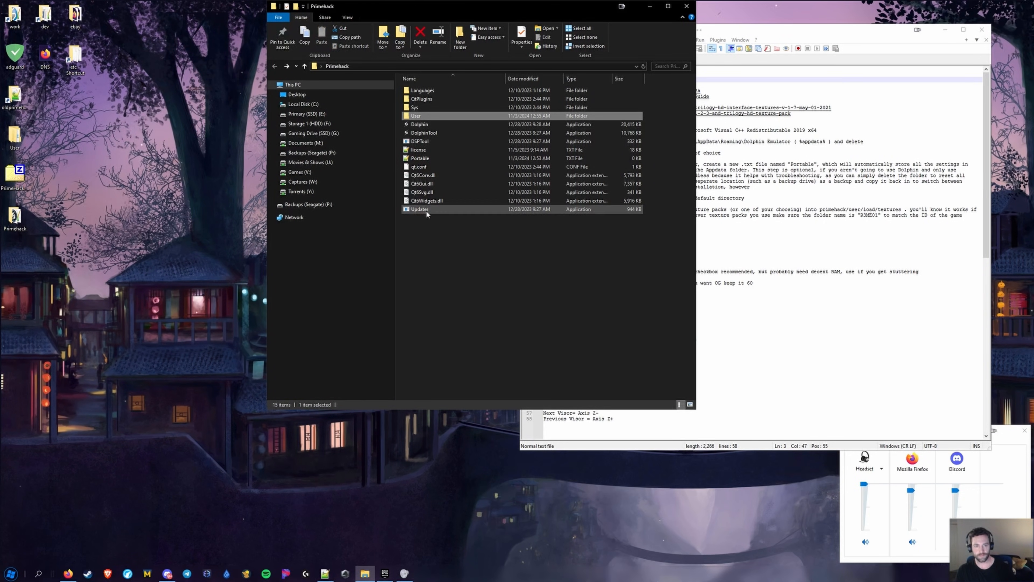
{"action": "key", "text": "Delete"}
{"action": "left_click", "coordinate": [233, 214]}
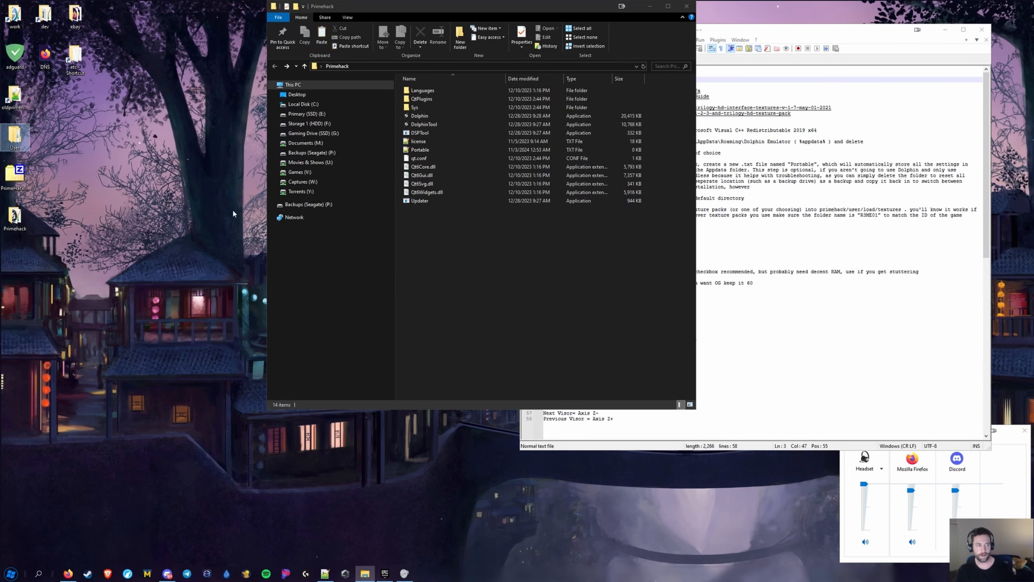
{"action": "left_click", "coordinate": [500, 262]}
{"action": "key", "text": "ctrl+v"}
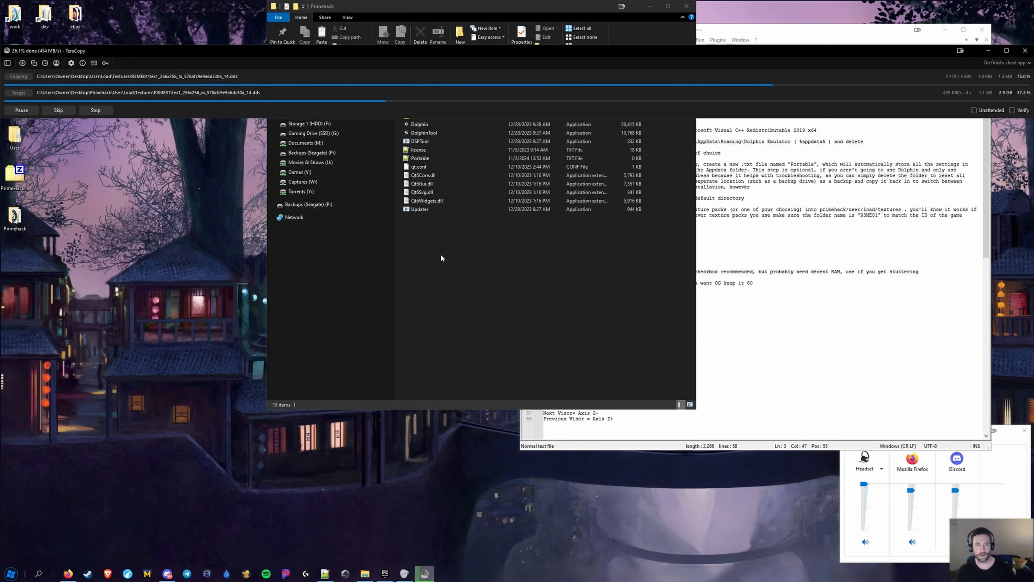
{"action": "left_click", "coordinate": [700, 266]}
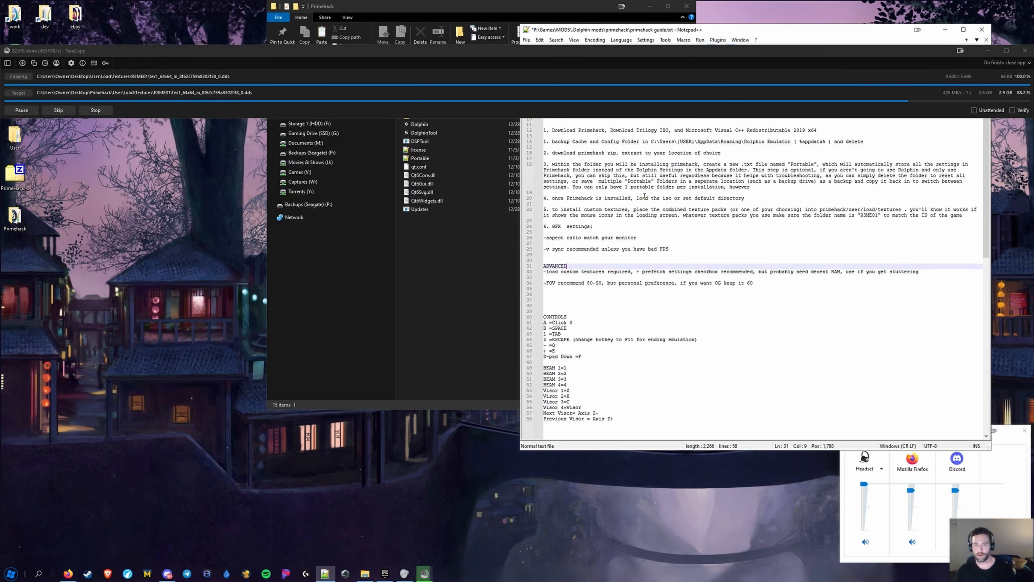
{"action": "left_click_drag", "start_coordinate": [555, 209], "coordinate": [972, 213]}
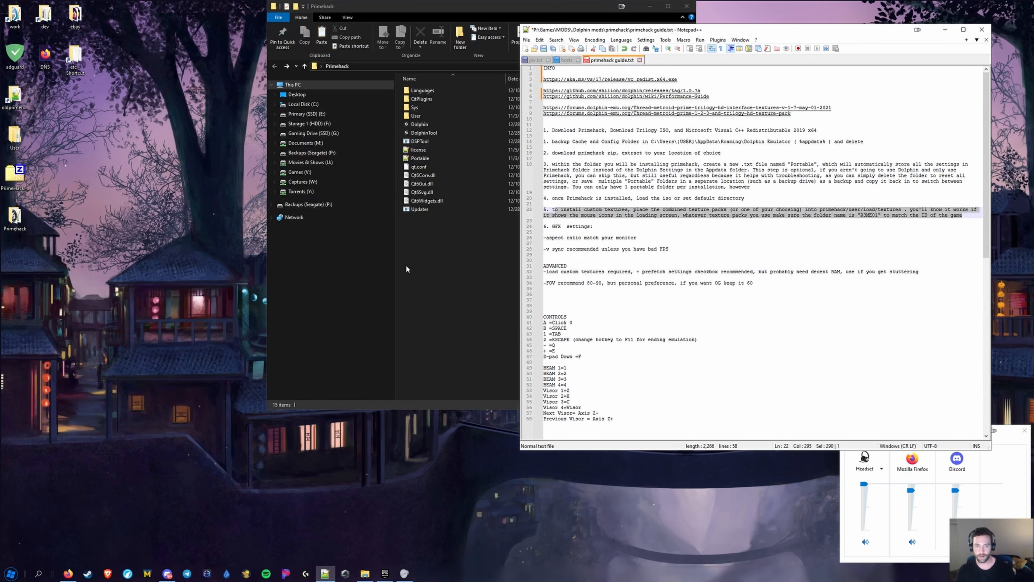
Browse to Primehack\User\Load\Textures and find the R3ME01 folder
{"action": "left_click", "coordinate": [391, 268]}
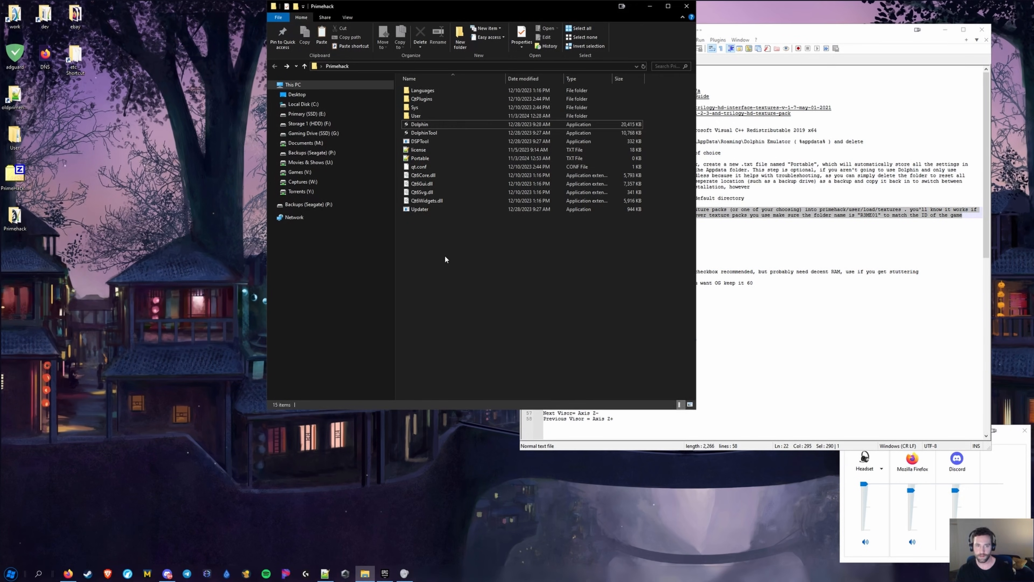
{"action": "double_click", "coordinate": [425, 118]}
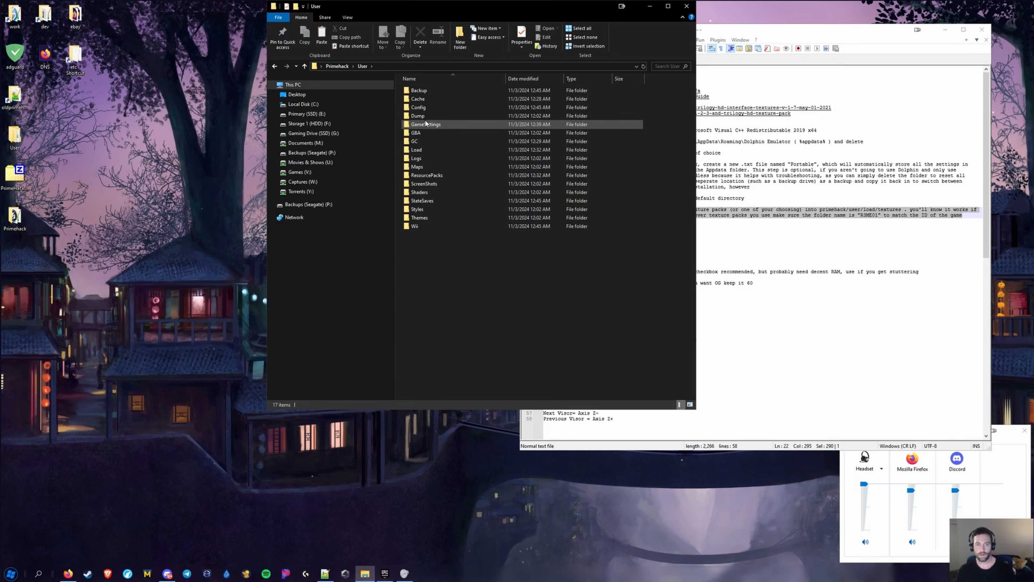
{"action": "left_click", "coordinate": [777, 233]}
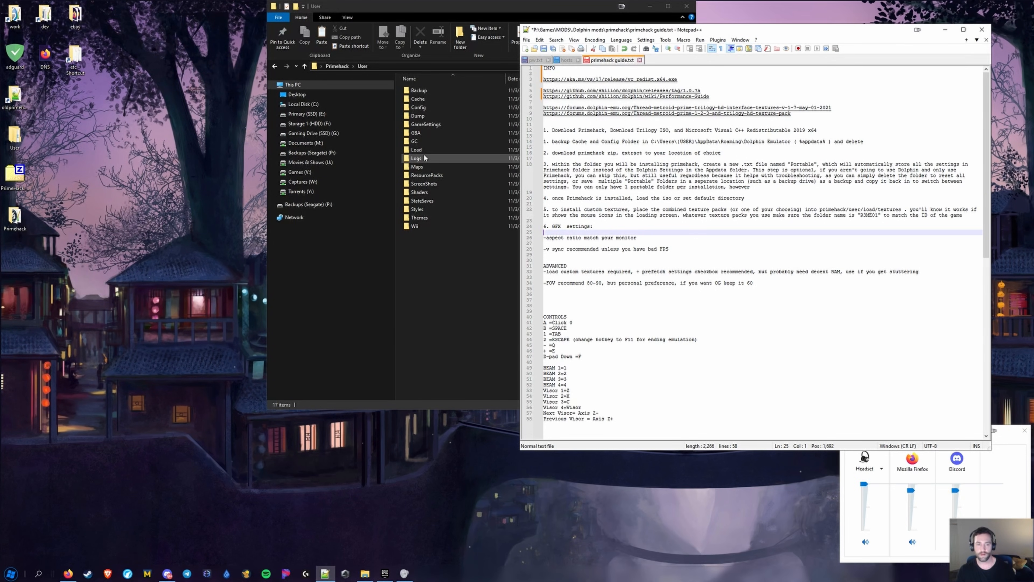
{"action": "left_click", "coordinate": [434, 174]}
{"action": "left_click", "coordinate": [337, 67]}
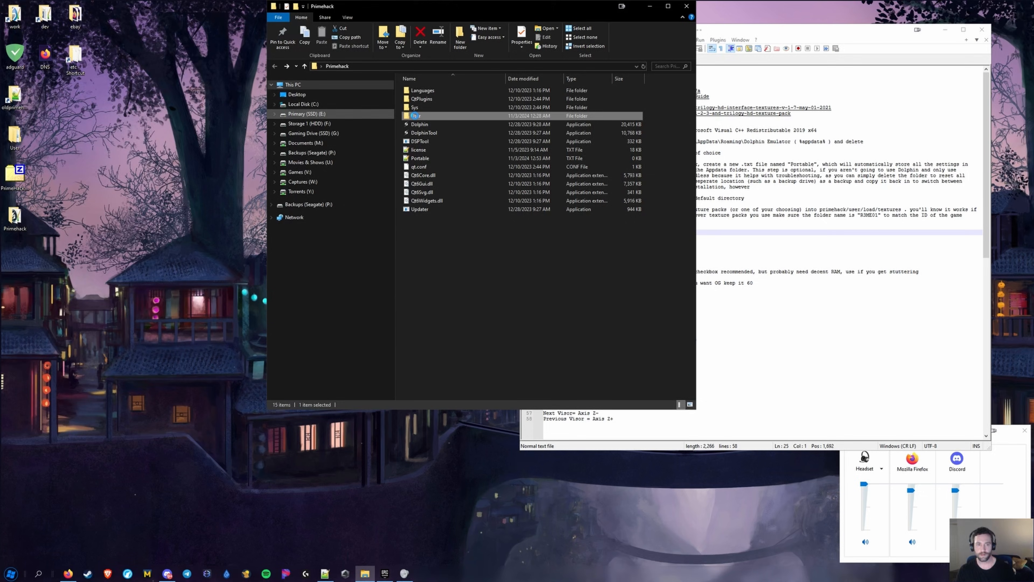
{"action": "double_click", "coordinate": [424, 116]}
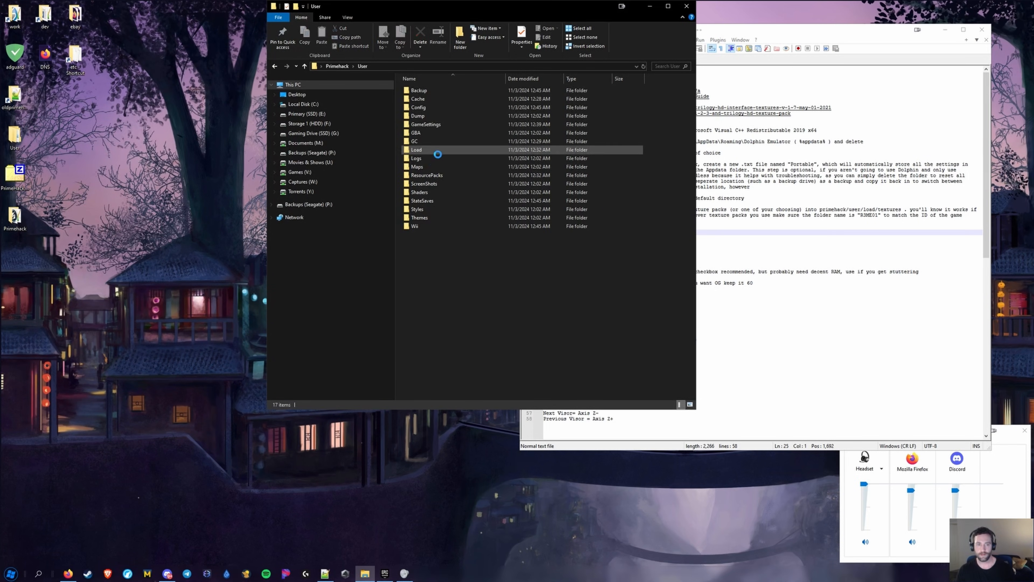
{"action": "double_click", "coordinate": [424, 151]}
{"action": "double_click", "coordinate": [420, 116]}
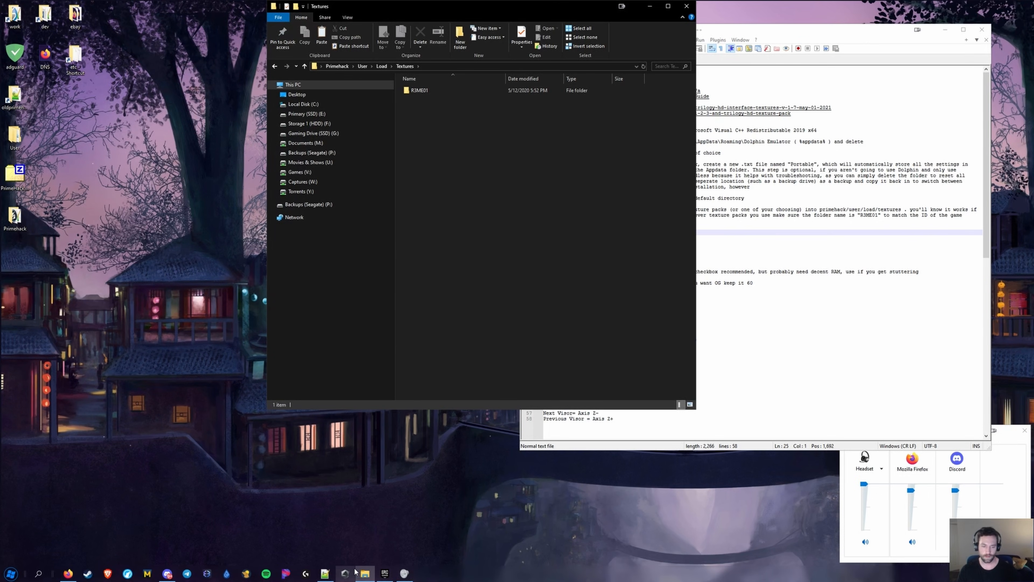
Open the backup primehack mods texture packs\combined packs folder on the right, then return to the guide
{"action": "mouse_move", "coordinate": [365, 575]}
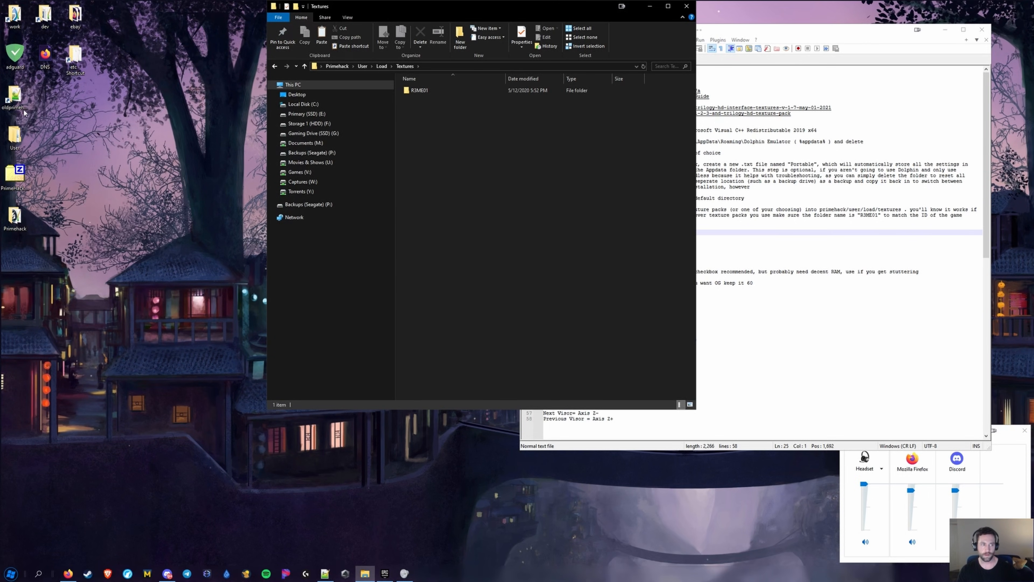
{"action": "left_click", "coordinate": [15, 98]}
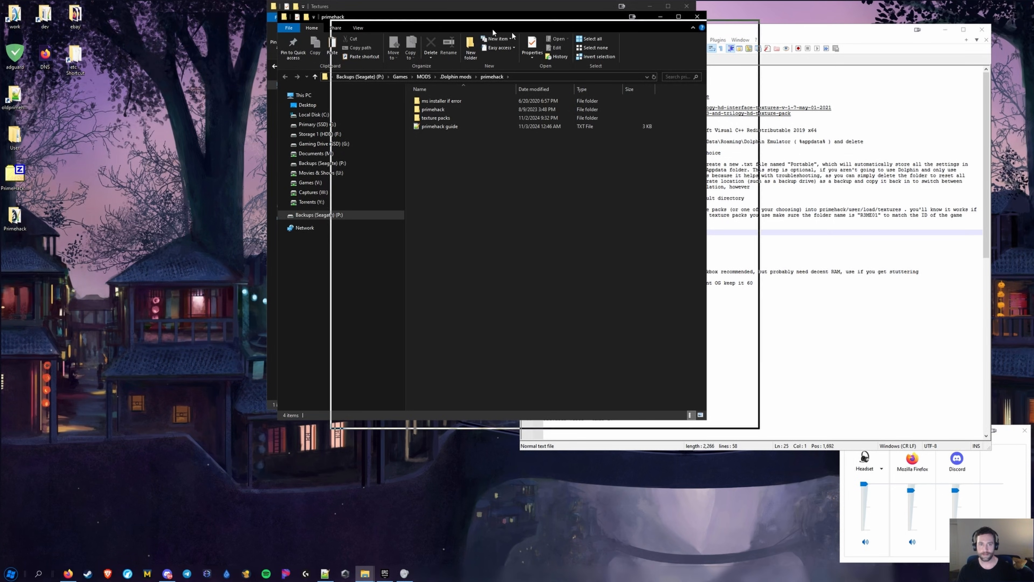
{"action": "left_click_drag", "start_coordinate": [436, 19], "coordinate": [838, 60]}
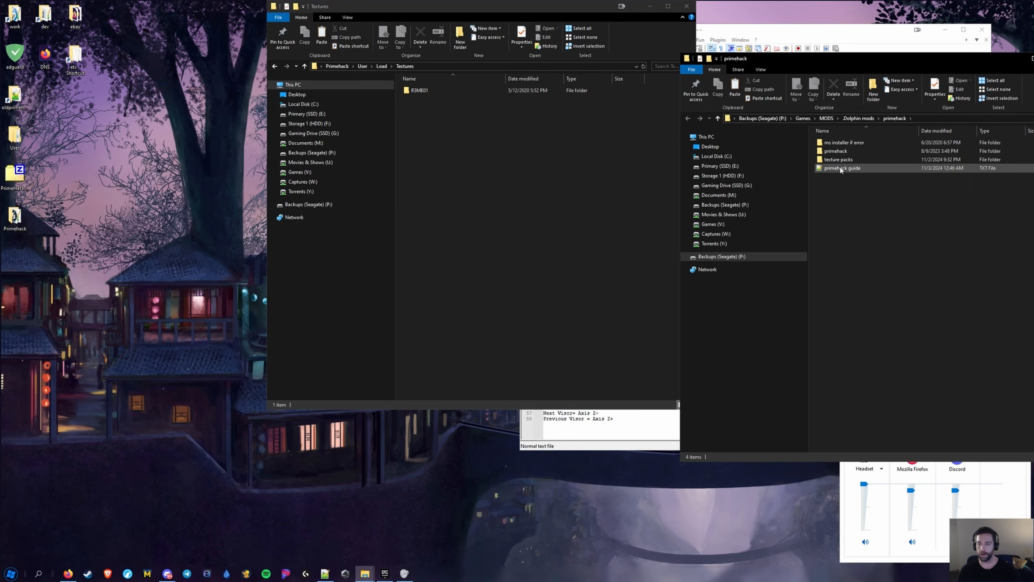
{"action": "double_click", "coordinate": [845, 160]}
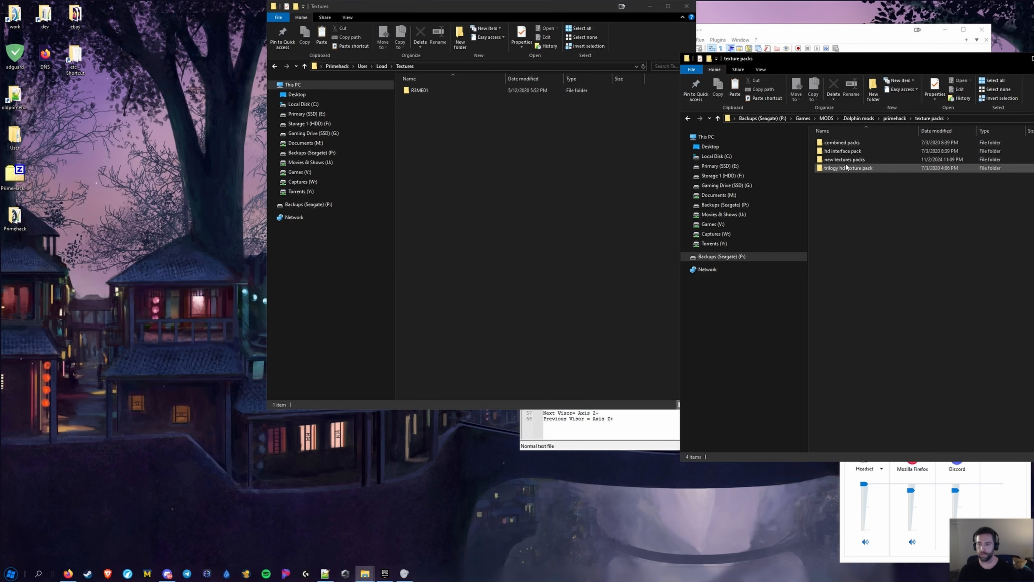
{"action": "double_click", "coordinate": [846, 142]}
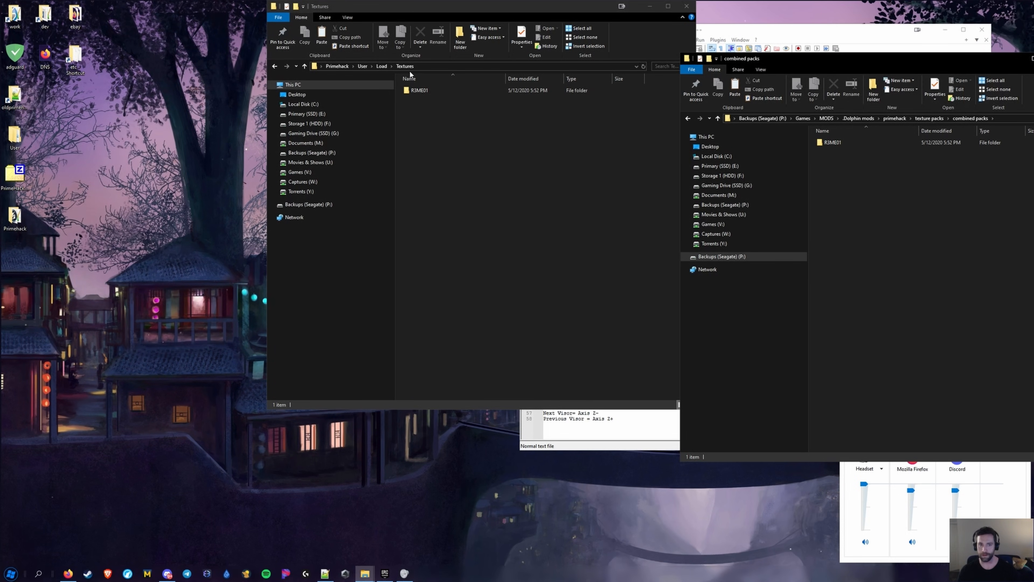
{"action": "left_click", "coordinate": [636, 415]}
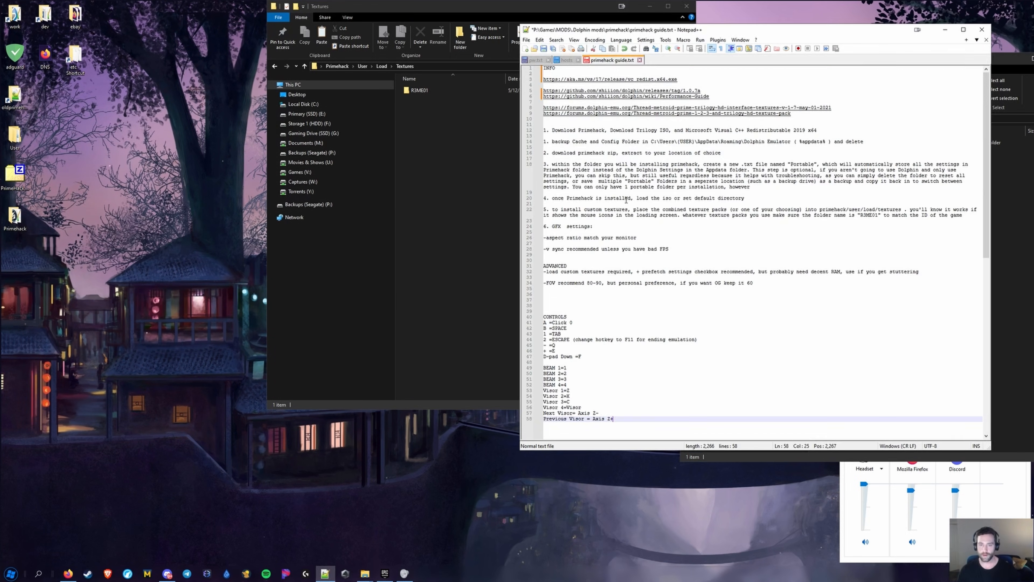
Open the HD interface textures and trilogy HD texture pack forum links from the guide
{"action": "double_click", "coordinate": [672, 108]}
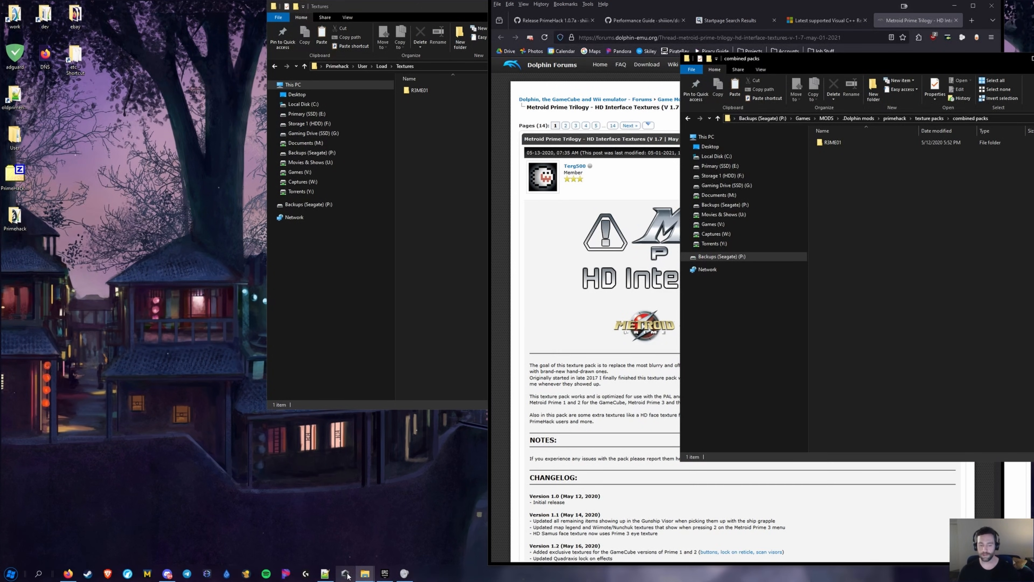
{"action": "left_click", "coordinate": [329, 577]}
{"action": "double_click", "coordinate": [675, 114]}
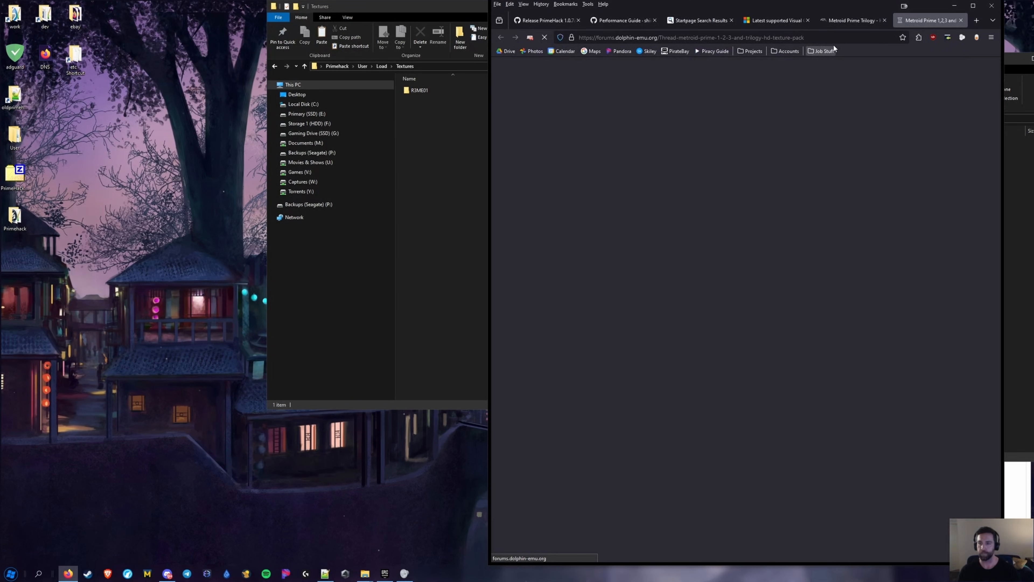
{"action": "left_click", "coordinate": [848, 22]}
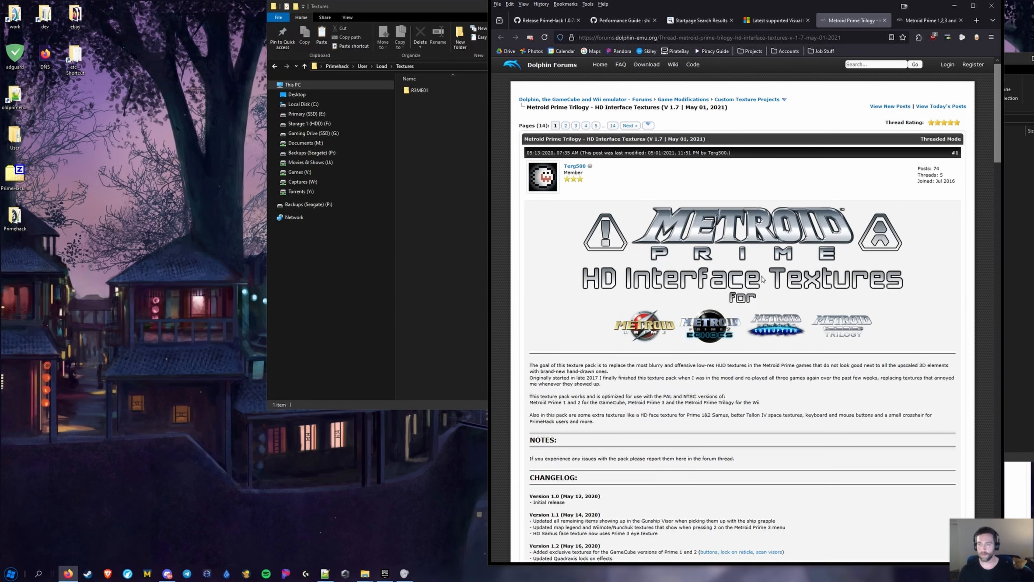
{"action": "left_click", "coordinate": [325, 574]}
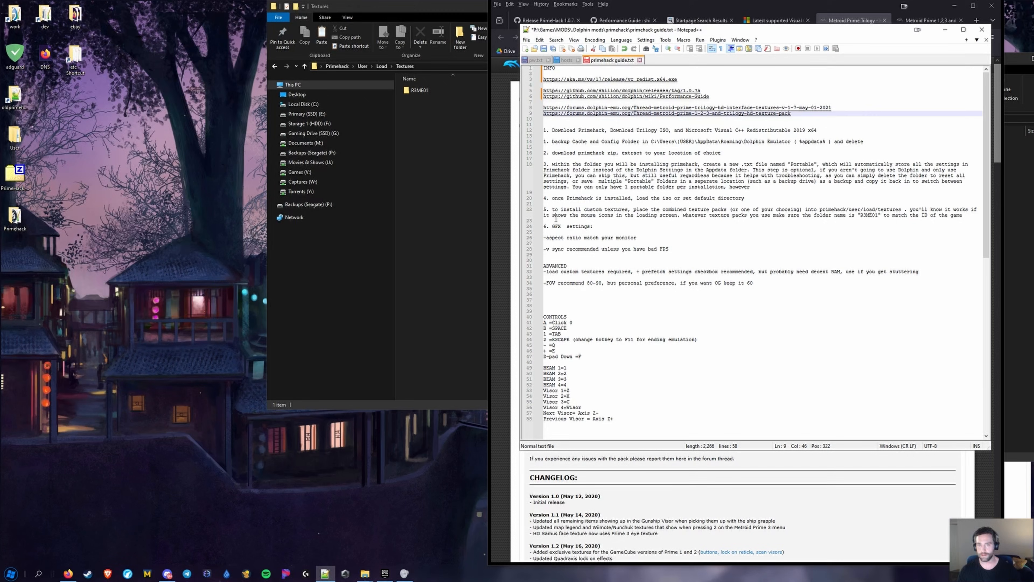
{"action": "left_click", "coordinate": [470, 198]}
{"action": "left_click", "coordinate": [872, 170]}
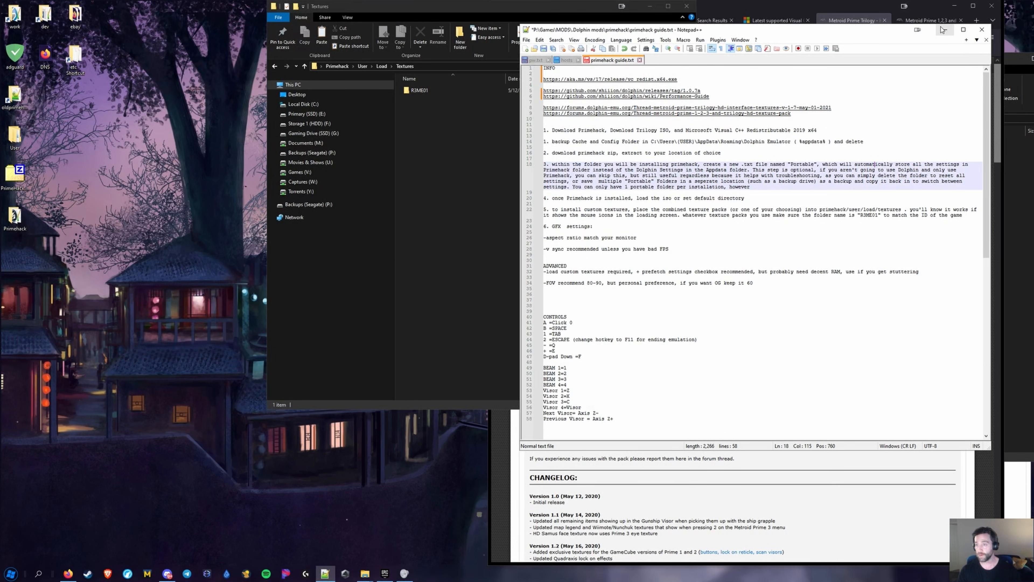
{"action": "left_click", "coordinate": [945, 29]}
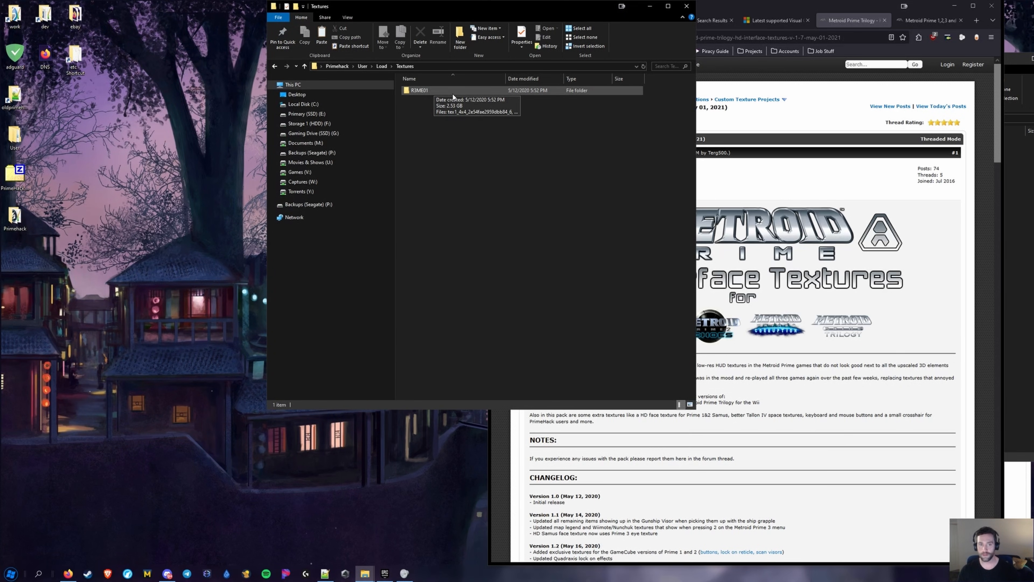
Look through both texture forum threads, then minimize Firefox
{"action": "left_click", "coordinate": [804, 119]}
{"action": "scroll", "coordinate": [697, 246], "scroll_direction": "down", "scroll_amount": 2}
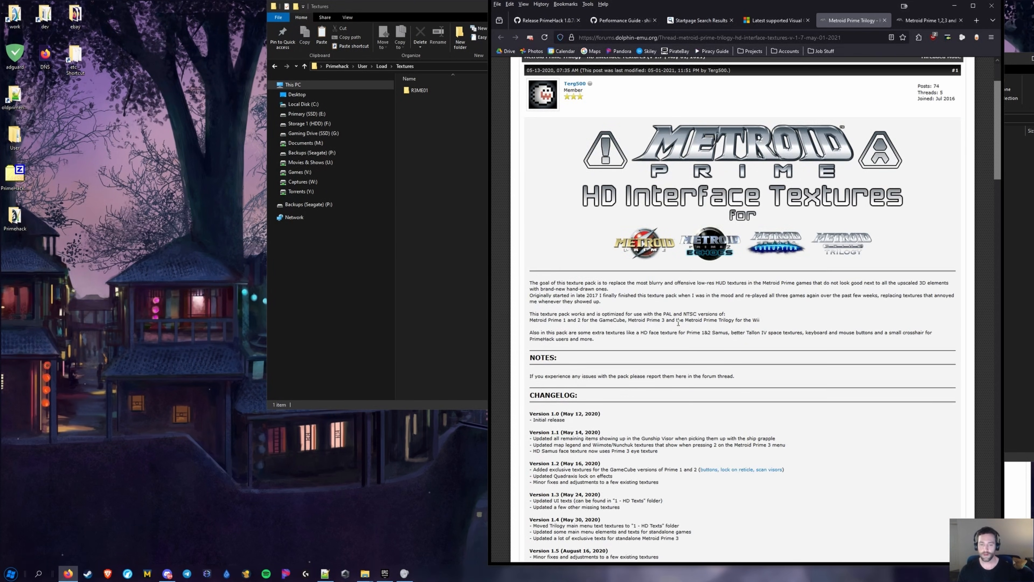
{"action": "scroll", "coordinate": [678, 322], "scroll_direction": "up", "scroll_amount": 2}
{"action": "scroll", "coordinate": [726, 278], "scroll_direction": "down", "scroll_amount": 2}
{"action": "scroll", "coordinate": [713, 265], "scroll_direction": "up", "scroll_amount": 2}
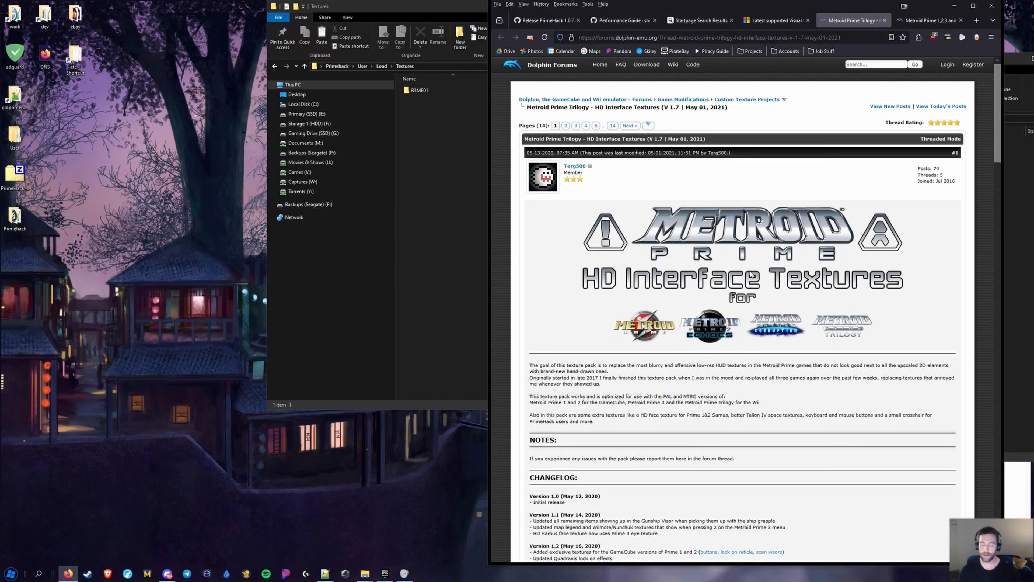
{"action": "scroll", "coordinate": [635, 448], "scroll_direction": "down", "scroll_amount": 1}
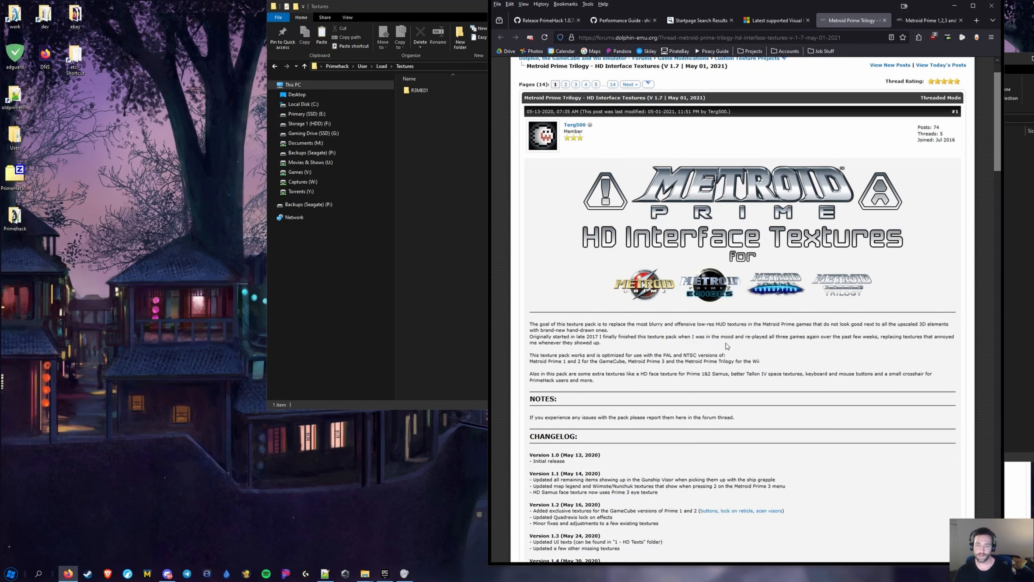
{"action": "left_click", "coordinate": [914, 24]}
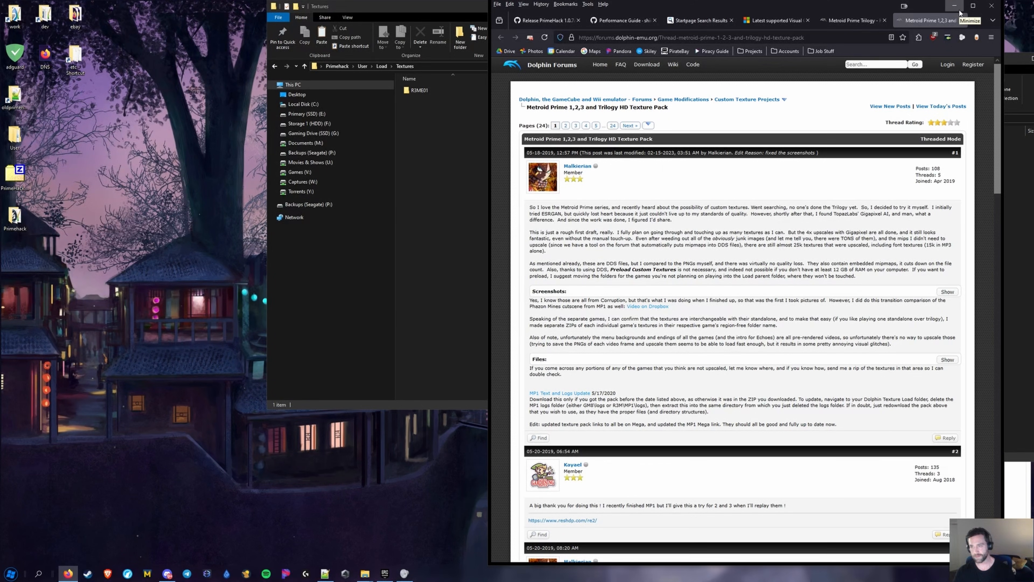
{"action": "left_click", "coordinate": [856, 23]}
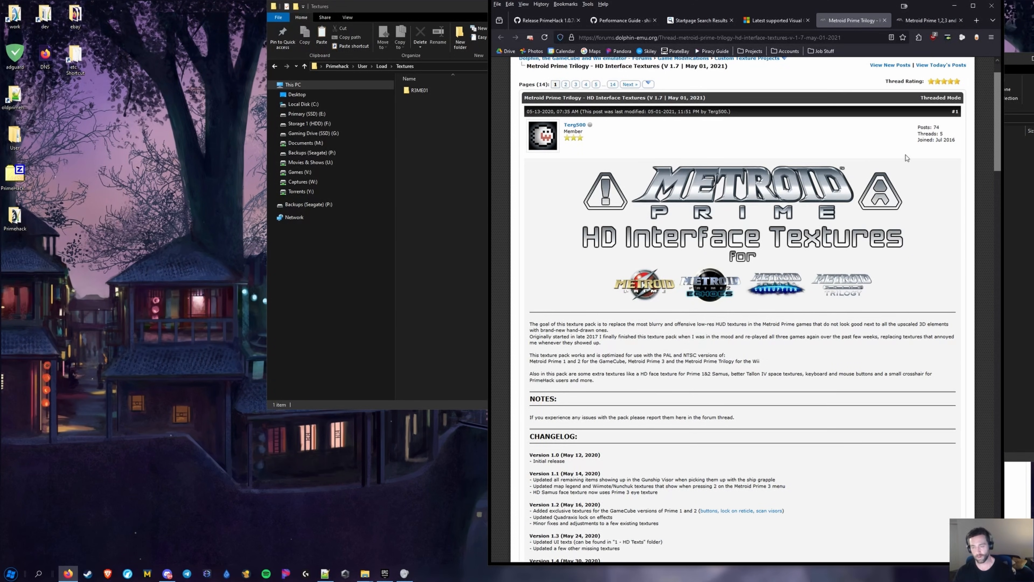
{"action": "left_click", "coordinate": [954, 5]}
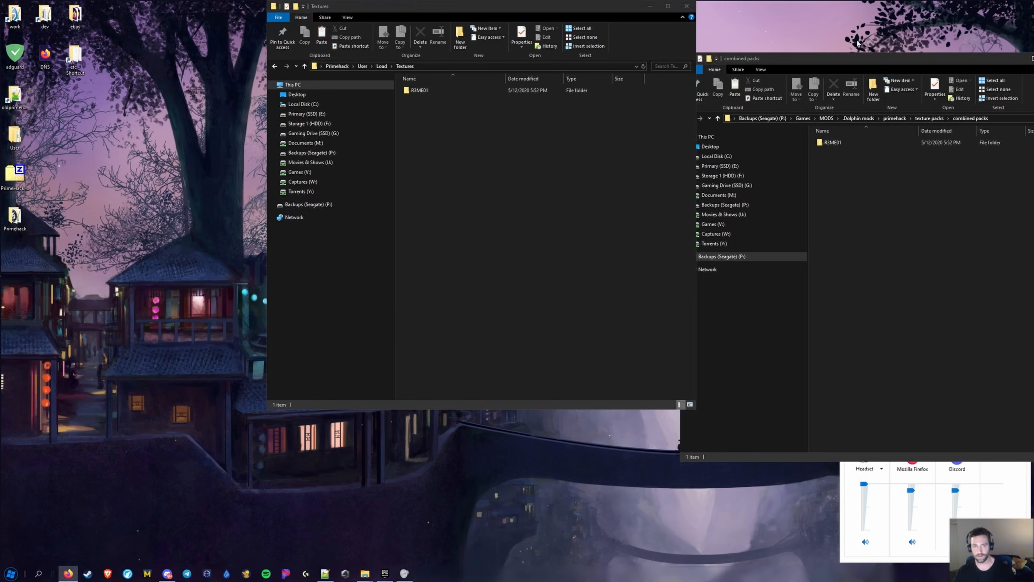
Go up to the main Primehack folder and launch Dolphin.exe to start PrimeHack
{"action": "left_click", "coordinate": [420, 90]}
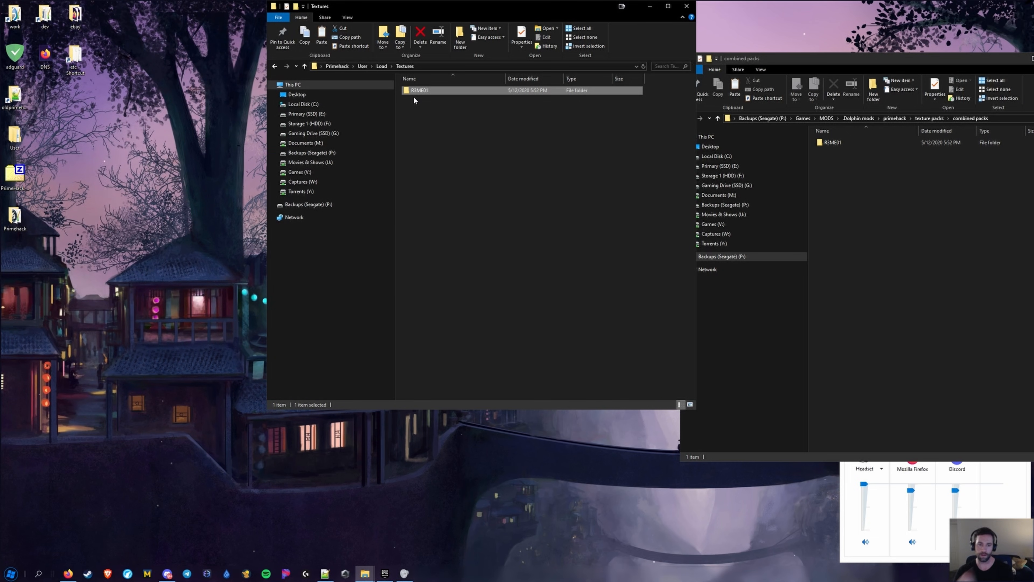
{"action": "left_click", "coordinate": [338, 67]}
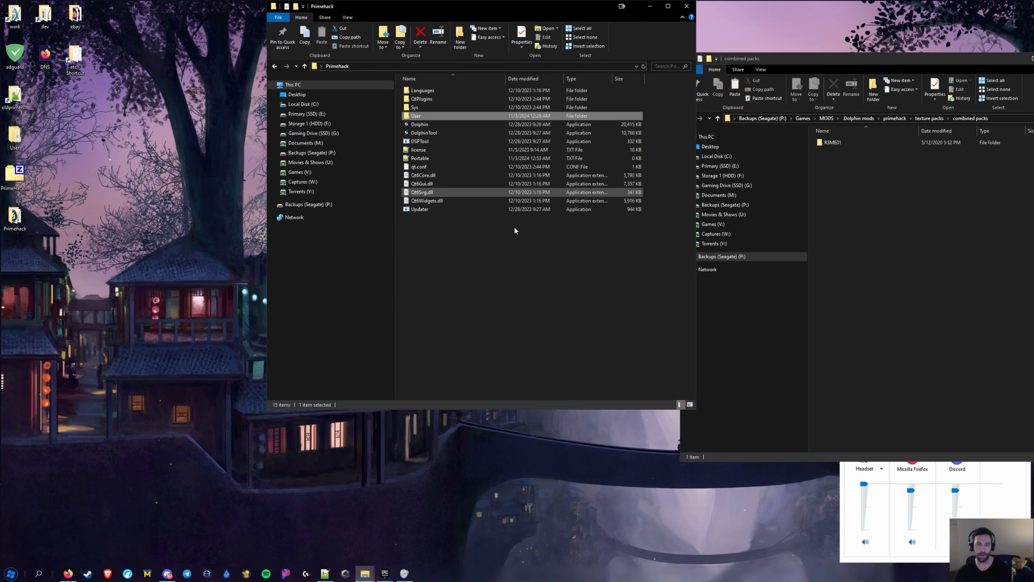
{"action": "left_click", "coordinate": [325, 573]}
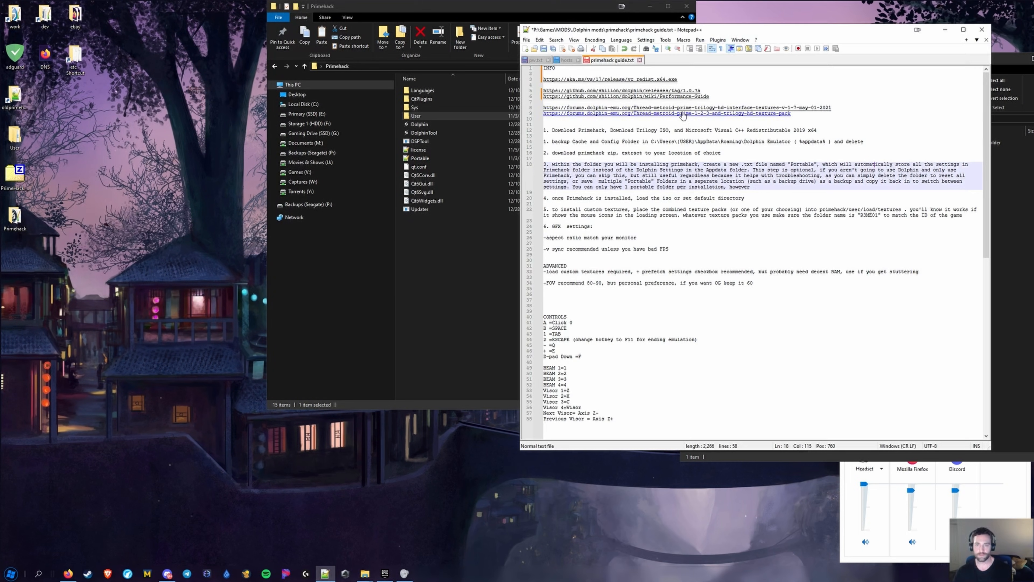
{"action": "left_click", "coordinate": [445, 286]}
{"action": "double_click", "coordinate": [435, 128]}
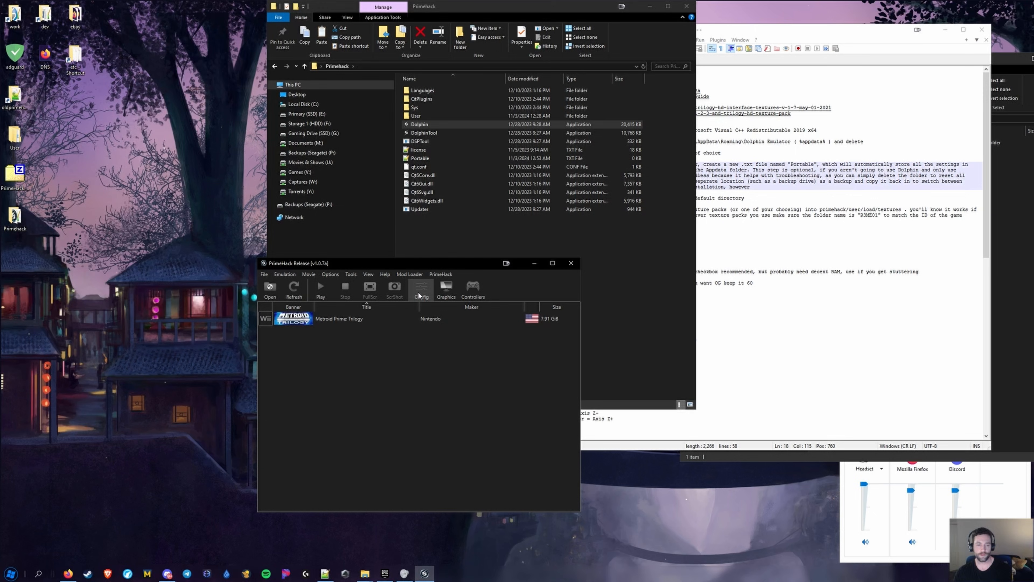
Open and dismiss Metroid Prime: Trilogy's context menu, then switch back to Firefox
{"action": "right_click", "coordinate": [351, 321]}
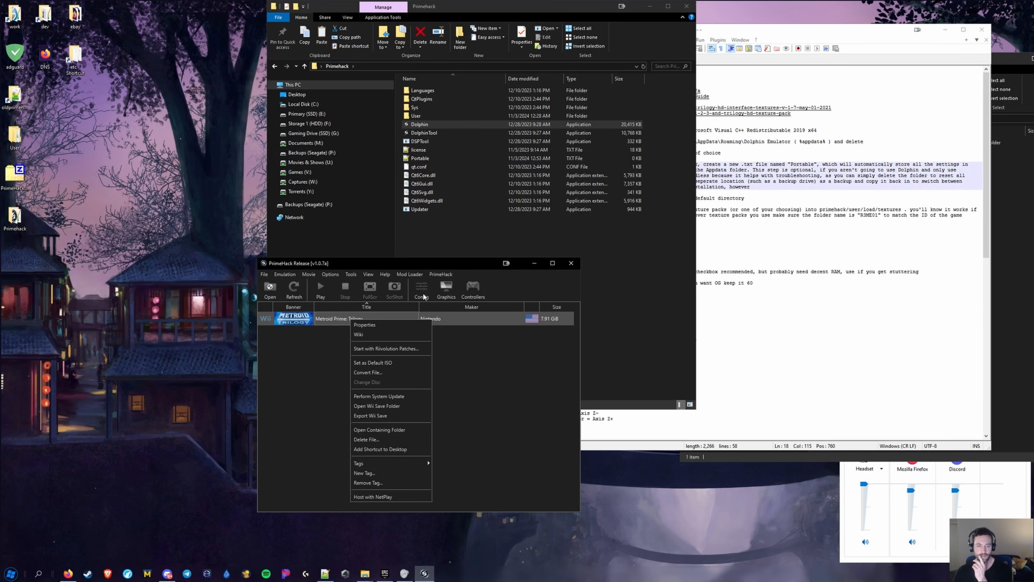
{"action": "left_click", "coordinate": [487, 397]}
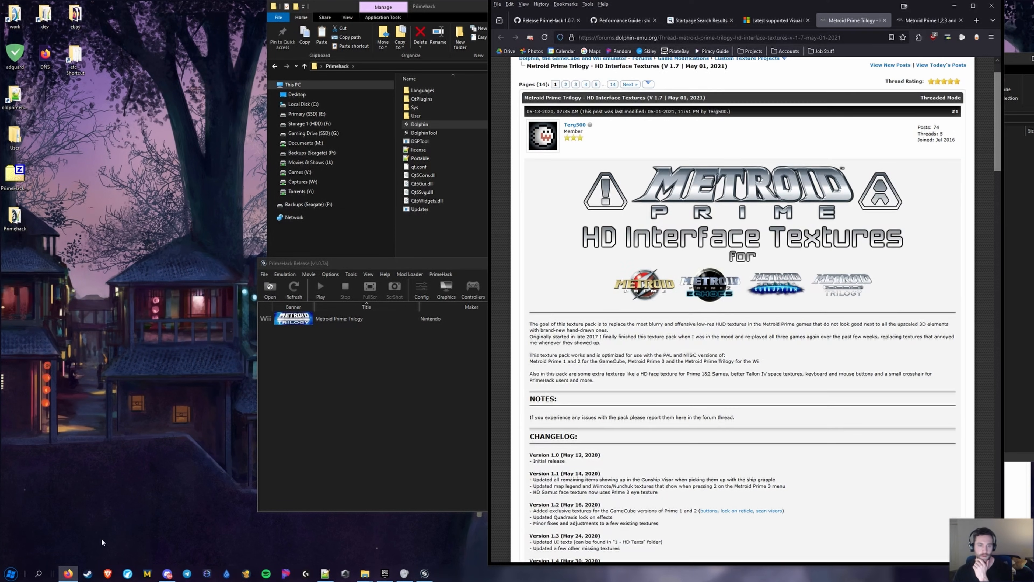
{"action": "left_click", "coordinate": [67, 573]}
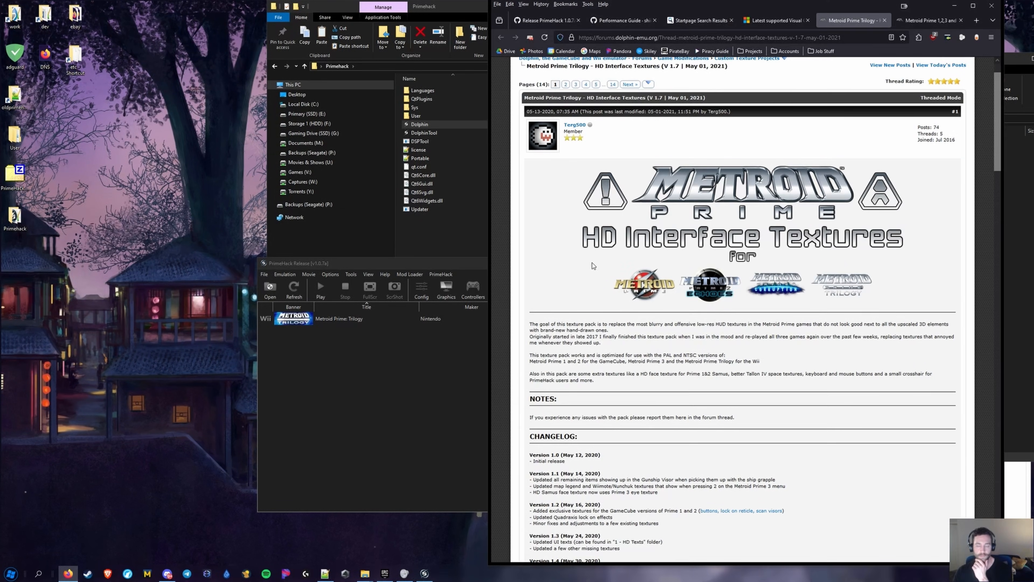
Close the forum, Metroid Prime 1,2,3 and Visual C++ tabs; scroll the Performance Guide to Game Properties
{"action": "middle_click", "coordinate": [833, 21]}
{"action": "middle_click", "coordinate": [835, 21]}
{"action": "middle_click", "coordinate": [806, 21]}
{"action": "left_click", "coordinate": [774, 20]}
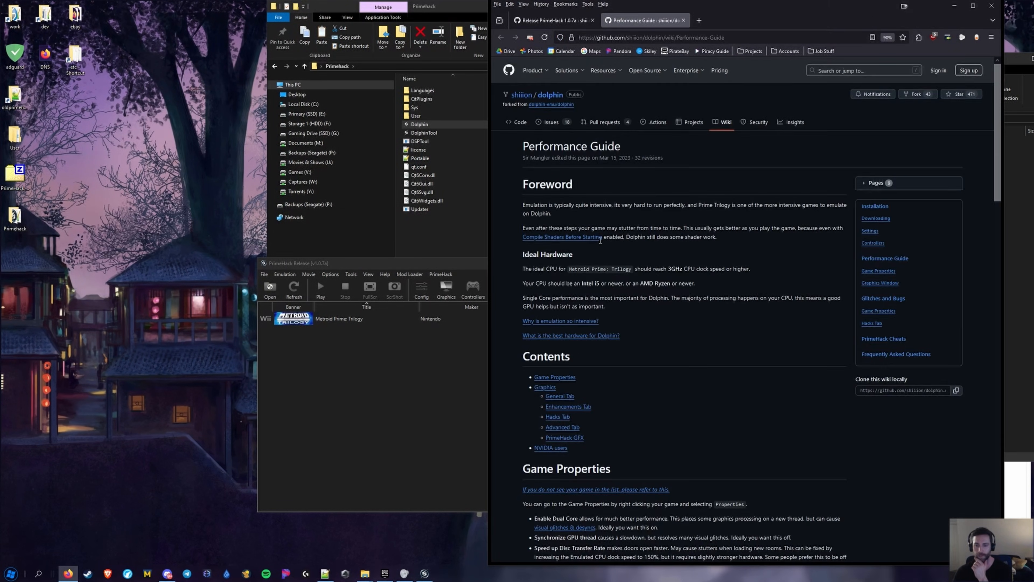
{"action": "scroll", "coordinate": [595, 355], "scroll_direction": "down", "scroll_amount": 3}
{"action": "scroll", "coordinate": [627, 348], "scroll_direction": "down", "scroll_amount": 5}
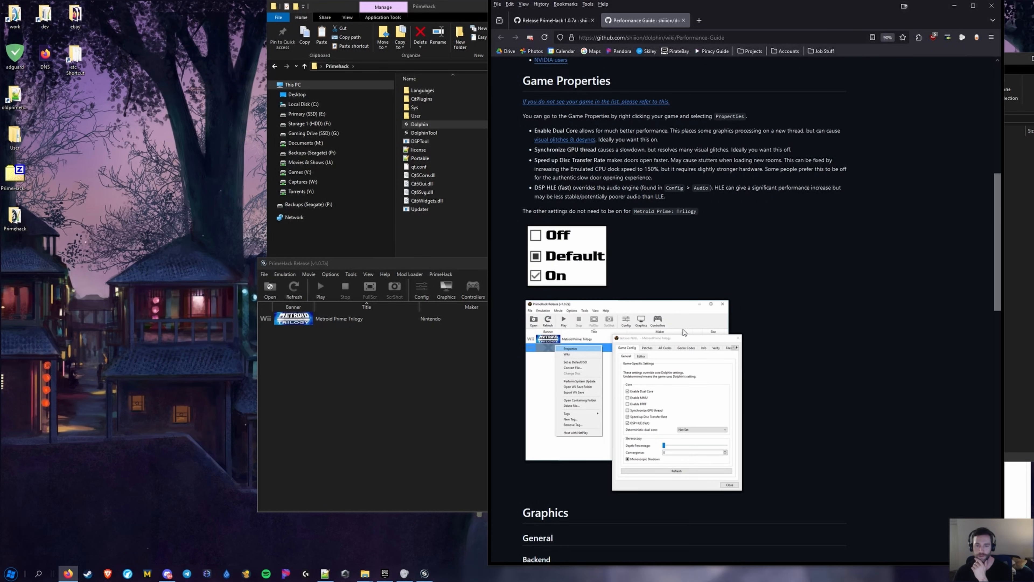
Open Metroid Prime: Trilogy's Properties and read the guide's Synchronize GPU thread advice
{"action": "left_click_drag", "start_coordinate": [400, 263], "coordinate": [268, 105]}
{"action": "right_click", "coordinate": [194, 155]}
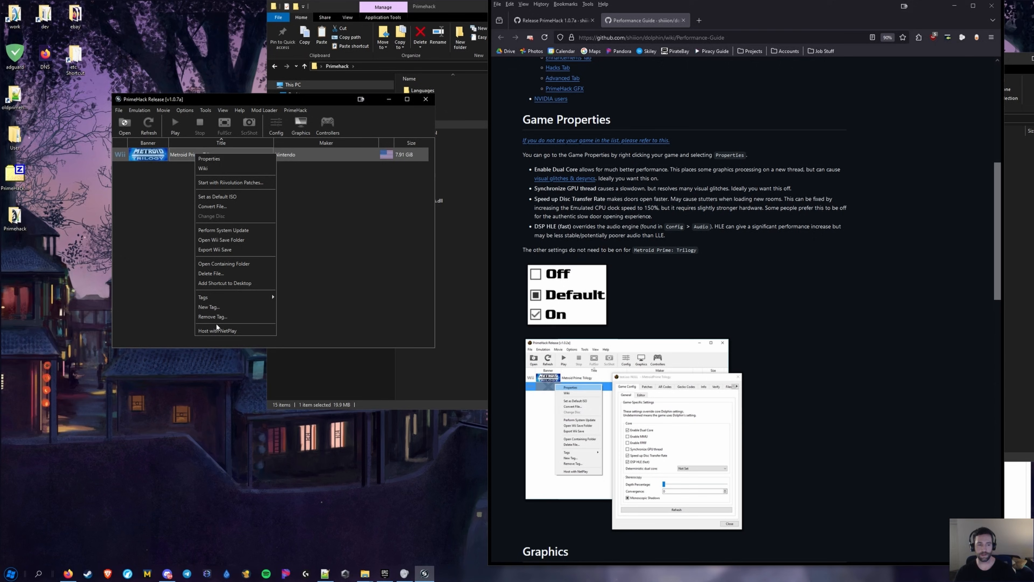
{"action": "left_click", "coordinate": [228, 157]}
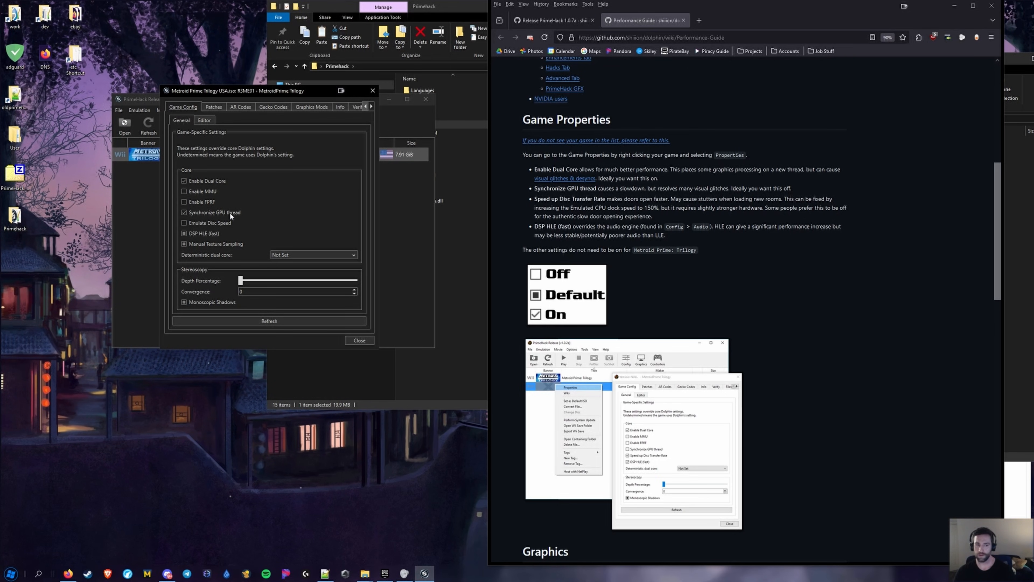
{"action": "left_click_drag", "start_coordinate": [731, 189], "coordinate": [796, 191]}
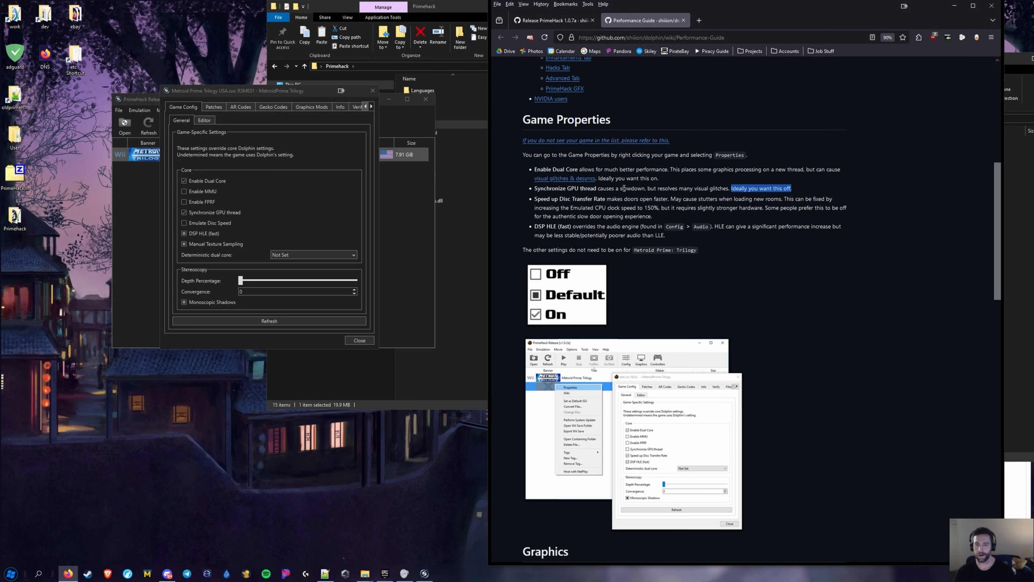
{"action": "left_click_drag", "start_coordinate": [598, 189], "coordinate": [800, 193]}
{"action": "left_click", "coordinate": [635, 199]}
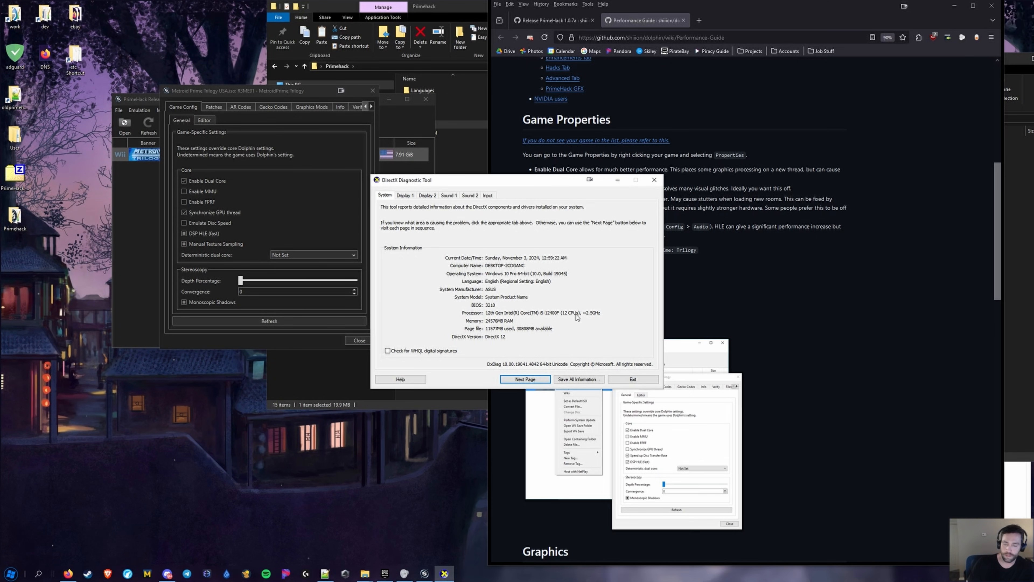
Check the RTX 4060 device and driver details on Display 1, then exit dxdiag
{"action": "left_click", "coordinate": [405, 196]}
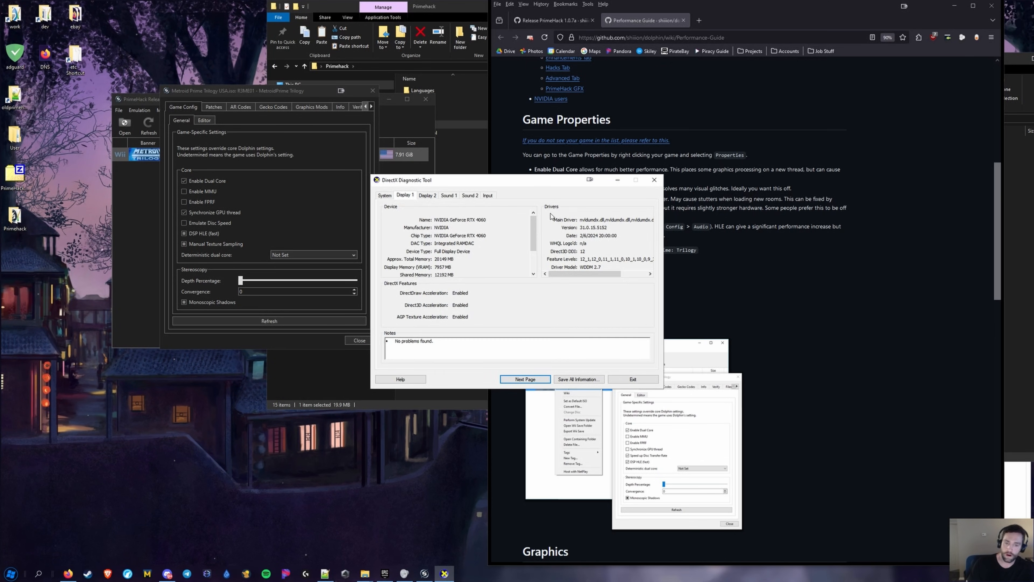
{"action": "left_click", "coordinate": [657, 179]}
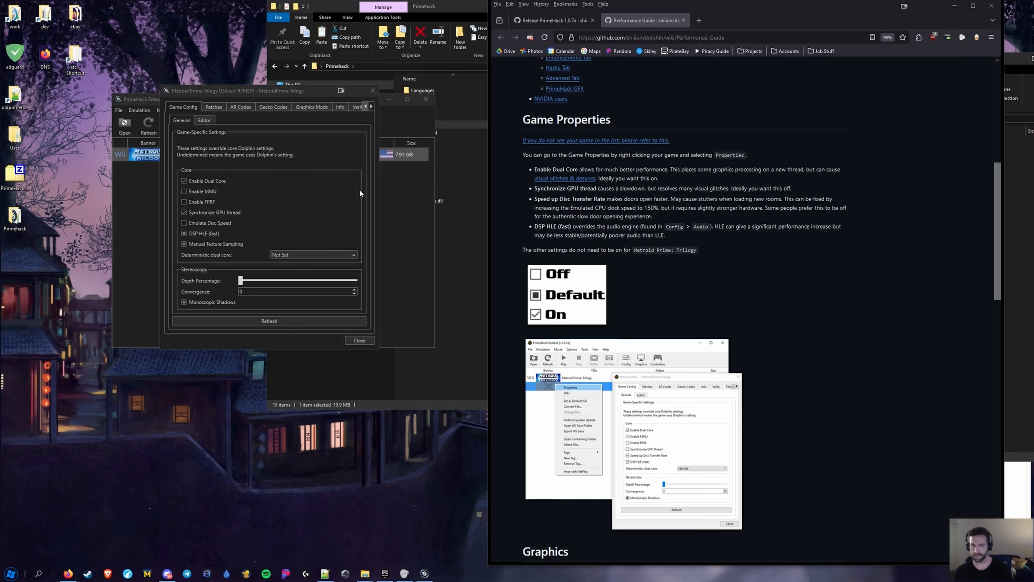
Widen the game's properties, browse Patches through Verify pages unchanged, then close them
{"action": "left_click_drag", "start_coordinate": [383, 200], "coordinate": [442, 203]}
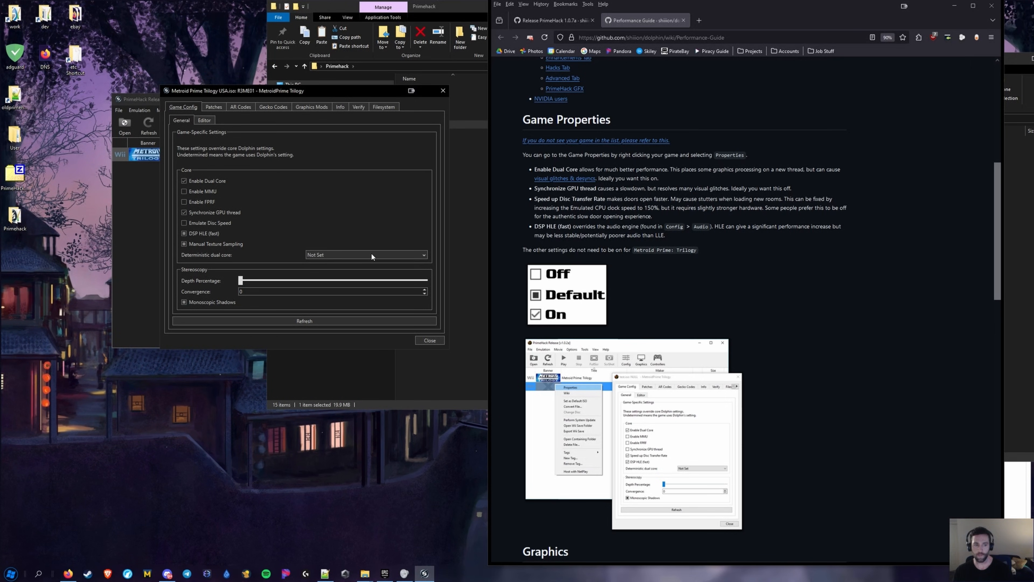
{"action": "left_click_drag", "start_coordinate": [534, 199], "coordinate": [653, 217]}
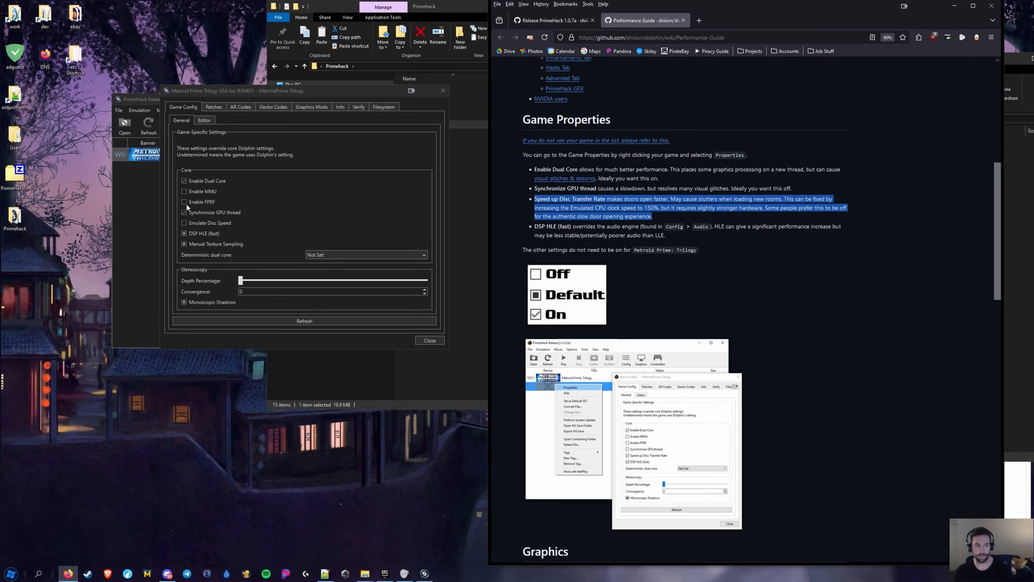
{"action": "left_click", "coordinate": [214, 105]}
{"action": "left_click", "coordinate": [252, 106]}
{"action": "left_click", "coordinate": [273, 107]}
{"action": "left_click", "coordinate": [312, 107]}
{"action": "left_click", "coordinate": [340, 106]}
{"action": "left_click", "coordinate": [383, 106]}
{"action": "left_click", "coordinate": [358, 106]}
{"action": "left_click", "coordinate": [430, 340]}
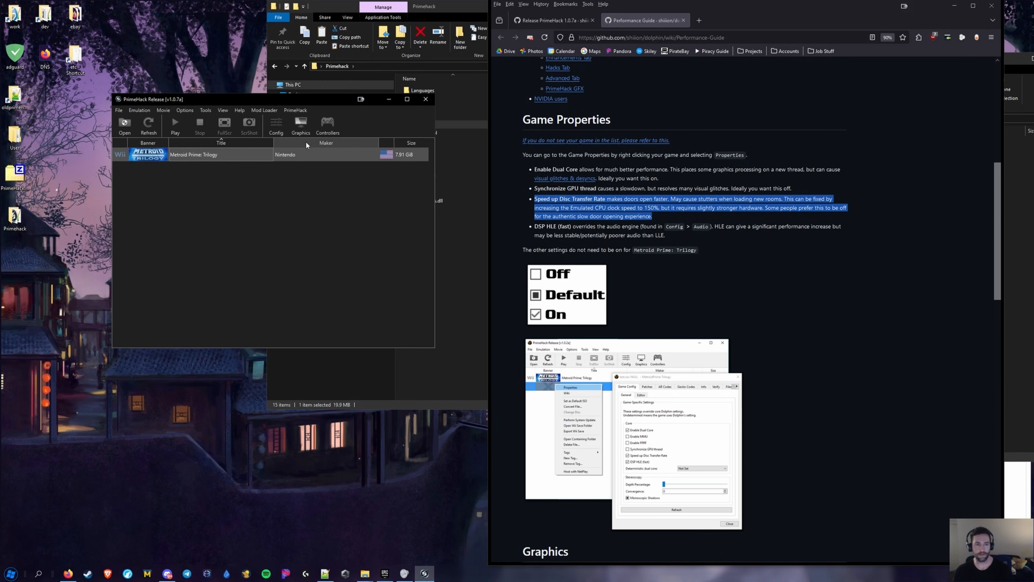
Open Config and browse the General, Interface, Audio, Paths and GameCube pages
{"action": "left_click", "coordinate": [274, 127]}
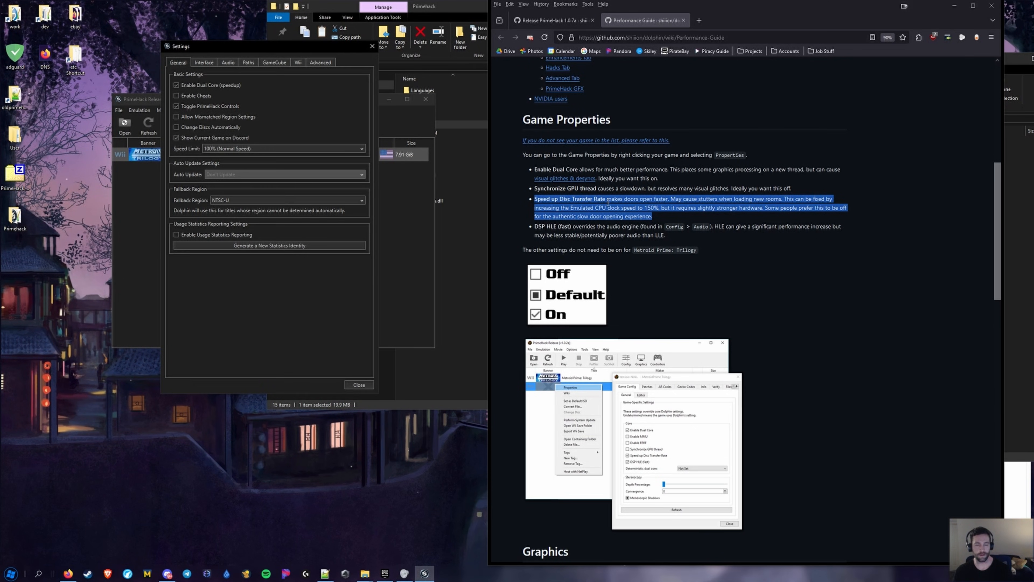
{"action": "scroll", "coordinate": [588, 326], "scroll_direction": "down", "scroll_amount": 4}
{"action": "scroll", "coordinate": [588, 326], "scroll_direction": "down", "scroll_amount": 1}
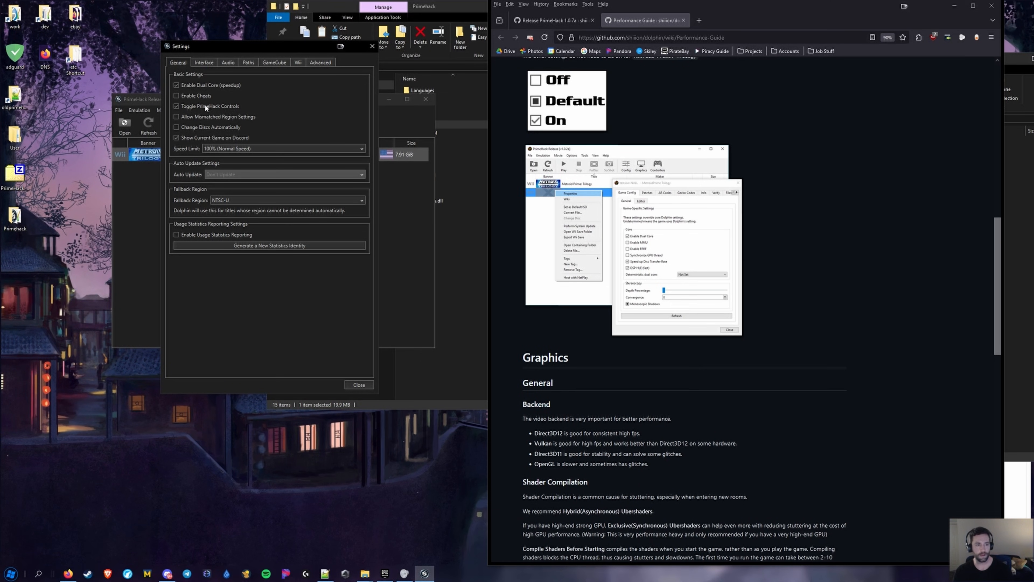
{"action": "left_click", "coordinate": [204, 62]}
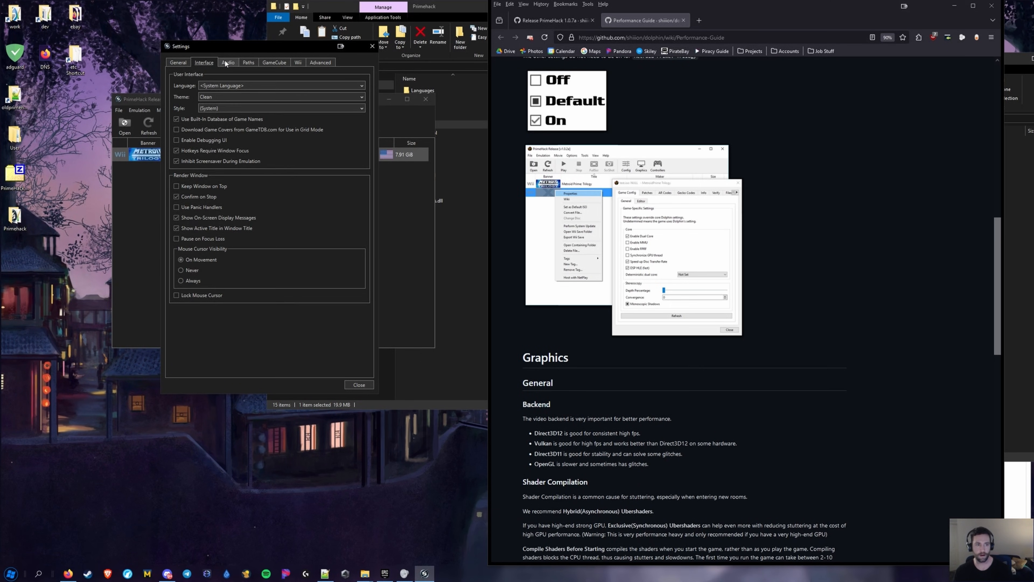
{"action": "left_click", "coordinate": [227, 63]}
{"action": "left_click", "coordinate": [255, 62]}
{"action": "left_click", "coordinate": [268, 62]}
Revisit Interface through GameCube, check Wii and Advanced, then close Config and open Graphics
{"action": "left_click", "coordinate": [204, 63]}
{"action": "left_click", "coordinate": [226, 62]}
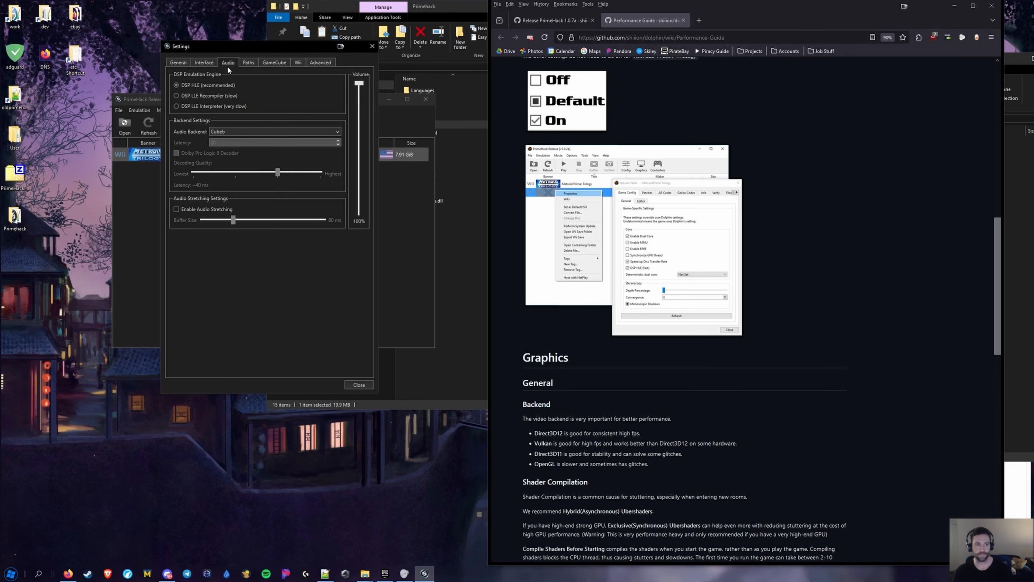
{"action": "left_click", "coordinate": [248, 63]}
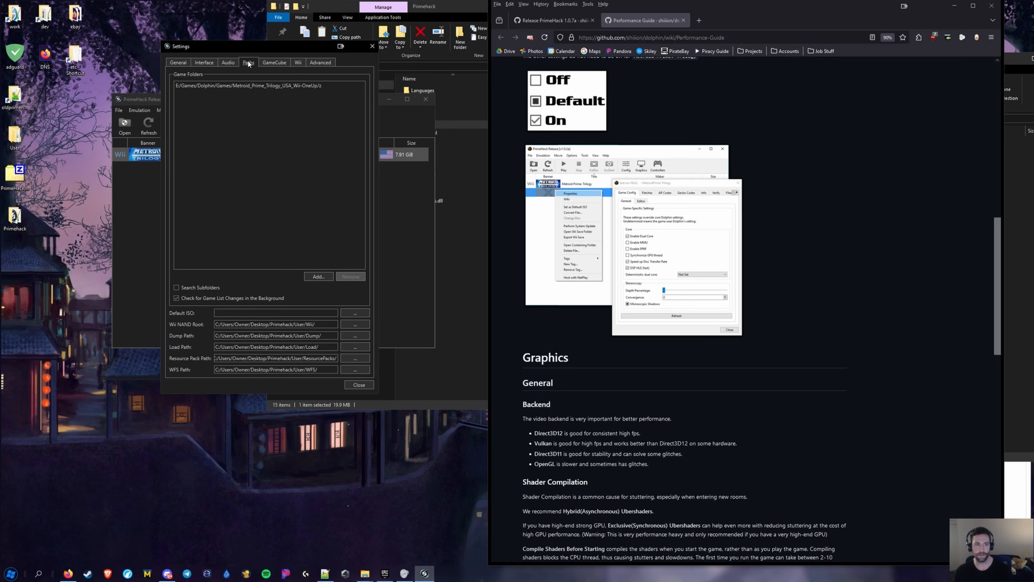
{"action": "left_click", "coordinate": [267, 61]}
{"action": "left_click", "coordinate": [297, 64]}
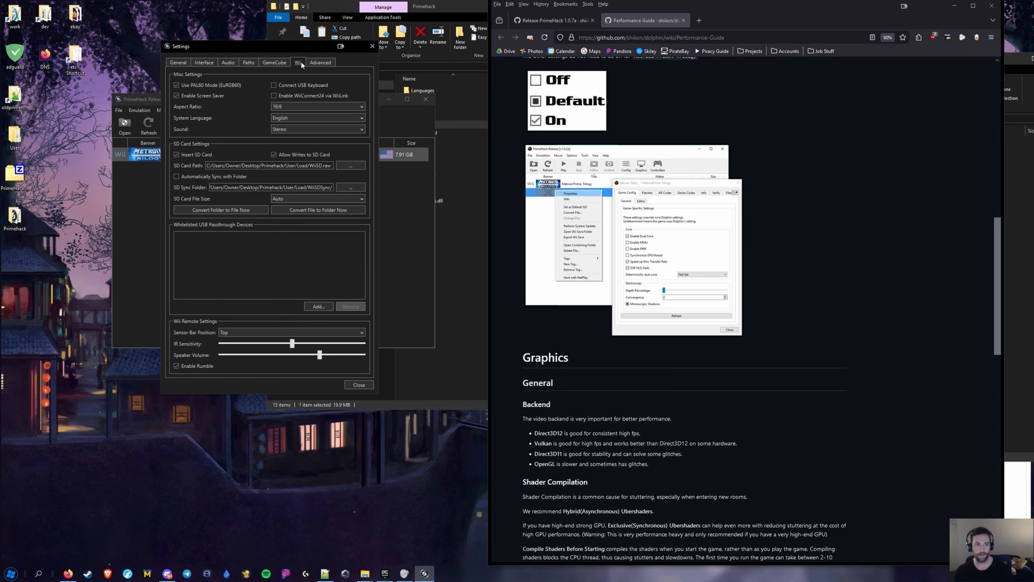
{"action": "left_click", "coordinate": [321, 63]}
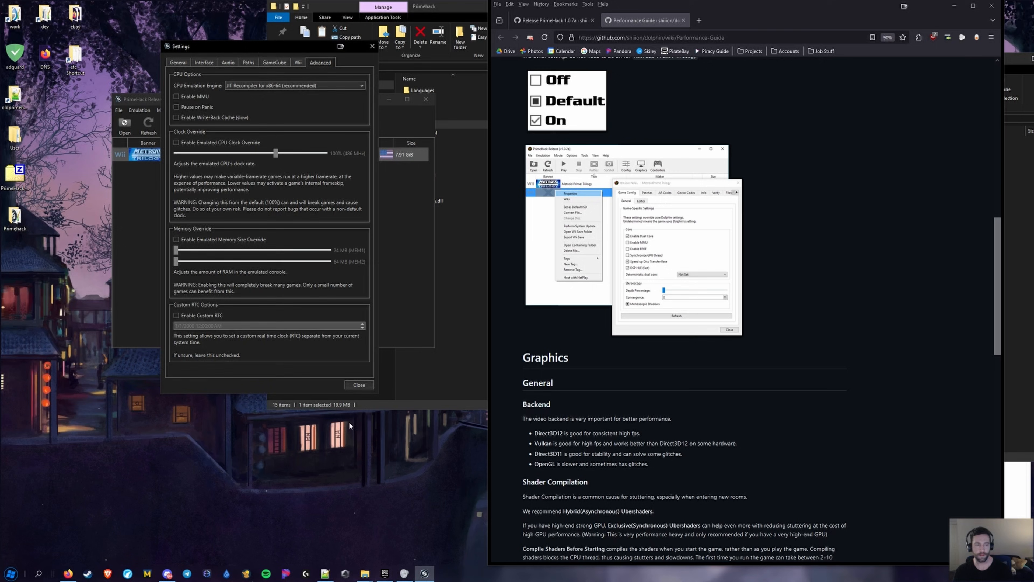
{"action": "left_click", "coordinate": [358, 385]}
{"action": "left_click", "coordinate": [300, 124]}
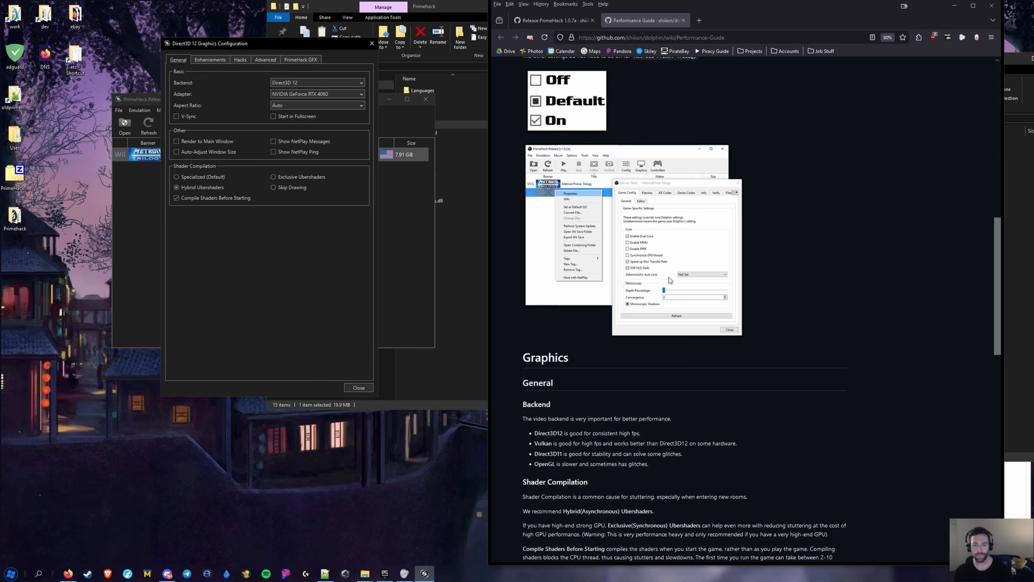
{"action": "scroll", "coordinate": [683, 303], "scroll_direction": "down", "scroll_amount": 5}
{"action": "left_click_drag", "start_coordinate": [667, 259], "coordinate": [530, 241]}
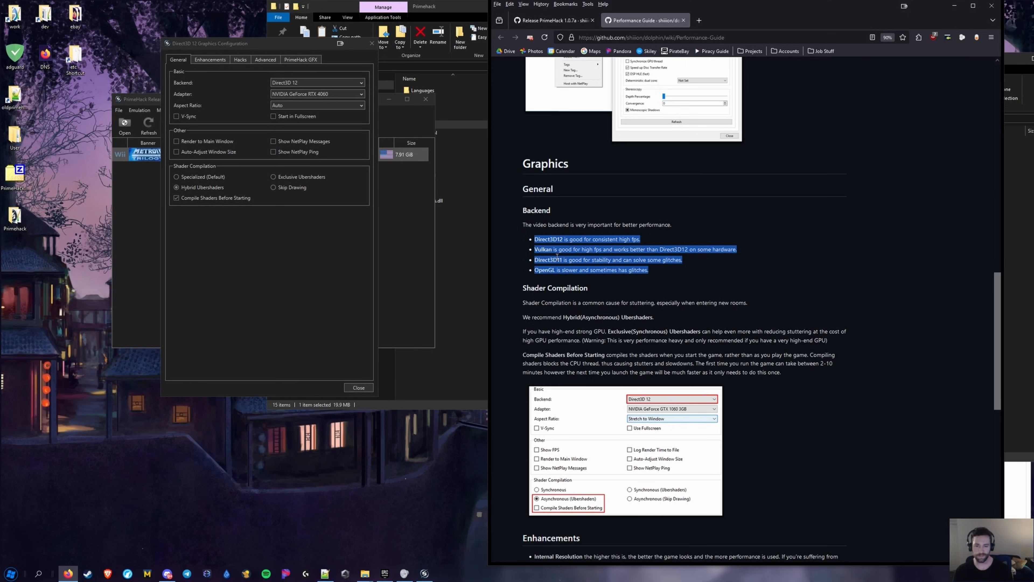
{"action": "left_click", "coordinate": [547, 252]}
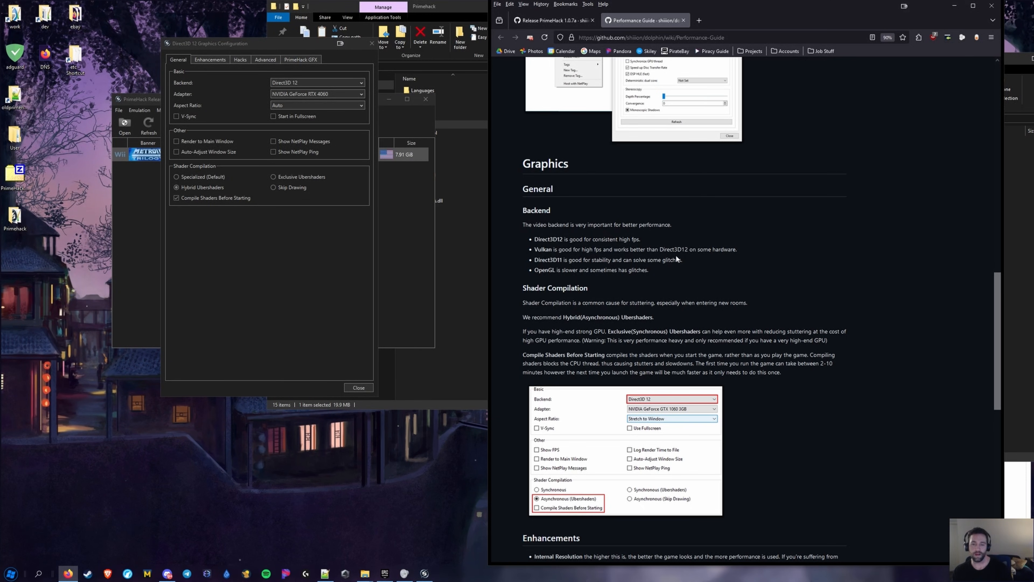
{"action": "left_click_drag", "start_coordinate": [688, 262], "coordinate": [537, 247]}
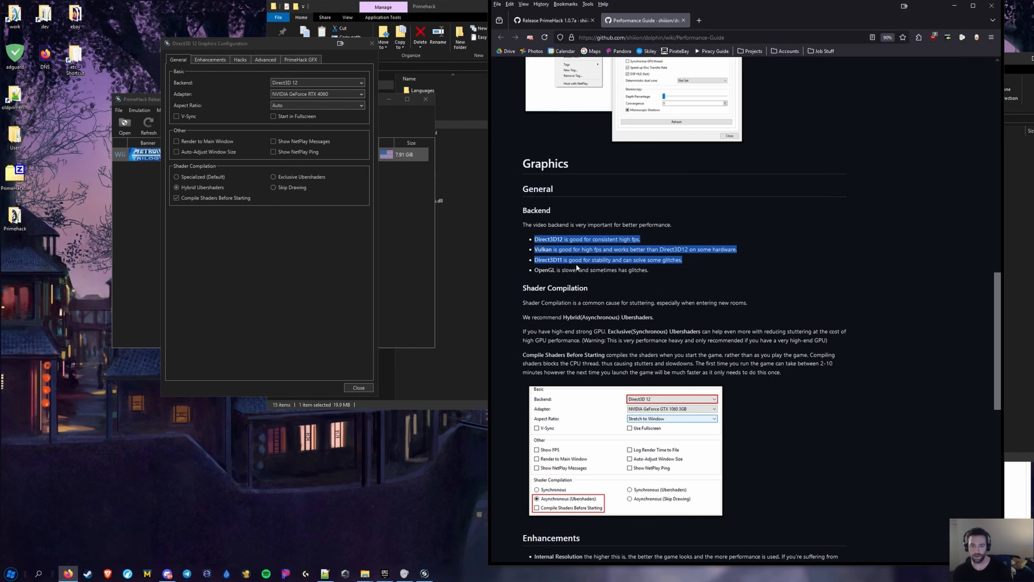
{"action": "left_click", "coordinate": [576, 237]}
{"action": "mouse_move", "coordinate": [294, 83]}
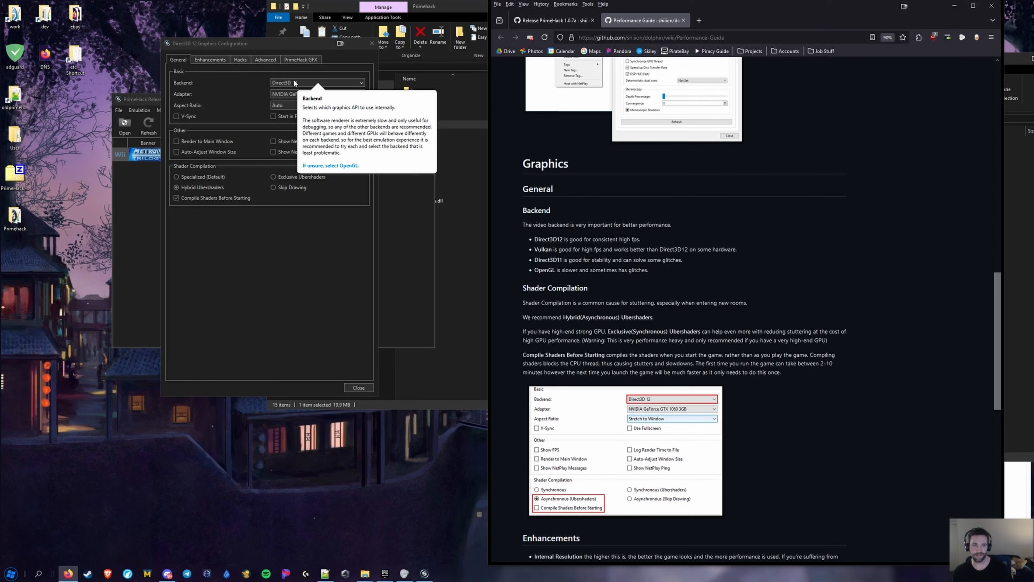
{"action": "left_click", "coordinate": [294, 83]}
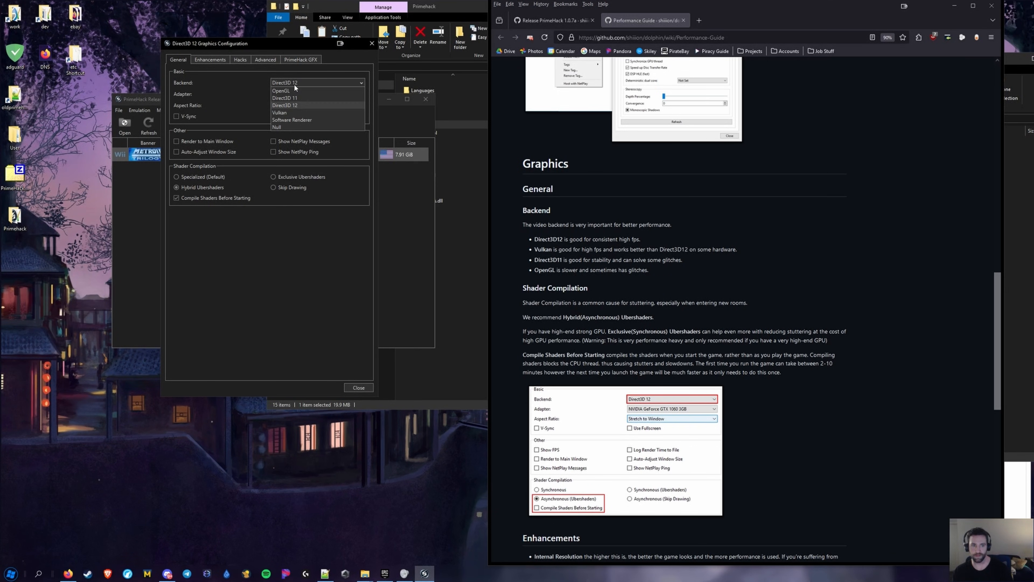
{"action": "left_click", "coordinate": [318, 279]}
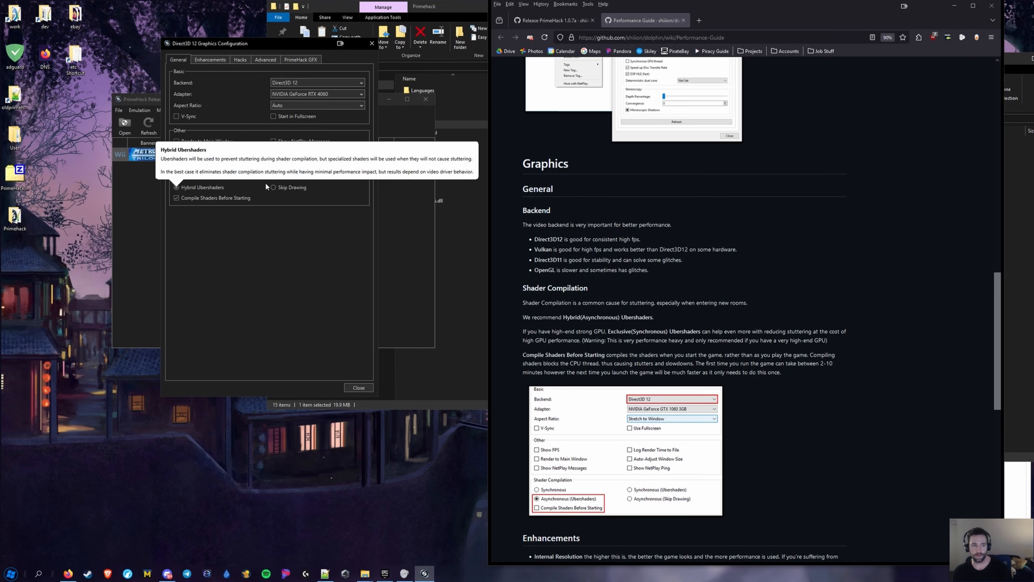
{"action": "mouse_move", "coordinate": [291, 178]}
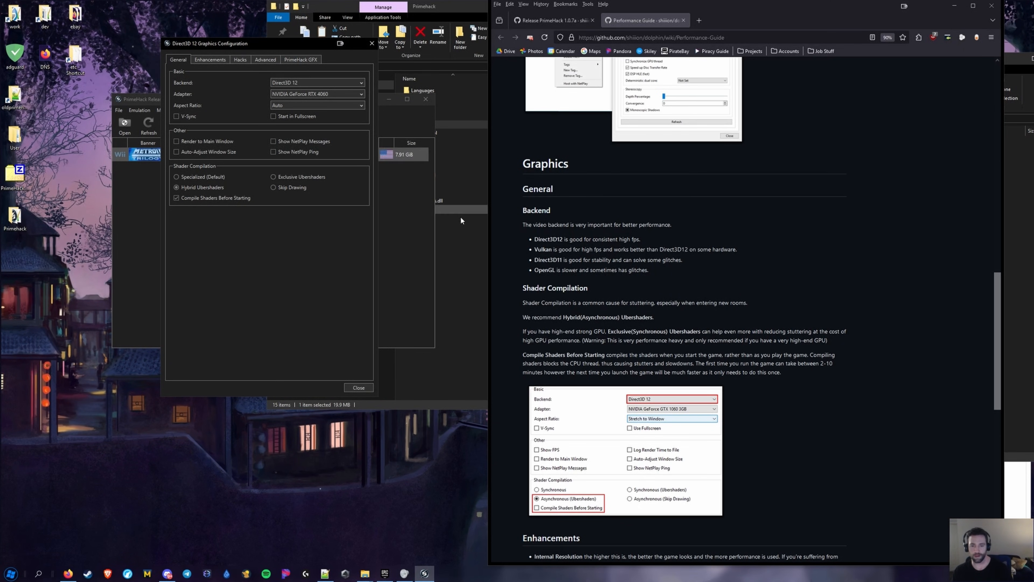
{"action": "scroll", "coordinate": [505, 220], "scroll_direction": "down", "scroll_amount": 2}
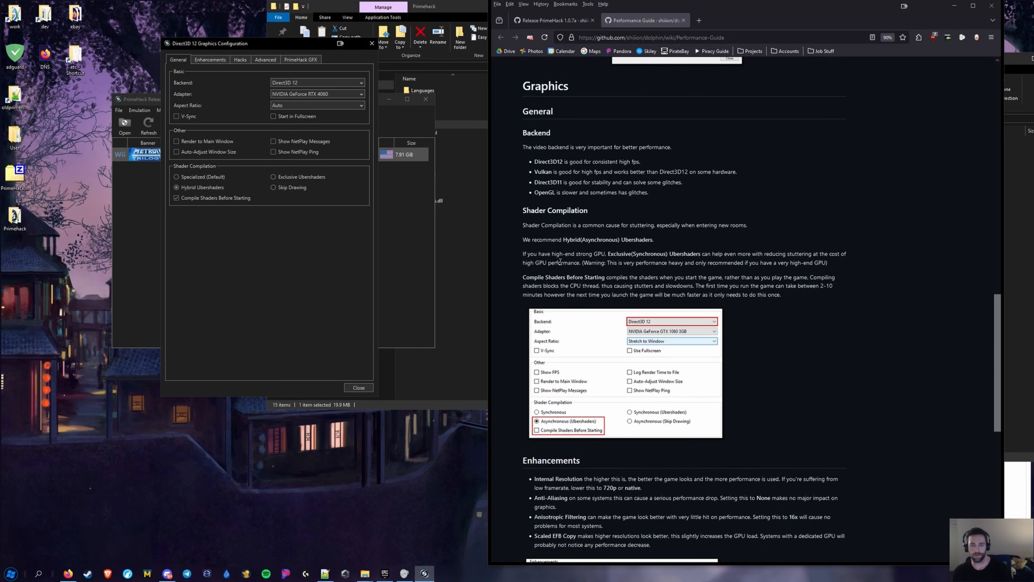
Read the Shader Compilation tooltips on the General tab, then switch to Enhancements
{"action": "mouse_move", "coordinate": [194, 189]}
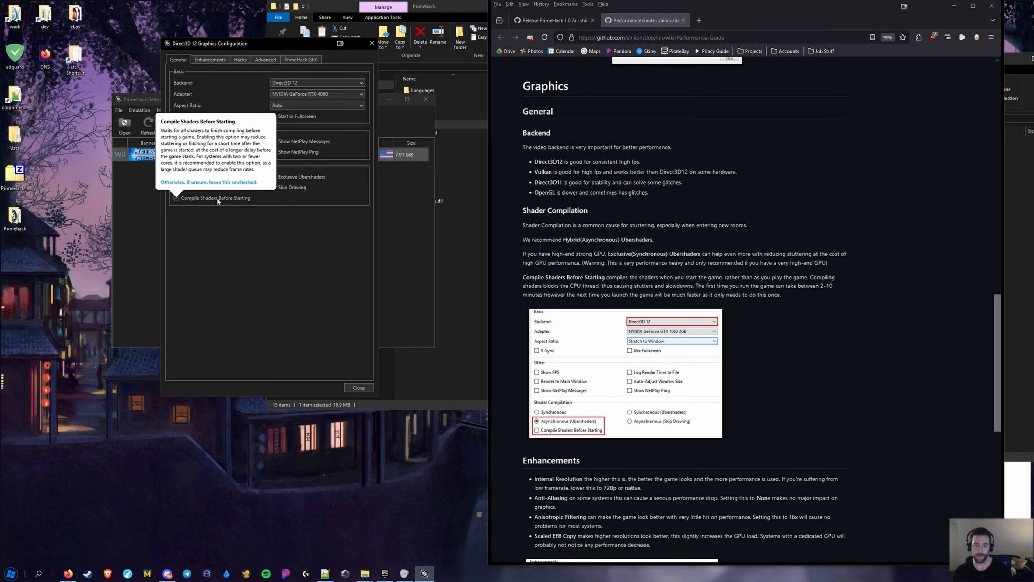
{"action": "scroll", "coordinate": [607, 262], "scroll_direction": "down", "scroll_amount": 2}
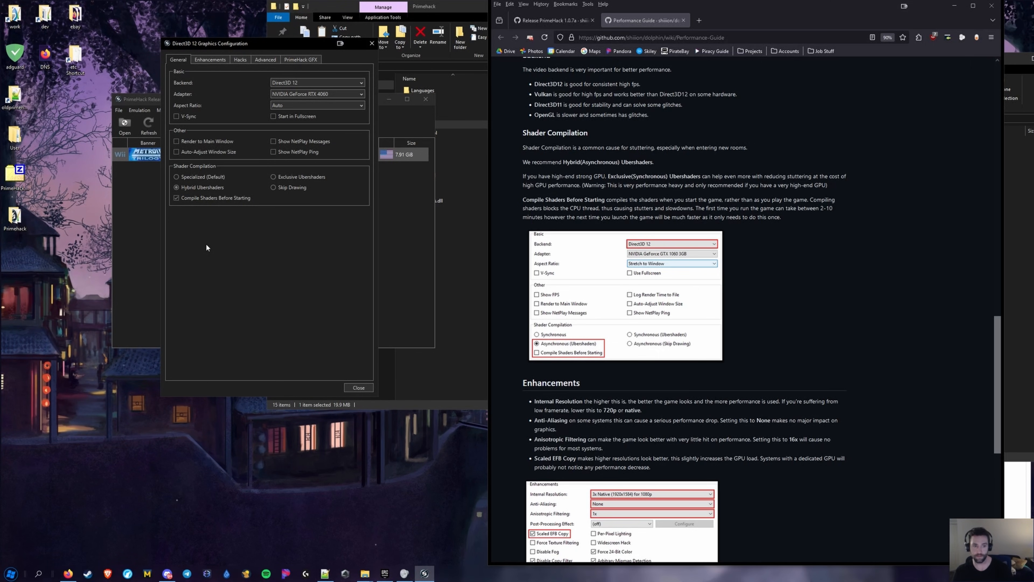
{"action": "scroll", "coordinate": [692, 285], "scroll_direction": "down", "scroll_amount": 3}
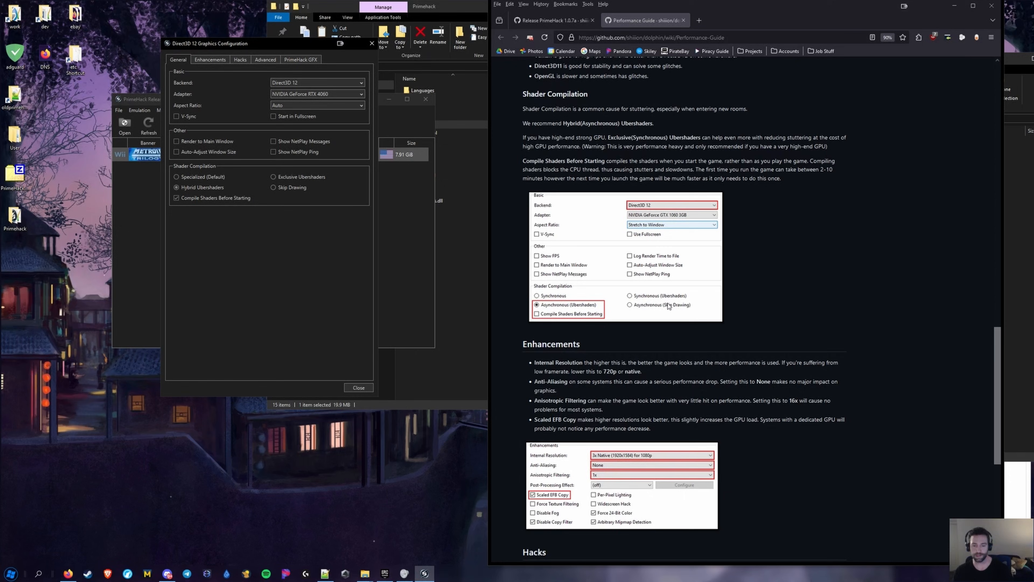
{"action": "left_click", "coordinate": [210, 59]}
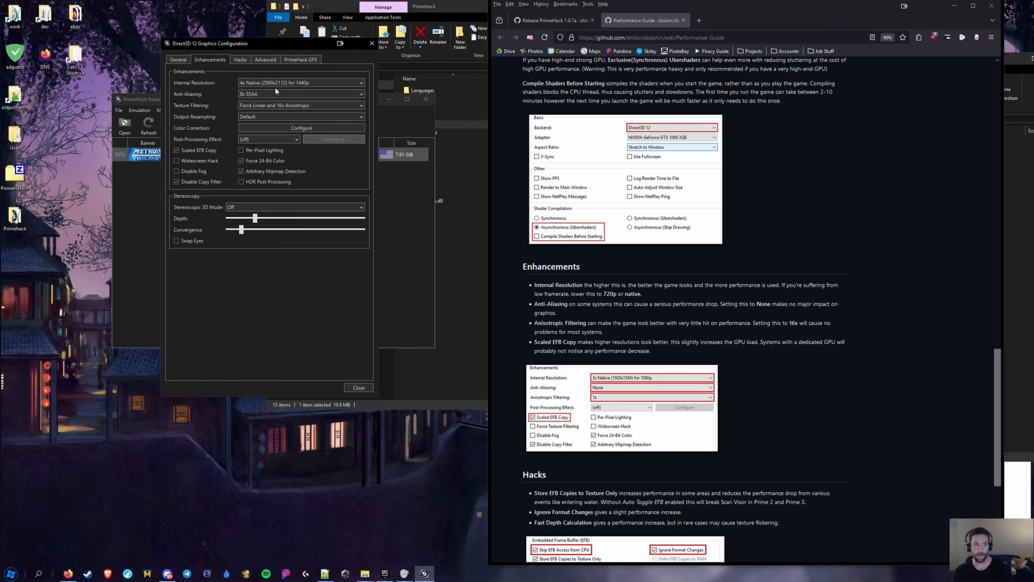
Confirm Internal Resolution stays at 4x Native (1440p) and anti-aliasing at 8x SSAA
{"action": "scroll", "coordinate": [563, 176], "scroll_direction": "down", "scroll_amount": 1}
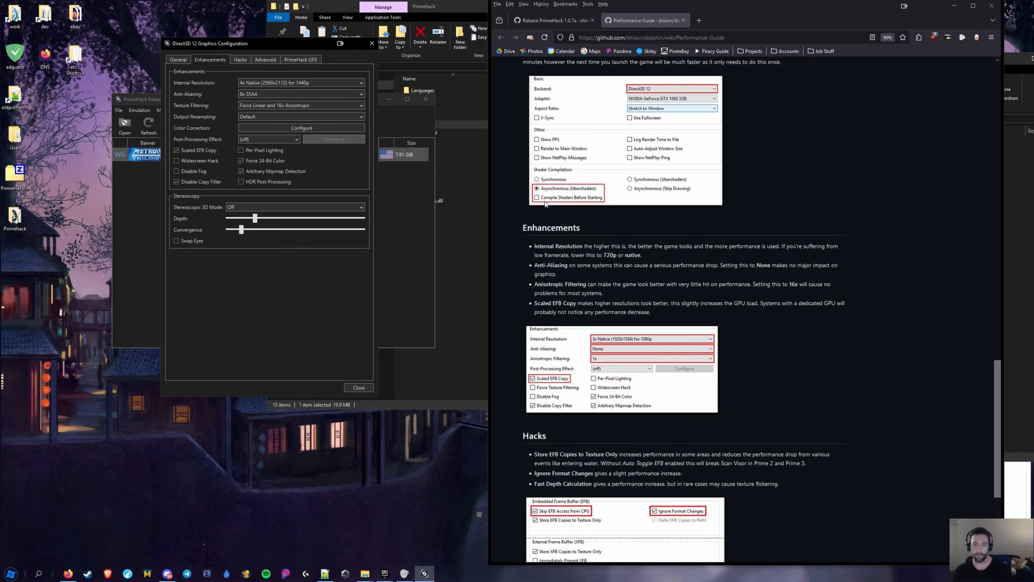
{"action": "left_click", "coordinate": [271, 83]}
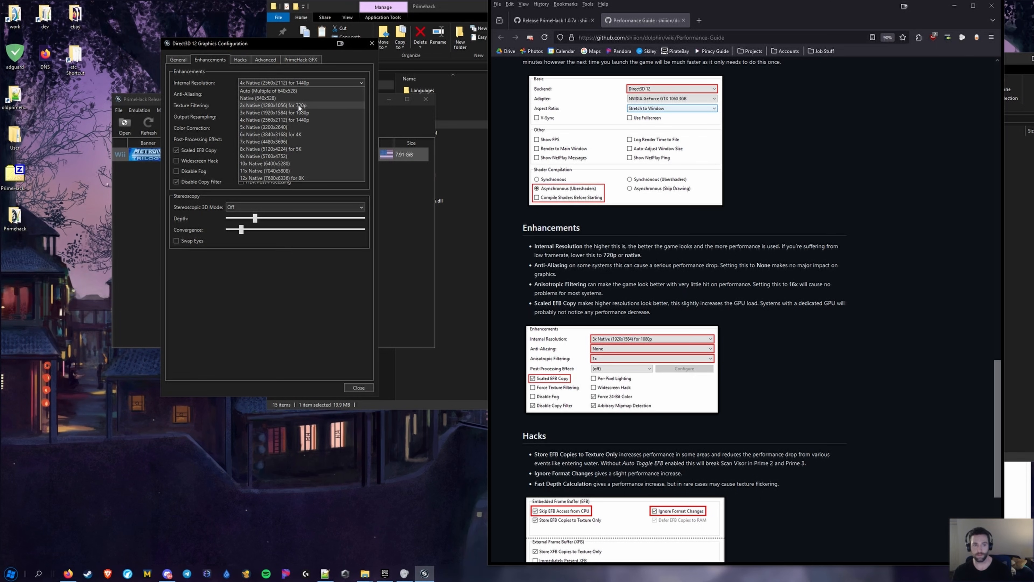
{"action": "left_click", "coordinate": [299, 118]}
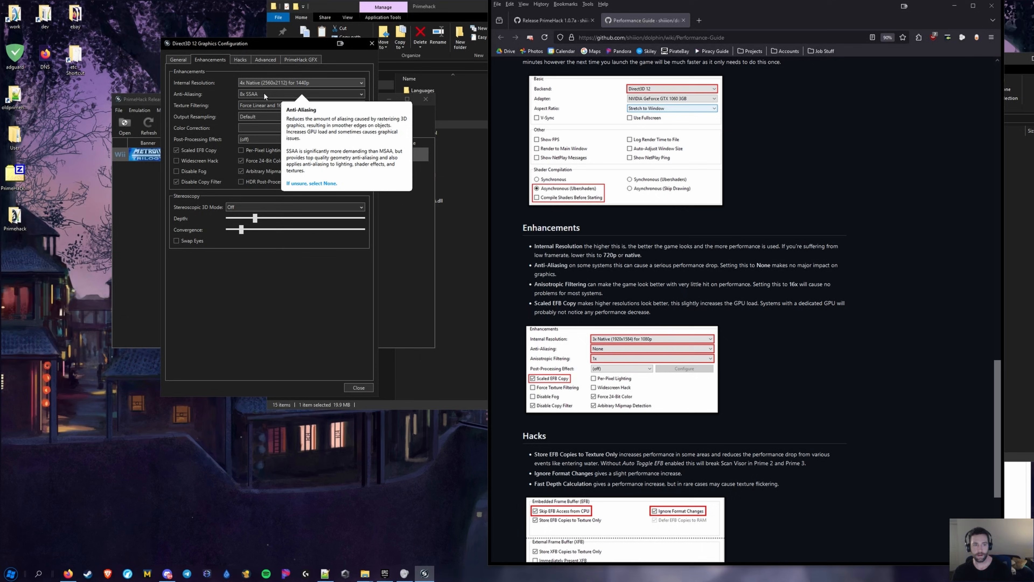
{"action": "scroll", "coordinate": [537, 258], "scroll_direction": "down", "scroll_amount": 1}
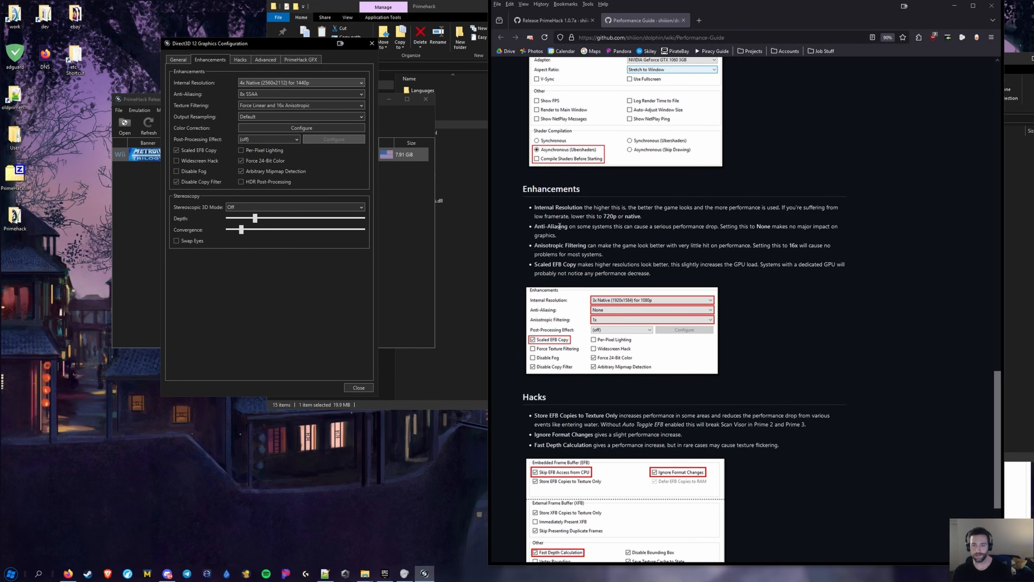
{"action": "mouse_move", "coordinate": [260, 94]}
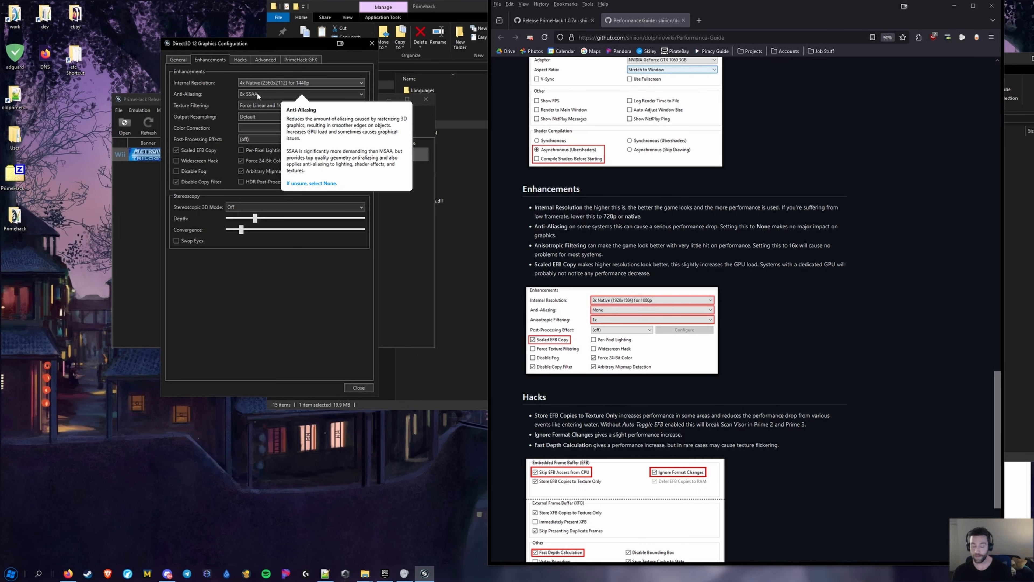
{"action": "left_click", "coordinate": [260, 93]}
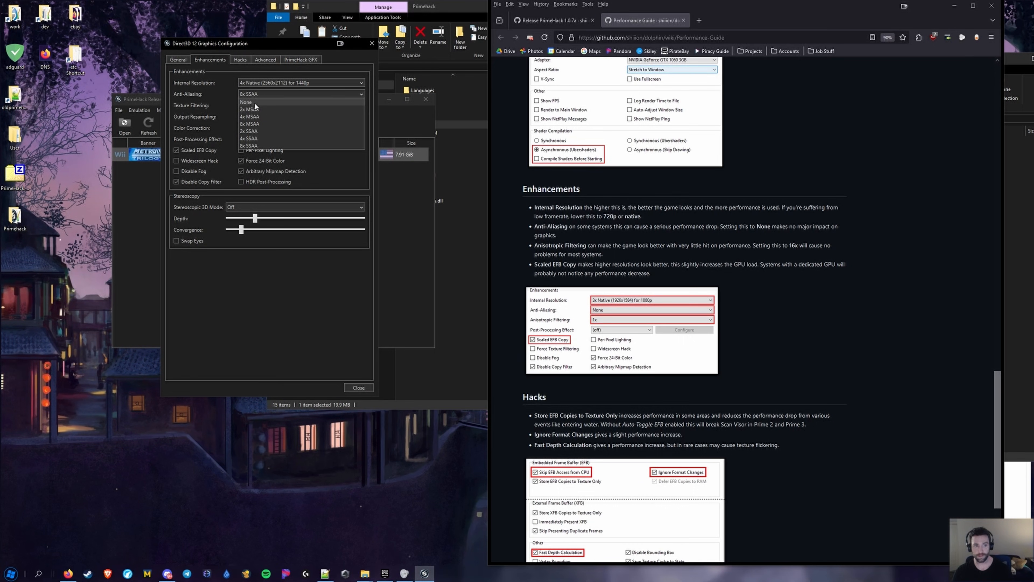
{"action": "left_click", "coordinate": [211, 112]}
Check the Texture Filtering choices without changing them, then move on to Hacks
{"action": "left_click", "coordinate": [301, 105]}
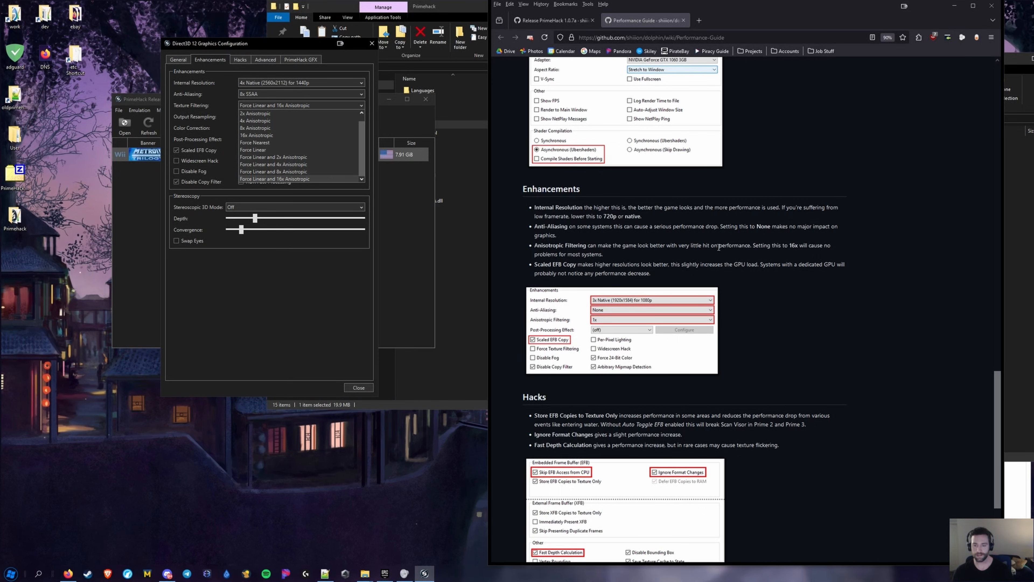
{"action": "scroll", "coordinate": [269, 177], "scroll_direction": "up", "scroll_amount": 1}
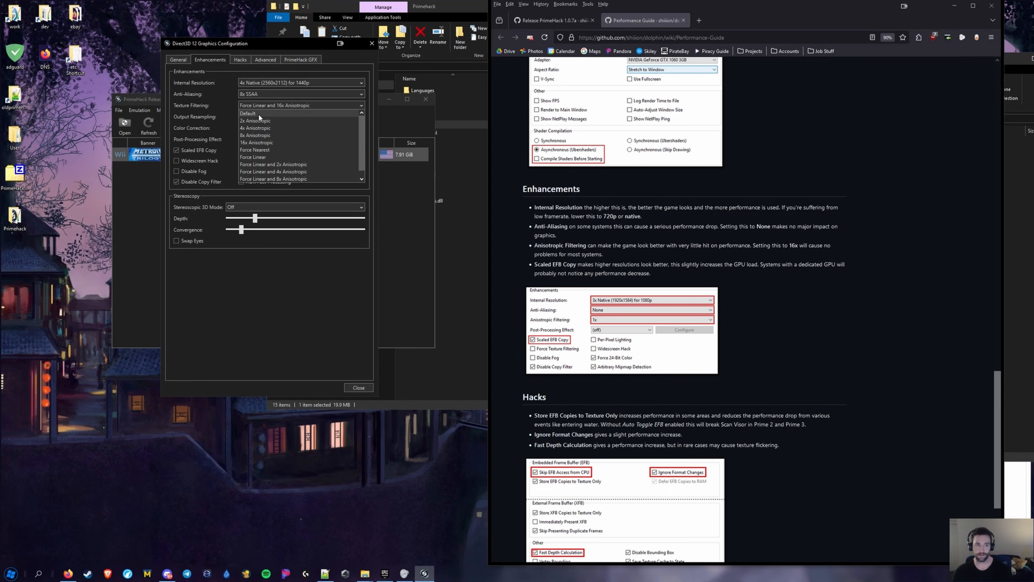
{"action": "left_click", "coordinate": [253, 93]}
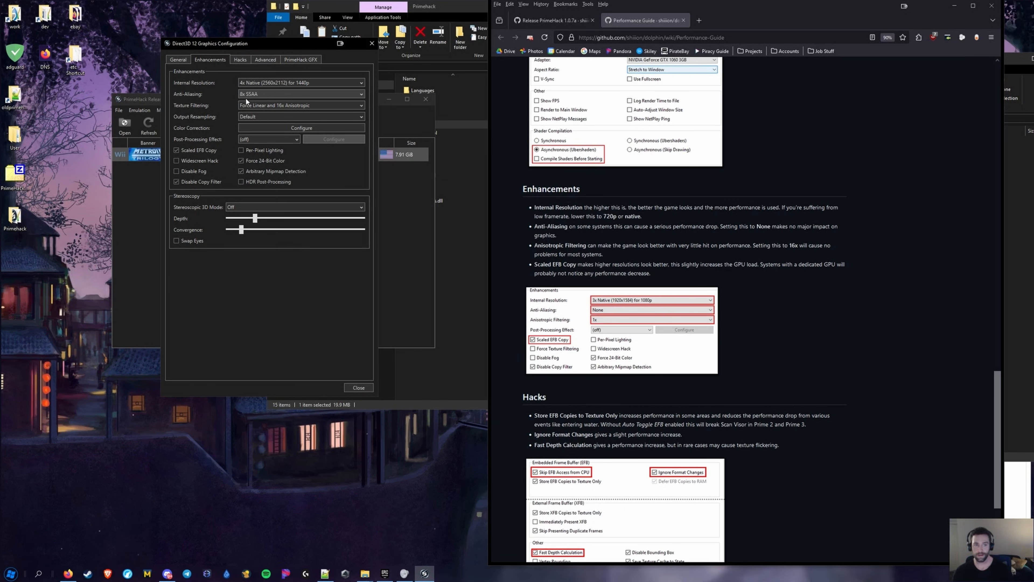
{"action": "left_click", "coordinate": [264, 104]}
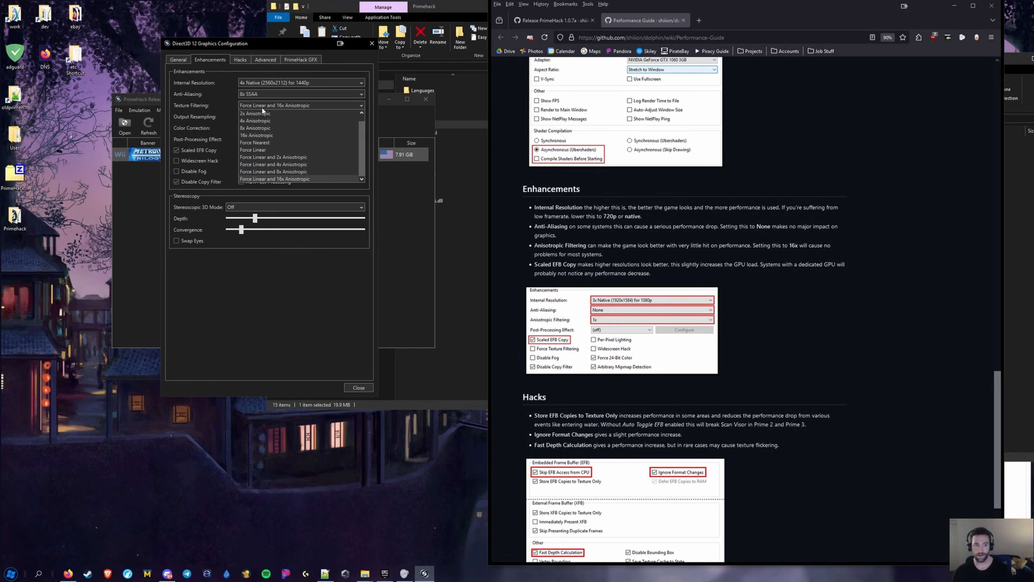
{"action": "left_click", "coordinate": [223, 118]}
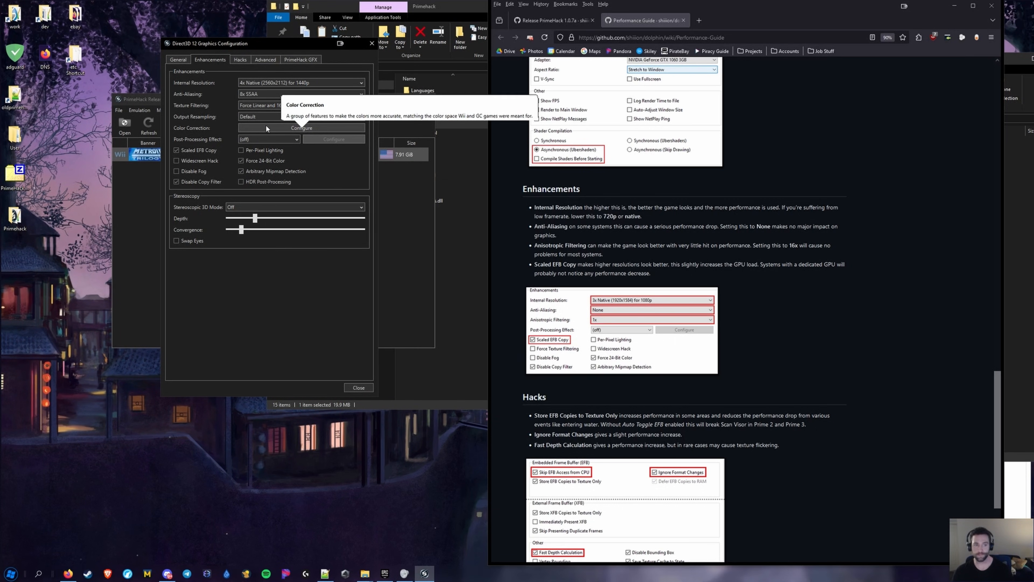
{"action": "mouse_move", "coordinate": [196, 151]}
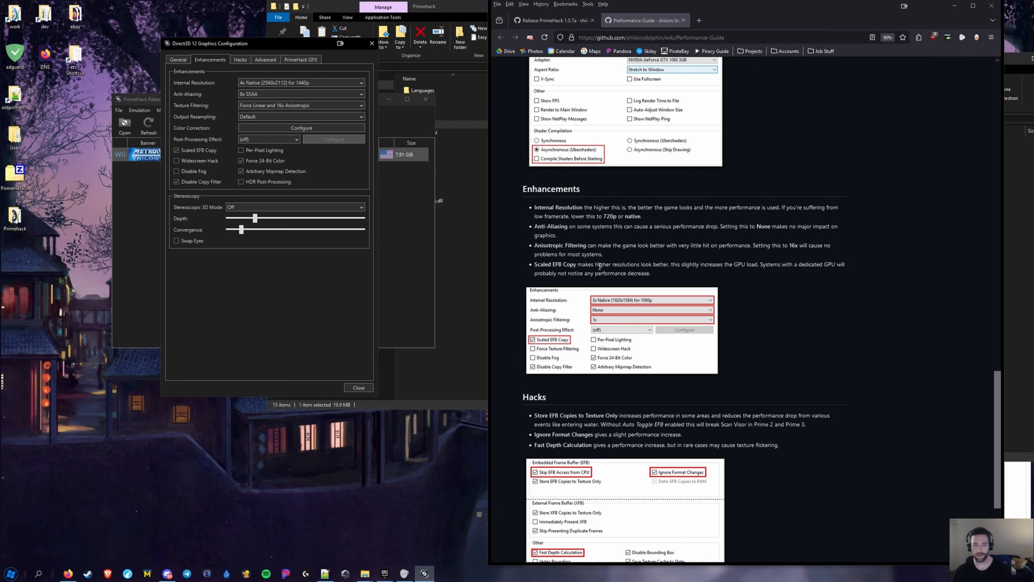
{"action": "scroll", "coordinate": [531, 270], "scroll_direction": "down", "scroll_amount": 4}
{"action": "left_click", "coordinate": [240, 59]}
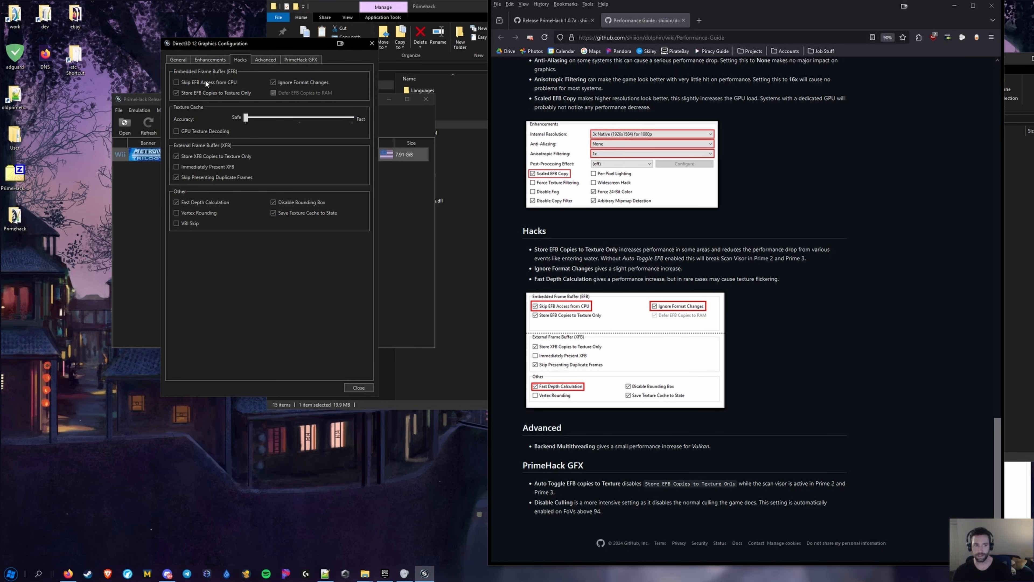
{"action": "mouse_move", "coordinate": [205, 82]}
{"action": "scroll", "coordinate": [575, 276], "scroll_direction": "up", "scroll_amount": 10}
{"action": "scroll", "coordinate": [590, 268], "scroll_direction": "up", "scroll_amount": 4}
{"action": "scroll", "coordinate": [594, 245], "scroll_direction": "up", "scroll_amount": 4}
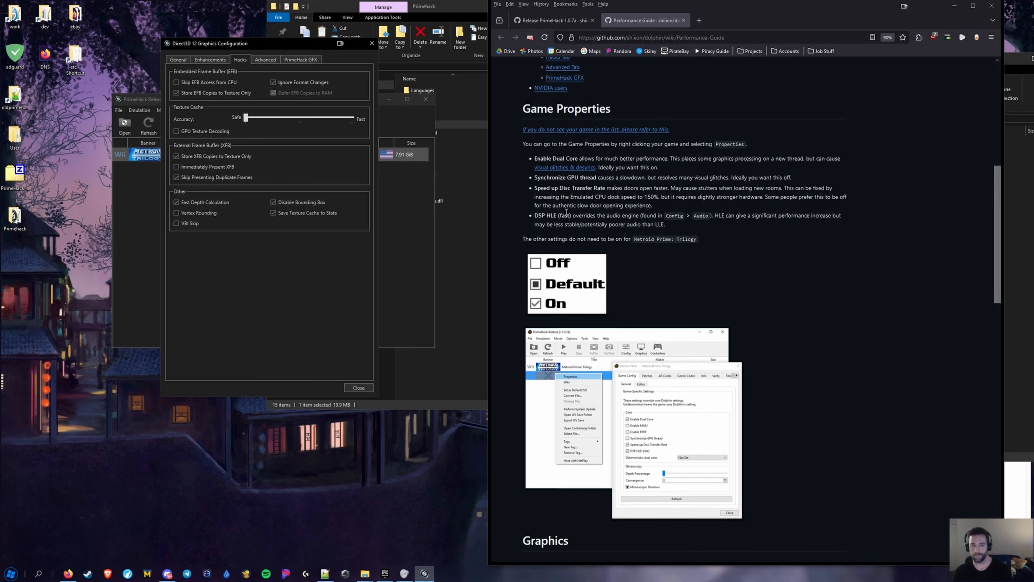
{"action": "left_click", "coordinate": [618, 188]}
{"action": "left_click_drag", "start_coordinate": [601, 187], "coordinate": [513, 187]}
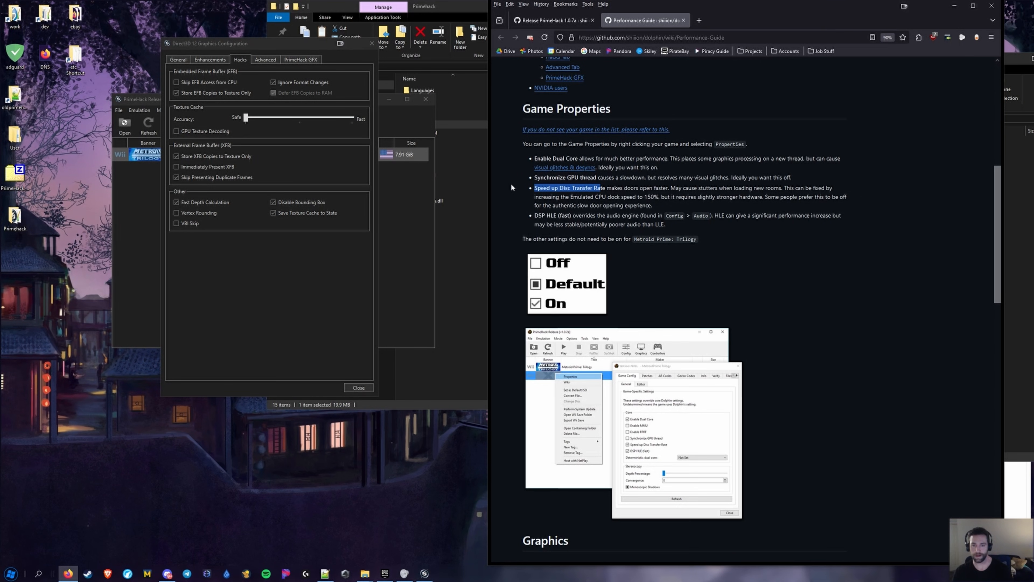
{"action": "left_click_drag", "start_coordinate": [651, 206], "coordinate": [542, 188]}
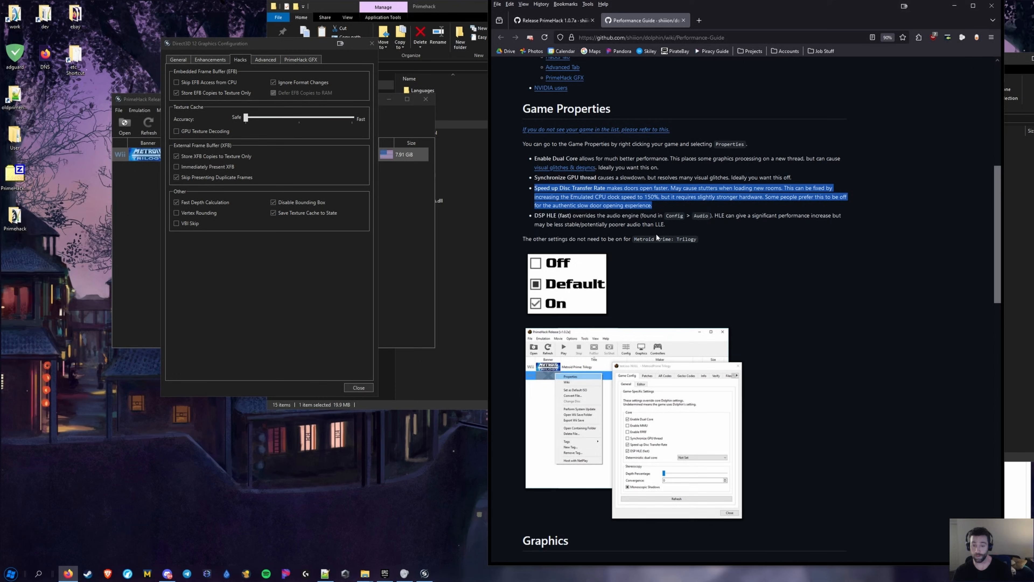
{"action": "scroll", "coordinate": [657, 231], "scroll_direction": "down", "scroll_amount": 1}
{"action": "scroll", "coordinate": [654, 227], "scroll_direction": "down", "scroll_amount": 5}
{"action": "scroll", "coordinate": [654, 227], "scroll_direction": "down", "scroll_amount": 6}
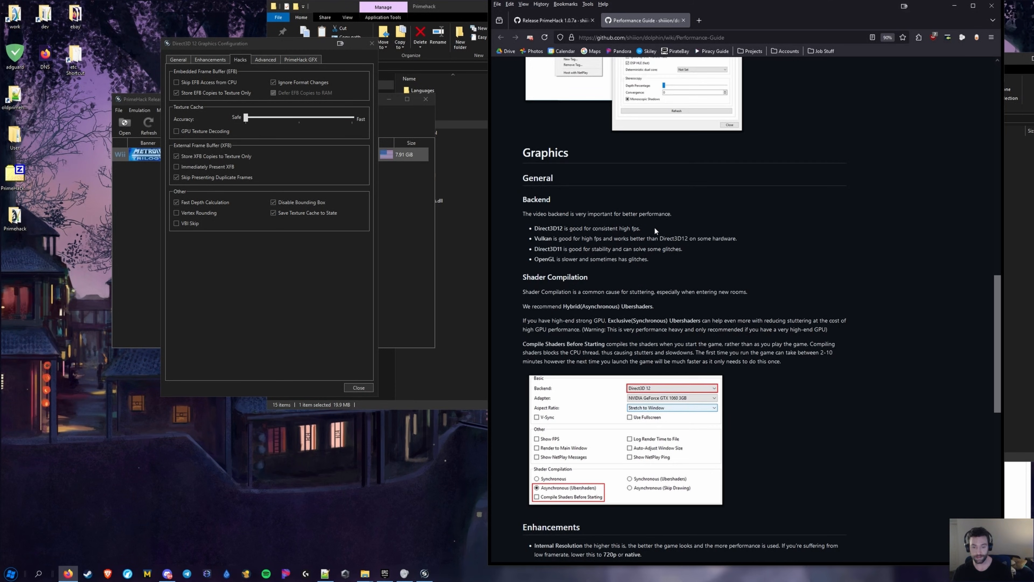
{"action": "scroll", "coordinate": [531, 296], "scroll_direction": "down", "scroll_amount": 3}
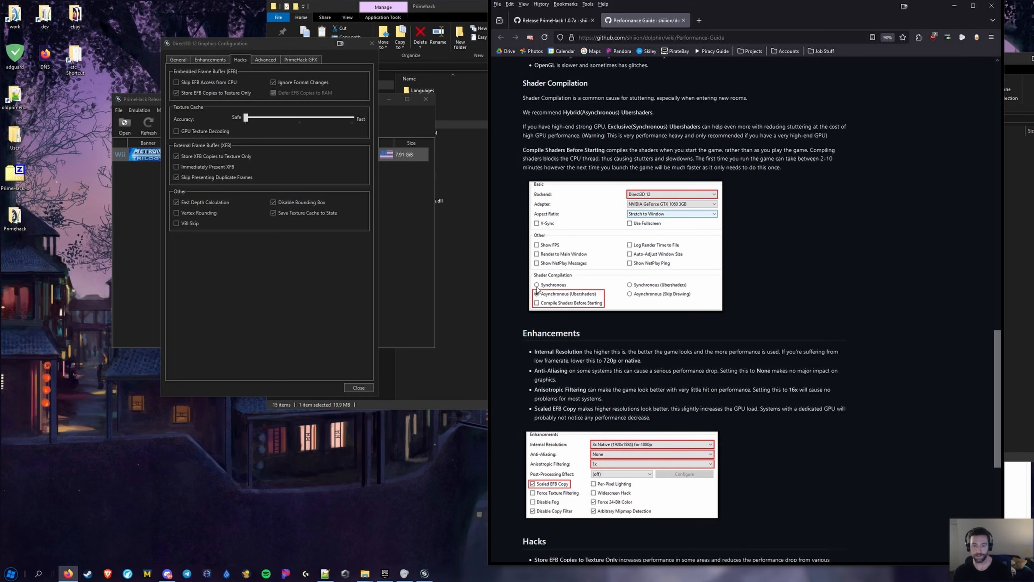
{"action": "scroll", "coordinate": [599, 280], "scroll_direction": "up", "scroll_amount": 4}
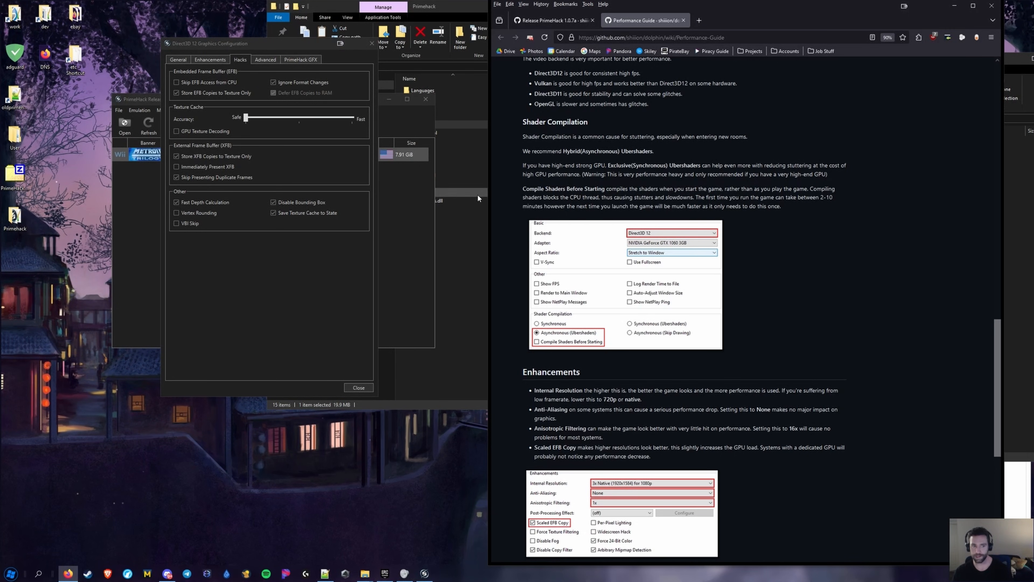
{"action": "scroll", "coordinate": [673, 224], "scroll_direction": "down", "scroll_amount": 6}
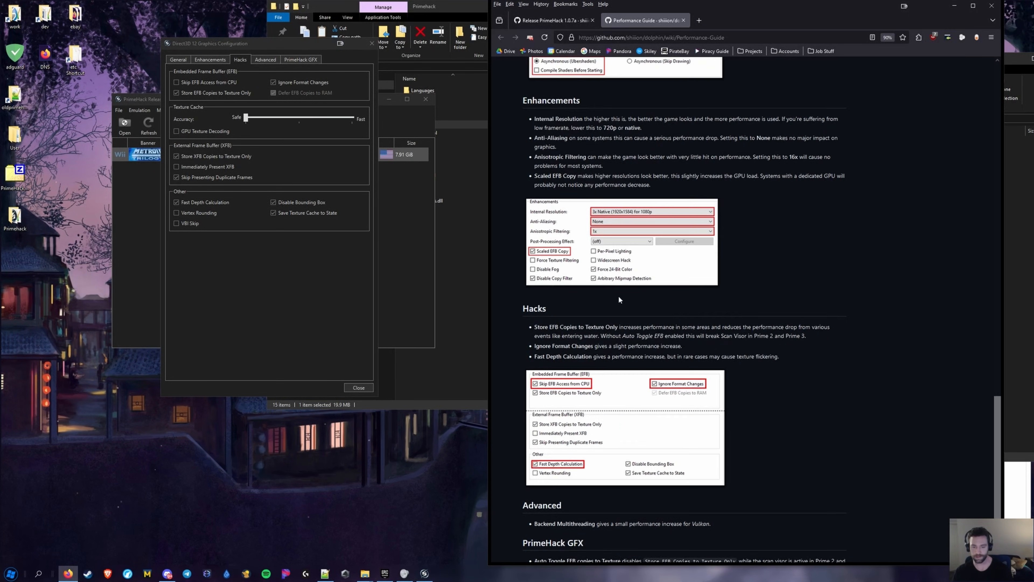
Open the Advanced graphics page, glance back at Hacks, and review Load/Prefetch Custom Textures
{"action": "left_click", "coordinate": [257, 60]}
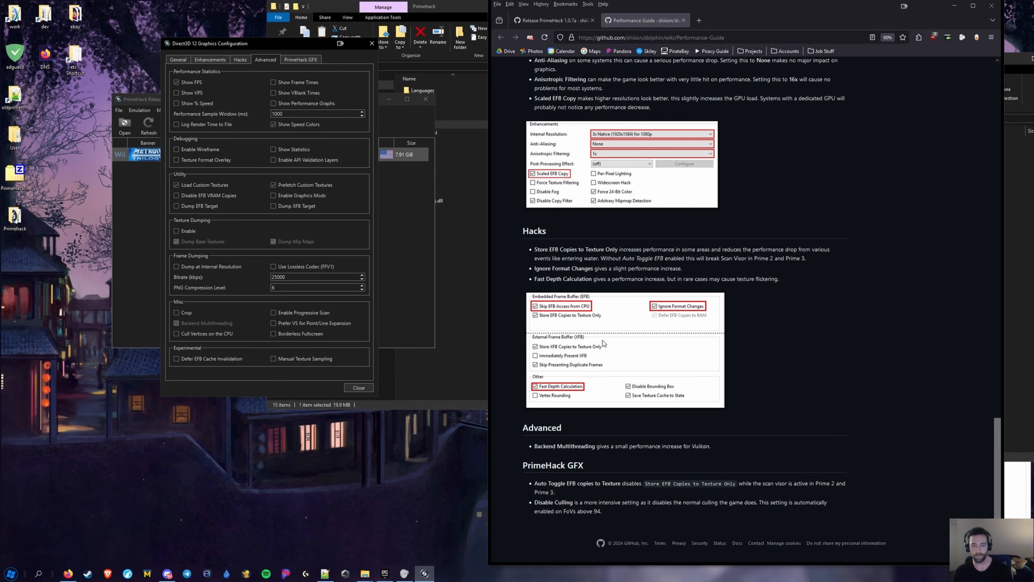
{"action": "left_click", "coordinate": [240, 60]}
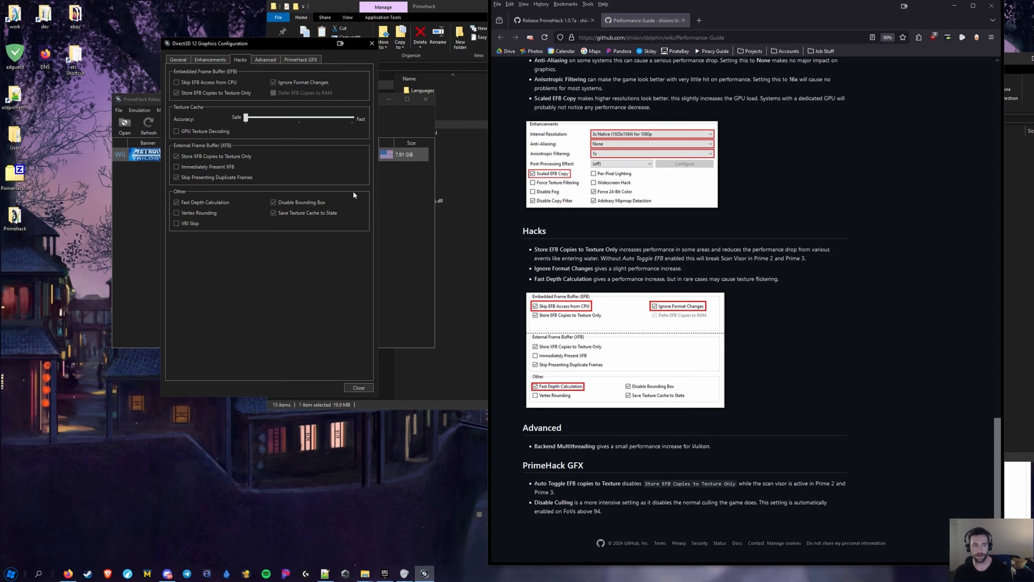
{"action": "mouse_move", "coordinate": [214, 165]}
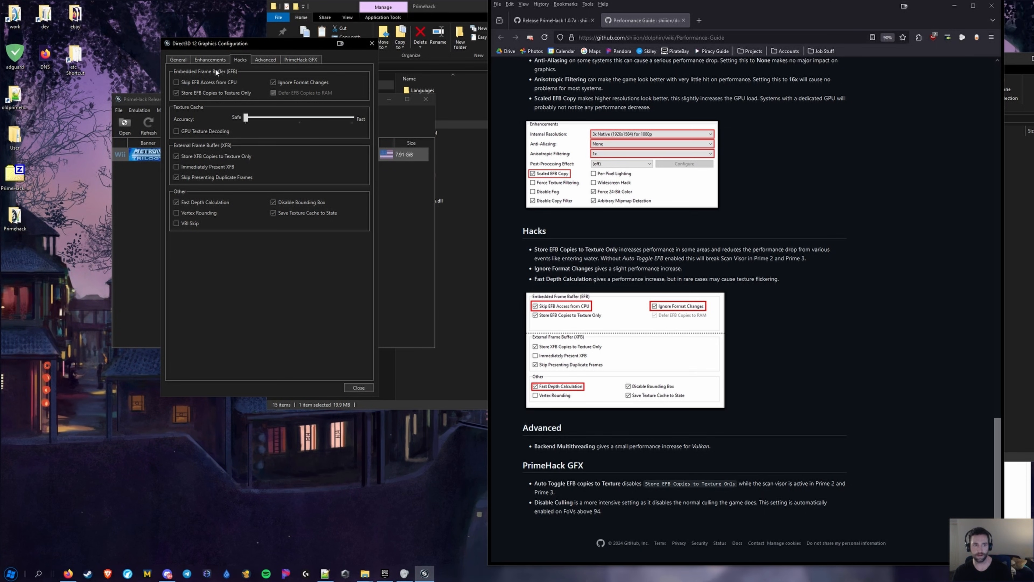
{"action": "left_click", "coordinate": [266, 59]}
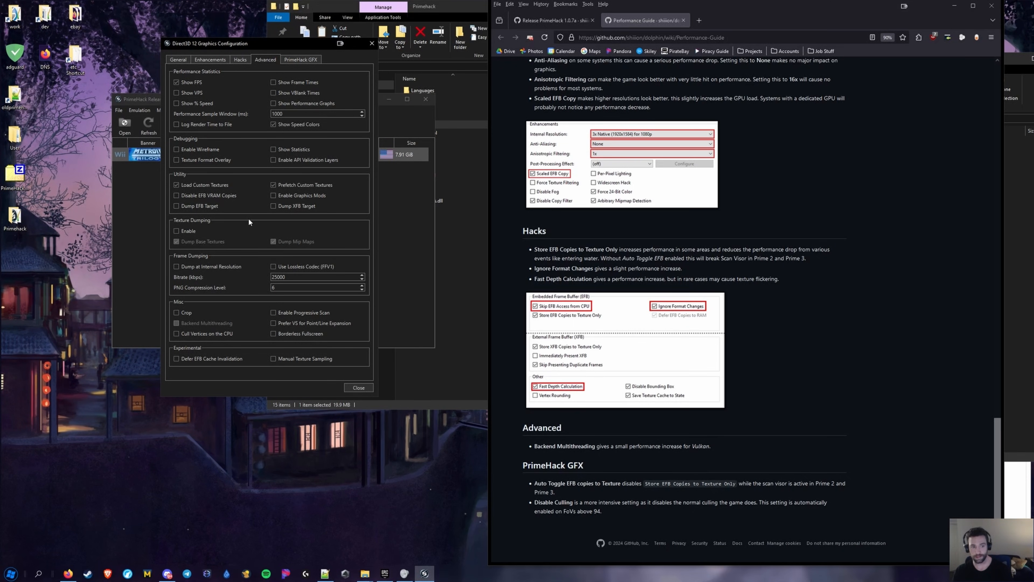
{"action": "mouse_move", "coordinate": [191, 184]}
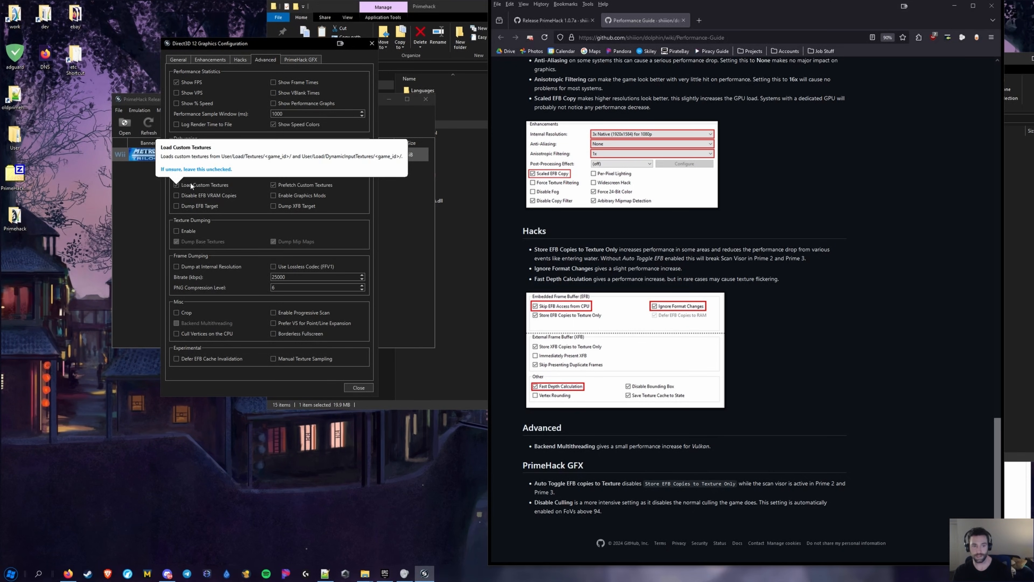
{"action": "mouse_move", "coordinate": [284, 183]}
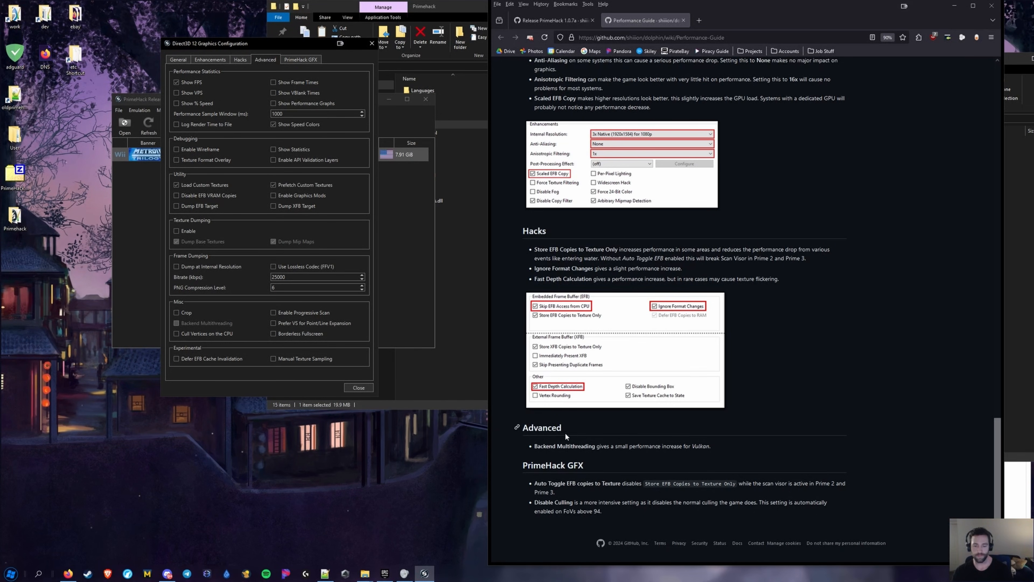
Check the Backend list keeping Direct3D 12, review Advanced options, and finish on PrimeHack GFX
{"action": "left_click", "coordinate": [178, 60]}
{"action": "left_click", "coordinate": [294, 83]}
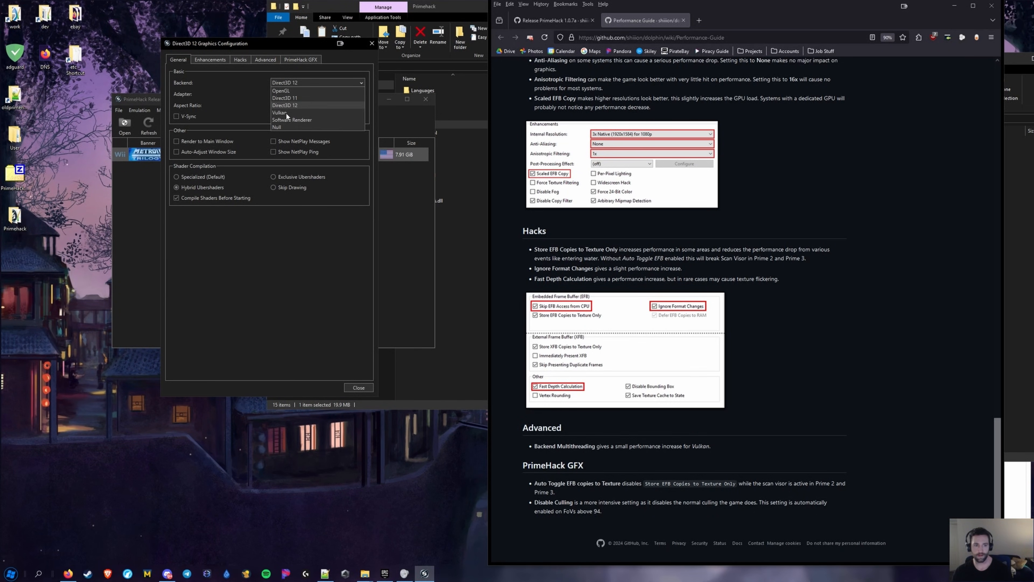
{"action": "left_click", "coordinate": [294, 60]}
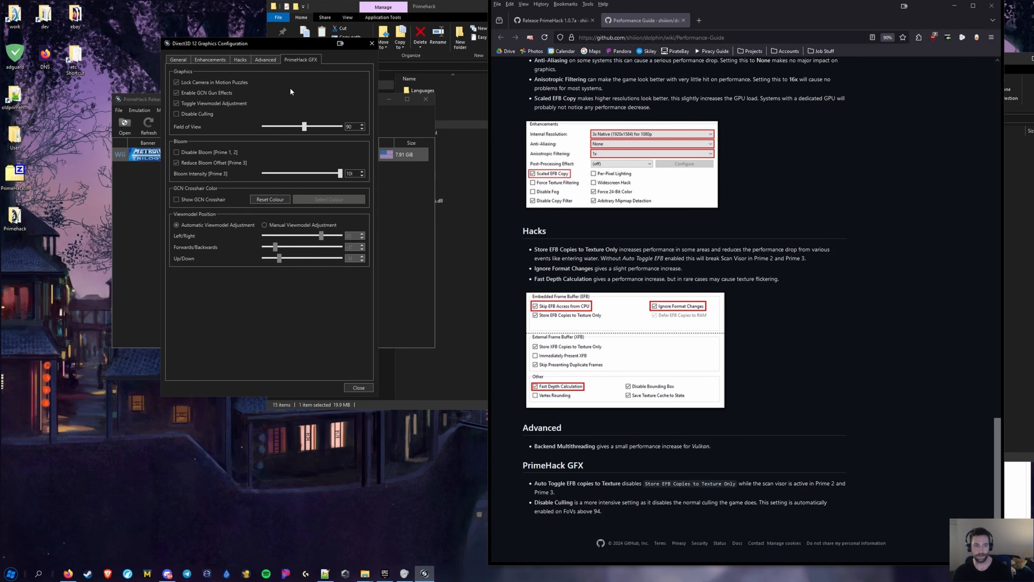
{"action": "left_click", "coordinate": [265, 58]}
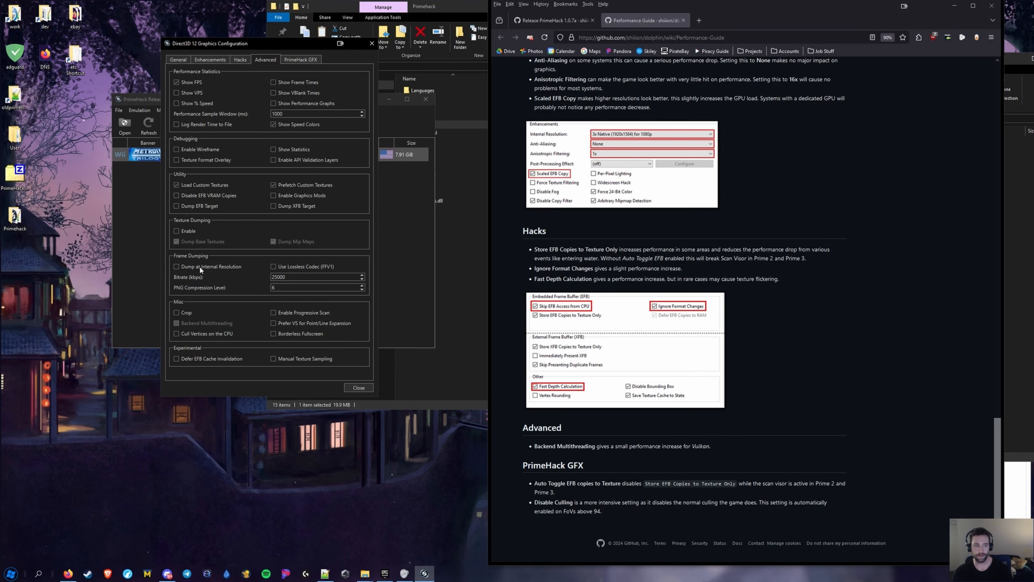
{"action": "mouse_move", "coordinate": [193, 325]}
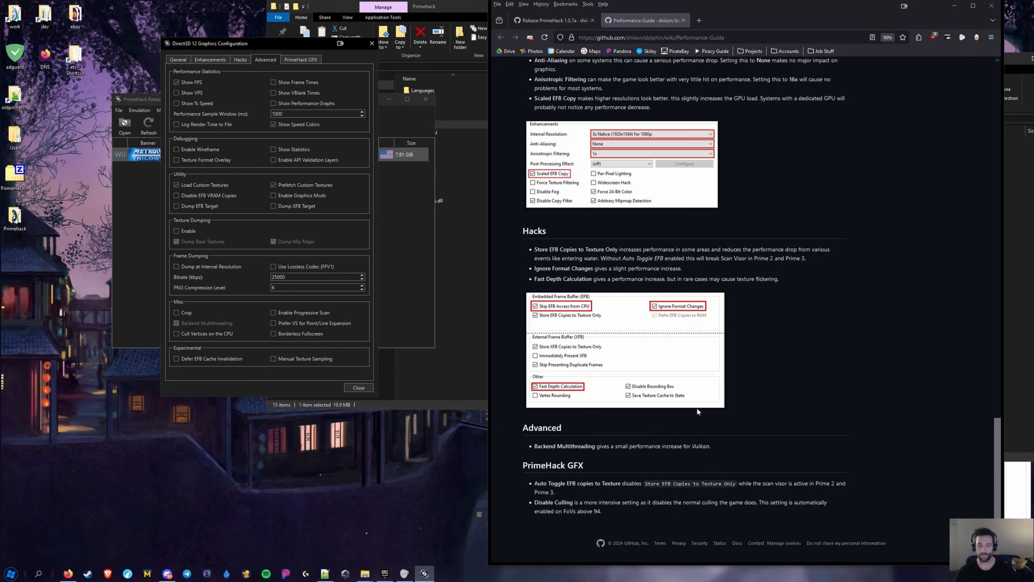
{"action": "left_click_drag", "start_coordinate": [679, 448], "coordinate": [677, 451]}
{"action": "left_click", "coordinate": [296, 60]}
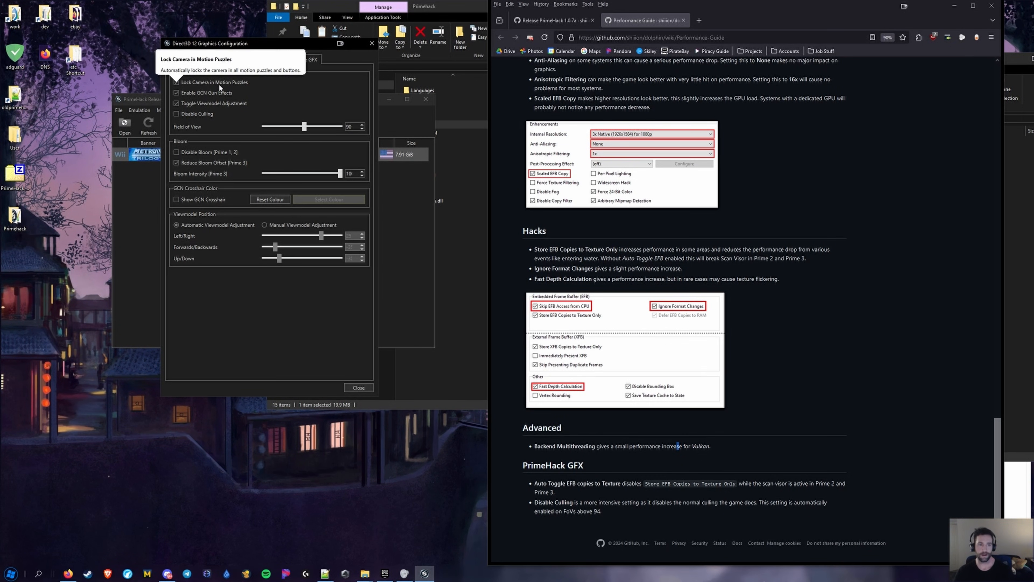
{"action": "mouse_move", "coordinate": [195, 91]}
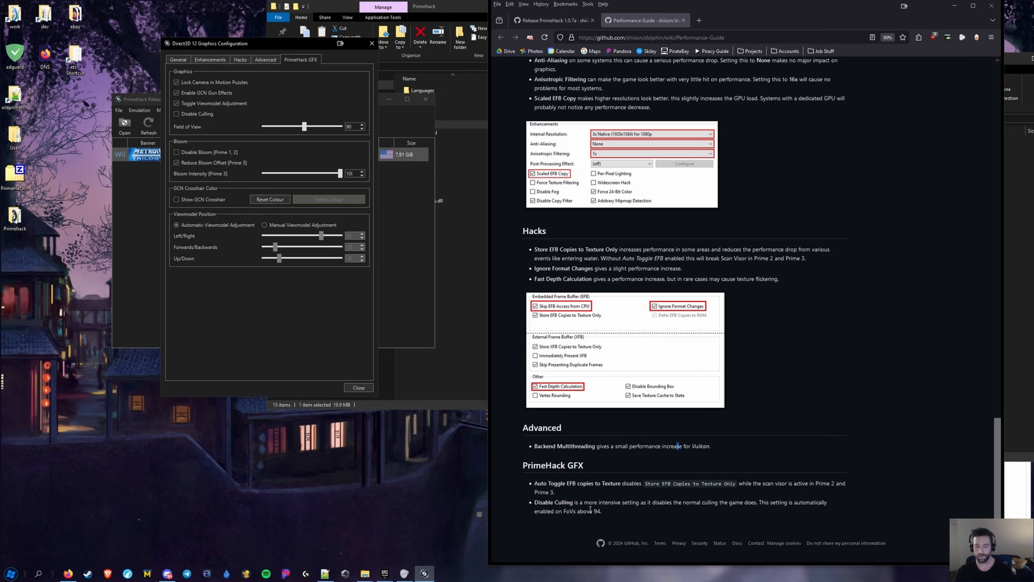
Widen the field of view to about 169, return it to about 90, and close the graphics window
{"action": "left_click_drag", "start_coordinate": [606, 514], "coordinate": [528, 505]}
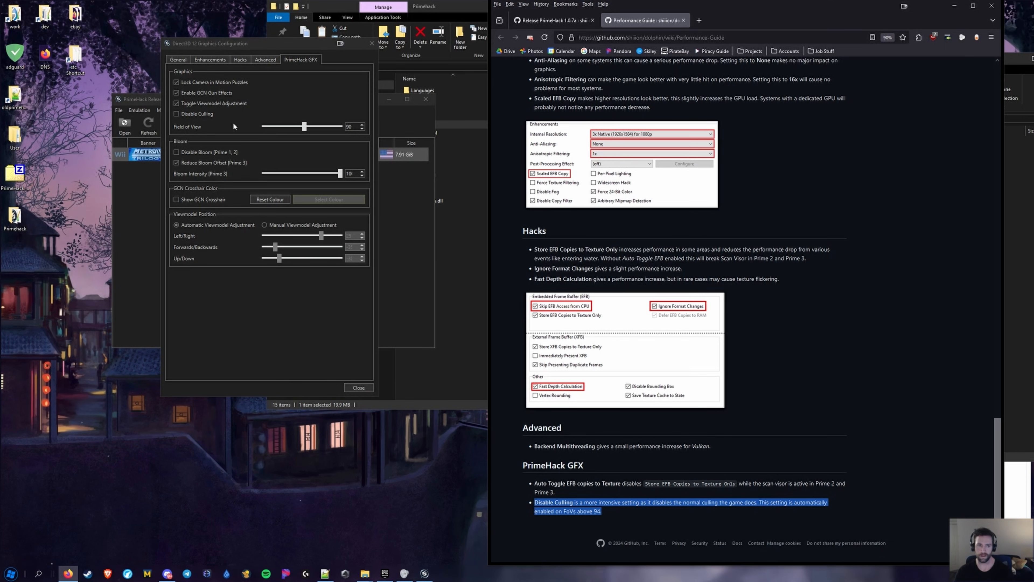
{"action": "left_click_drag", "start_coordinate": [304, 127], "coordinate": [341, 127]}
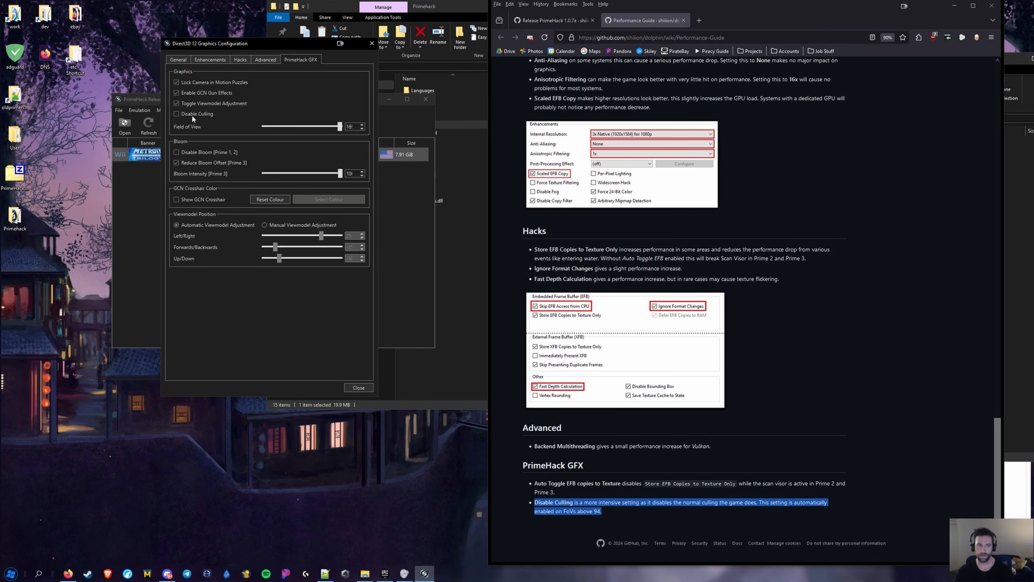
{"action": "mouse_move", "coordinate": [185, 116]}
{"action": "left_click_drag", "start_coordinate": [339, 127], "coordinate": [303, 129]}
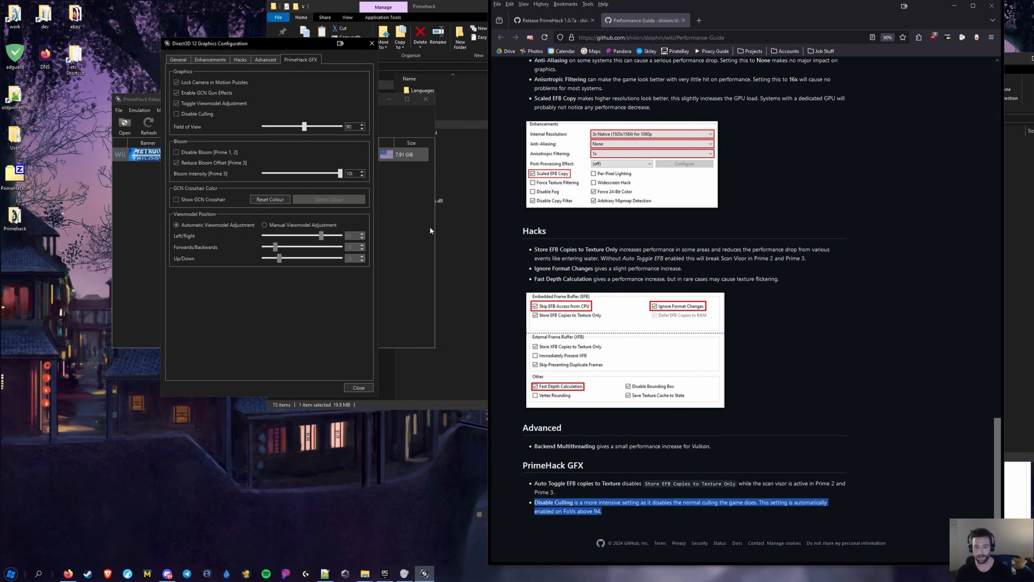
{"action": "left_click", "coordinate": [661, 464]}
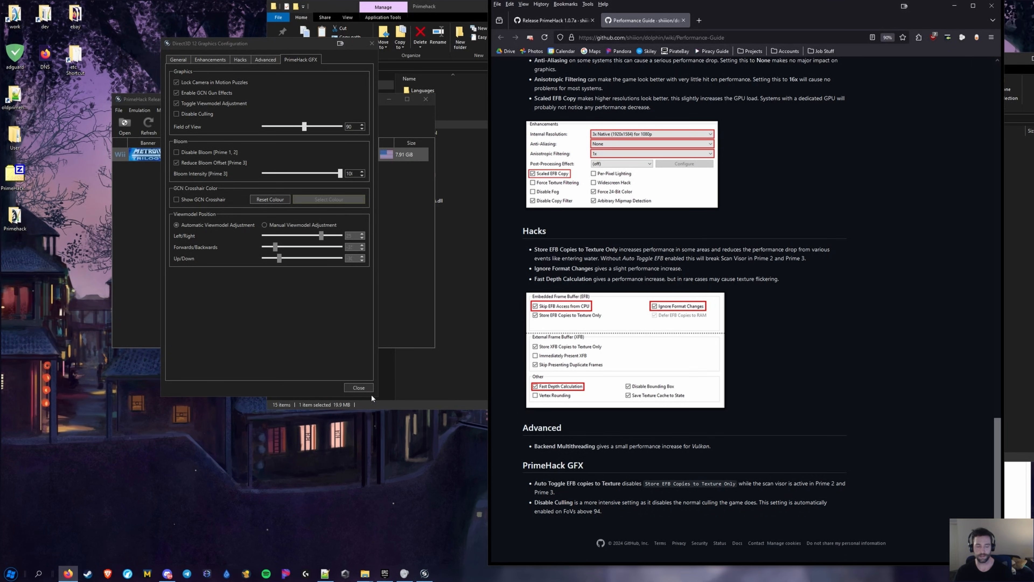
{"action": "left_click", "coordinate": [358, 387]}
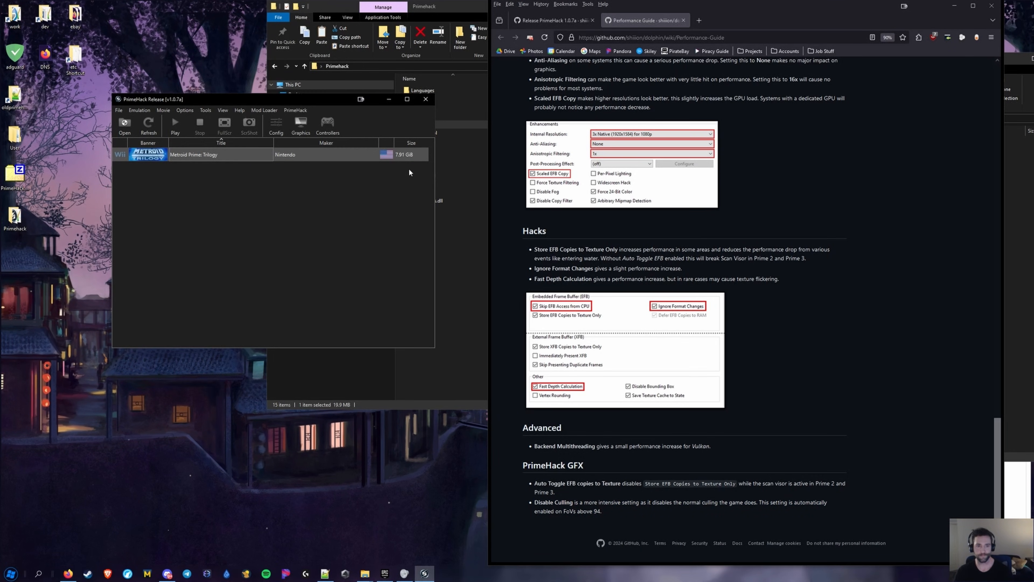
Open the controller settings alongside the guide's Controllers & GamePads page in Firefox
{"action": "left_click", "coordinate": [331, 124]}
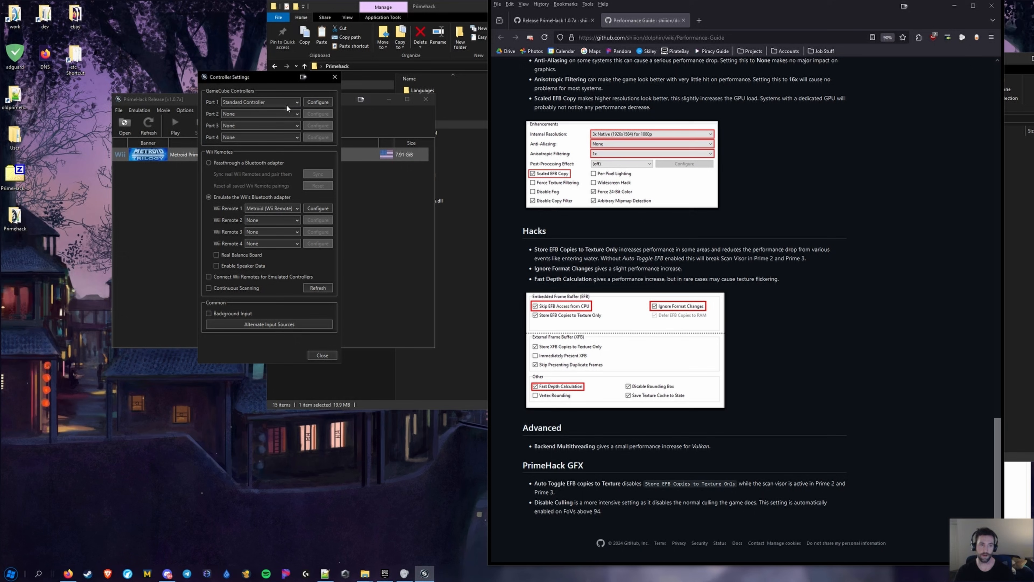
{"action": "middle_click", "coordinate": [793, 410]}
{"action": "middle_click", "coordinate": [831, 173]}
{"action": "left_click", "coordinate": [873, 243]}
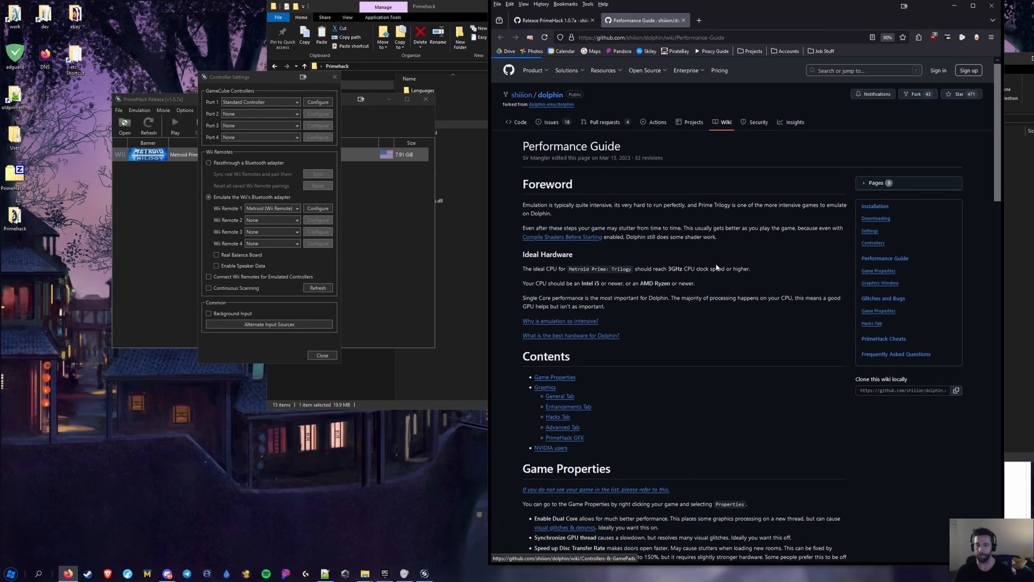
{"action": "scroll", "coordinate": [714, 275], "scroll_direction": "down", "scroll_amount": 3}
{"action": "scroll", "coordinate": [678, 324], "scroll_direction": "up", "scroll_amount": 3}
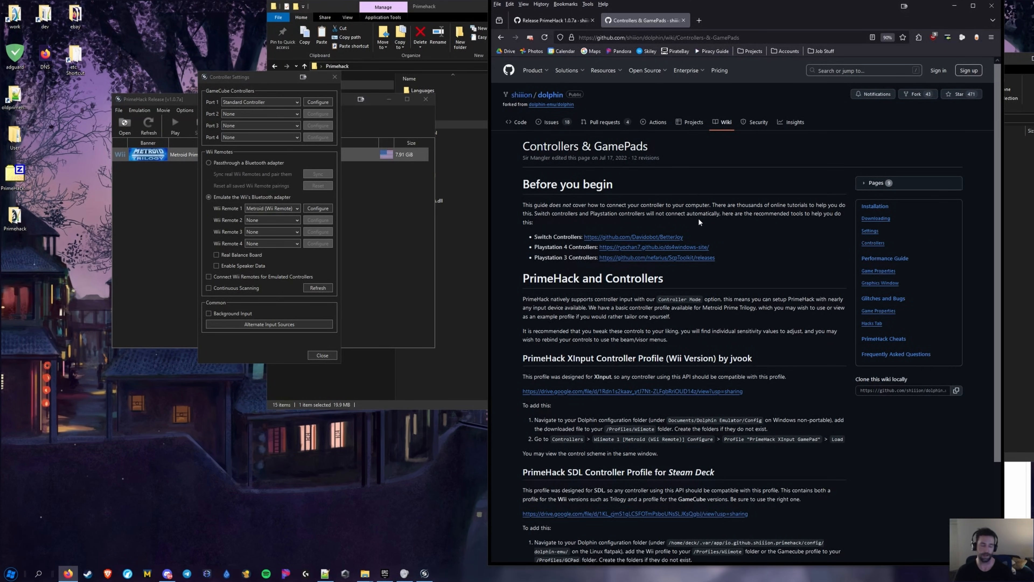
Review the Wii Remote 1 Metroid keyboard-and-mouse mapping, then close both controller dialogs
{"action": "left_click", "coordinate": [317, 208]}
{"action": "left_click_drag", "start_coordinate": [165, 16], "coordinate": [505, 74]}
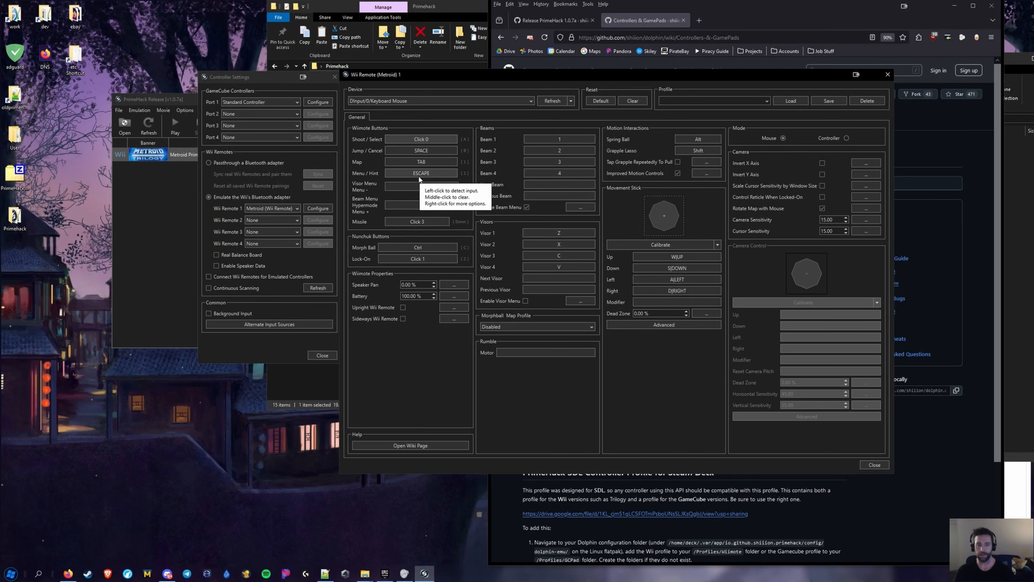
{"action": "left_click", "coordinate": [875, 465]}
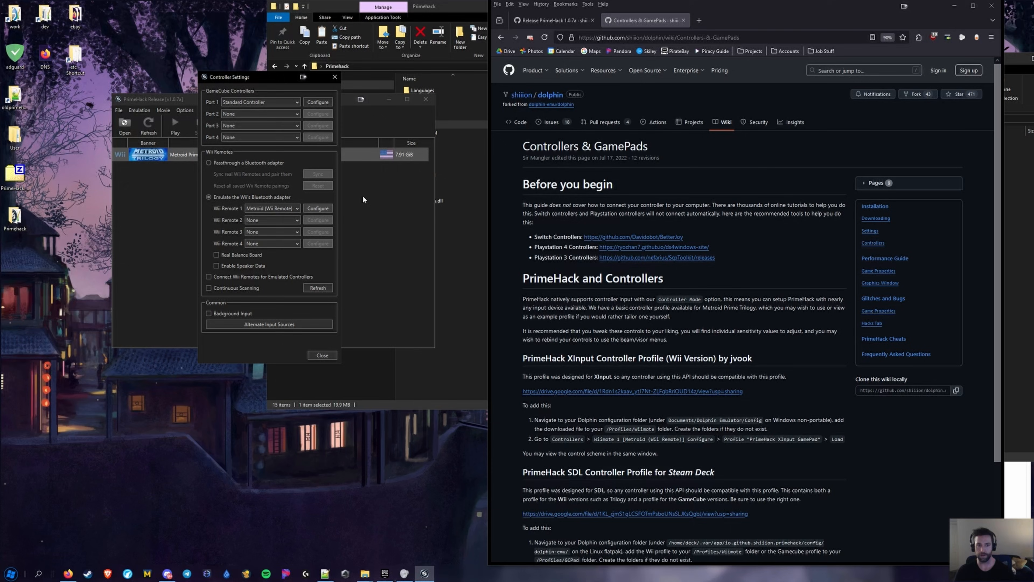
{"action": "left_click", "coordinate": [335, 77]}
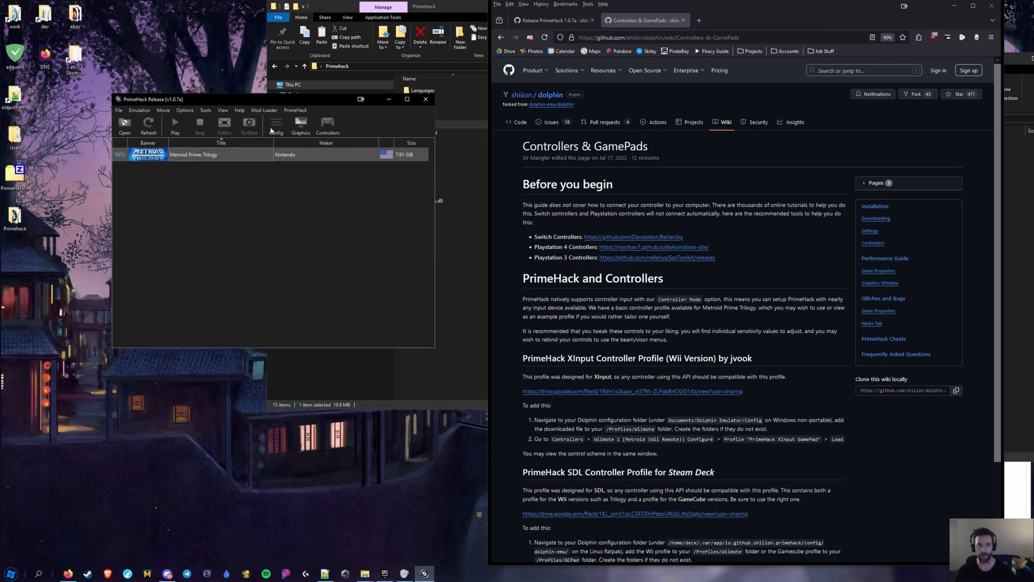
Browse the Emulation and Movie menus, check Hotkey Settings, then reopen Wii Remote 1's button mapping
{"action": "left_click", "coordinate": [139, 109]}
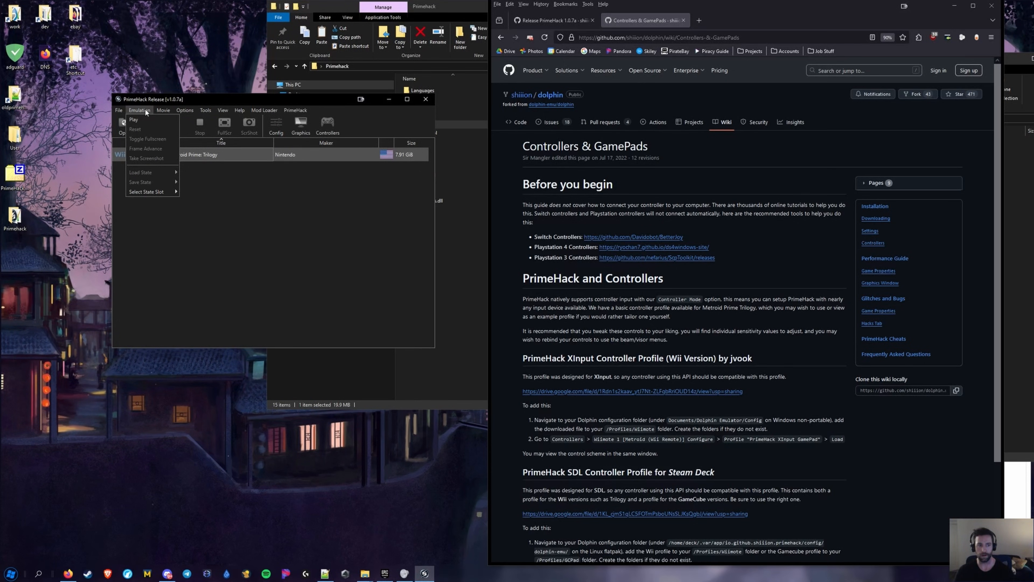
{"action": "left_click", "coordinate": [163, 110]}
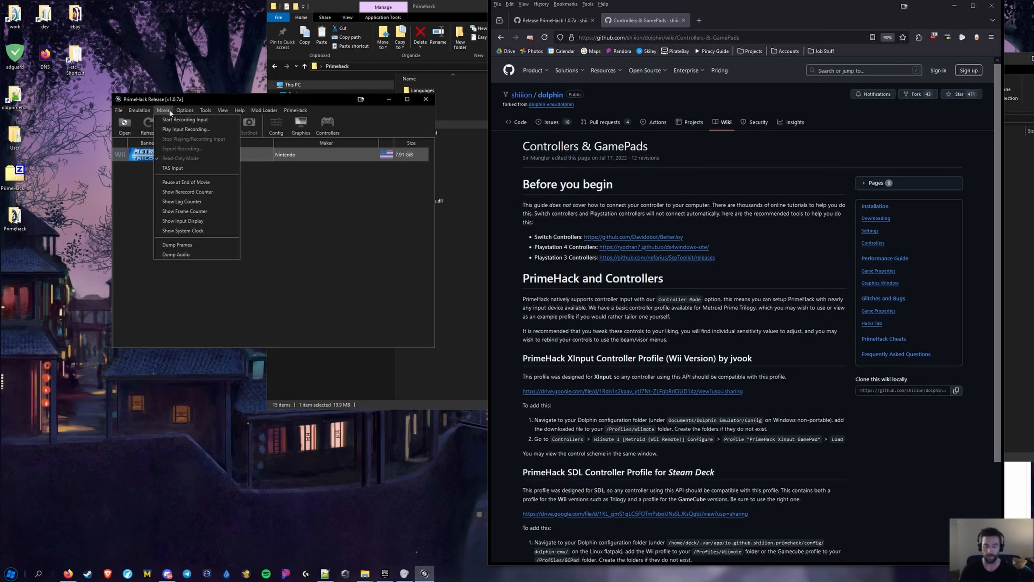
{"action": "mouse_move", "coordinate": [140, 107]}
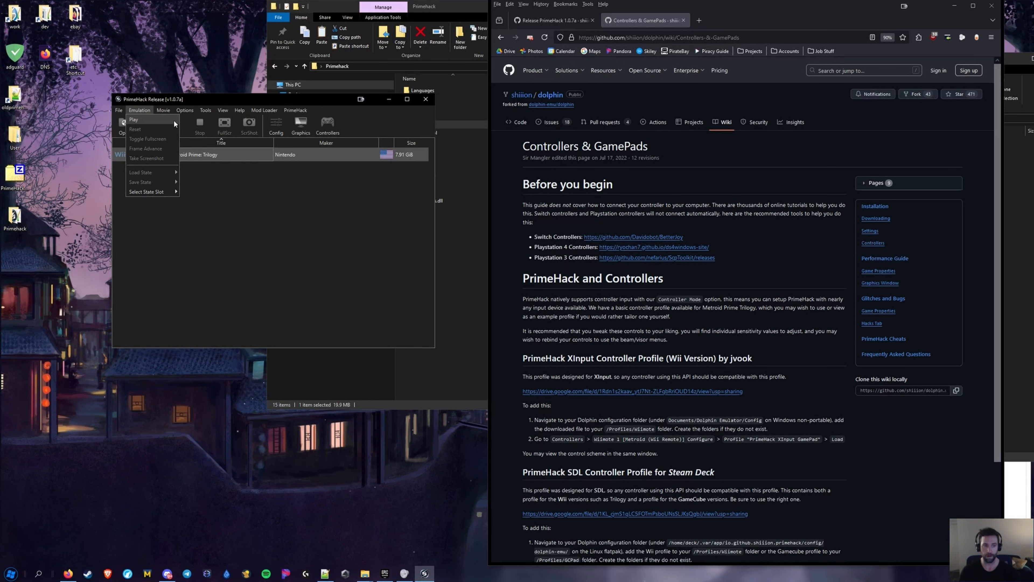
{"action": "mouse_move", "coordinate": [186, 111]}
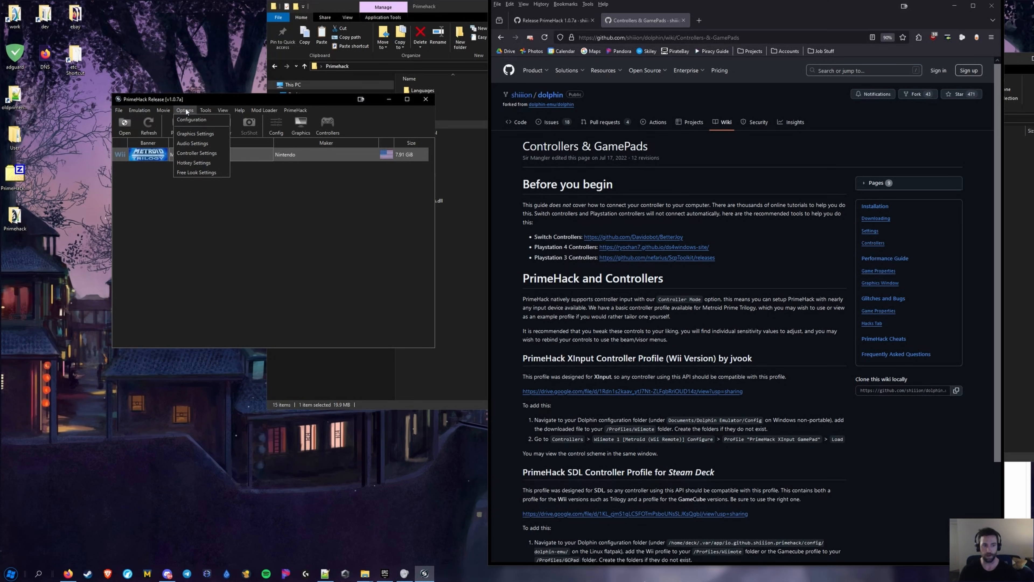
{"action": "left_click", "coordinate": [194, 163]}
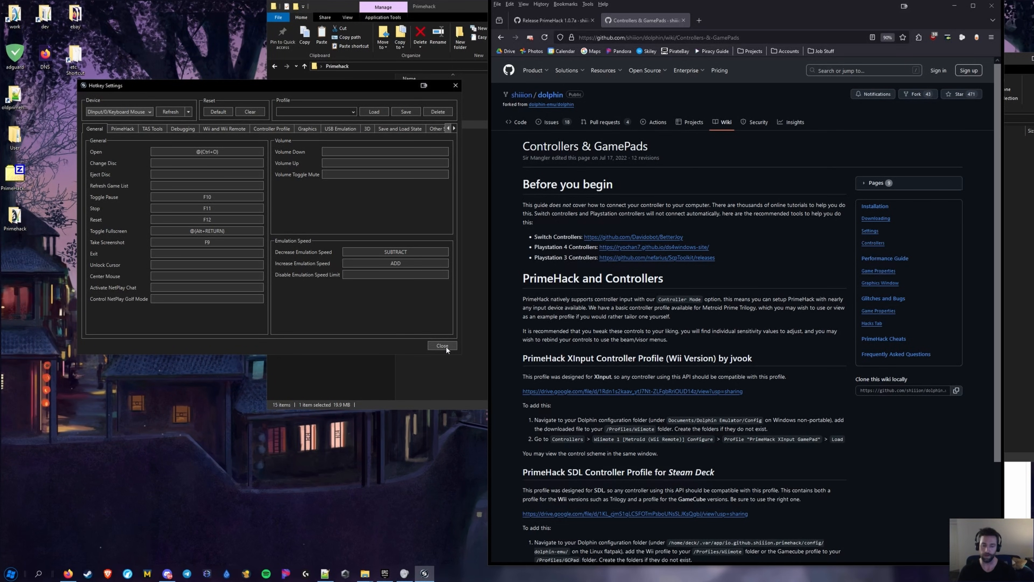
{"action": "key", "text": "Escape"}
{"action": "left_click", "coordinate": [325, 127]}
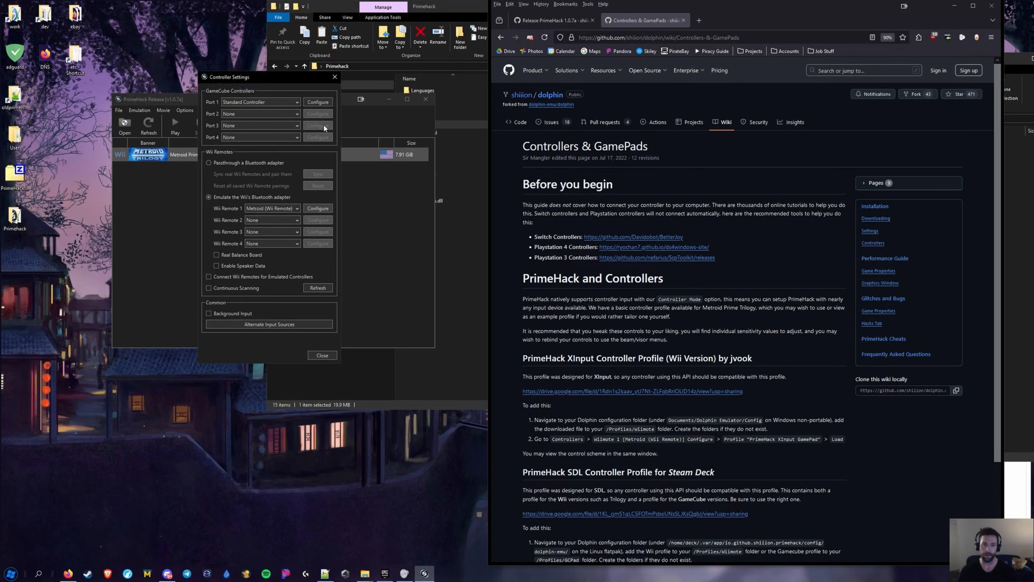
{"action": "left_click", "coordinate": [309, 208]}
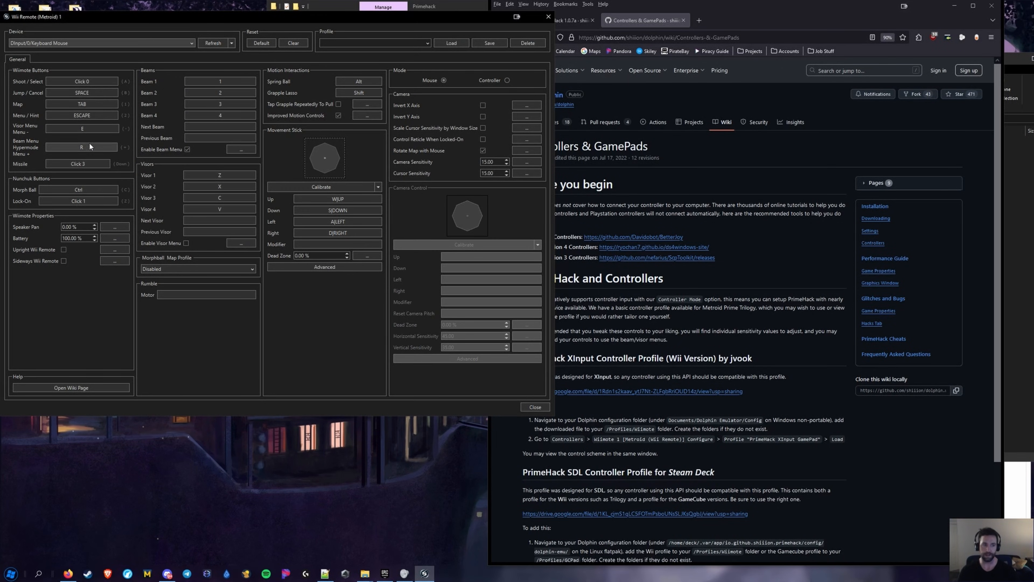
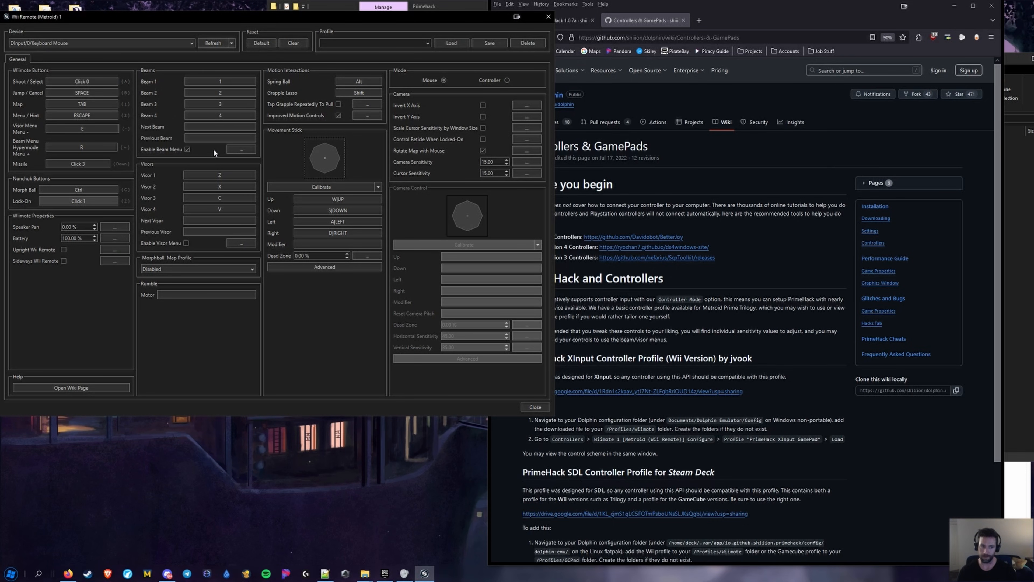
Disable Enable Beam Menu for Wii Remote 1, leaving its binding unchanged
{"action": "left_click", "coordinate": [187, 150]}
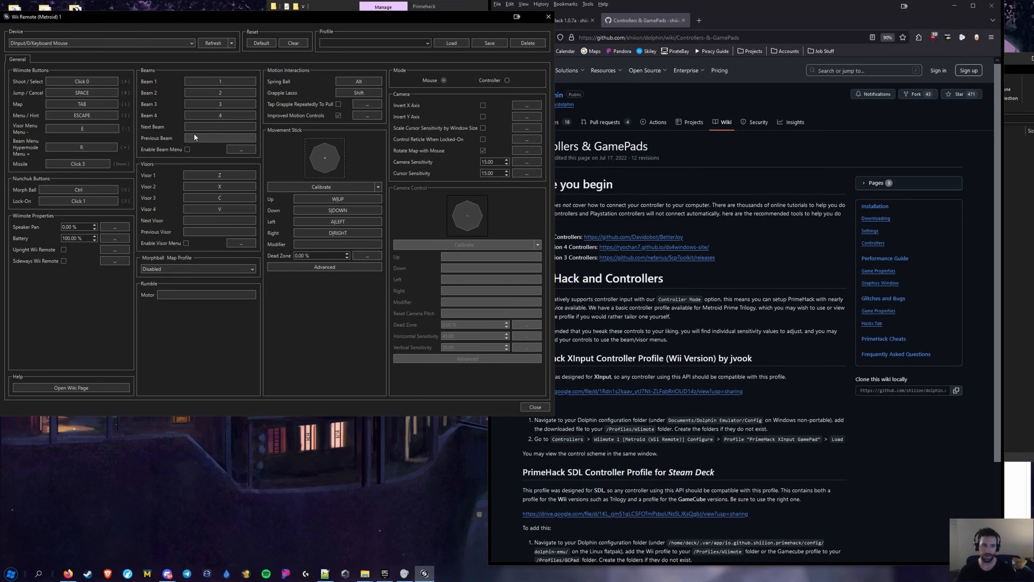
{"action": "left_click", "coordinate": [238, 149]}
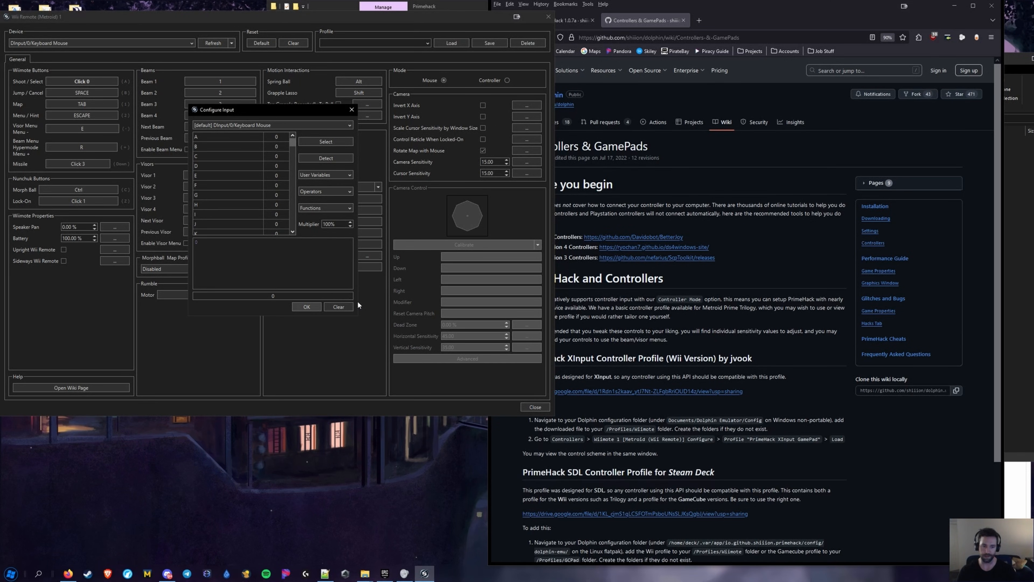
{"action": "left_click", "coordinate": [306, 306]}
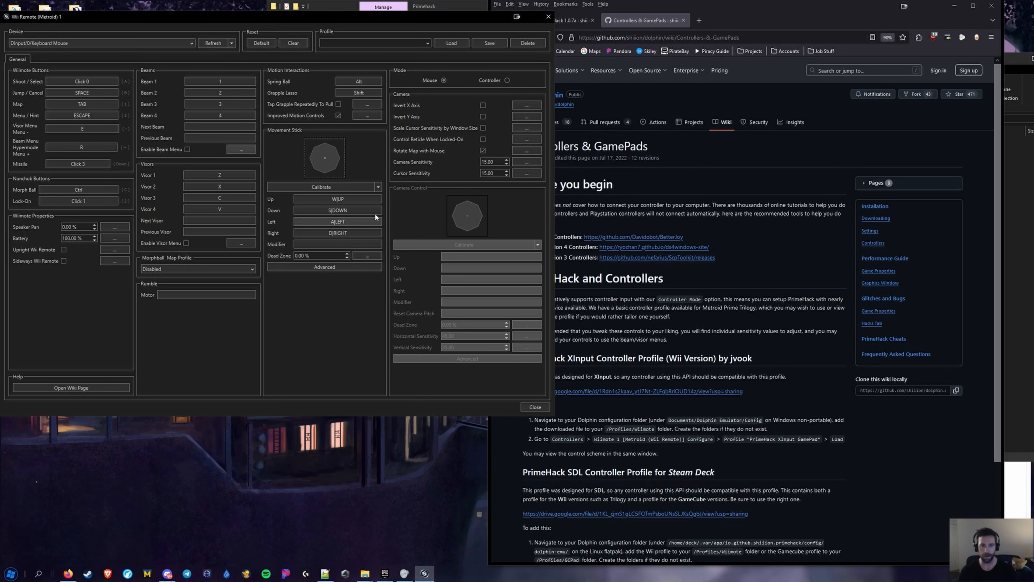
Select the saved profile '1' and close the Wii Remote 1 configuration
{"action": "left_click", "coordinate": [424, 42]}
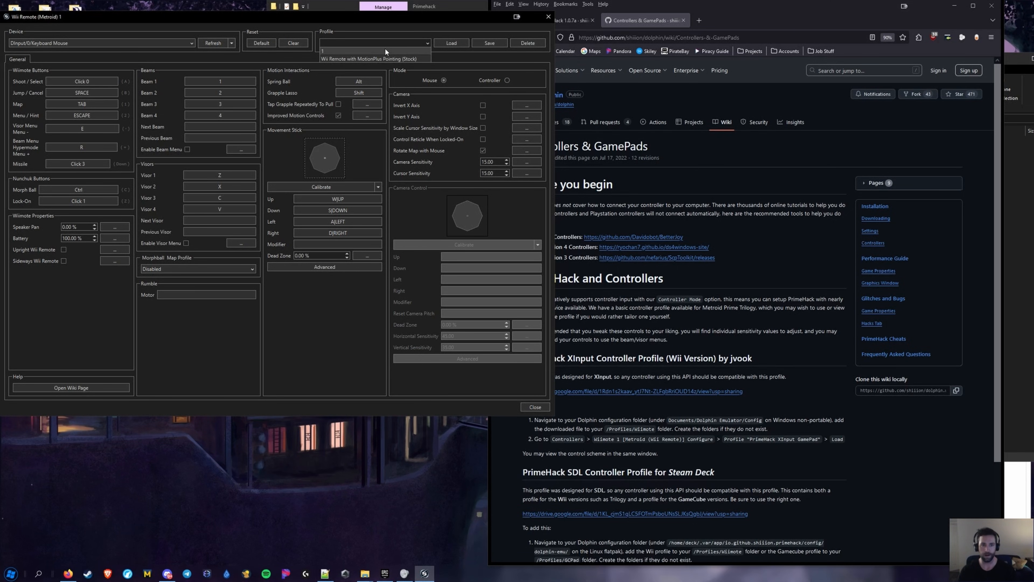
{"action": "left_click", "coordinate": [384, 50]}
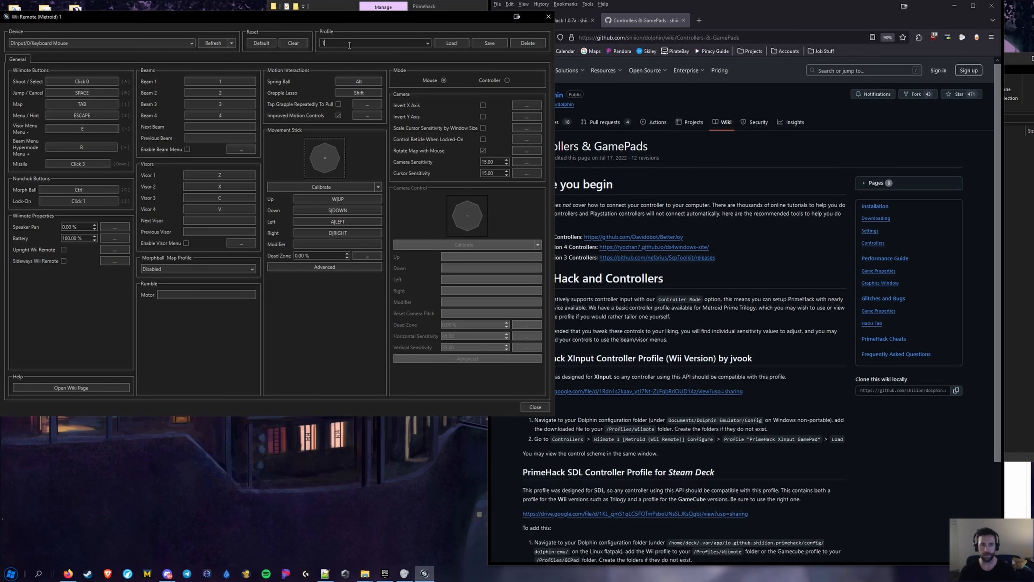
{"action": "left_click", "coordinate": [386, 47]}
{"action": "left_click", "coordinate": [535, 407]}
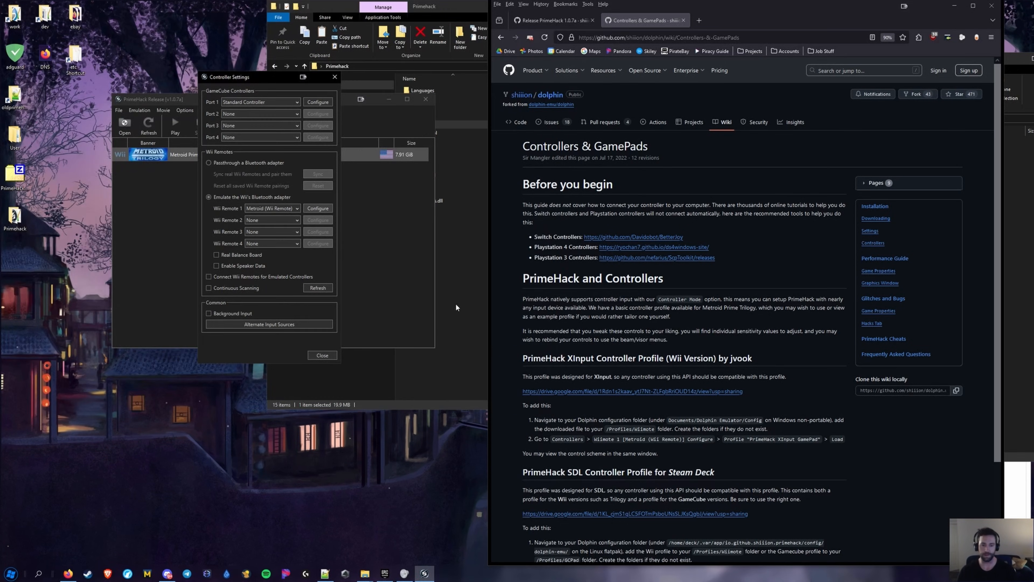
Close the controller settings and open PrimeHack's User folder in File Explorer
{"action": "left_click", "coordinate": [322, 354]}
{"action": "left_click", "coordinate": [444, 173]}
{"action": "double_click", "coordinate": [417, 117]}
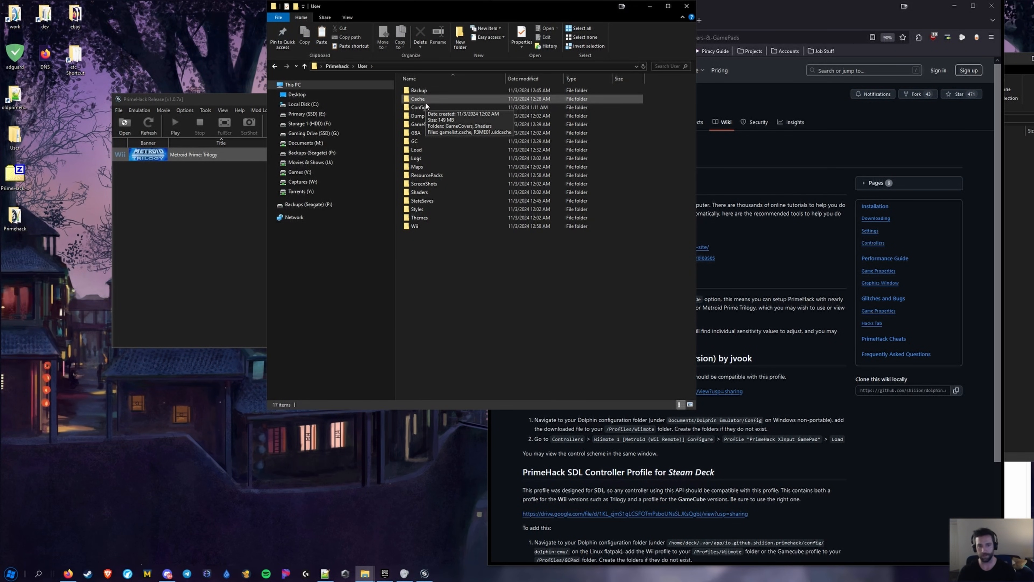
{"action": "left_click", "coordinate": [424, 101]}
{"action": "left_click", "coordinate": [420, 108], "text": "ctrl"}
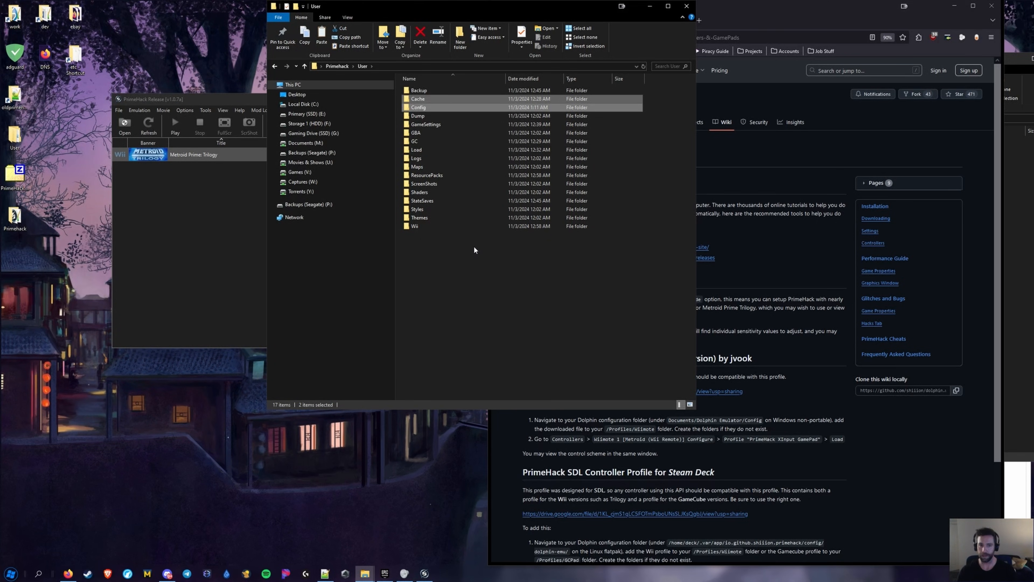
{"action": "left_click", "coordinate": [219, 241]}
View the saved Wiimote profile '1' from Config > Profiles > Wiimote in Notepad, then close it
{"action": "left_click", "coordinate": [425, 117]}
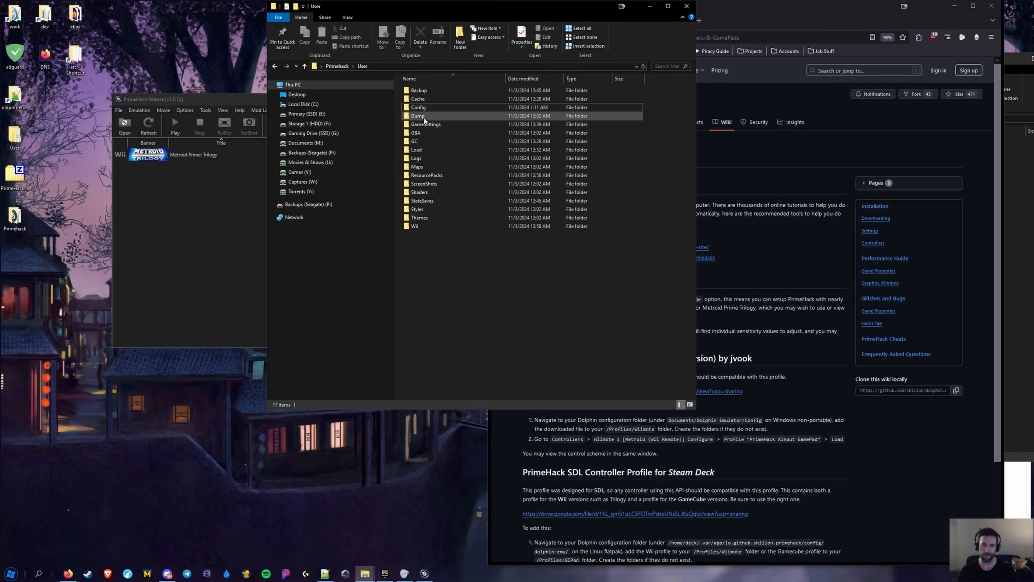
{"action": "double_click", "coordinate": [428, 107]}
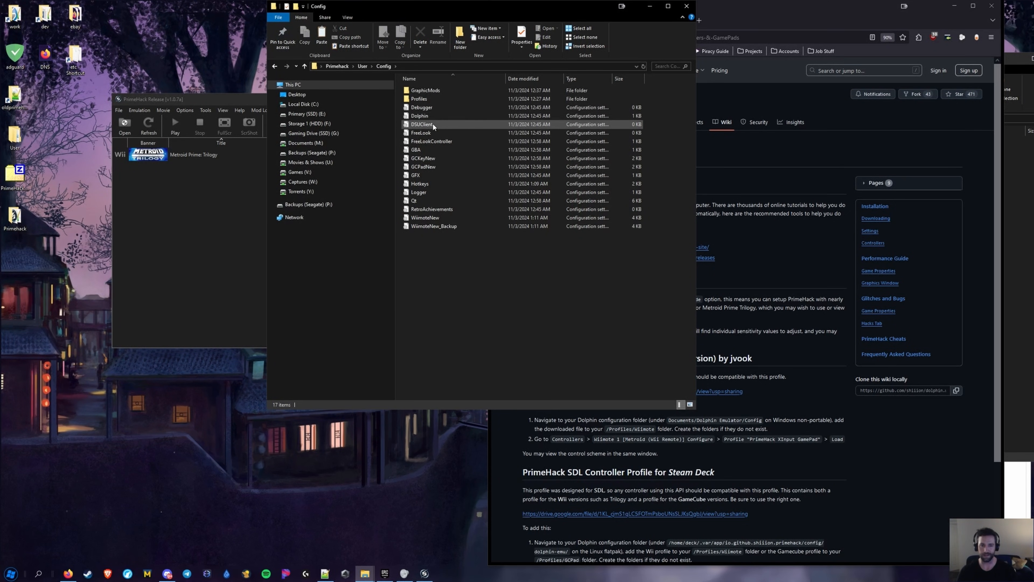
{"action": "double_click", "coordinate": [426, 98]}
{"action": "double_click", "coordinate": [425, 92]}
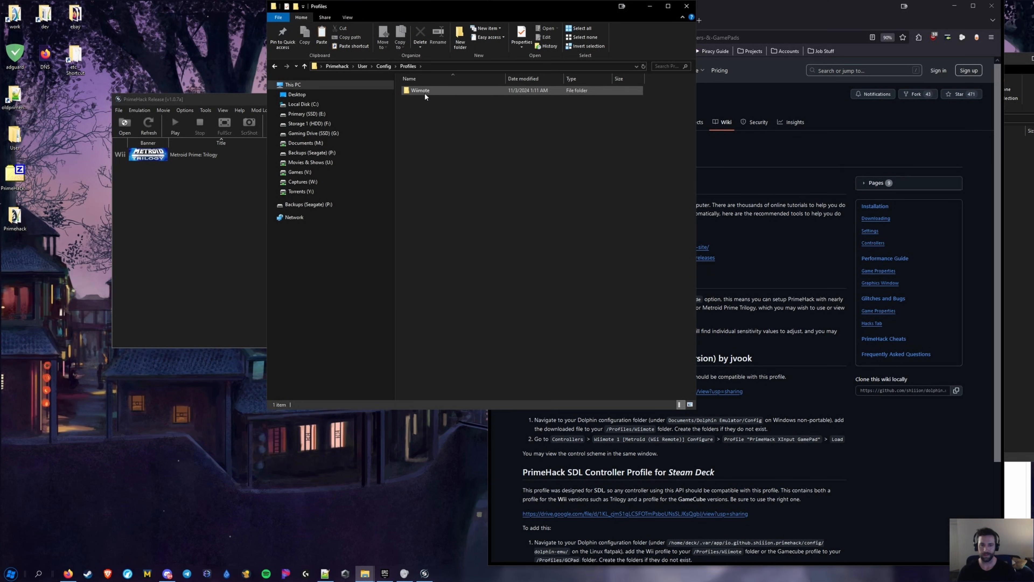
{"action": "double_click", "coordinate": [418, 93]}
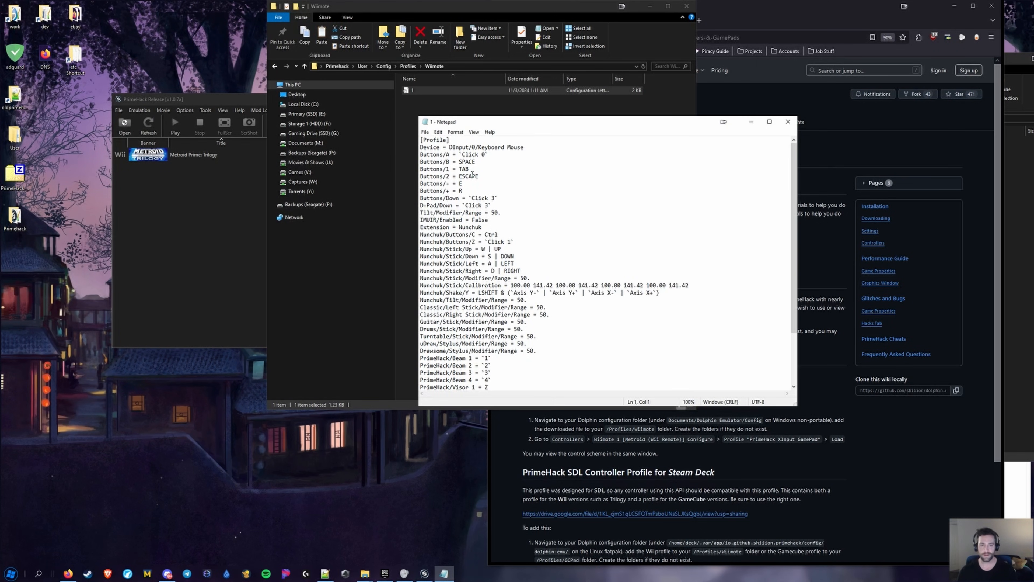
{"action": "left_click", "coordinate": [788, 121]}
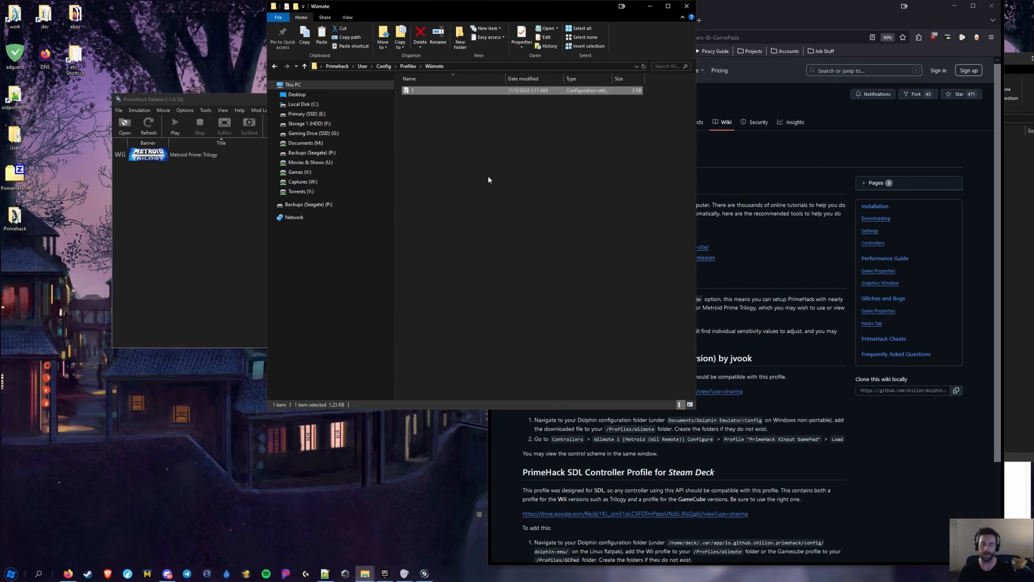
Check the Profiles, GraphicMods and Cache folders, ending back in the User folder
{"action": "key", "text": "alt+Left"}
{"action": "key", "text": "alt+Left"}
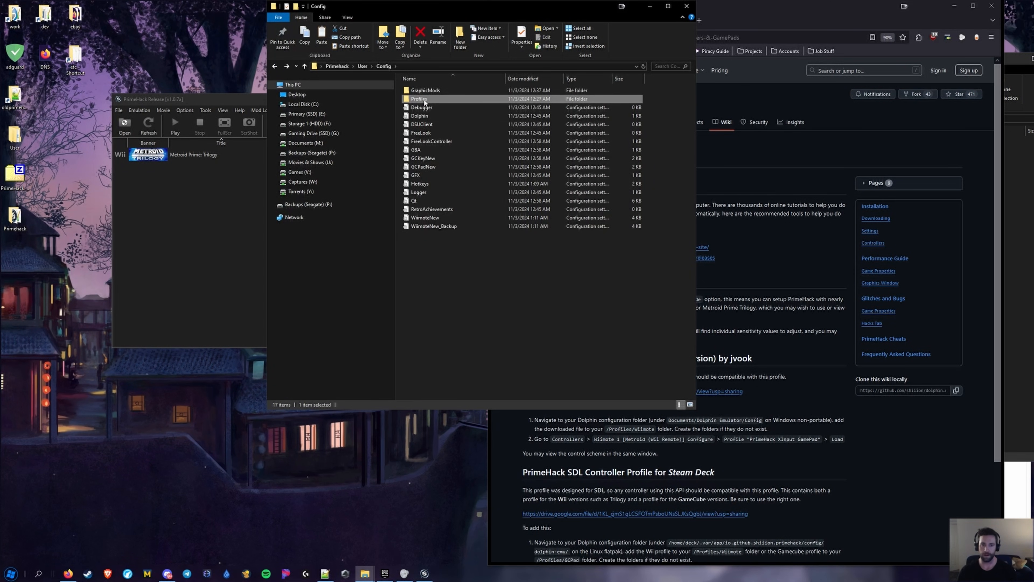
{"action": "double_click", "coordinate": [424, 100]}
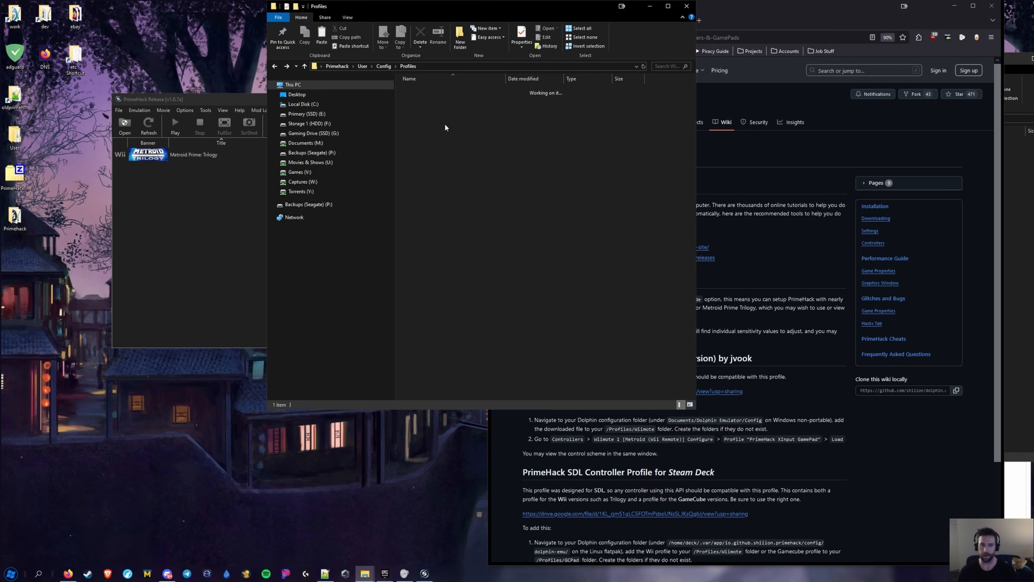
{"action": "key", "text": "alt+Left"}
{"action": "double_click", "coordinate": [428, 90]}
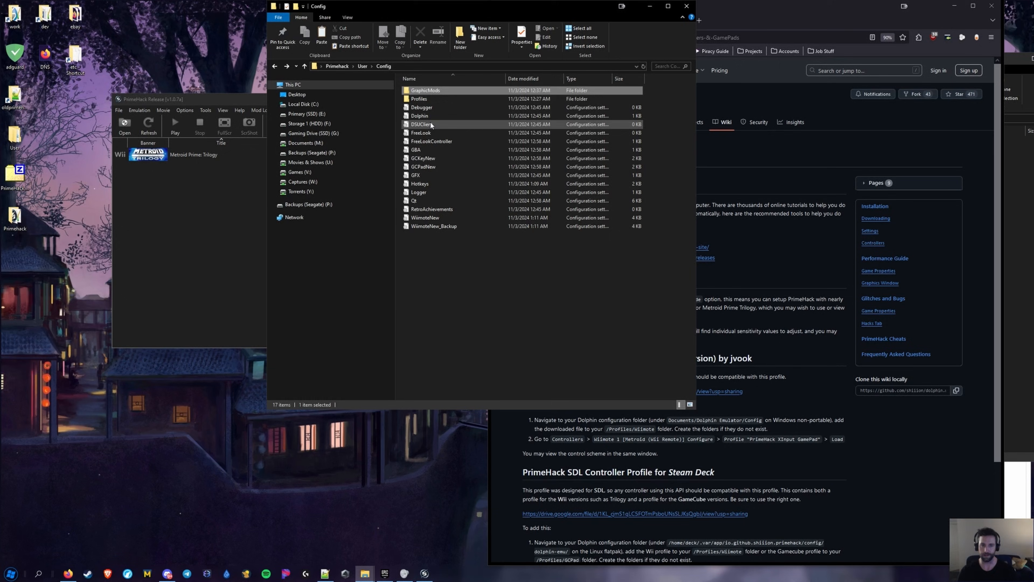
{"action": "key", "text": "alt+Up"}
{"action": "key", "text": "alt+Up"}
{"action": "double_click", "coordinate": [427, 98]}
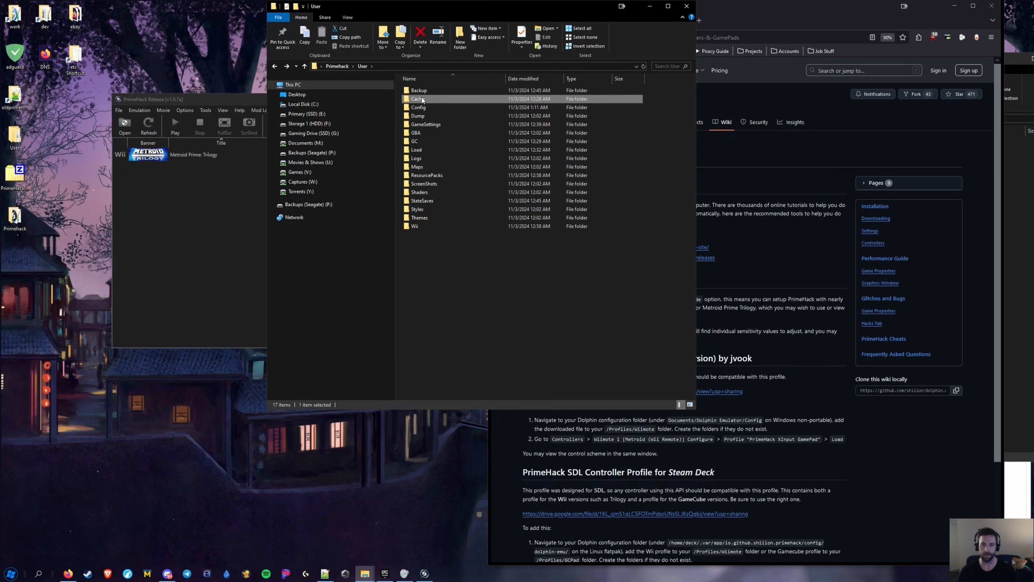
{"action": "key", "text": "alt+Left"}
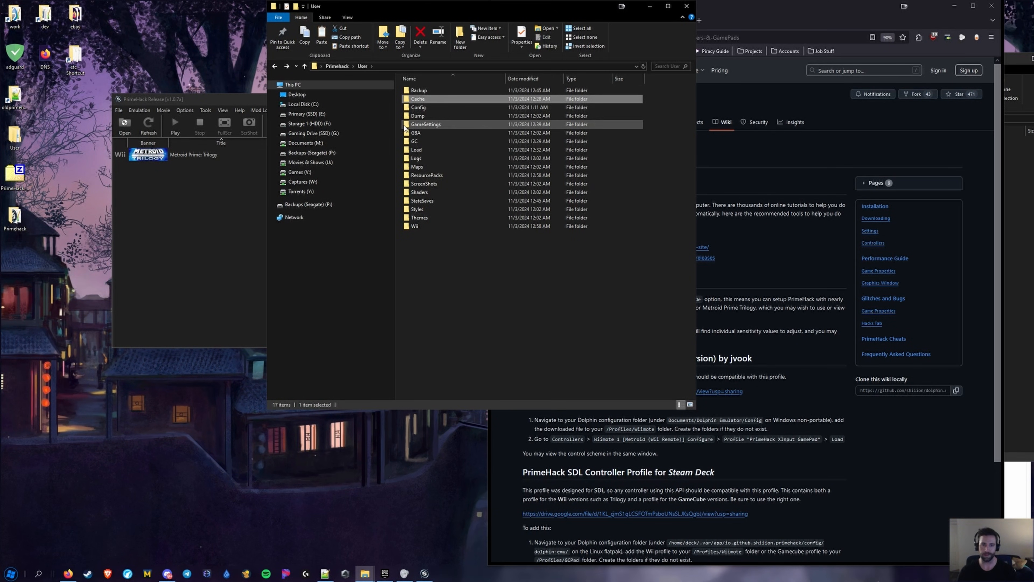
Rebind Wii Remote 1's Movement Stick Up, Down, Left and Right to W, S, A and D
{"action": "left_click", "coordinate": [236, 232]}
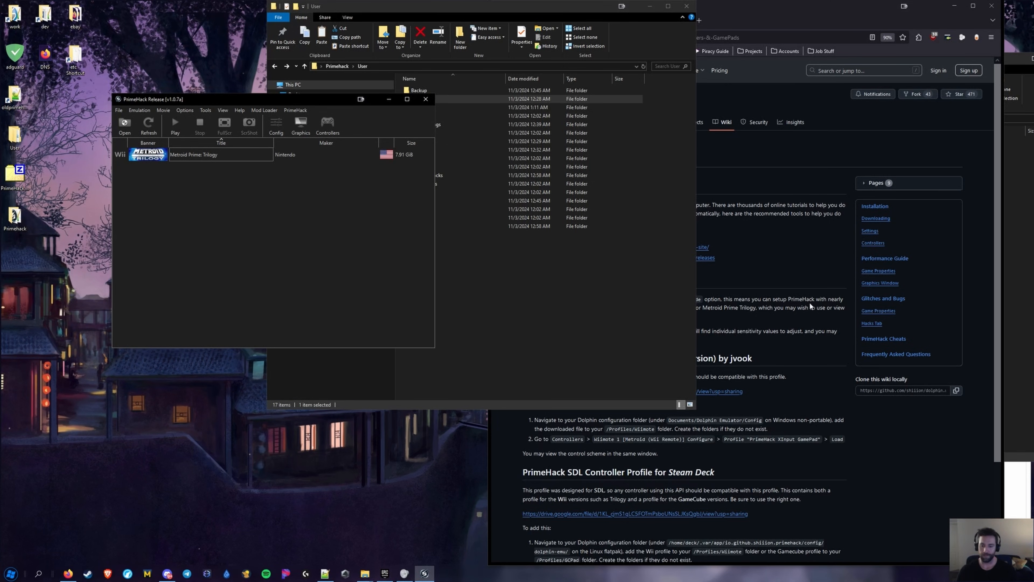
{"action": "left_click", "coordinate": [327, 124]}
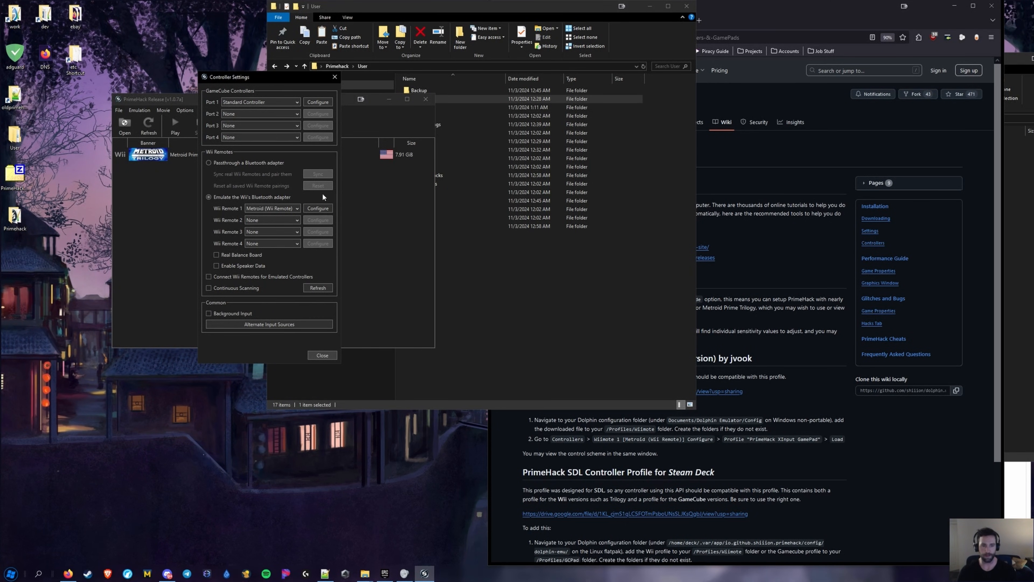
{"action": "left_click", "coordinate": [319, 208]}
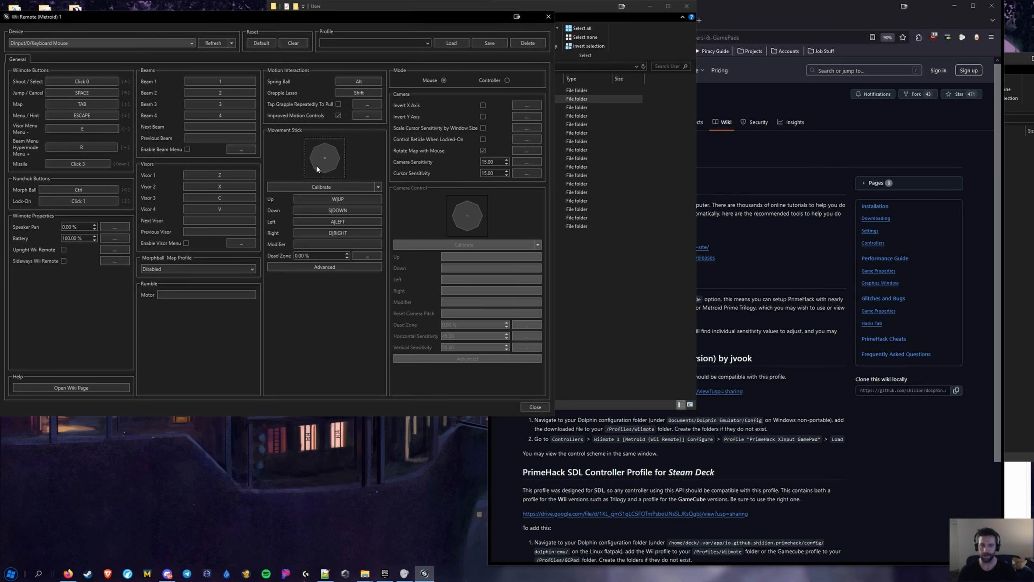
{"action": "left_click", "coordinate": [339, 200]}
{"action": "key", "text": "w"}
{"action": "left_click", "coordinate": [343, 211]}
{"action": "left_click", "coordinate": [340, 221]}
{"action": "left_click", "coordinate": [339, 234]}
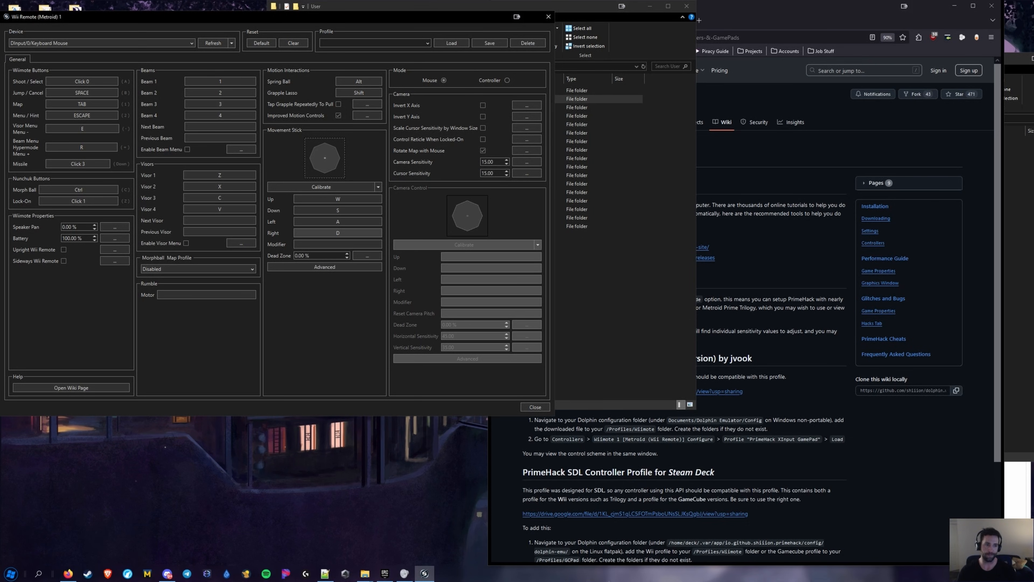
{"action": "left_click", "coordinate": [535, 407]}
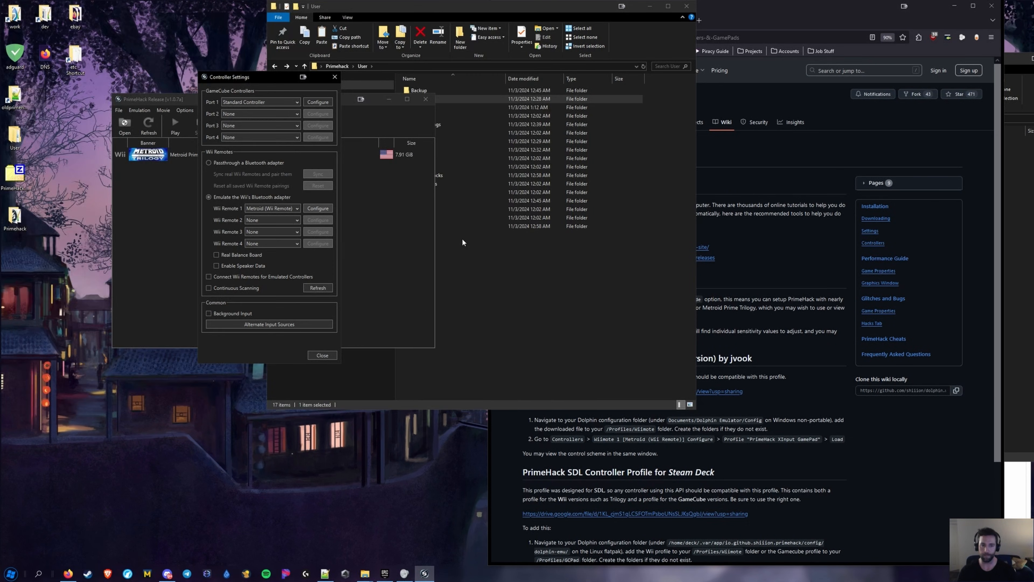
Close the controller settings, briefly launch Metroid Prime: Trilogy, then stop the emulation
{"action": "left_click", "coordinate": [322, 355]}
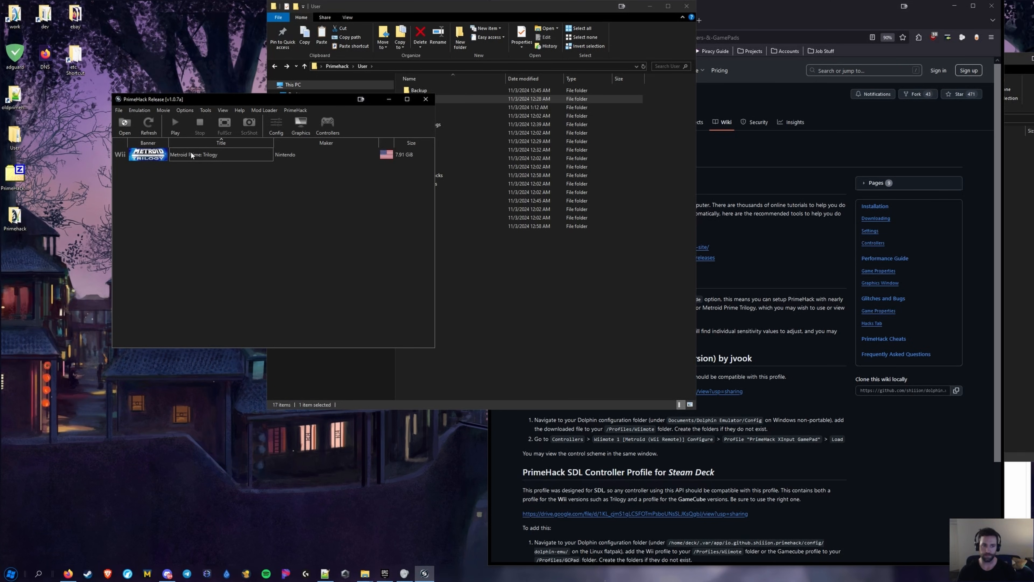
{"action": "double_click", "coordinate": [190, 154]}
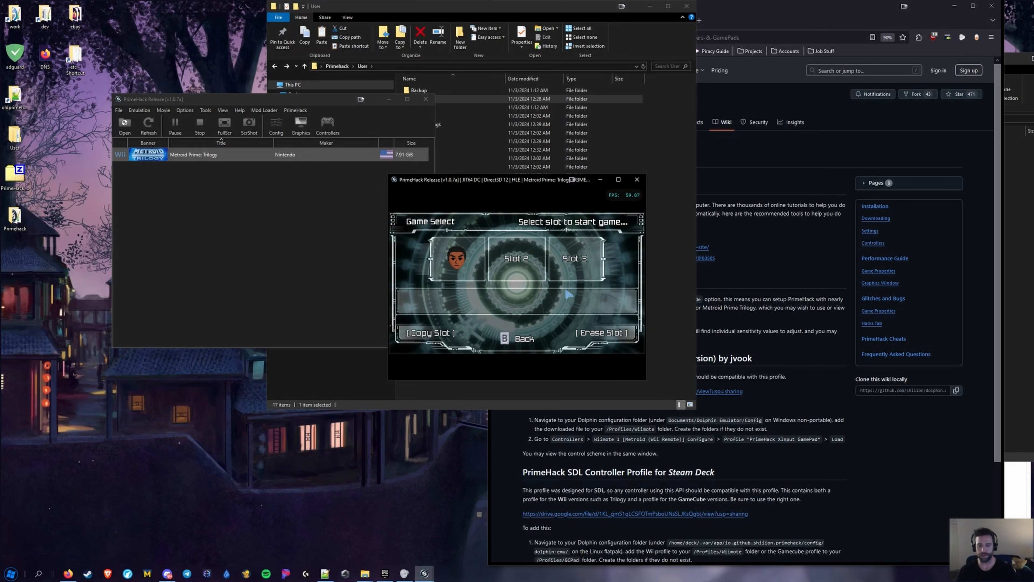
{"action": "left_click", "coordinate": [636, 179]}
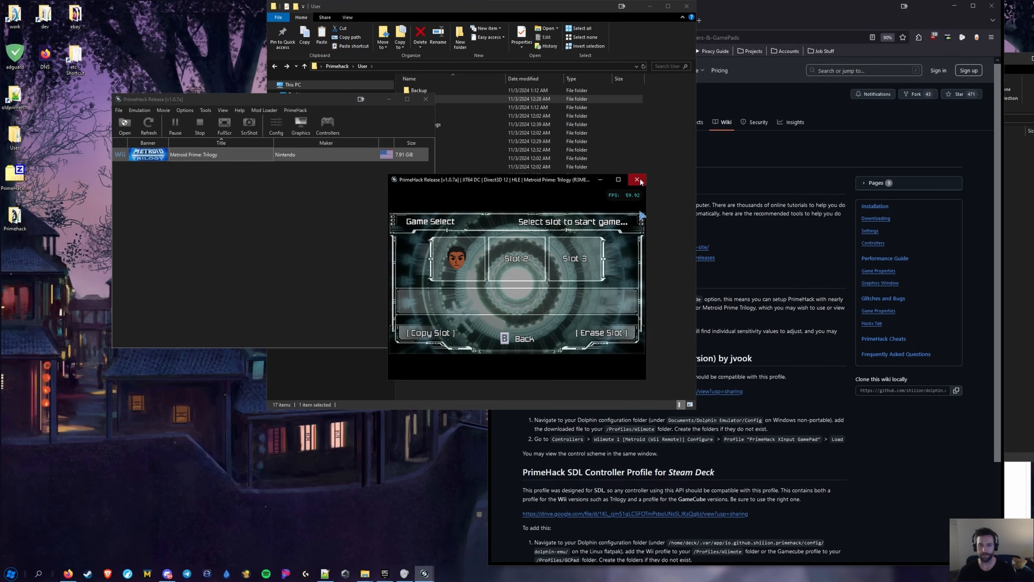
{"action": "left_click", "coordinate": [528, 288]}
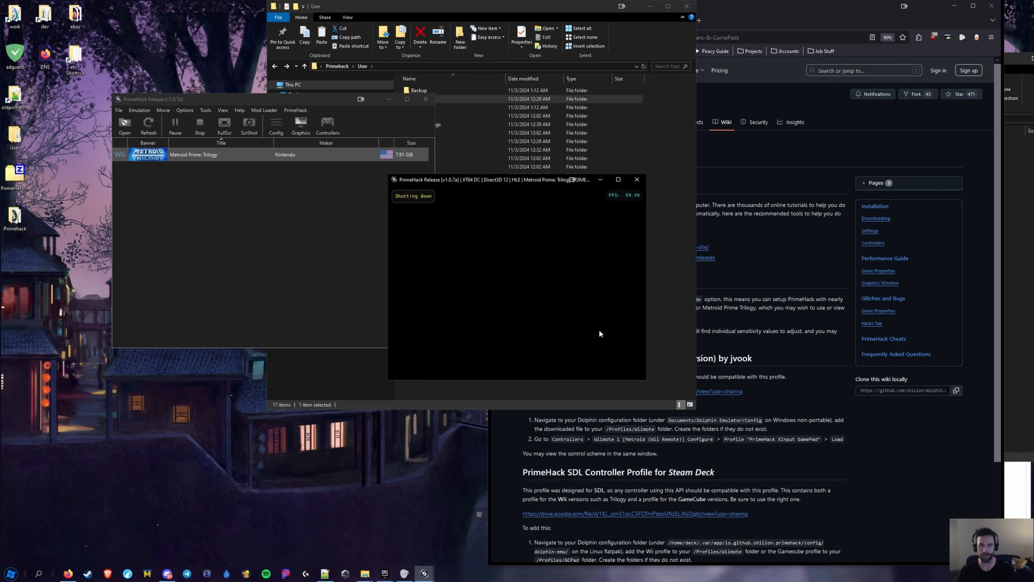
Open User > Load > Textures > R3ME01 in File Explorer to see the custom texture files
{"action": "left_click", "coordinate": [588, 277]}
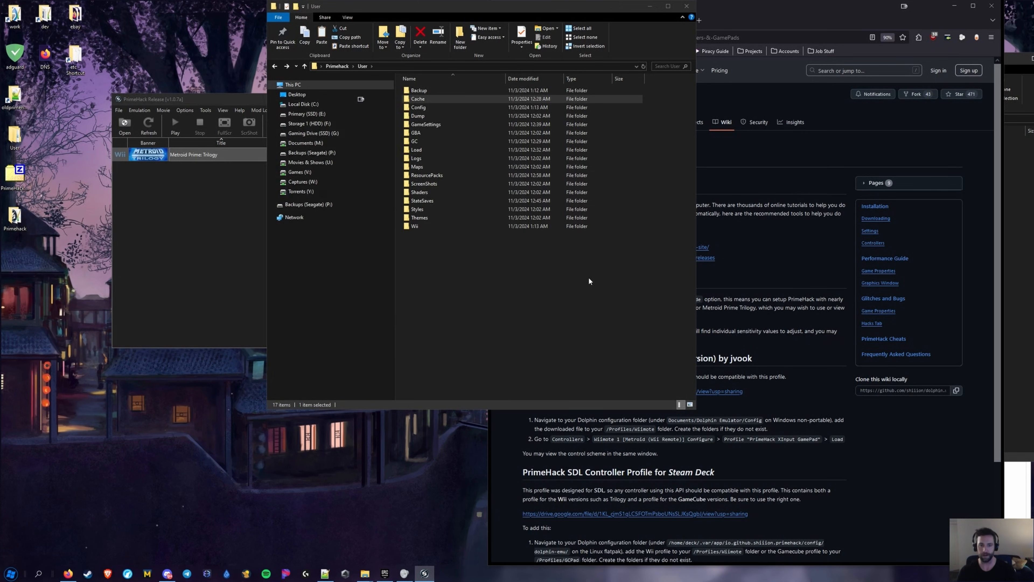
{"action": "double_click", "coordinate": [424, 150]}
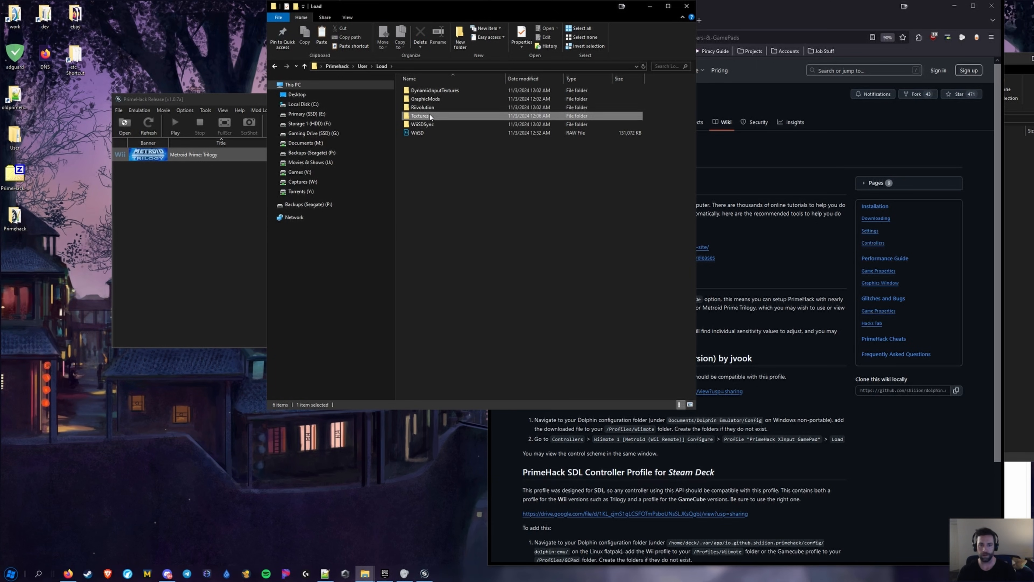
{"action": "double_click", "coordinate": [430, 114]}
{"action": "double_click", "coordinate": [425, 93]}
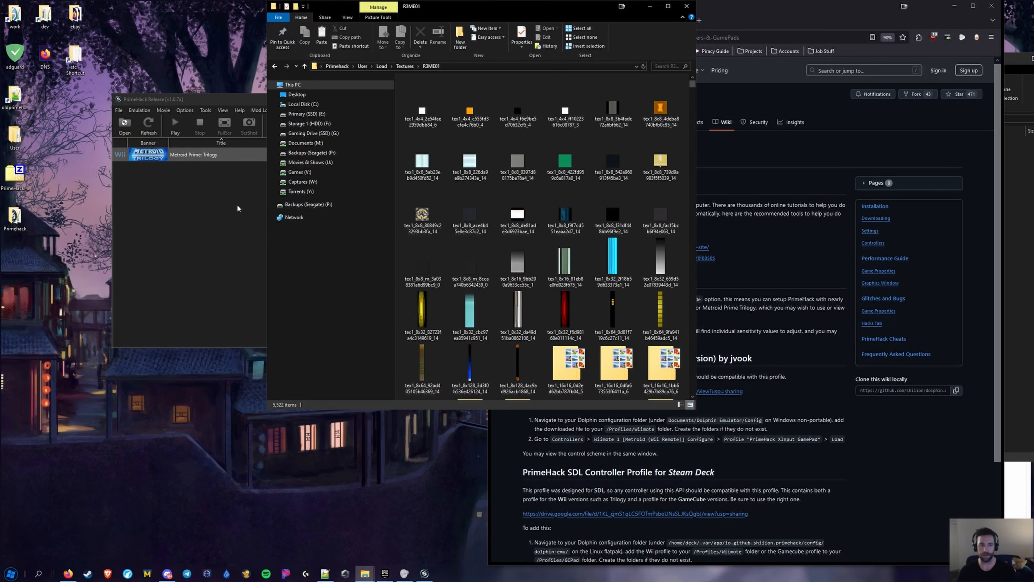
{"action": "left_click", "coordinate": [266, 195]}
{"action": "right_click", "coordinate": [190, 155]}
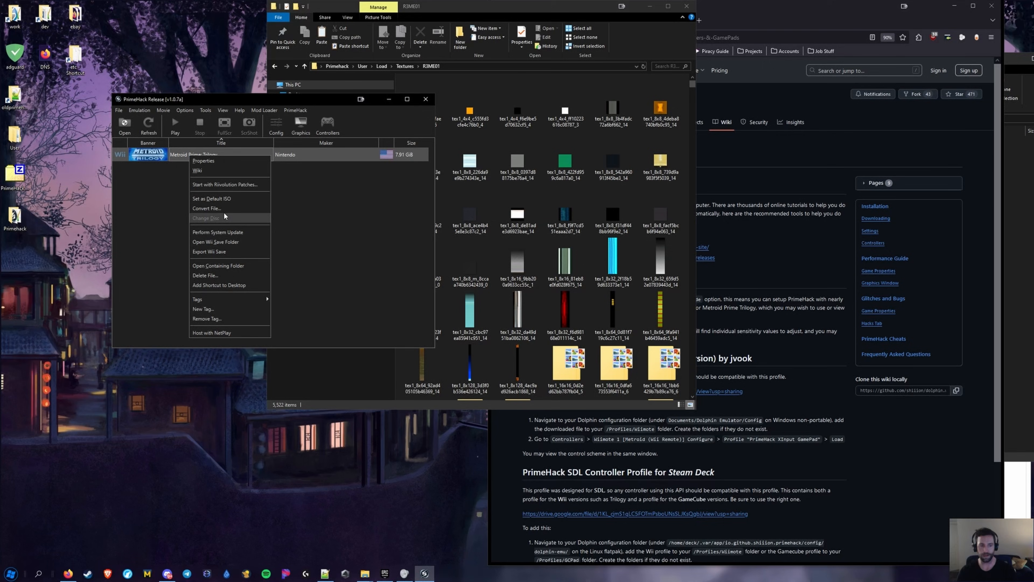
Check the game's Properties, then review the General, Hacks and Advanced graphics tabs
{"action": "left_click", "coordinate": [205, 161]}
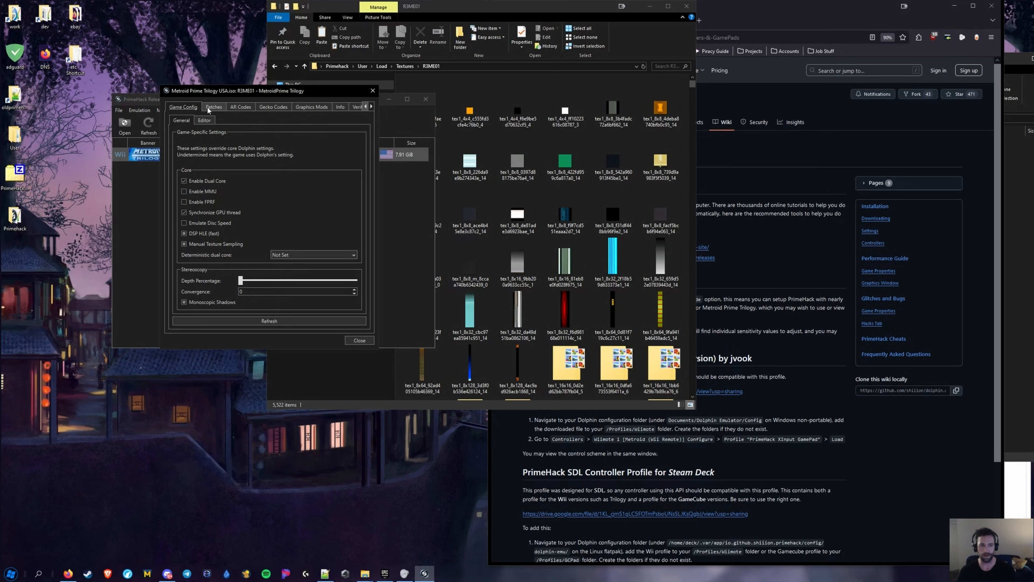
{"action": "left_click", "coordinate": [372, 90]}
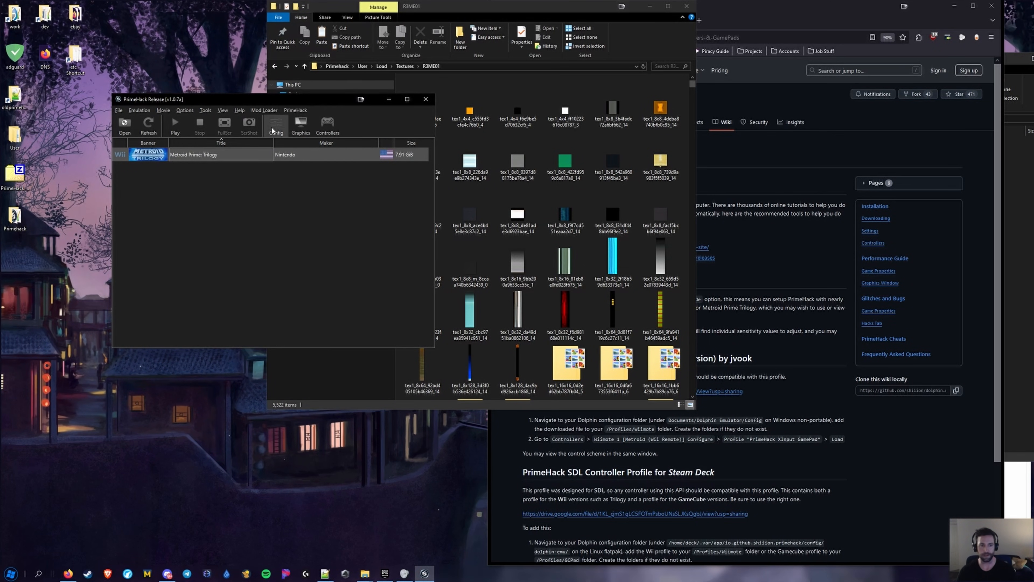
{"action": "left_click", "coordinate": [301, 125]}
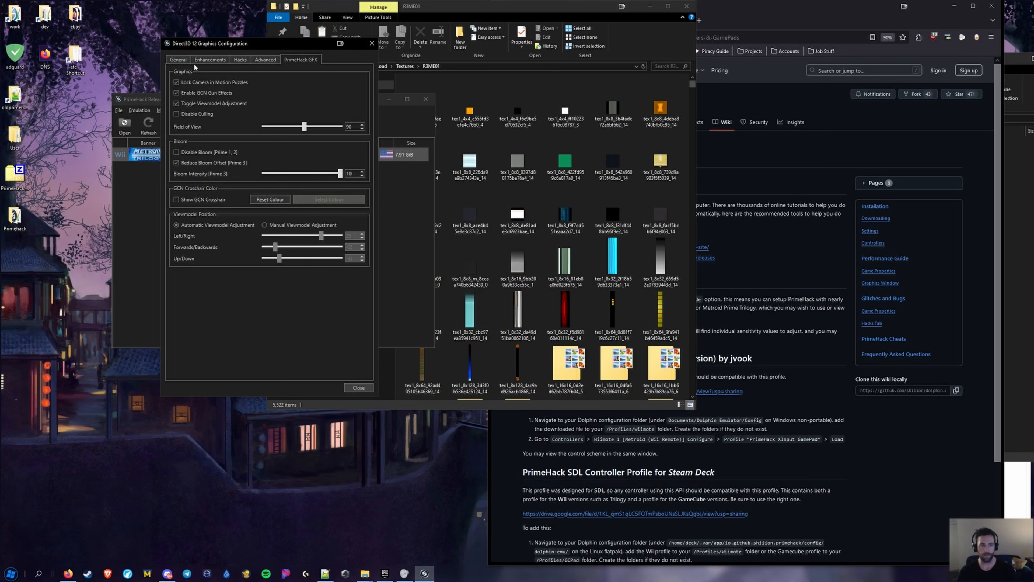
{"action": "left_click", "coordinate": [179, 60]}
{"action": "left_click", "coordinate": [247, 61]}
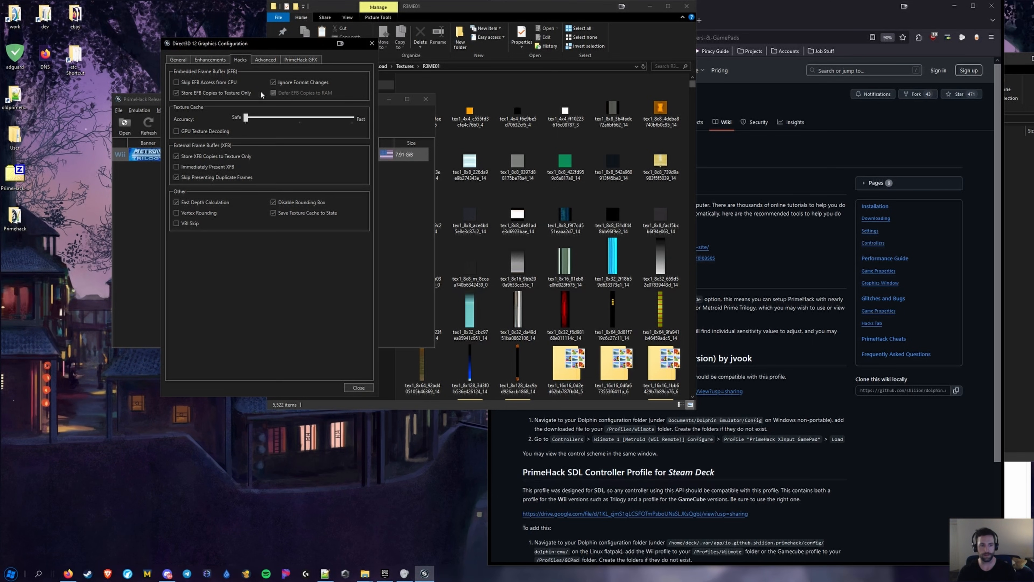
{"action": "left_click", "coordinate": [268, 59]}
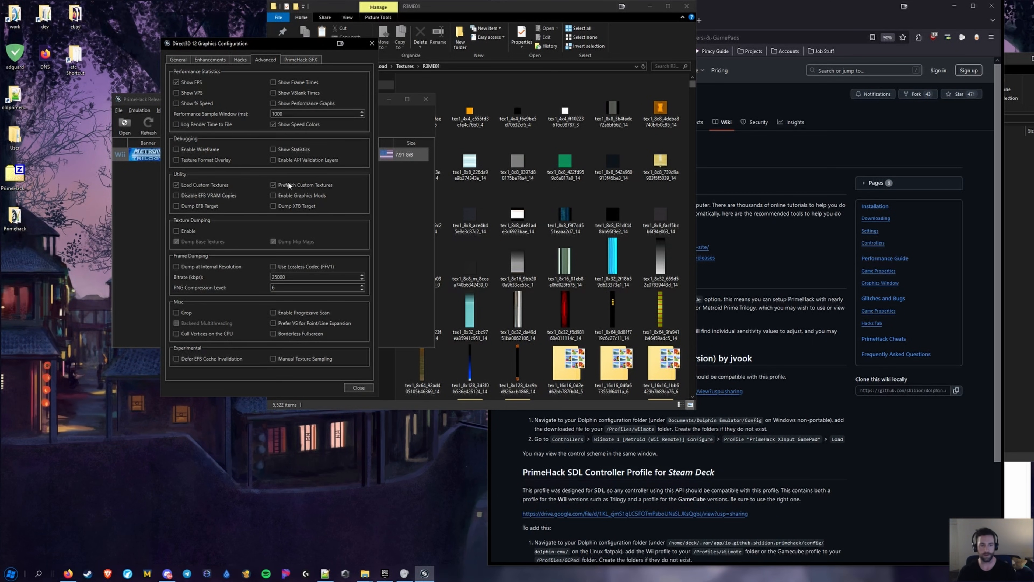
{"action": "left_click", "coordinate": [359, 387]}
Run Metroid Prime: Trilogy past its title screen, stop it, and relaunch it
{"action": "double_click", "coordinate": [197, 154]}
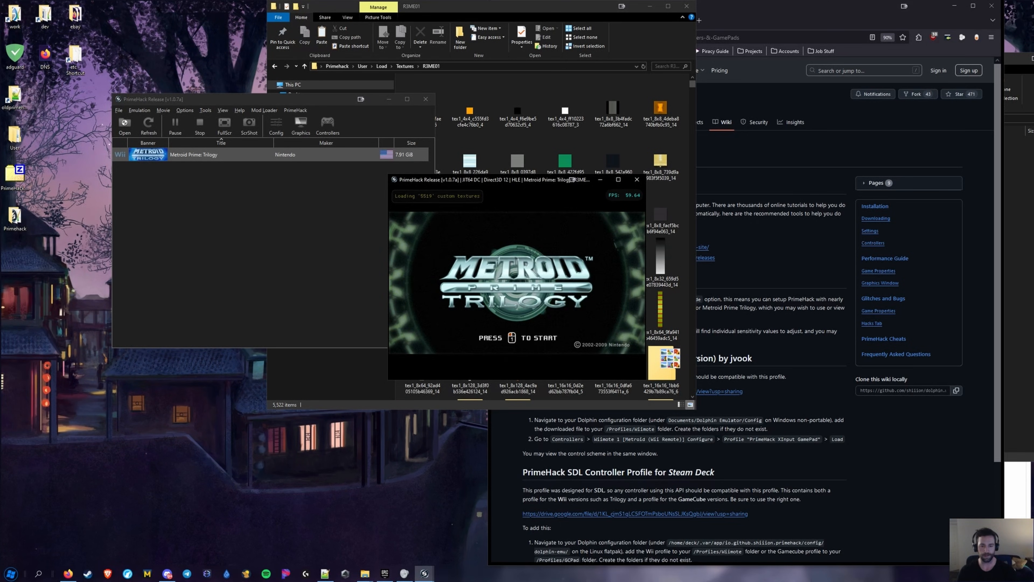
{"action": "left_click", "coordinate": [516, 283]}
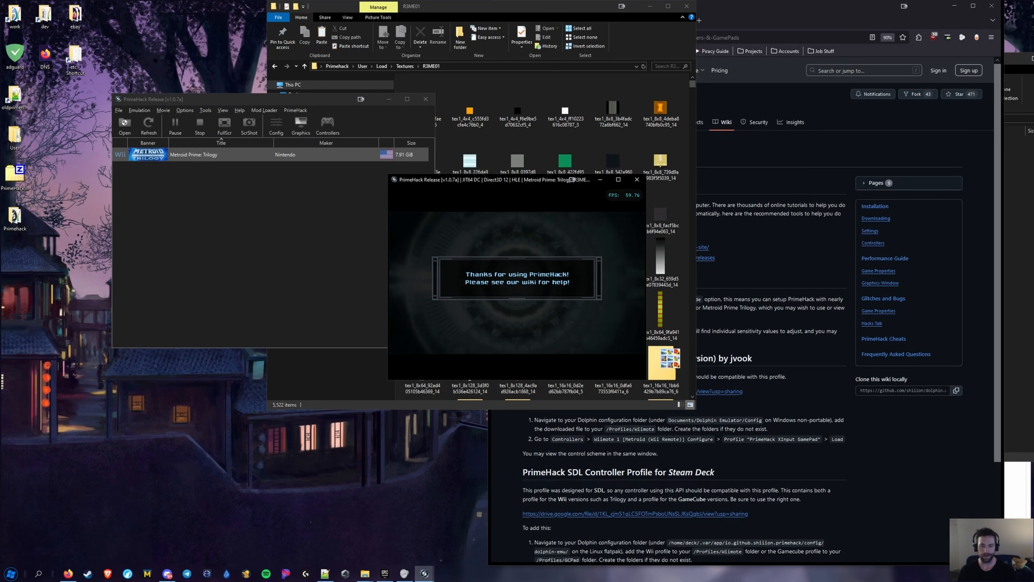
{"action": "key", "text": "XF86AudioLowerVolume"}
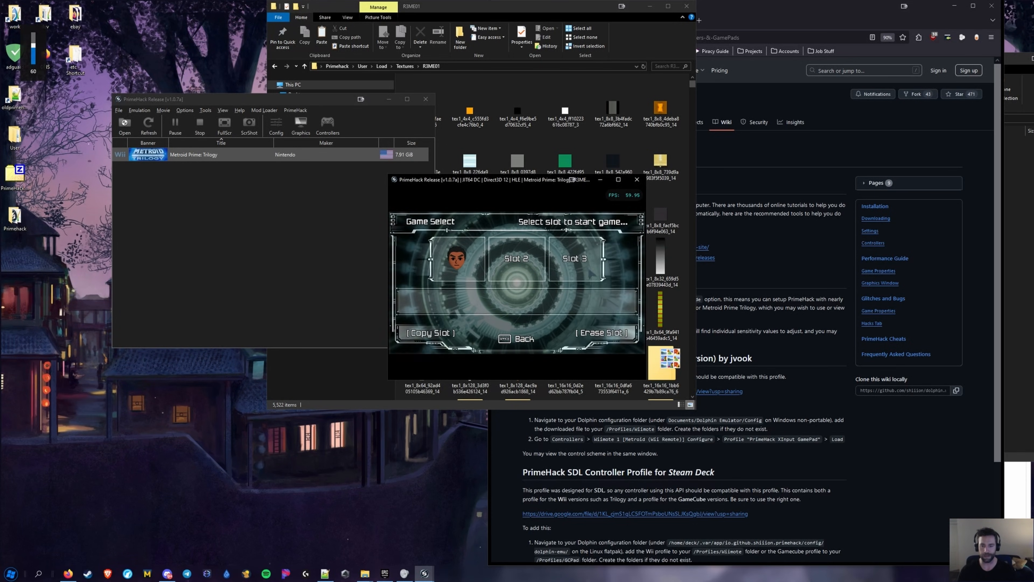
{"action": "left_click", "coordinate": [638, 180]}
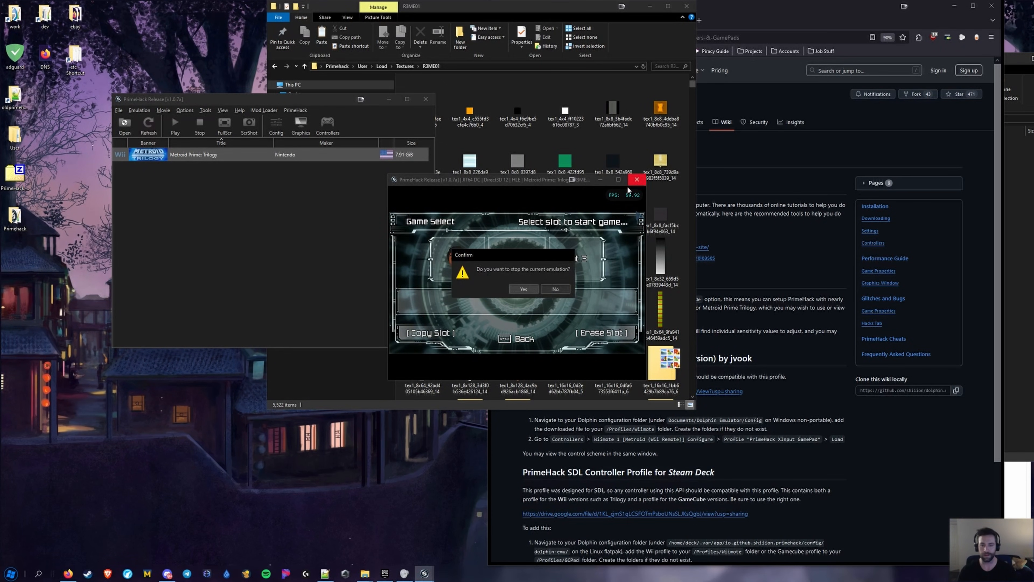
{"action": "left_click", "coordinate": [524, 290]}
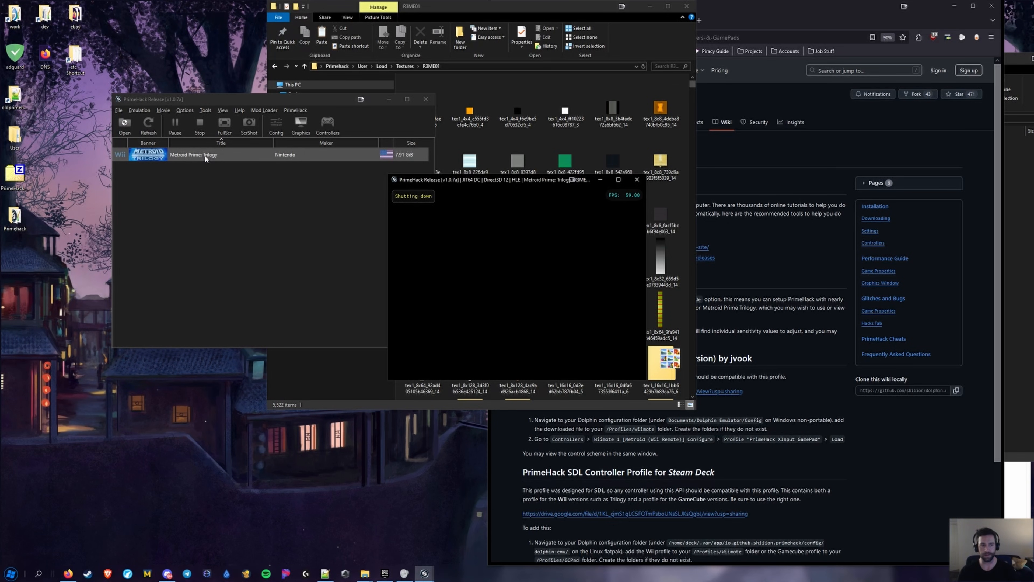
{"action": "double_click", "coordinate": [187, 155]}
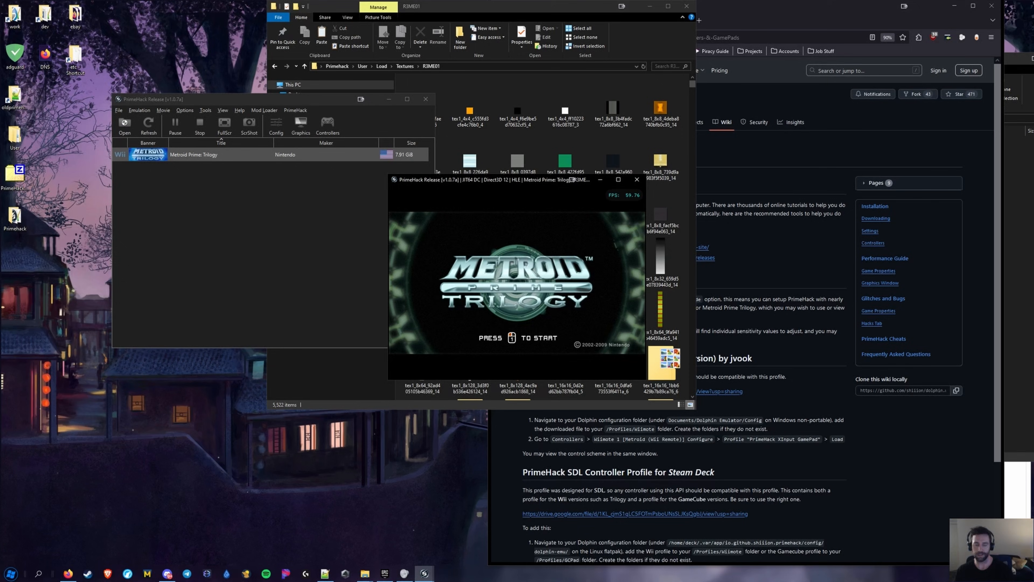
Advance the game past the title screen and lower the headset volume to about 30%
{"action": "left_click", "coordinate": [517, 283]}
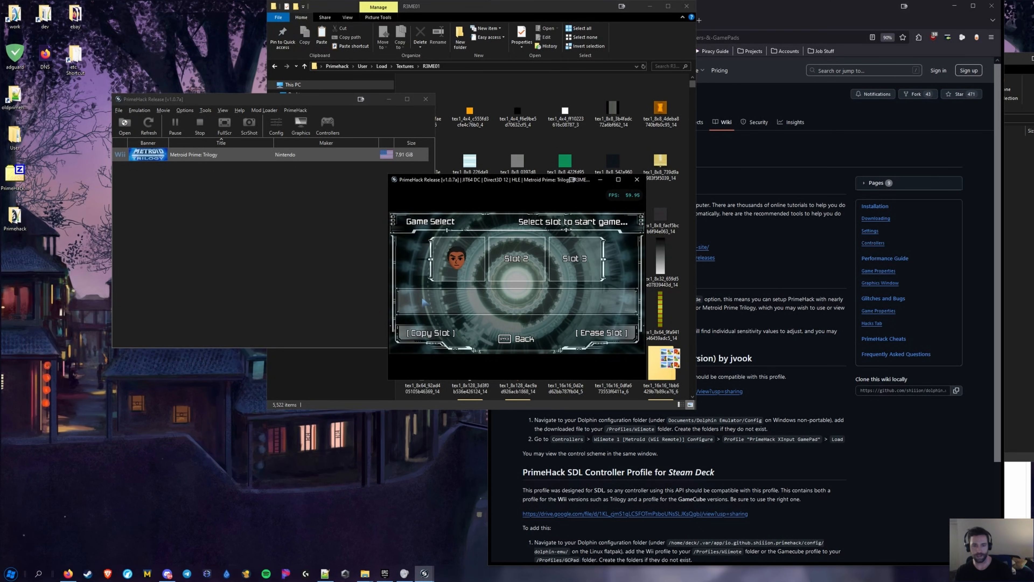
{"action": "key", "text": "alt+Tab"}
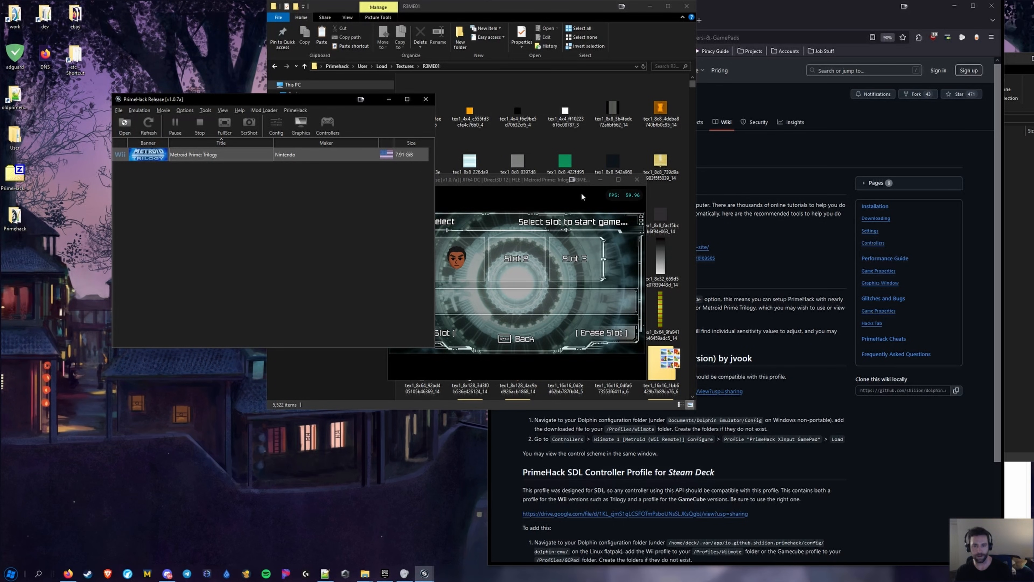
{"action": "scroll", "coordinate": [847, 326], "scroll_direction": "down", "scroll_amount": 3}
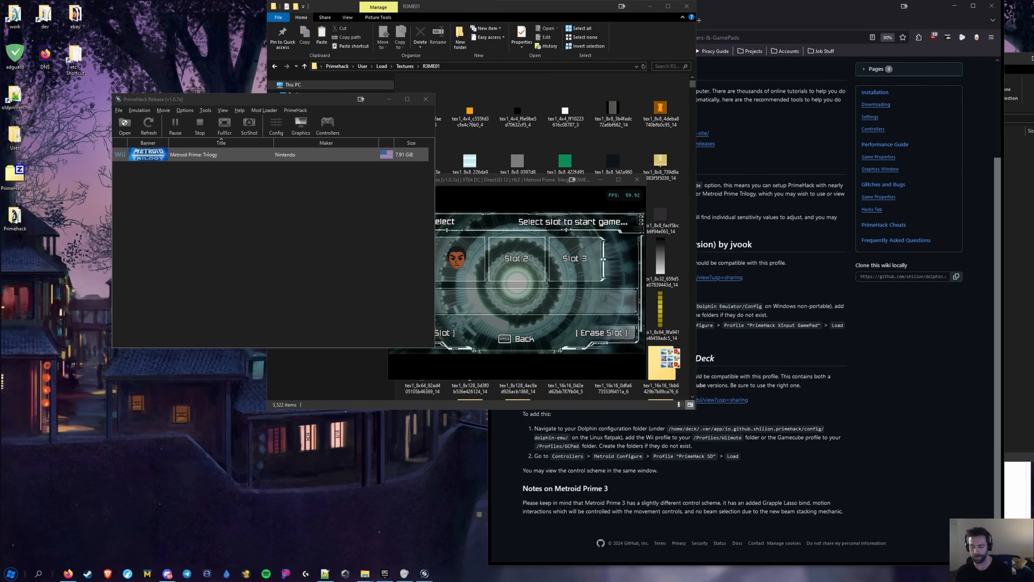
{"action": "left_click", "coordinate": [1015, 501]}
{"action": "left_click_drag", "start_coordinate": [864, 484], "coordinate": [863, 517]}
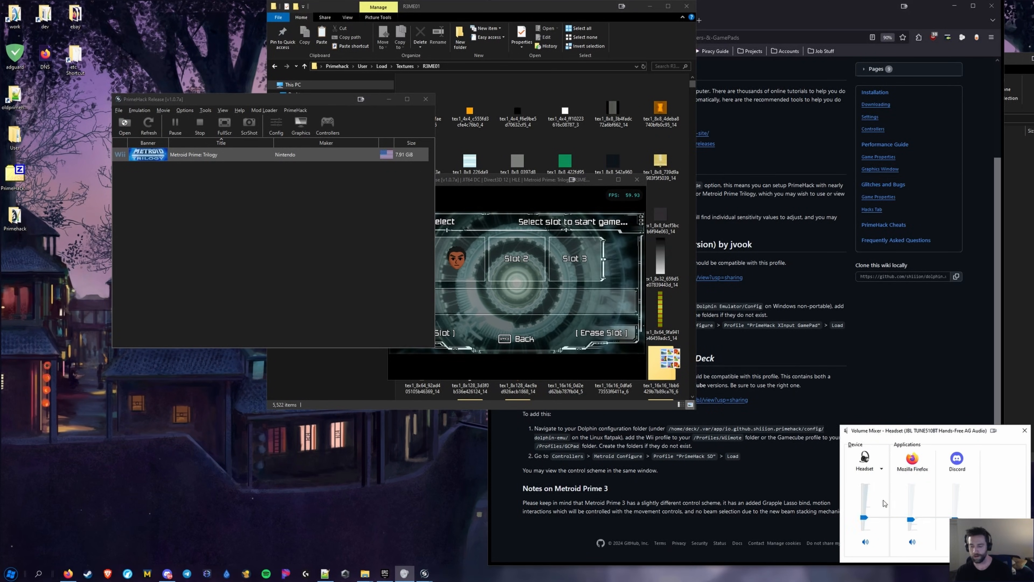
{"action": "left_click", "coordinate": [1025, 430]}
{"action": "left_click", "coordinate": [134, 111]}
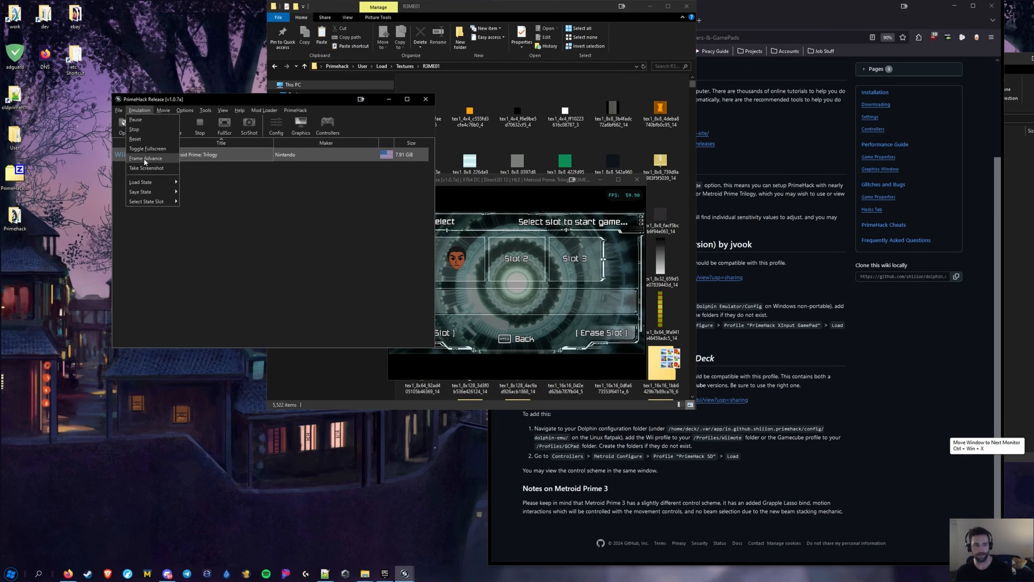
Load the state from selected slot 1 and return focus to the game window
{"action": "mouse_move", "coordinate": [144, 202]}
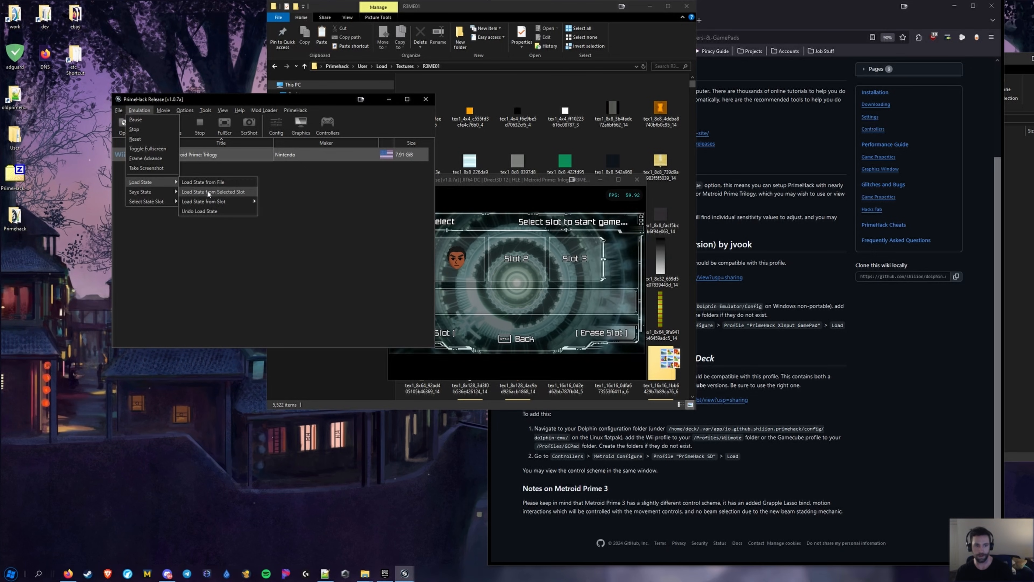
{"action": "left_click", "coordinate": [209, 193]}
{"action": "left_click", "coordinate": [524, 277]}
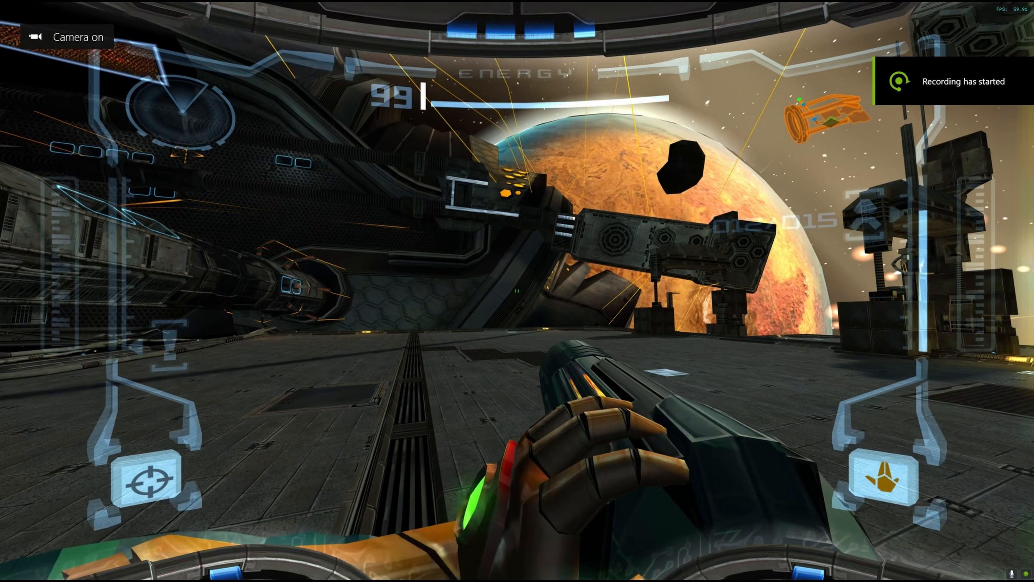
Walk Samus with WASD across the Exterior Docking Hangar, viewing the planet, pillars and docked ship
{"action": "key", "text": "d"}
{"action": "key", "text": "a"}
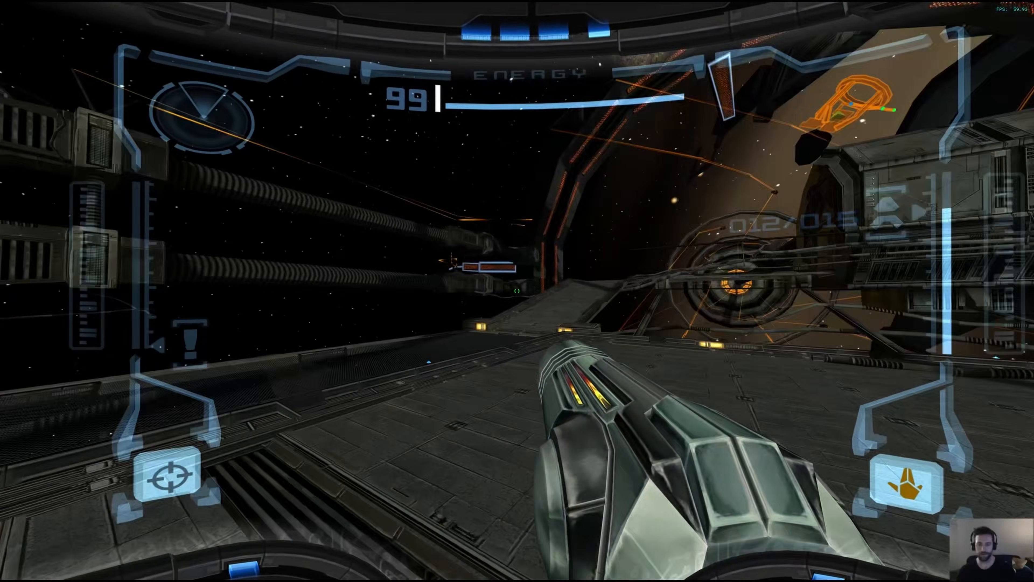
{"action": "key", "text": "w"}
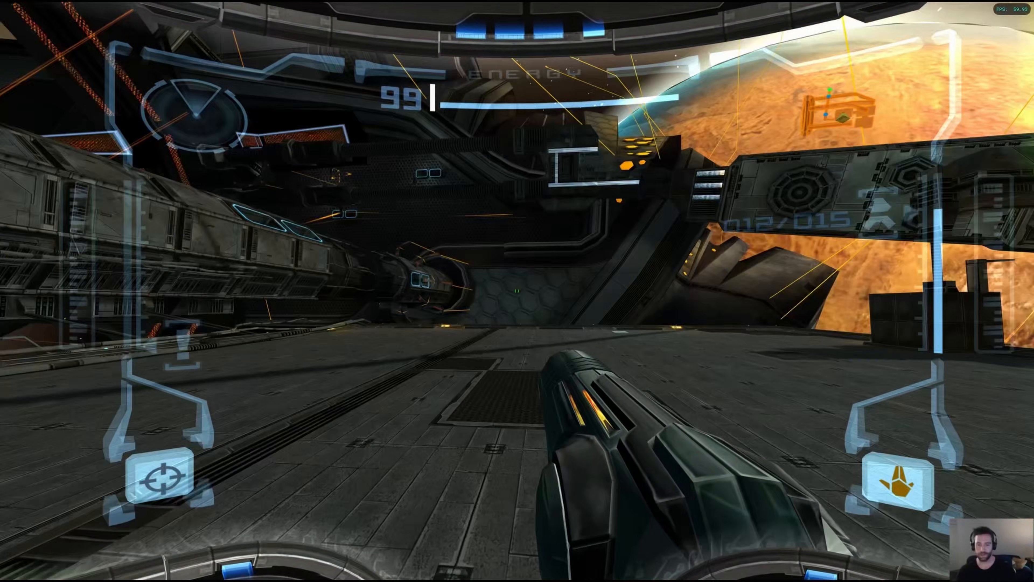
{"action": "key", "text": "a"}
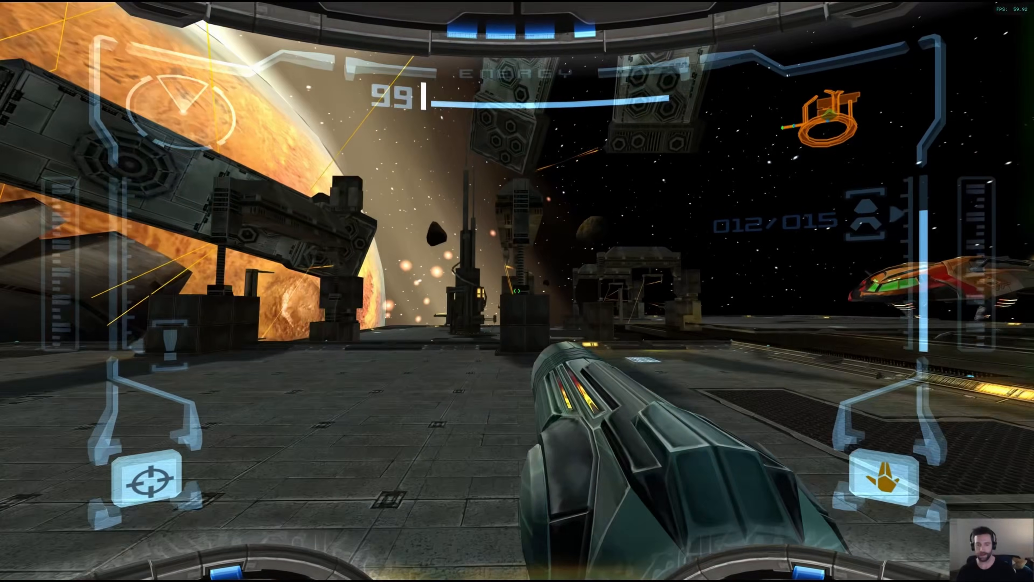
{"action": "key", "text": "a"}
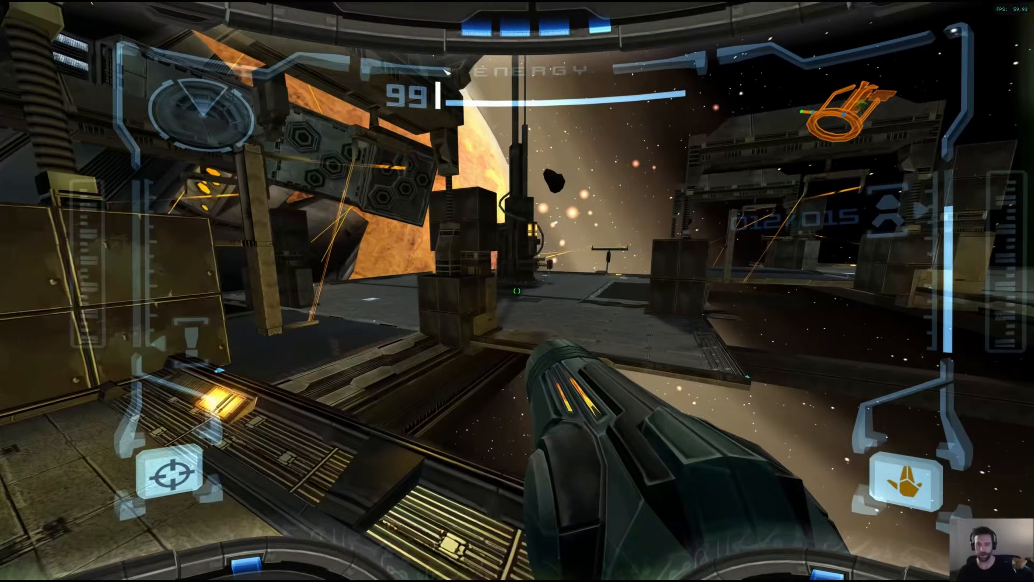
{"action": "key", "text": "w"}
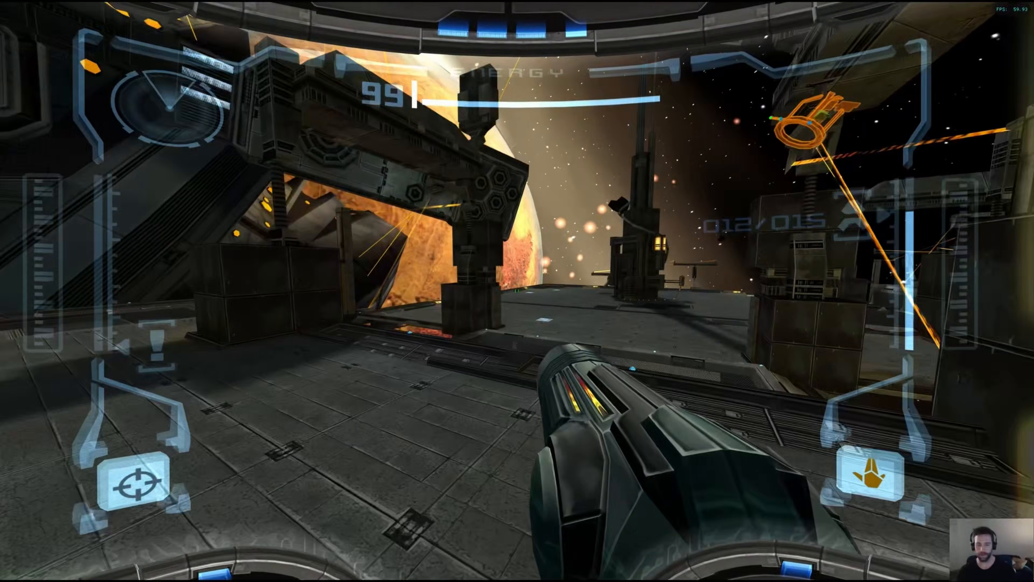
{"action": "key", "text": "w"}
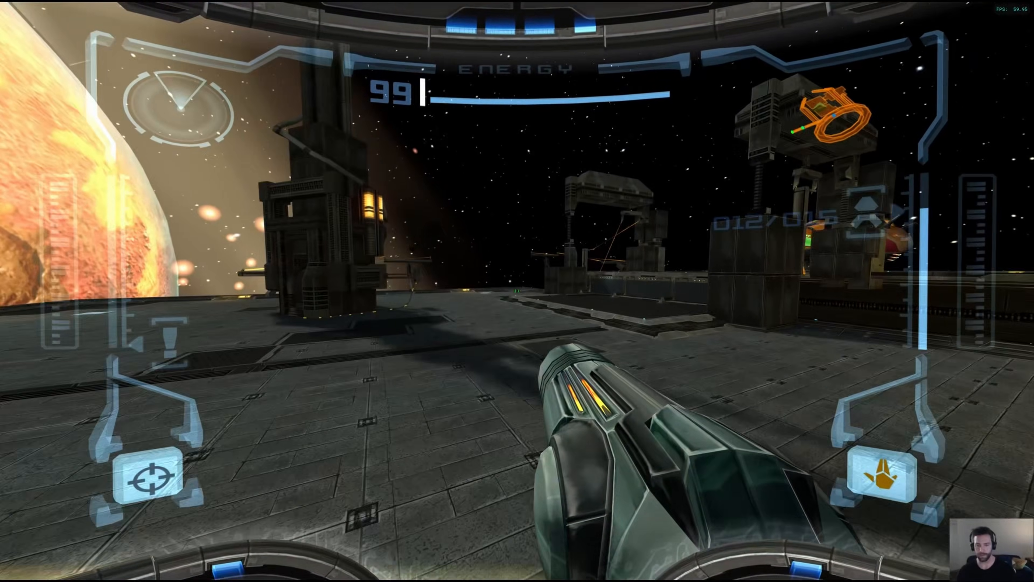
{"action": "key", "text": "w"}
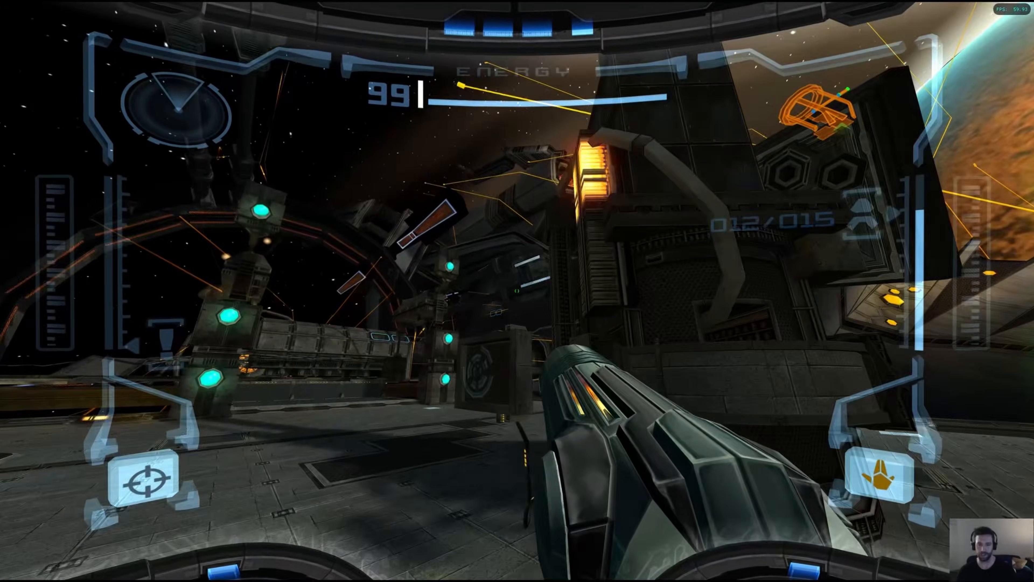
Open the area map, tilt and rotate it, then check and exit the inventory
{"action": "key", "text": "Tab"}
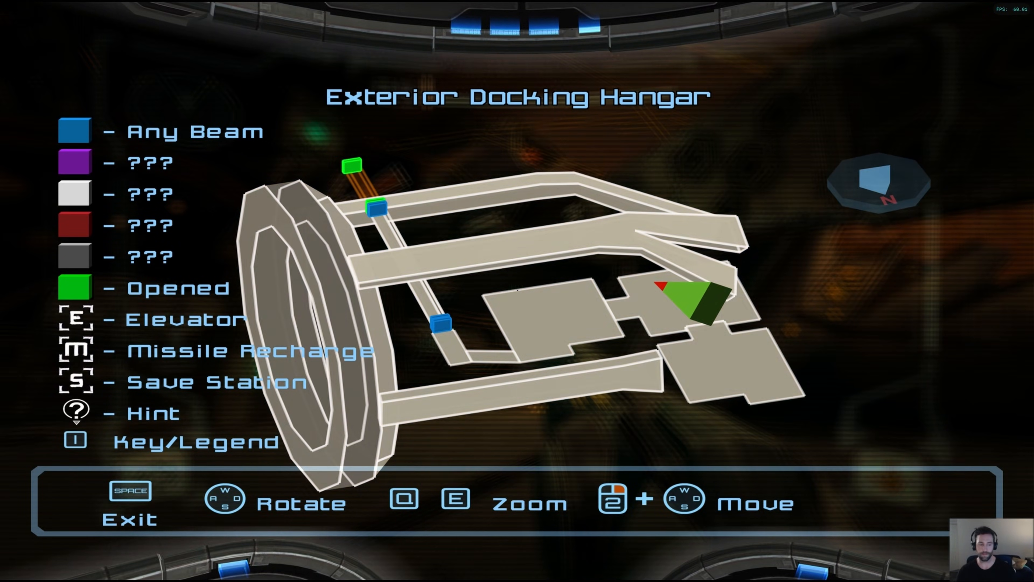
{"action": "key", "text": "w"}
{"action": "key", "text": "a"}
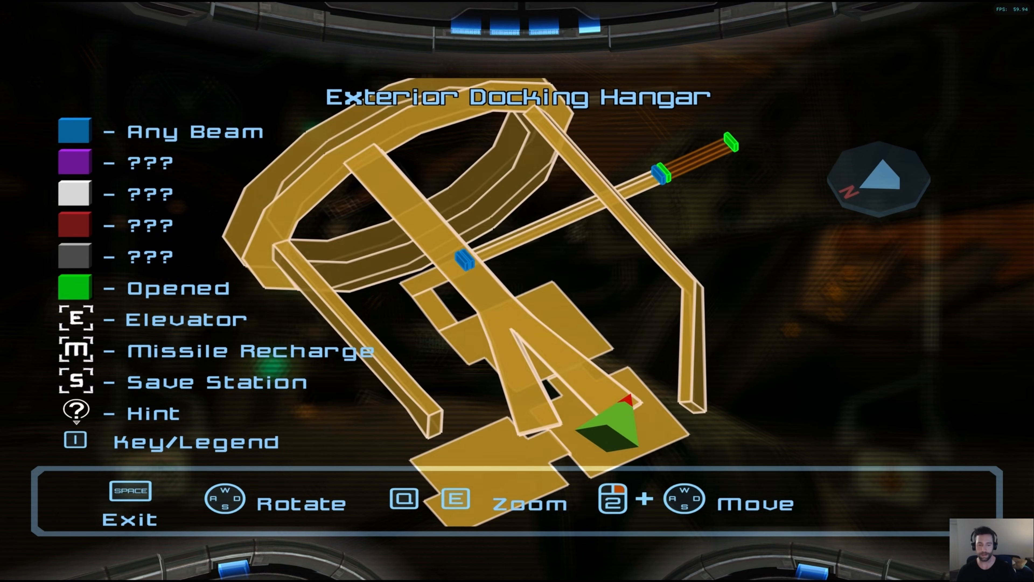
{"action": "key", "text": "space"}
{"action": "key", "text": "i"}
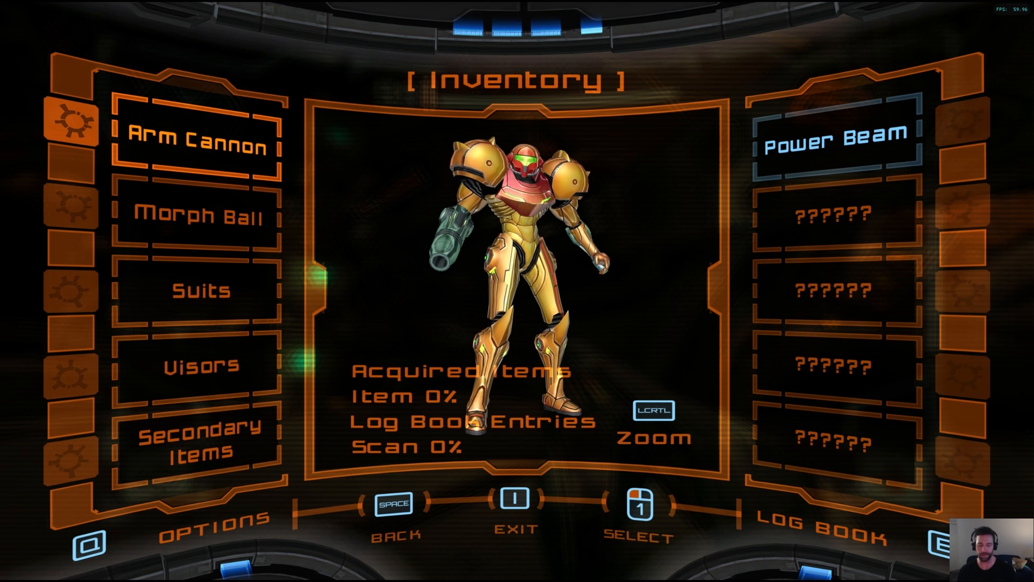
{"action": "key", "text": "i"}
Walk and jump Samus up onto the gunship landing platform
{"action": "key", "text": "w"}
{"action": "key", "text": "w"}
{"action": "key", "text": "space"}
{"action": "key", "text": "space"}
{"action": "key", "text": "w"}
{"action": "key", "text": "i"}
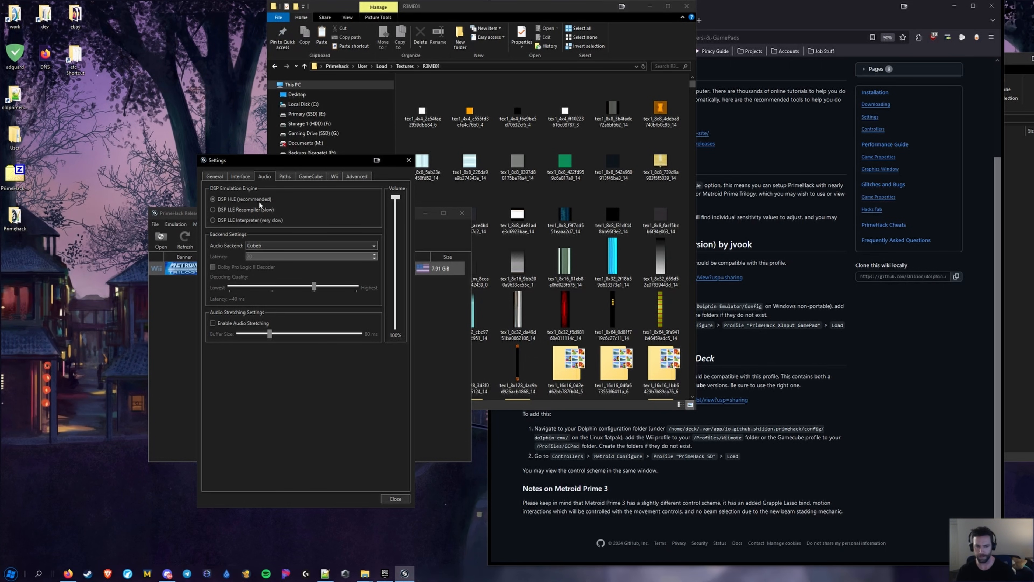
Switch the Audio Backend to No Audio Output and back to Cubeb, then view General settings
{"action": "left_click", "coordinate": [266, 245]}
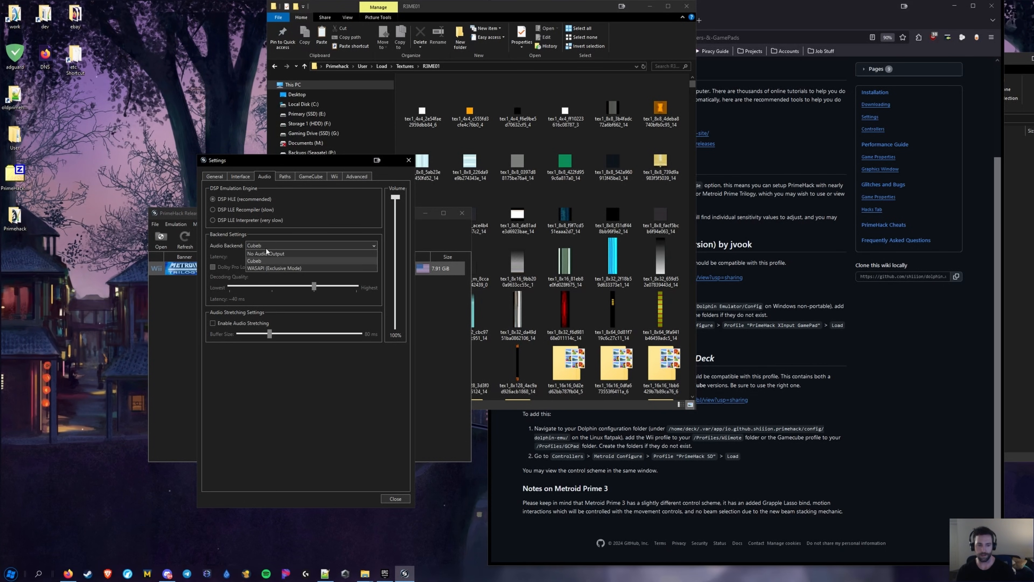
{"action": "left_click", "coordinate": [256, 261]}
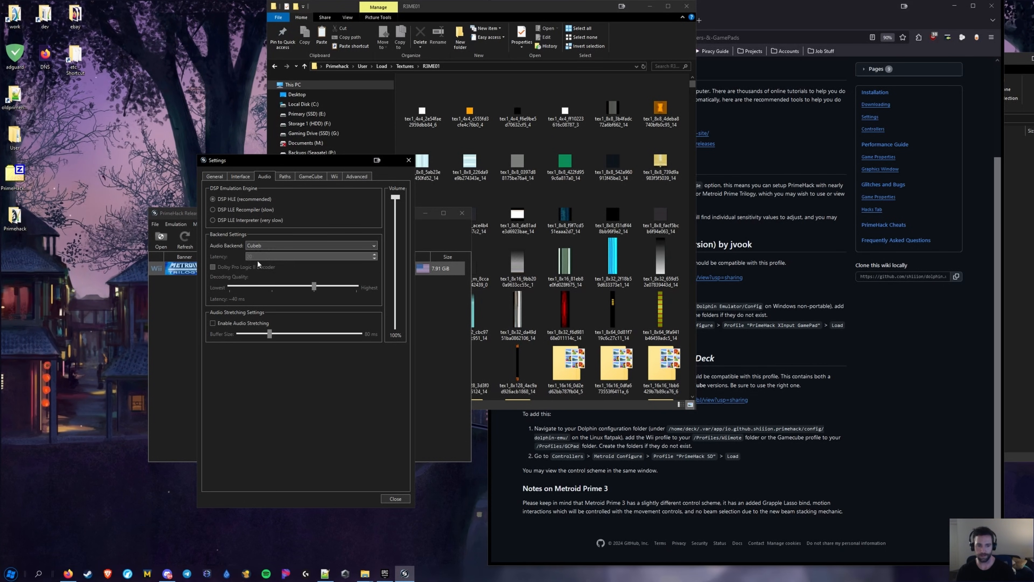
{"action": "left_click", "coordinate": [265, 246]}
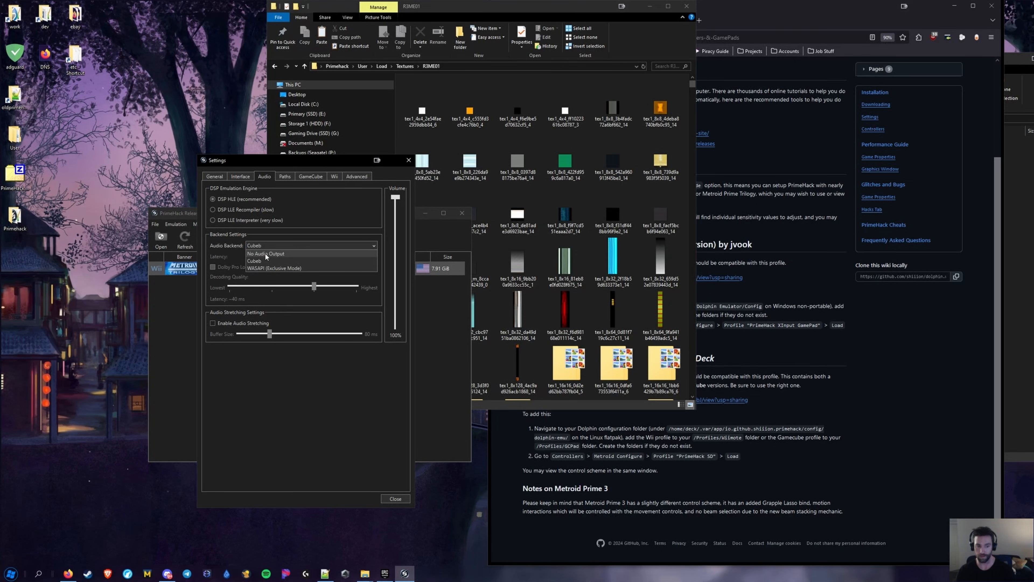
{"action": "left_click", "coordinate": [264, 252]}
{"action": "left_click", "coordinate": [269, 244]}
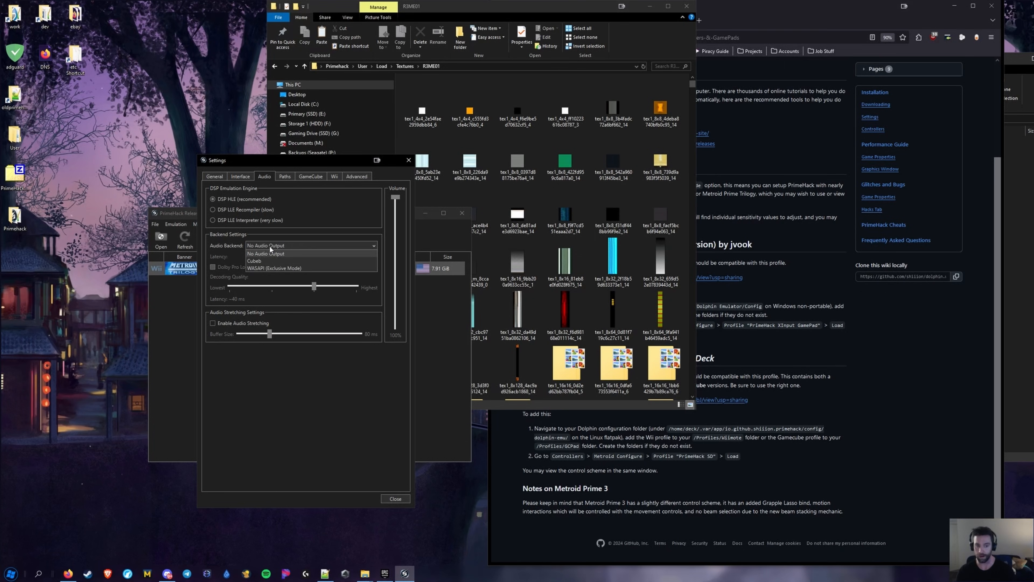
{"action": "left_click", "coordinate": [263, 261]}
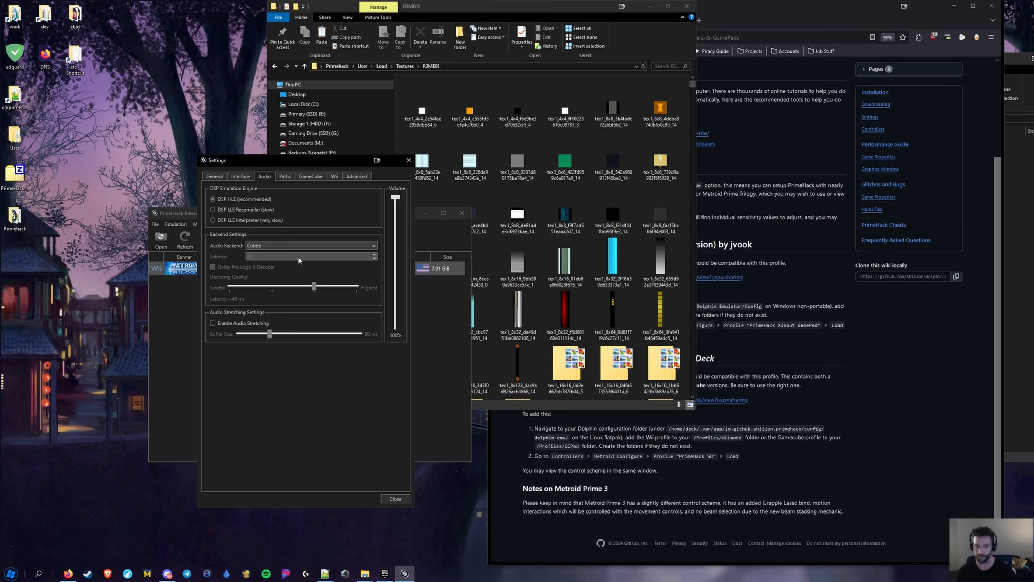
{"action": "mouse_move", "coordinate": [299, 259]}
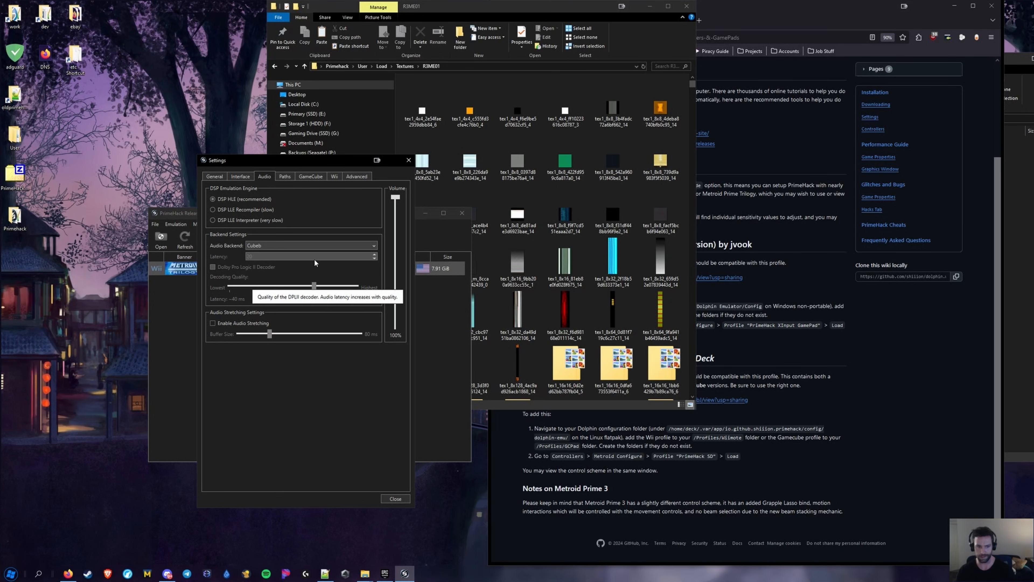
{"action": "left_click", "coordinate": [224, 175]}
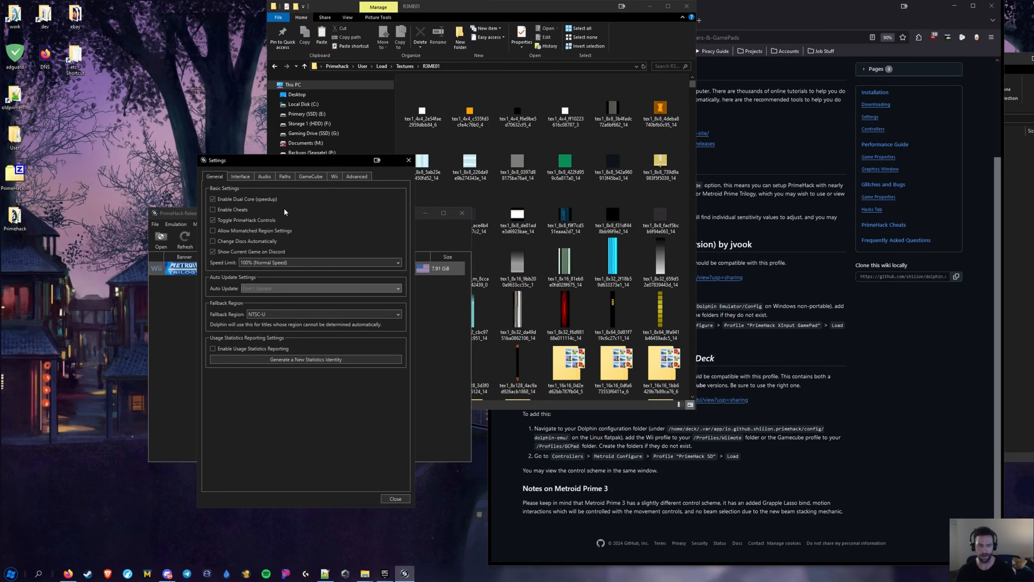
Close Settings, open Graphics, and check the General tab, leaving the backend on Direct3D 12
{"action": "left_click", "coordinate": [395, 499]}
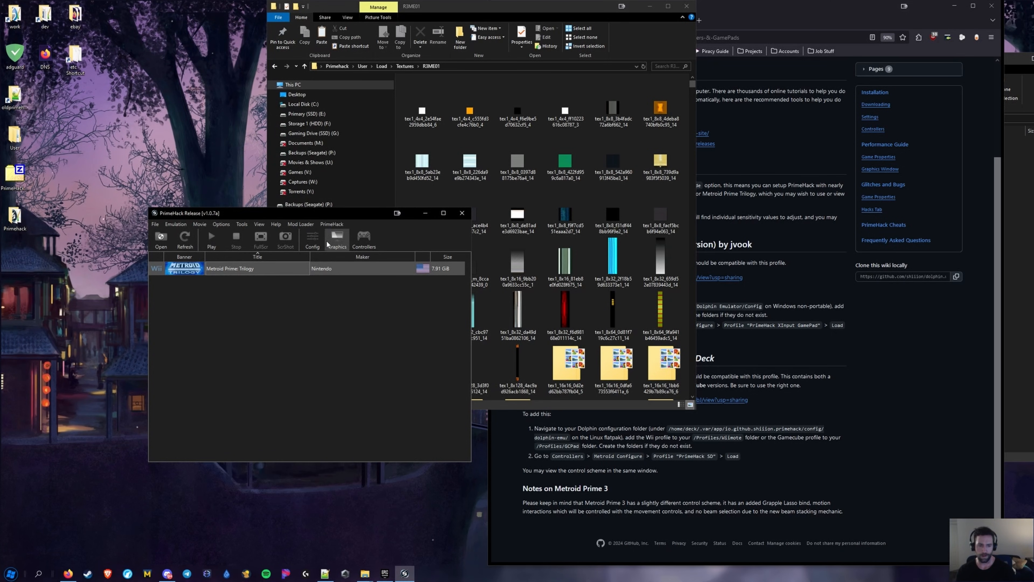
{"action": "left_click", "coordinate": [337, 238]}
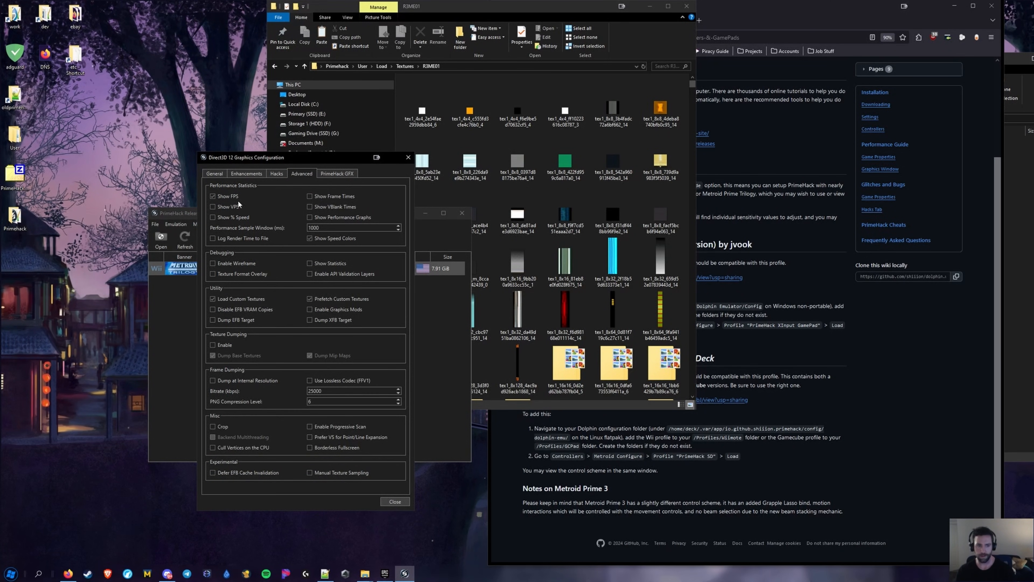
{"action": "left_click", "coordinate": [214, 173]}
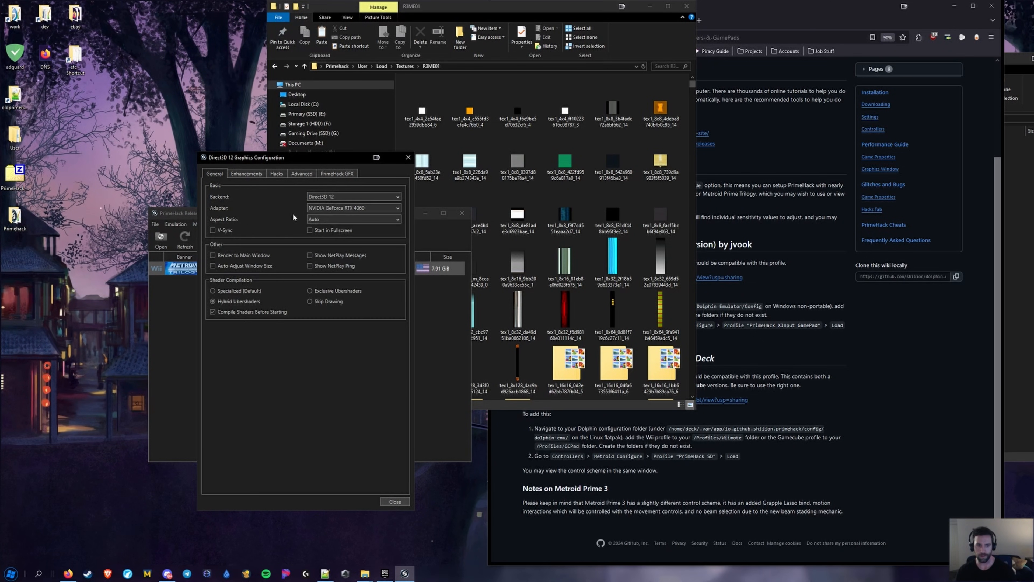
{"action": "left_click", "coordinate": [325, 197]}
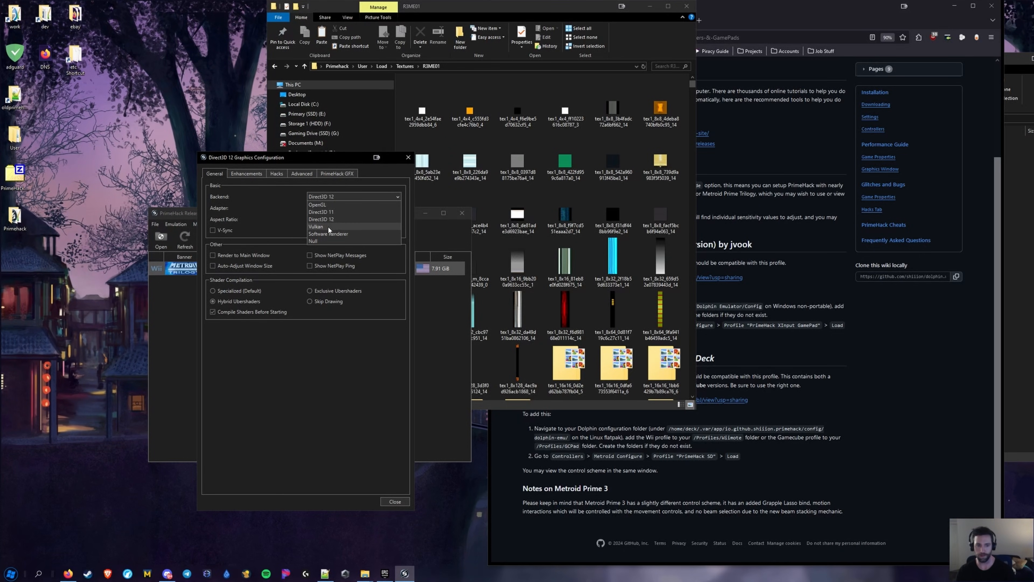
{"action": "left_click", "coordinate": [297, 365]}
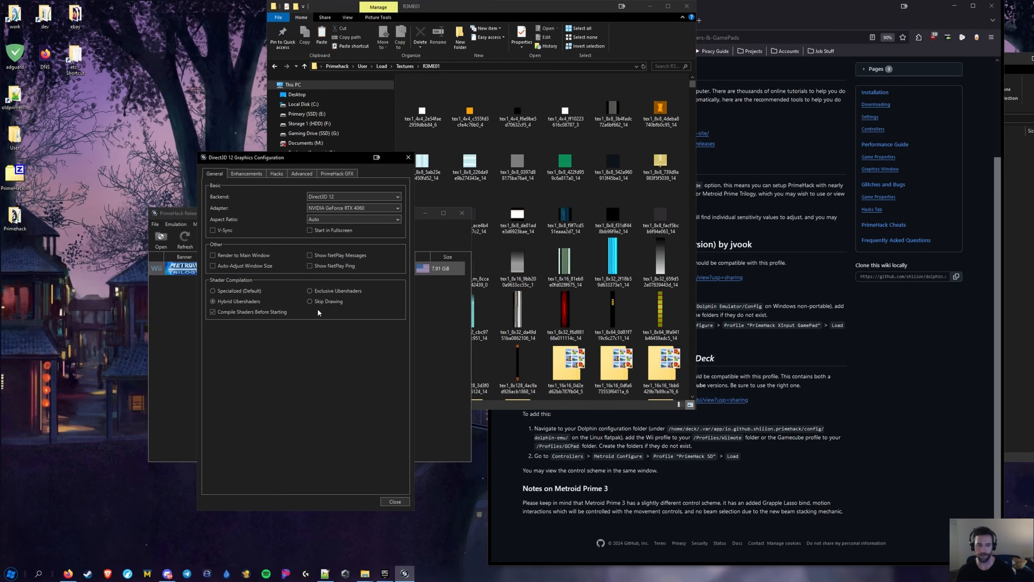
{"action": "mouse_move", "coordinate": [328, 289]}
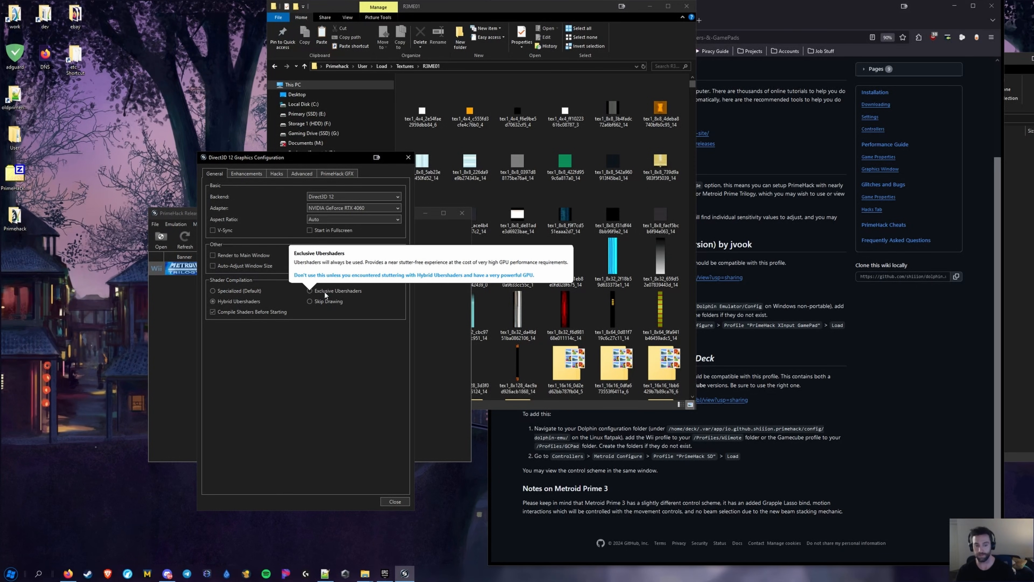
{"action": "mouse_move", "coordinate": [234, 302]}
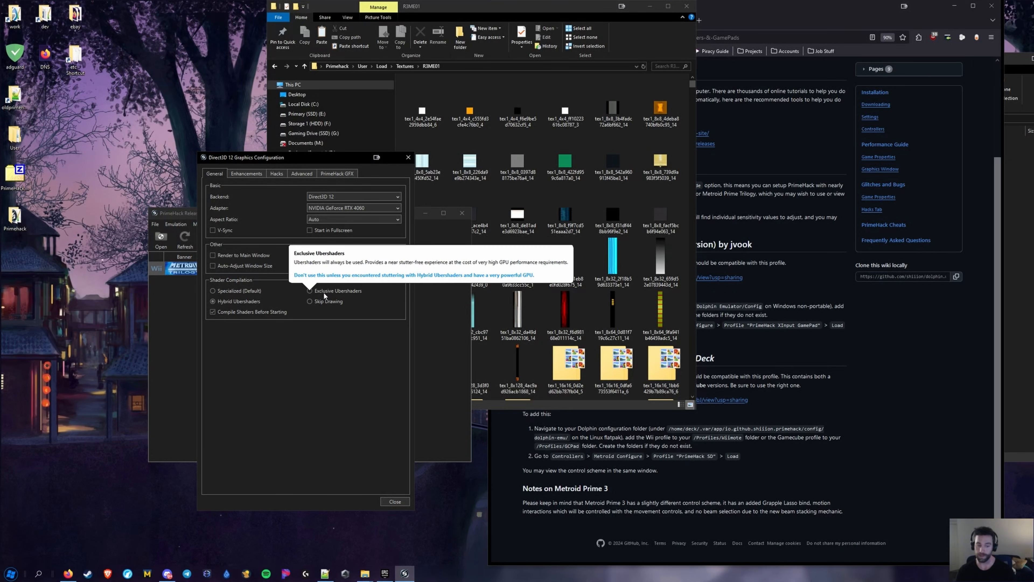
{"action": "mouse_move", "coordinate": [286, 296]}
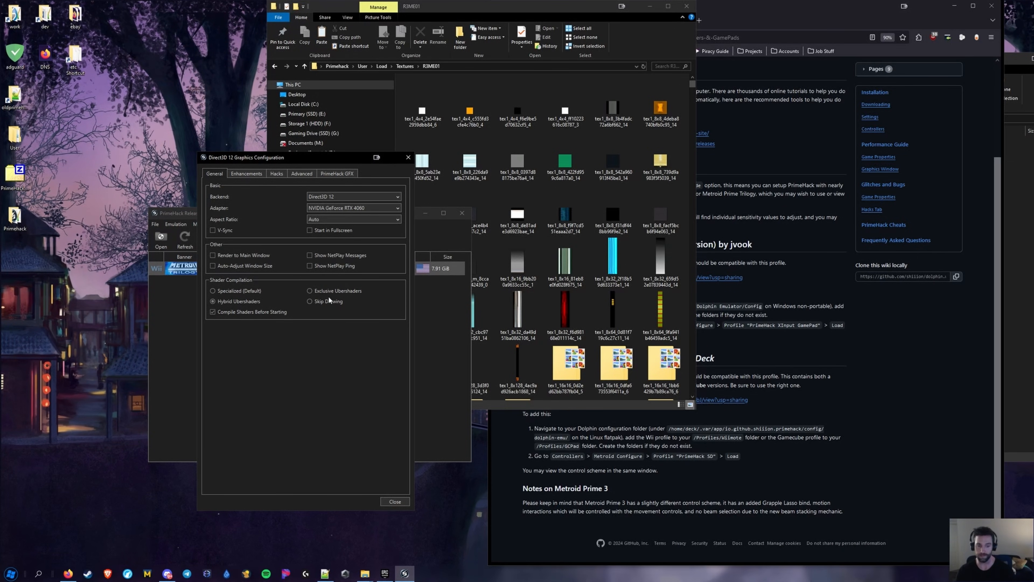
Browse the Enhancements and Hacks tabs, ending on the Hacks options
{"action": "left_click", "coordinate": [246, 175]}
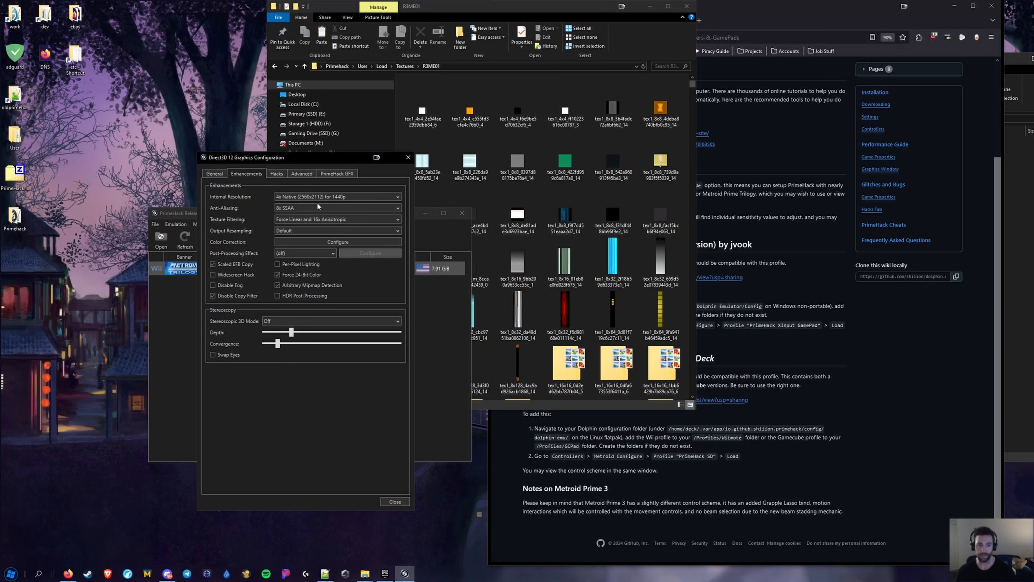
{"action": "mouse_move", "coordinate": [286, 218]}
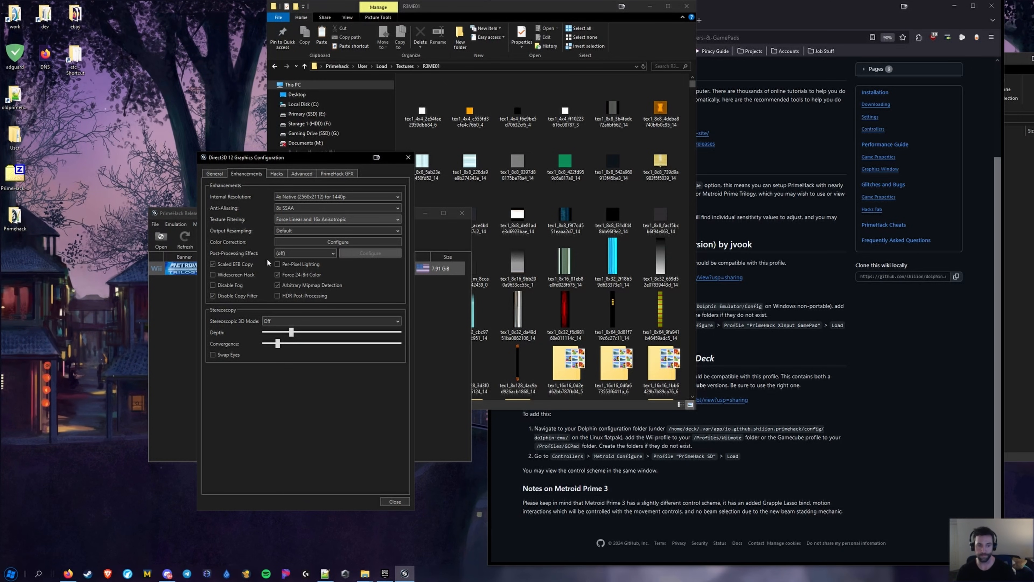
{"action": "left_click", "coordinate": [276, 174]}
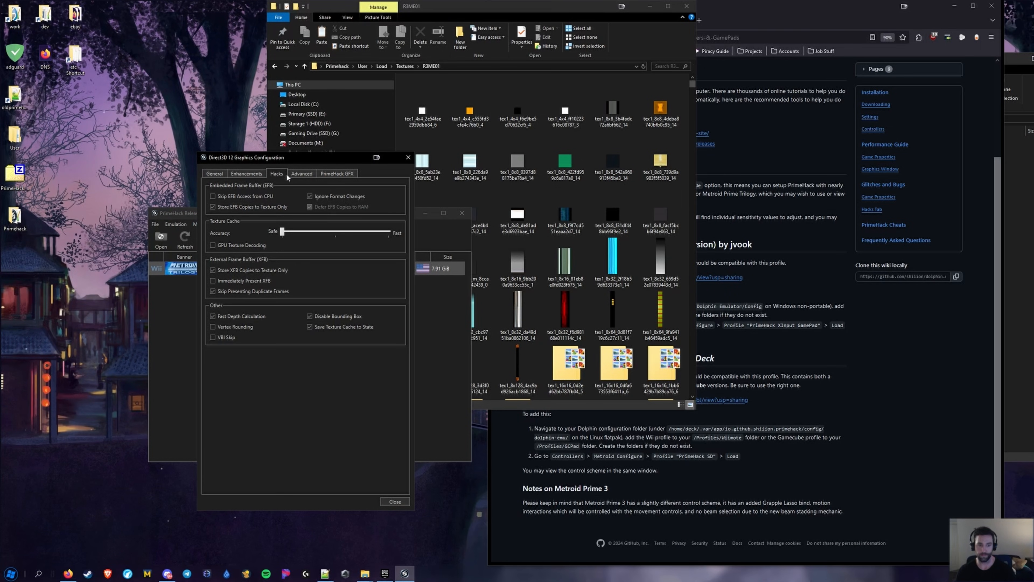
{"action": "left_click", "coordinate": [247, 174]}
{"action": "mouse_move", "coordinate": [231, 264]}
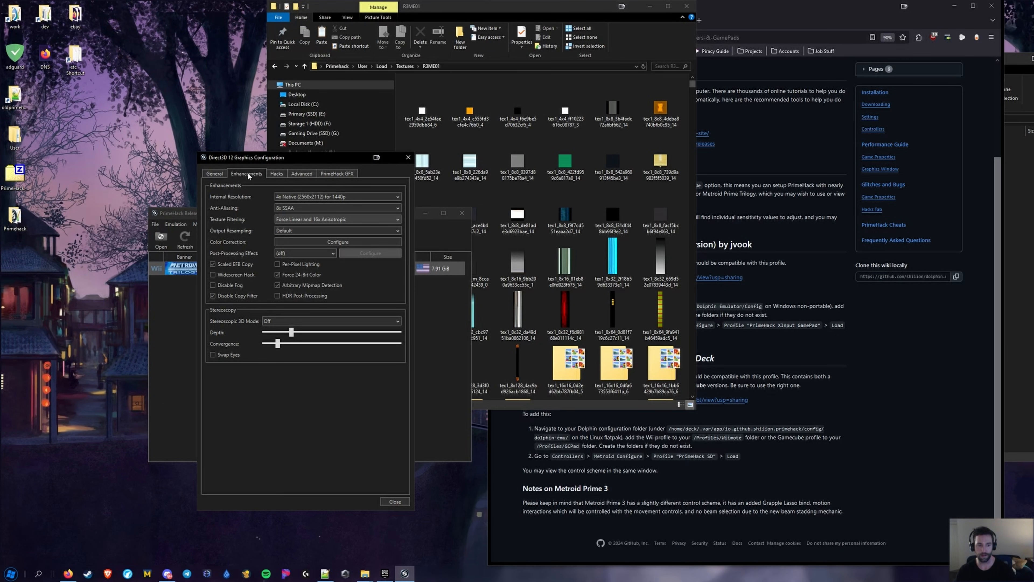
{"action": "left_click", "coordinate": [279, 174]}
{"action": "mouse_move", "coordinate": [232, 196]}
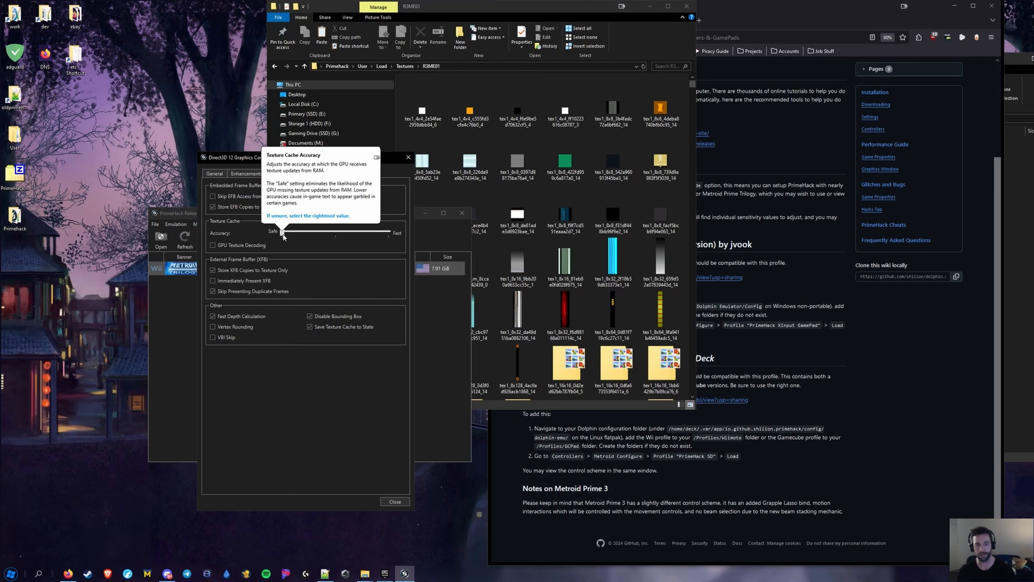
Set texture cache accuracy to Safe and turn off skipping duplicate frames
{"action": "mouse_move", "coordinate": [283, 233]}
{"action": "left_mouse_down"}
{"action": "mouse_move", "coordinate": [336, 233]}
{"action": "mouse_move", "coordinate": [278, 233]}
{"action": "left_mouse_up"}
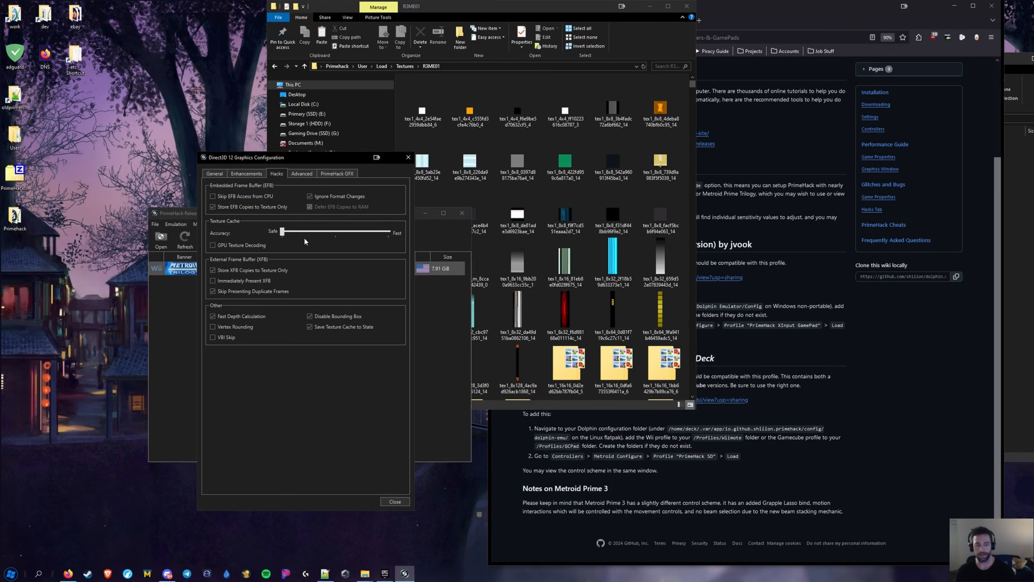
{"action": "mouse_move", "coordinate": [240, 244]}
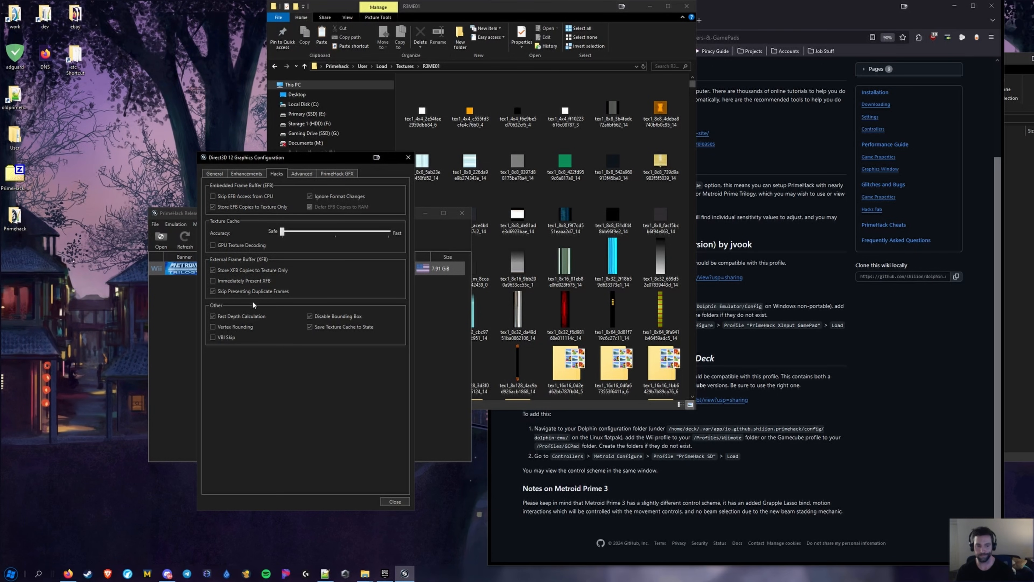
{"action": "mouse_move", "coordinate": [249, 293]}
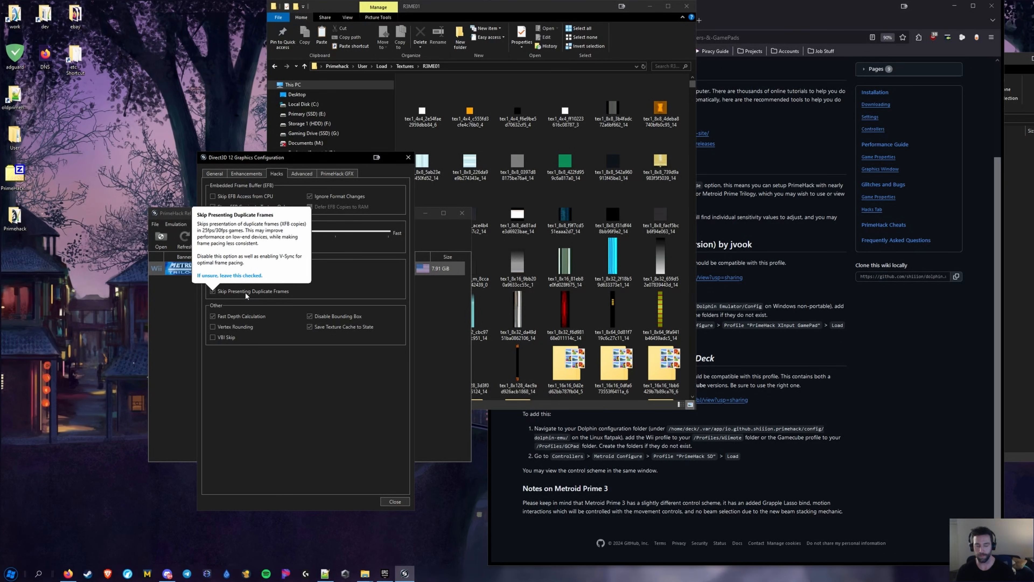
{"action": "left_click", "coordinate": [244, 292]}
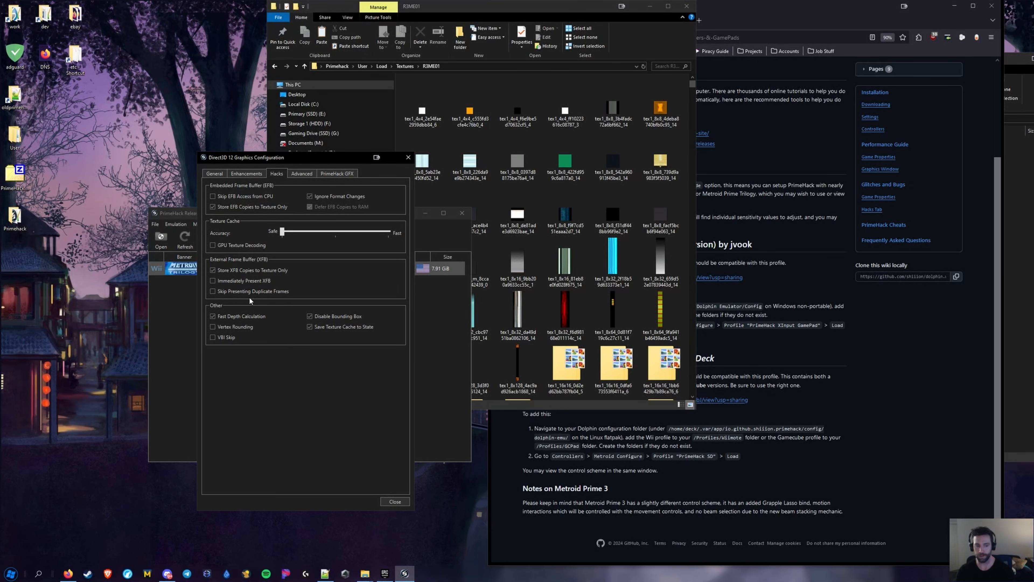
Look over the General, PrimeHack, Advanced and Hacks tabs, then close the dialog and switch to Firefox
{"action": "left_click", "coordinate": [218, 176]}
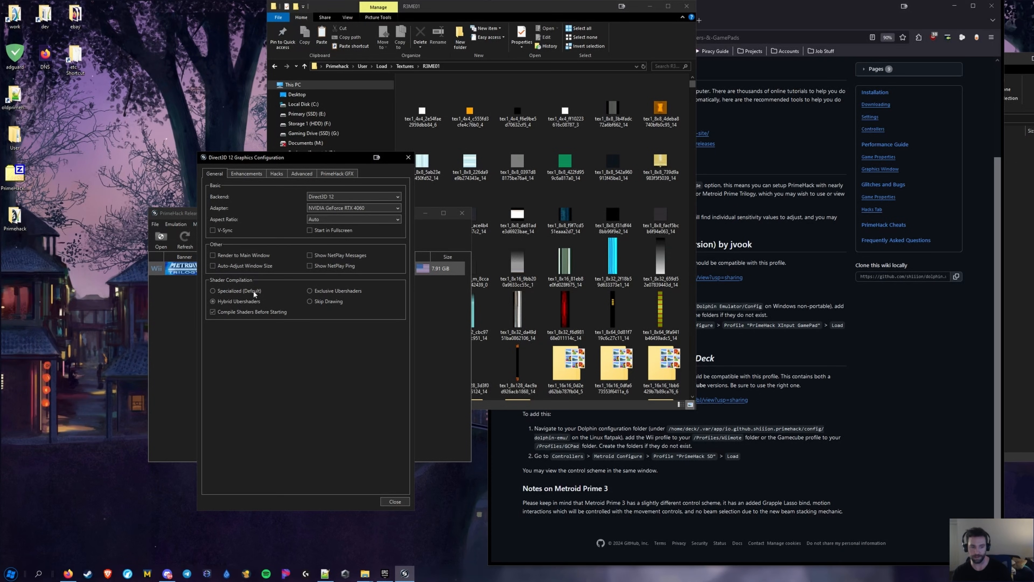
{"action": "left_click", "coordinate": [352, 173]}
{"action": "left_click", "coordinate": [303, 171]}
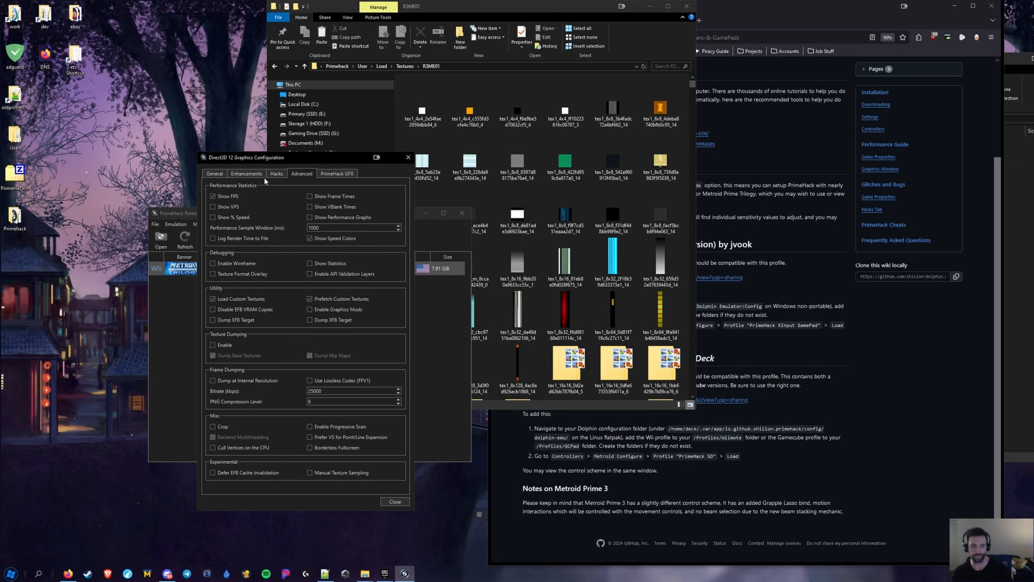
{"action": "left_click", "coordinate": [275, 173]}
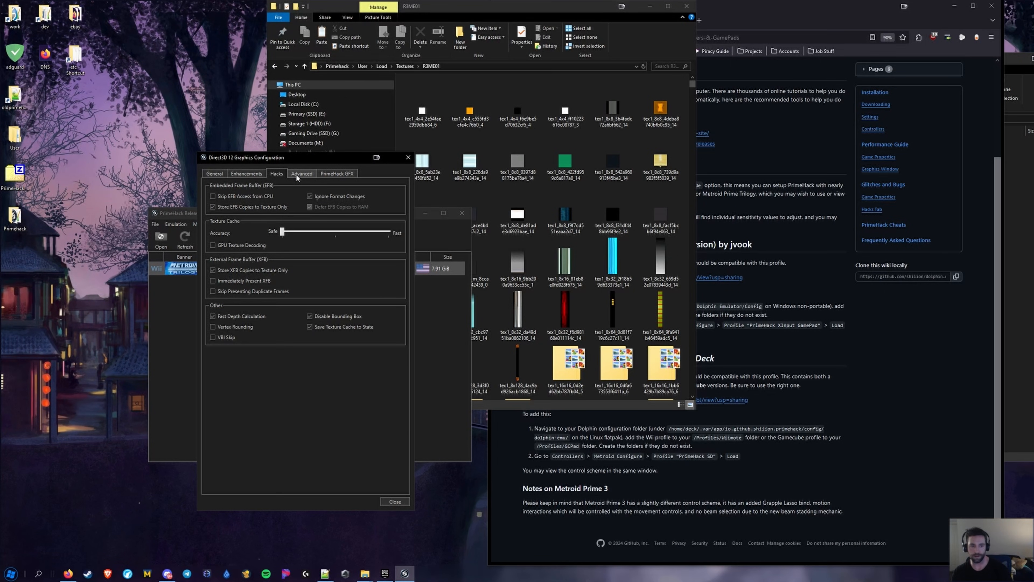
{"action": "mouse_move", "coordinate": [233, 196]}
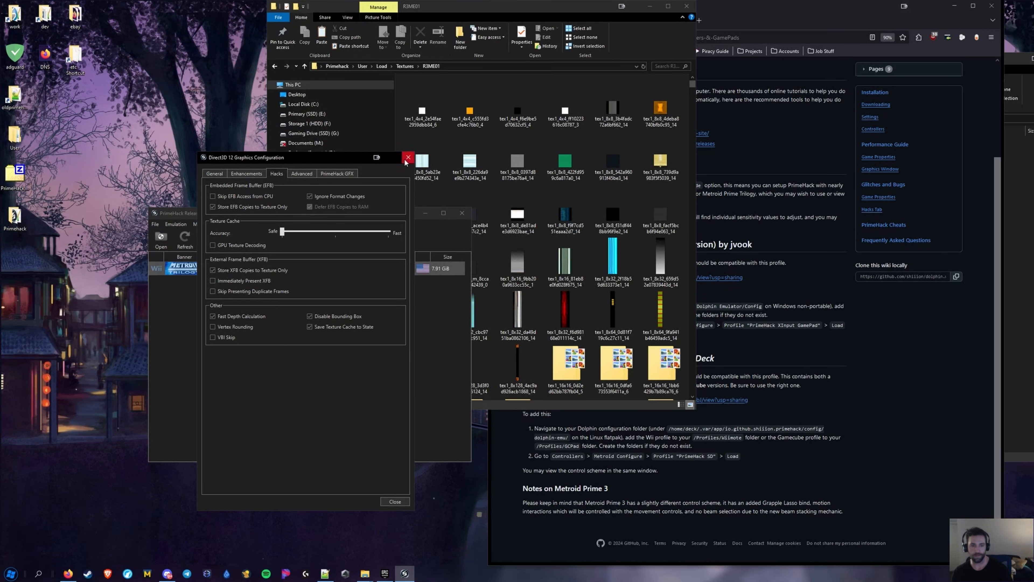
{"action": "left_click", "coordinate": [408, 157]}
{"action": "left_click", "coordinate": [68, 574]}
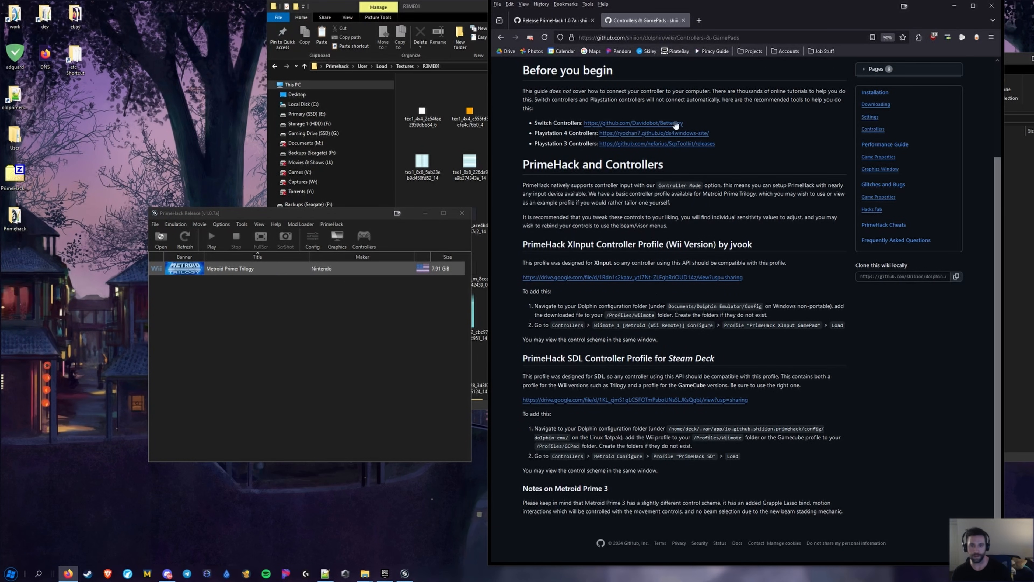
Open the Performance Guide wiki page at its Graphics section, then return to the texture folder and PrimeHack
{"action": "scroll", "coordinate": [692, 203], "scroll_direction": "up", "scroll_amount": 3}
{"action": "left_click", "coordinate": [567, 18]}
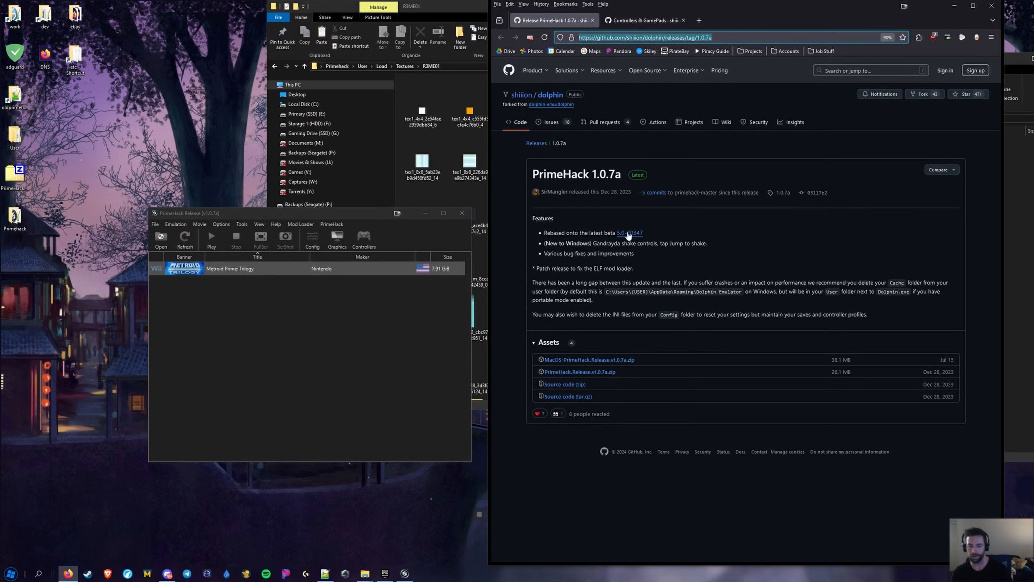
{"action": "left_click", "coordinate": [643, 20]}
{"action": "left_click", "coordinate": [885, 258]}
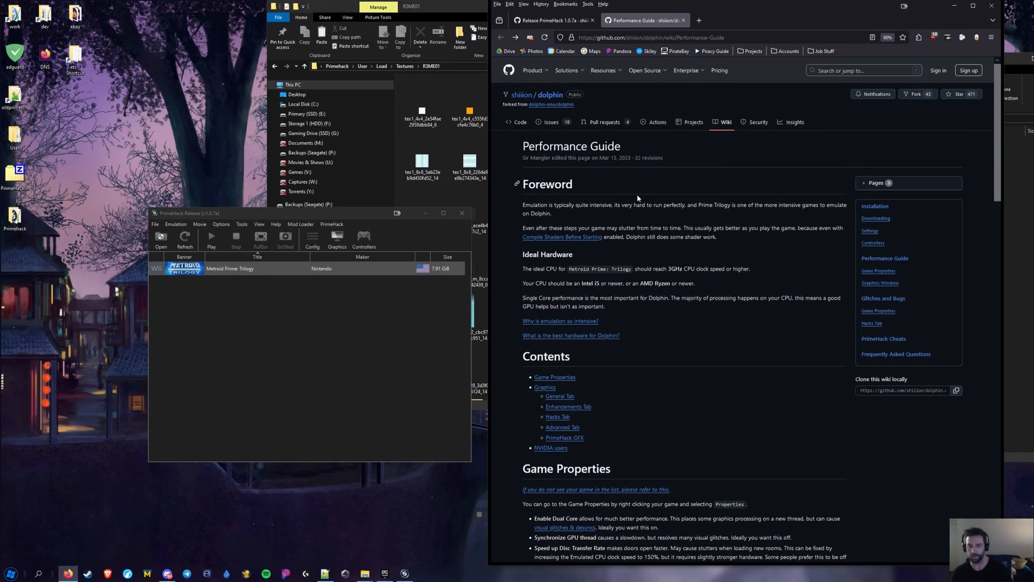
{"action": "middle_click", "coordinate": [740, 154]}
{"action": "right_click", "coordinate": [726, 327]}
{"action": "middle_click", "coordinate": [815, 184]}
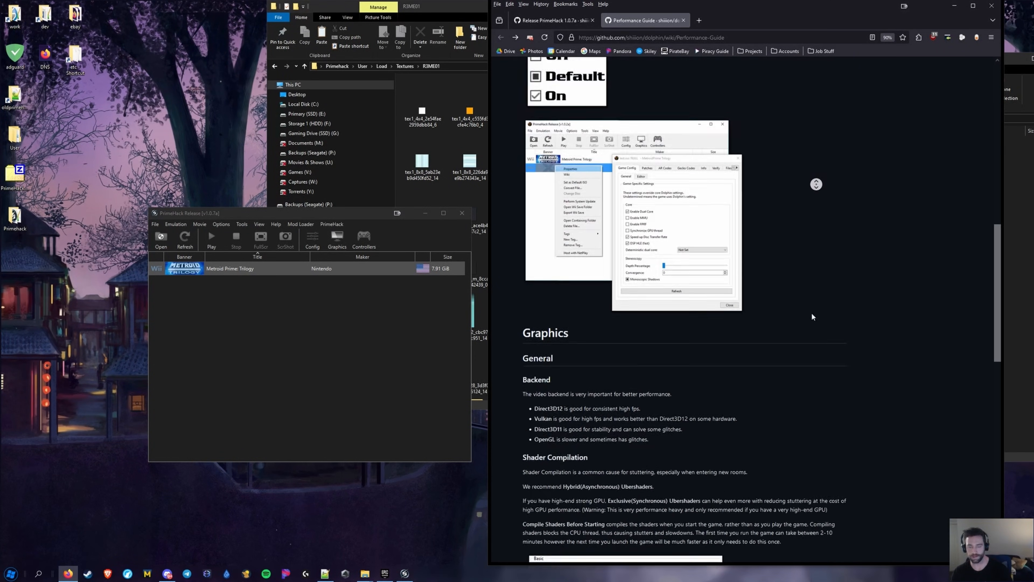
{"action": "middle_click", "coordinate": [814, 276]}
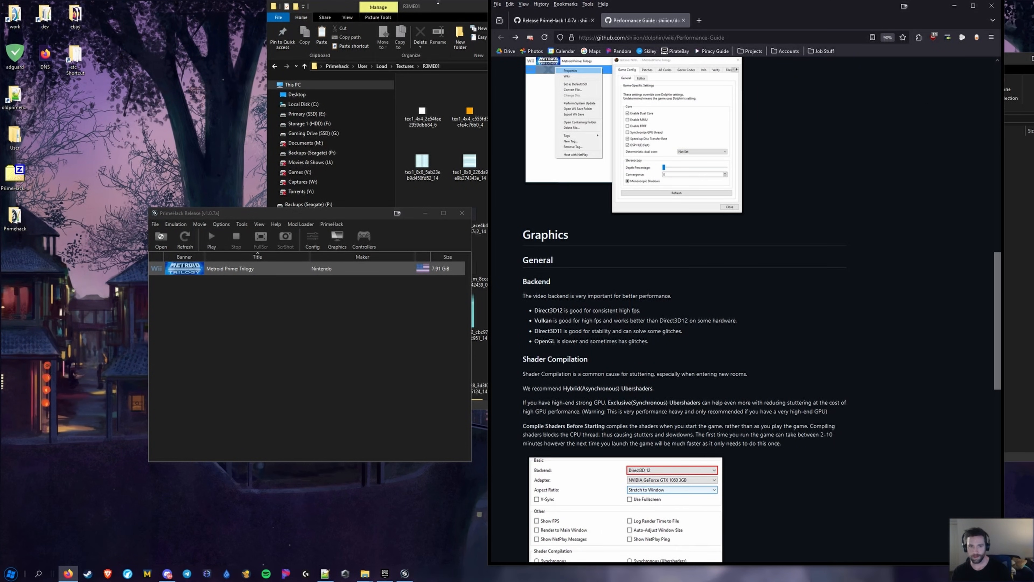
{"action": "left_click", "coordinate": [435, 15]}
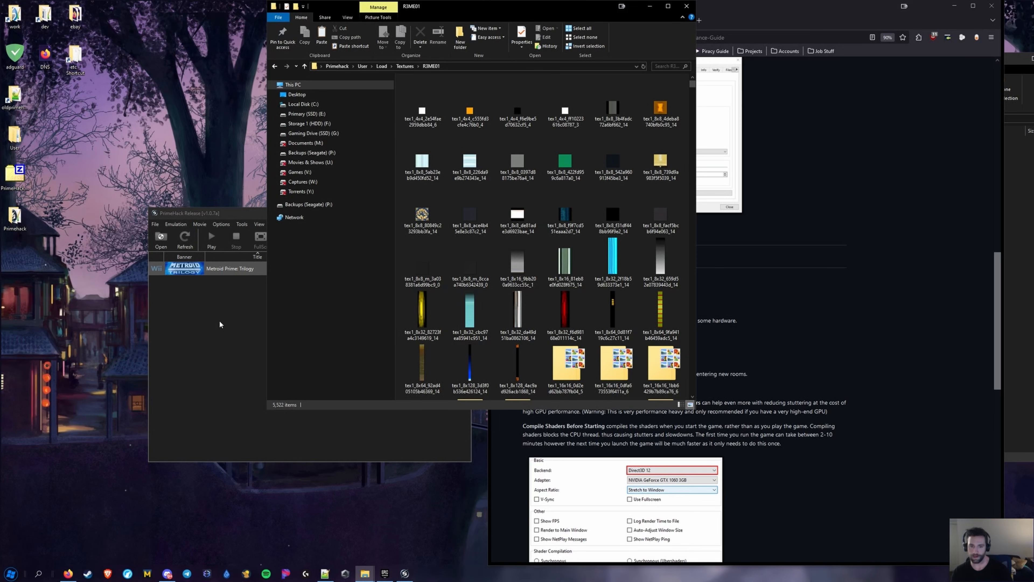
{"action": "left_click", "coordinate": [207, 313]}
Open PrimeHack's User folder from the Metroid Prime: Trilogy context menu
{"action": "right_click", "coordinate": [225, 271]}
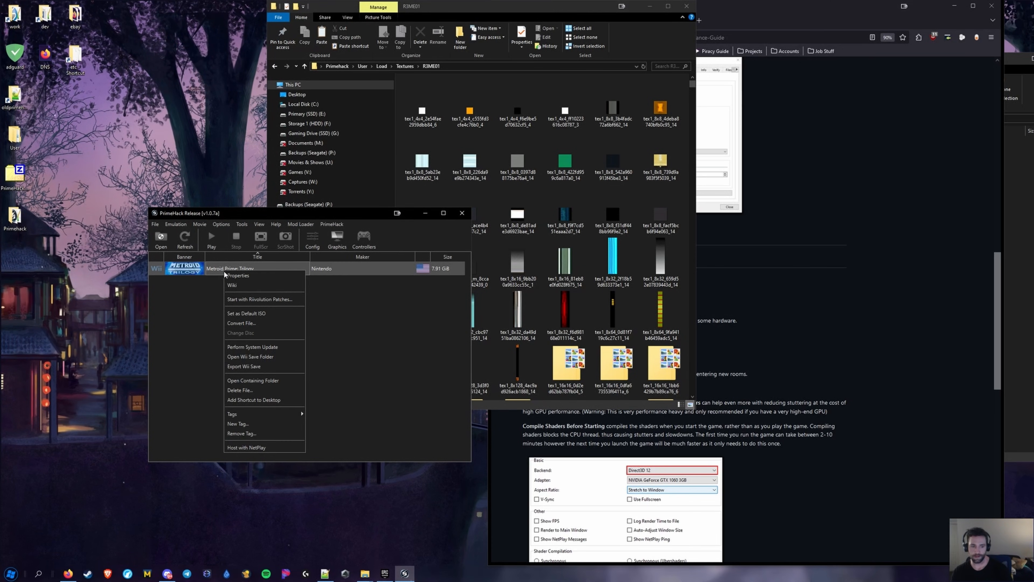
{"action": "left_click", "coordinate": [153, 226]}
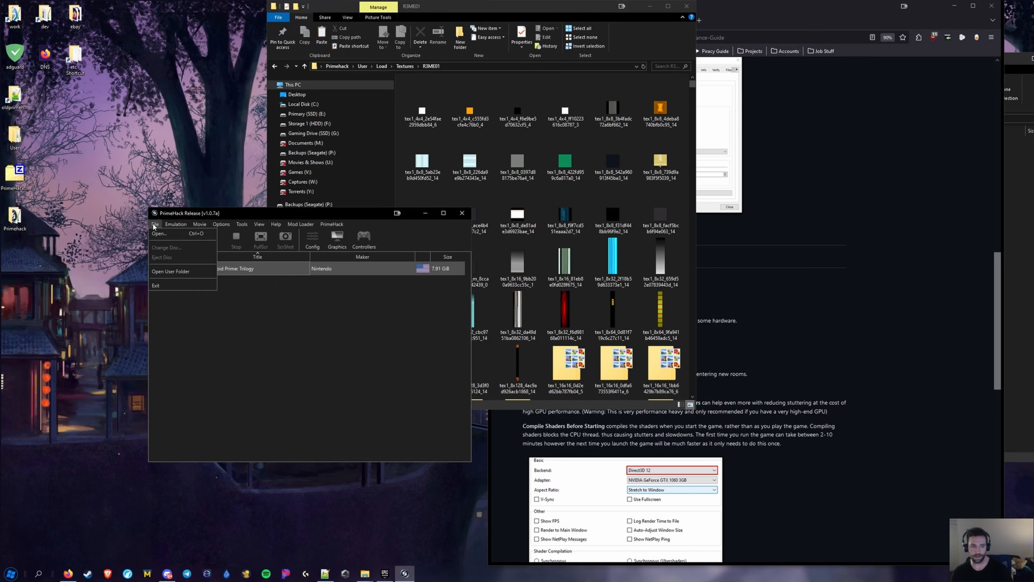
{"action": "left_click", "coordinate": [161, 273]}
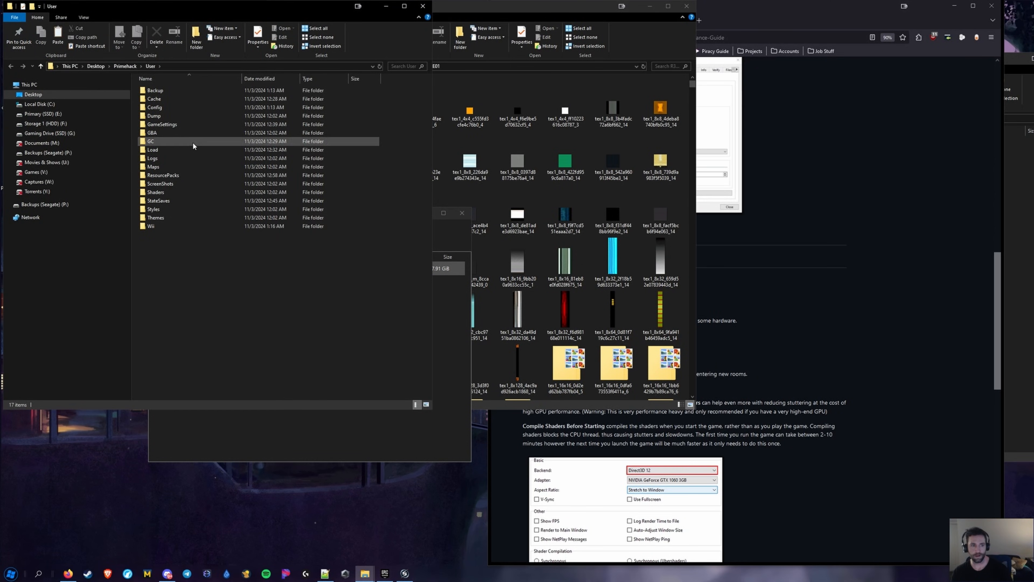
{"action": "left_click", "coordinate": [171, 101]}
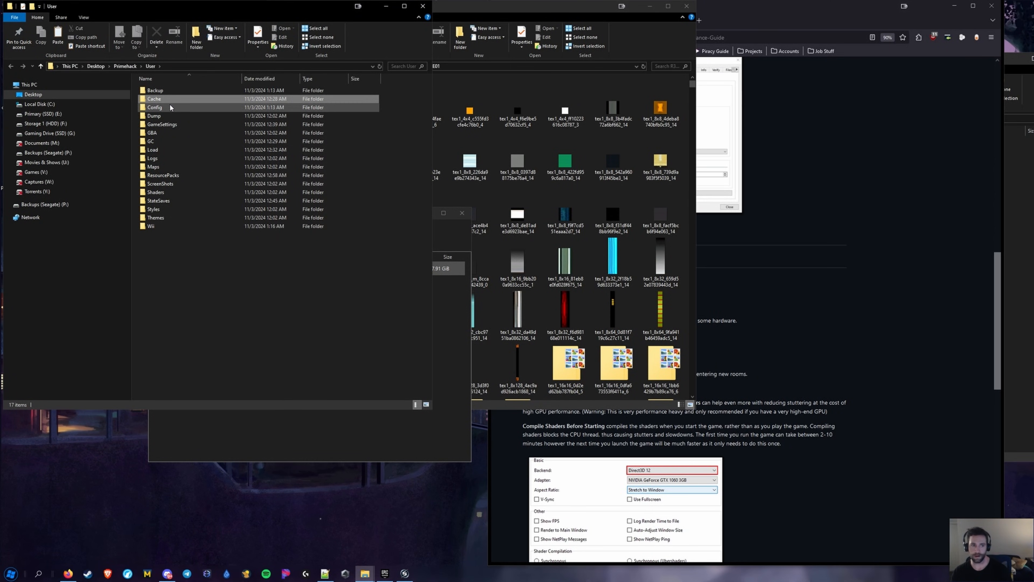
{"action": "left_click", "coordinate": [163, 107]}
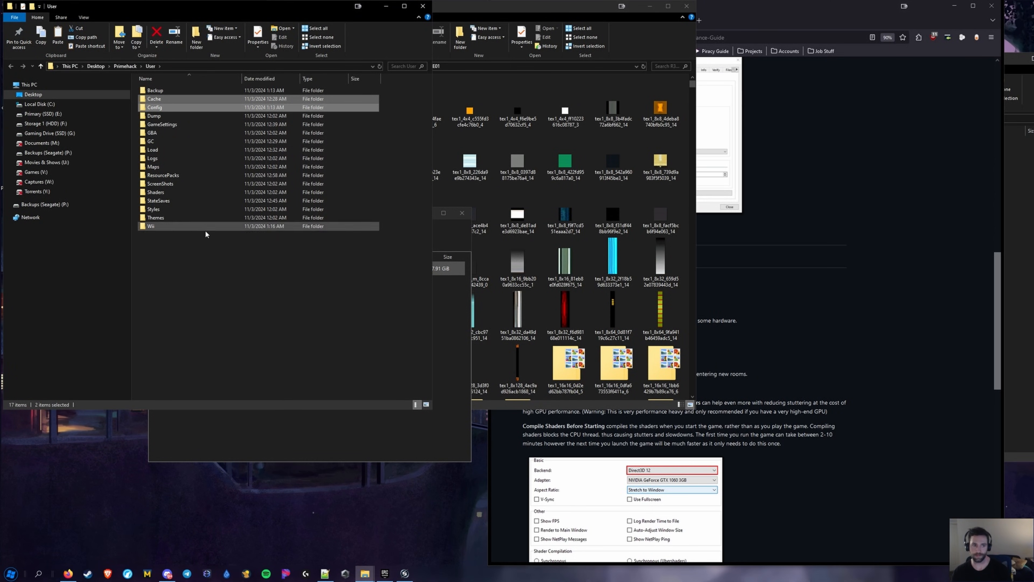
Look inside the Cache and Config folders in turn, returning to User each time
{"action": "double_click", "coordinate": [165, 99]}
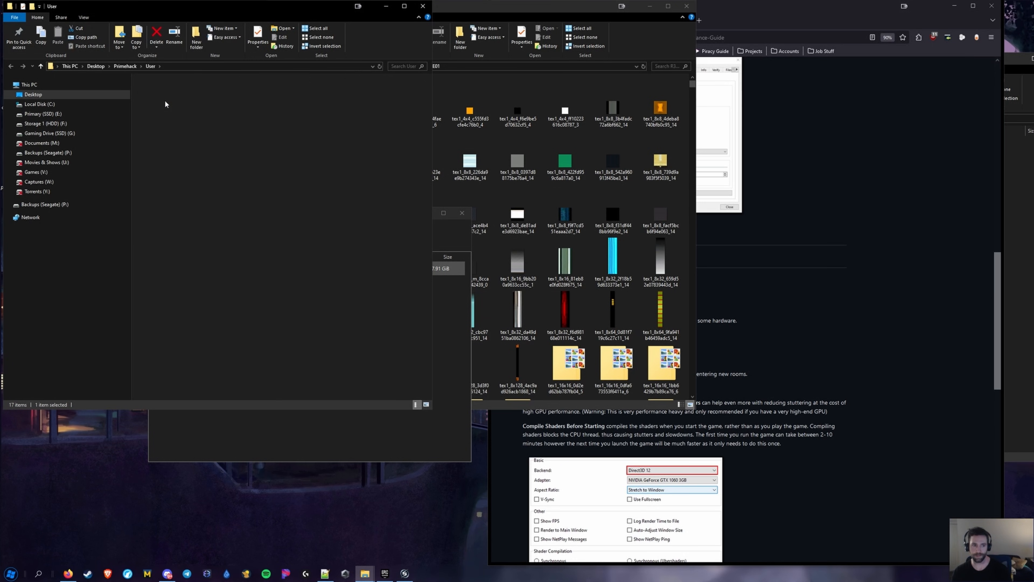
{"action": "key", "text": "alt+Left"}
{"action": "double_click", "coordinate": [160, 108]}
{"action": "key", "text": "alt+Left"}
{"action": "double_click", "coordinate": [162, 110]}
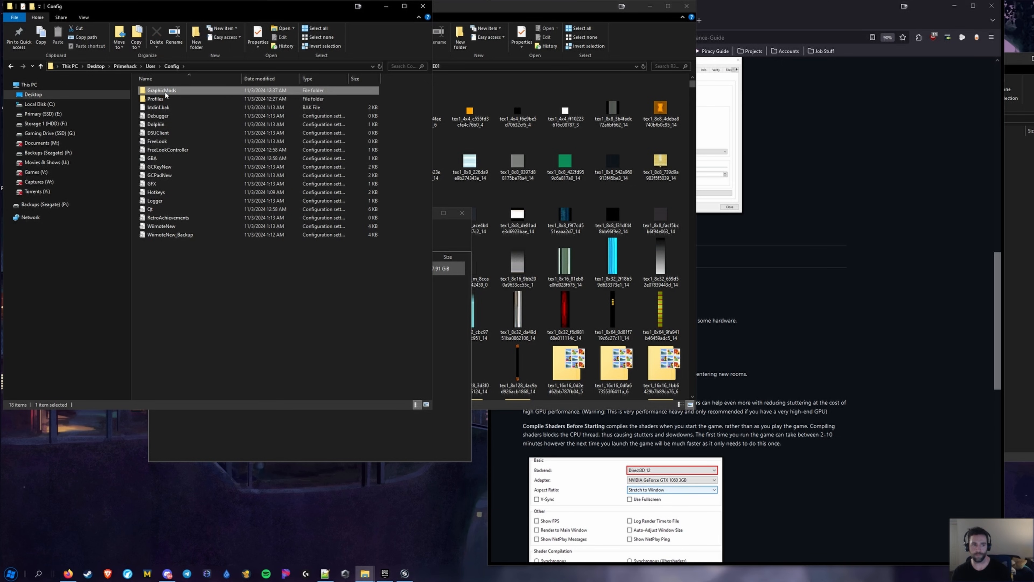
{"action": "key", "text": "alt+Left"}
{"action": "double_click", "coordinate": [157, 100]}
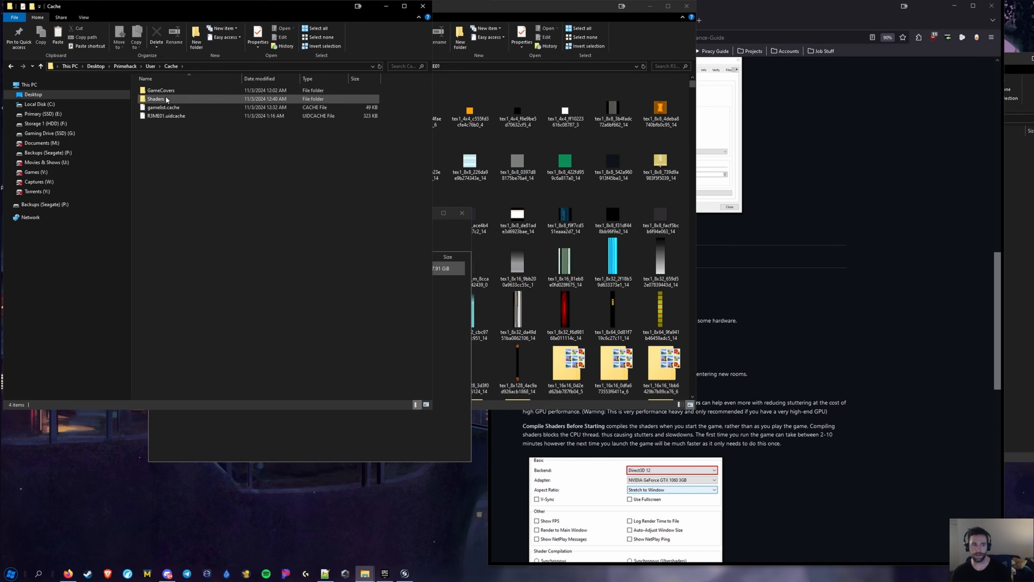
{"action": "key", "text": "alt+Left"}
Browse Config > Profiles > Wiimote, go back up to User, and move the window down-right
{"action": "double_click", "coordinate": [155, 108]}
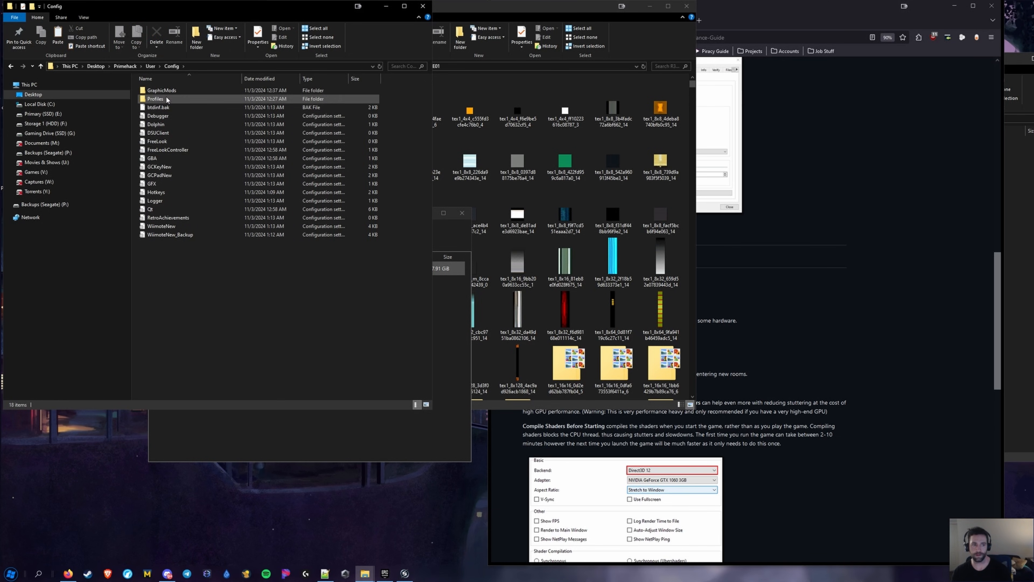
{"action": "double_click", "coordinate": [167, 100]}
{"action": "double_click", "coordinate": [165, 90]}
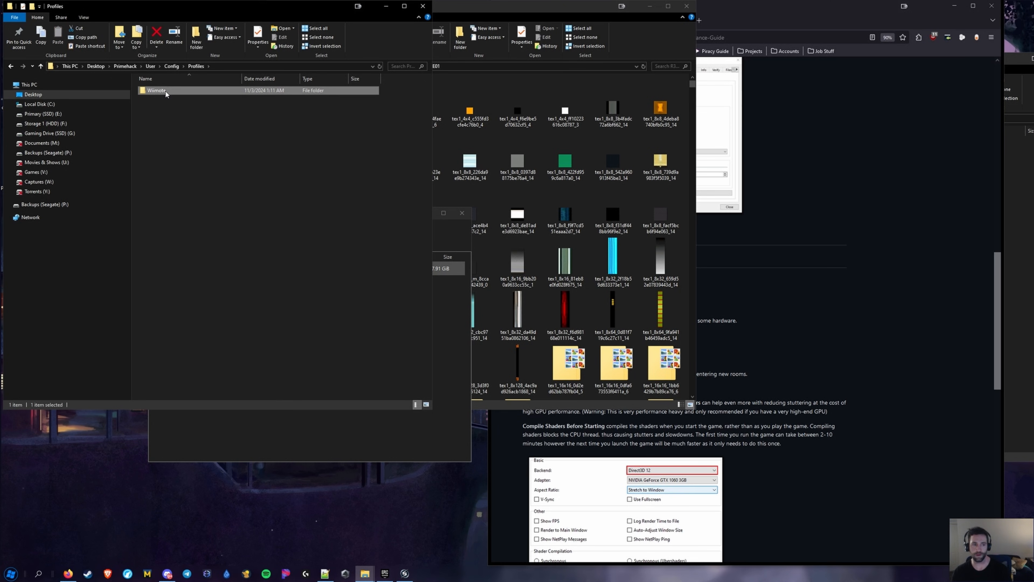
{"action": "key", "text": "alt+Left"}
{"action": "key", "text": "alt+Left"}
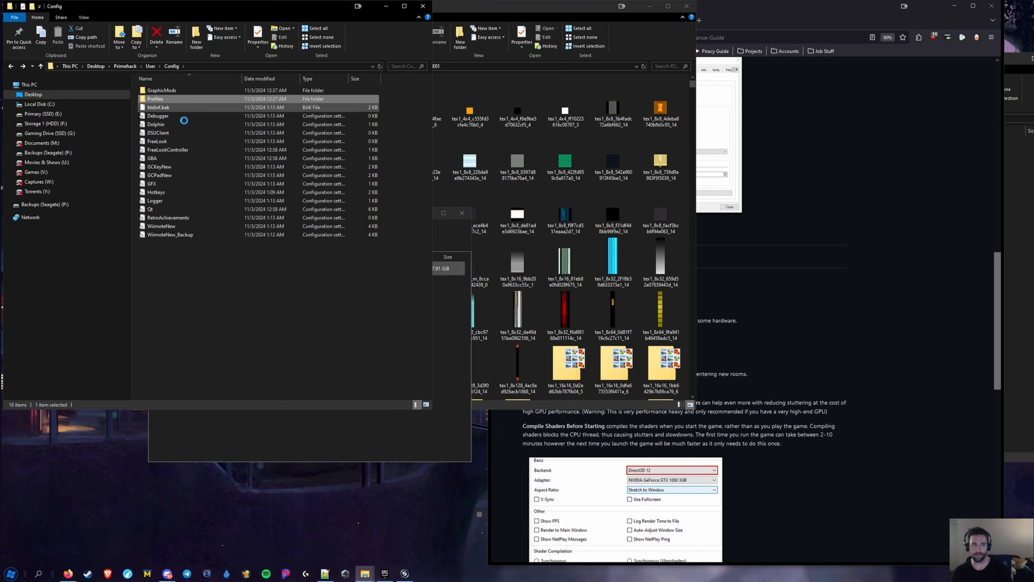
{"action": "key", "text": "alt+Left"}
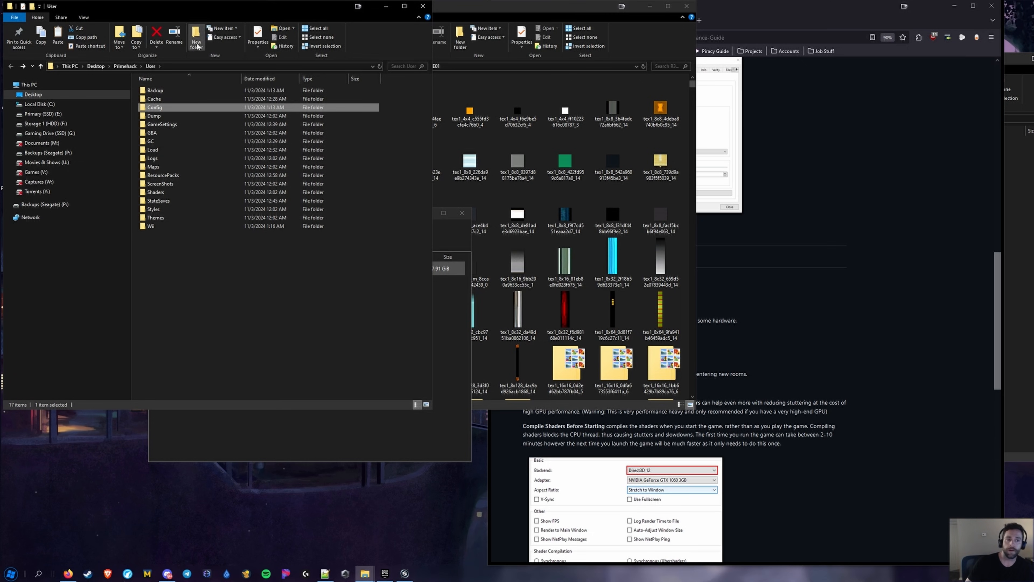
{"action": "left_click_drag", "start_coordinate": [199, 10], "coordinate": [389, 48]}
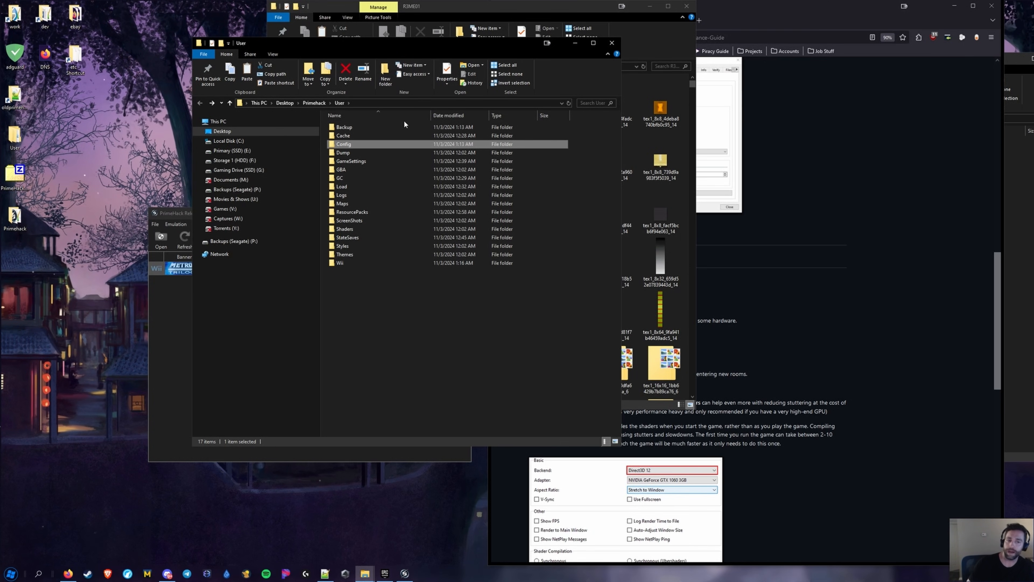
Go up to the Primehack install folder, reopen PrimeHack's Graphics settings, and bring up primehack guide.txt
{"action": "left_click", "coordinate": [314, 102]}
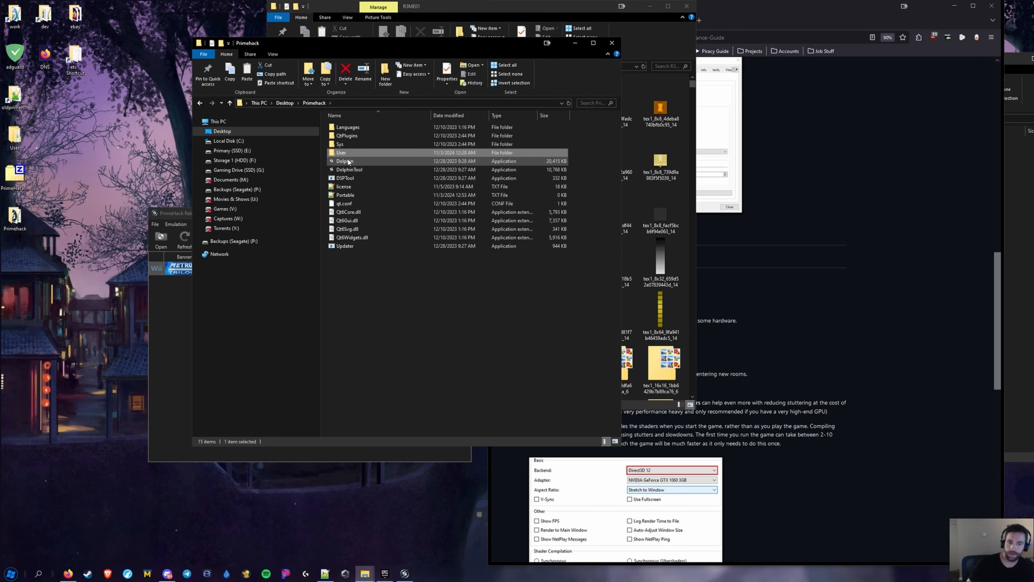
{"action": "left_click", "coordinate": [154, 340]}
{"action": "left_click", "coordinate": [337, 238]}
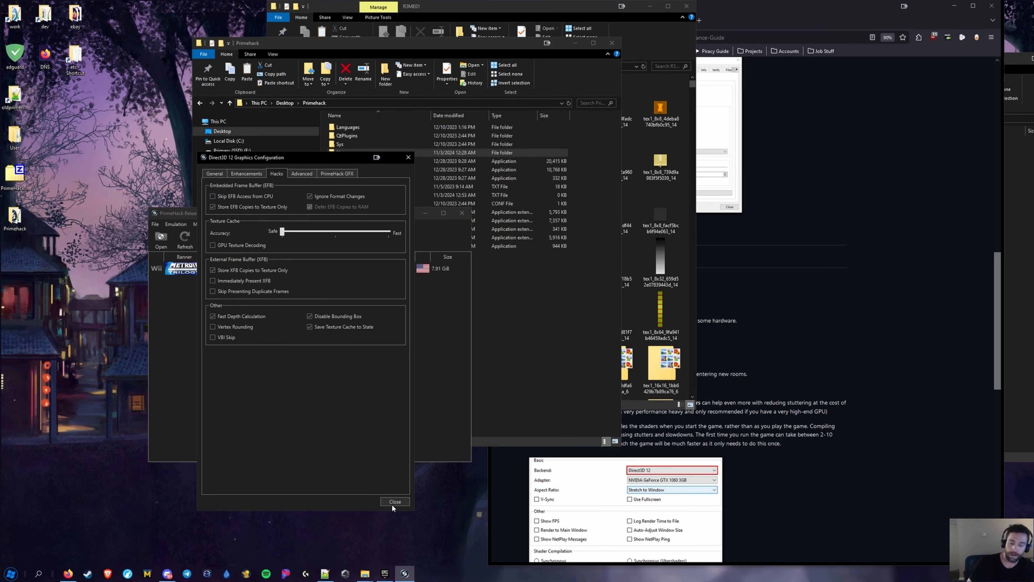
{"action": "left_click", "coordinate": [325, 573]}
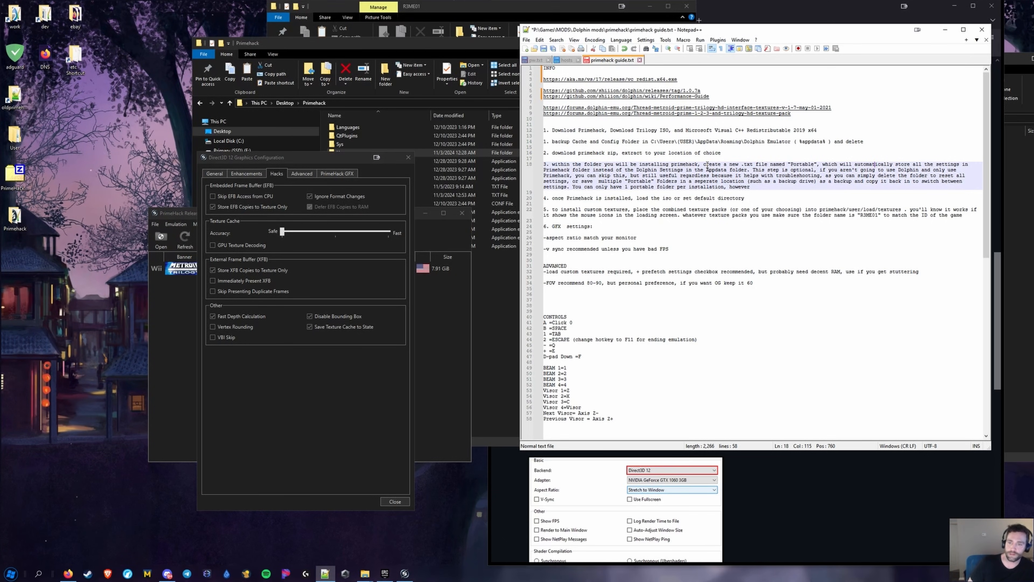
{"action": "scroll", "coordinate": [706, 183], "scroll_direction": "down", "scroll_amount": 4}
{"action": "scroll", "coordinate": [703, 261], "scroll_direction": "up", "scroll_amount": 4}
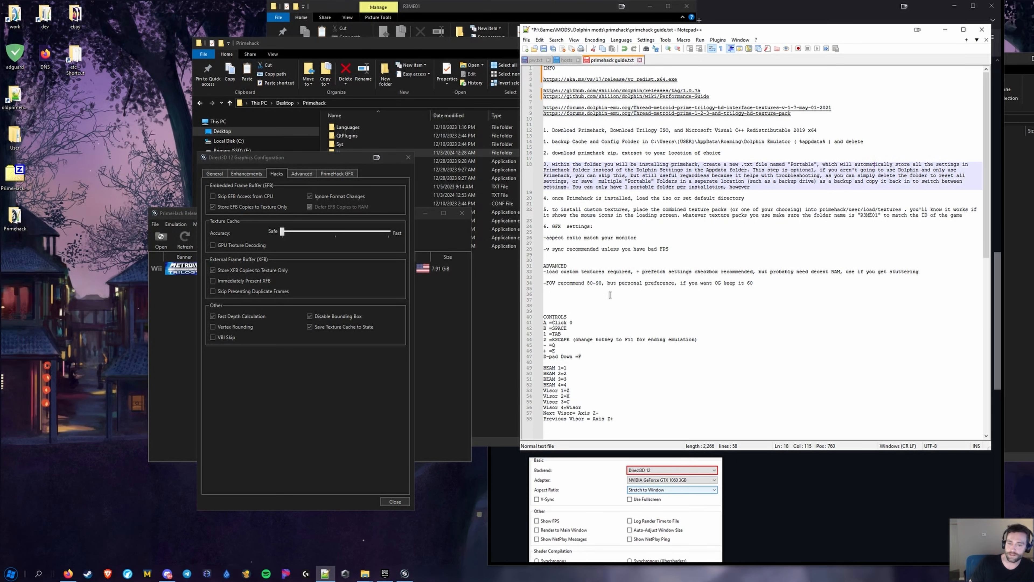
{"action": "left_click", "coordinate": [712, 228]}
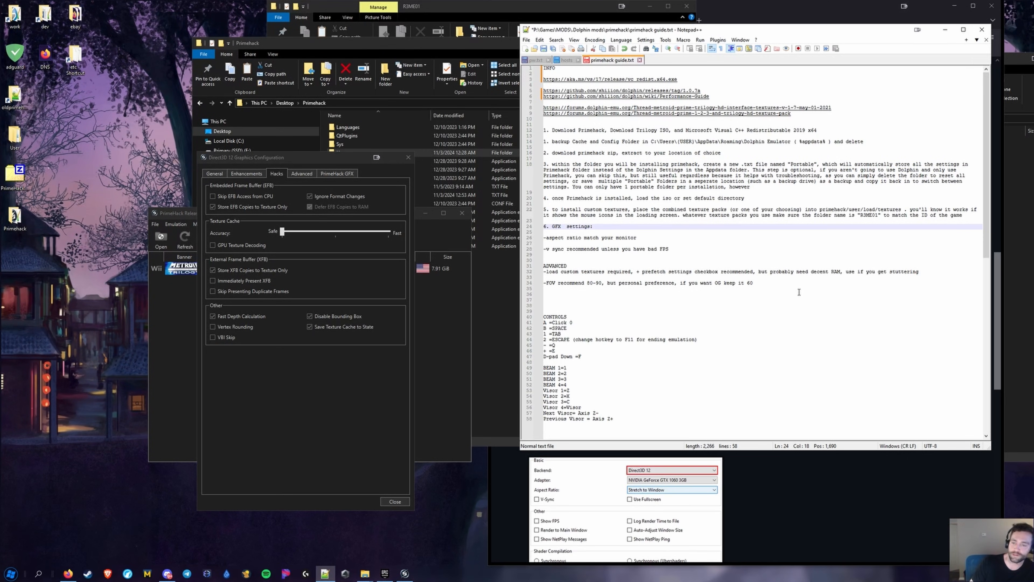
{"action": "scroll", "coordinate": [731, 260], "scroll_direction": "down", "scroll_amount": 5}
{"action": "scroll", "coordinate": [612, 216], "scroll_direction": "up", "scroll_amount": 5}
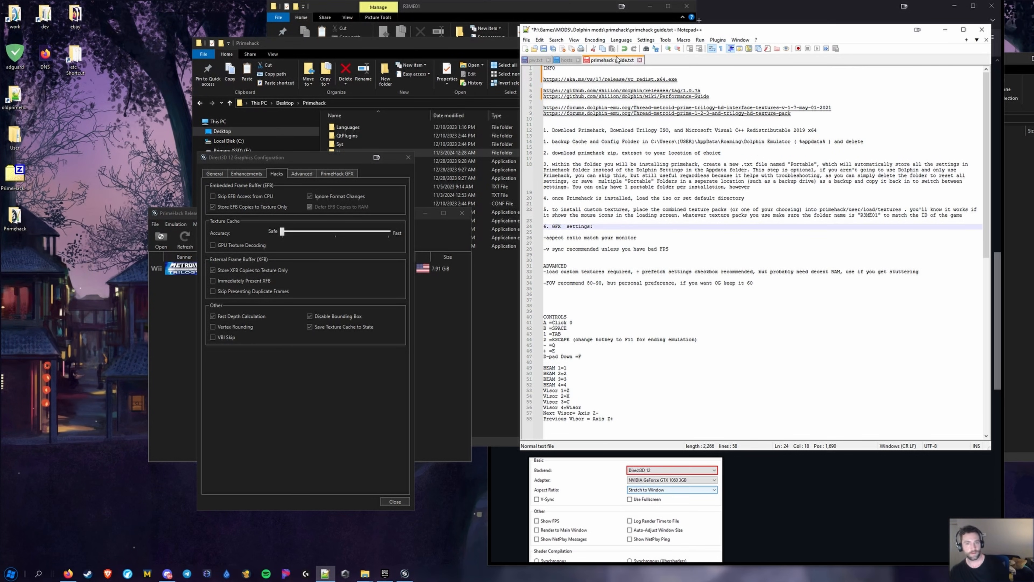